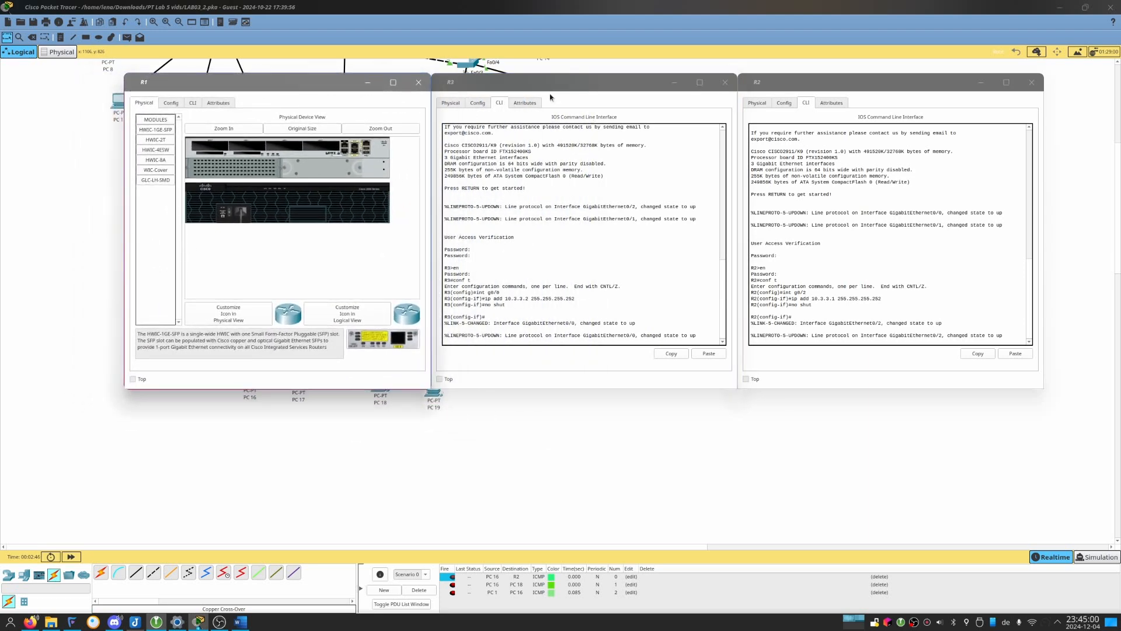
Arrange the three router windows side by side in the order R1, R2, R3.
{"action": "left_click_drag", "start_coordinate": [552, 98], "coordinate": [826, 191]}
{"action": "left_click_drag", "start_coordinate": [815, 87], "coordinate": [508, 86]}
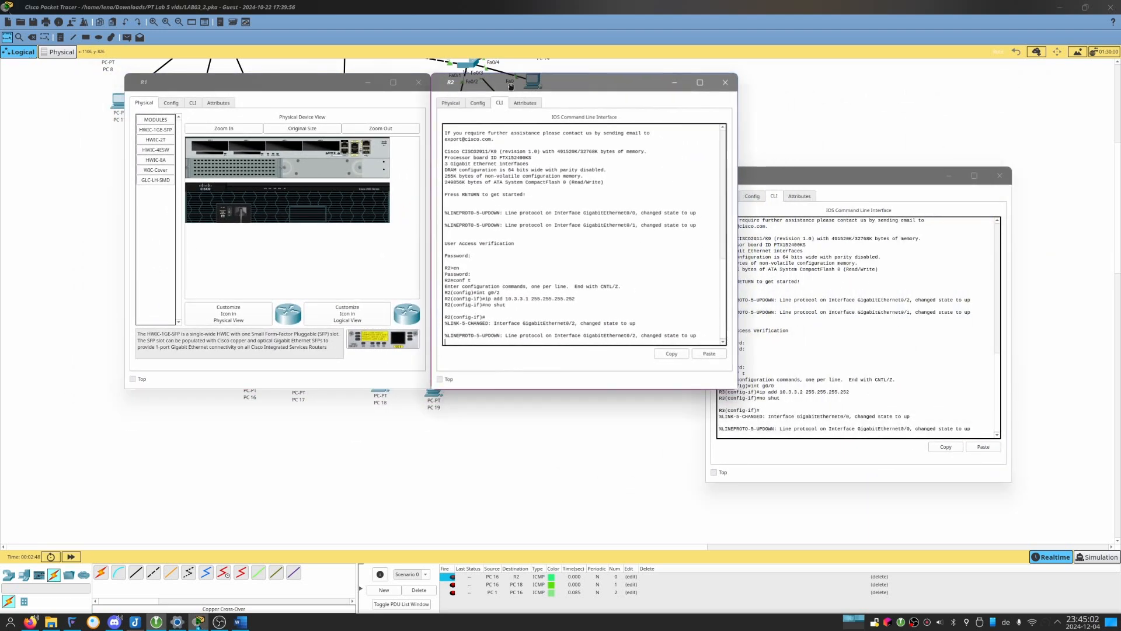
{"action": "left_click_drag", "start_coordinate": [794, 174], "coordinate": [825, 79]}
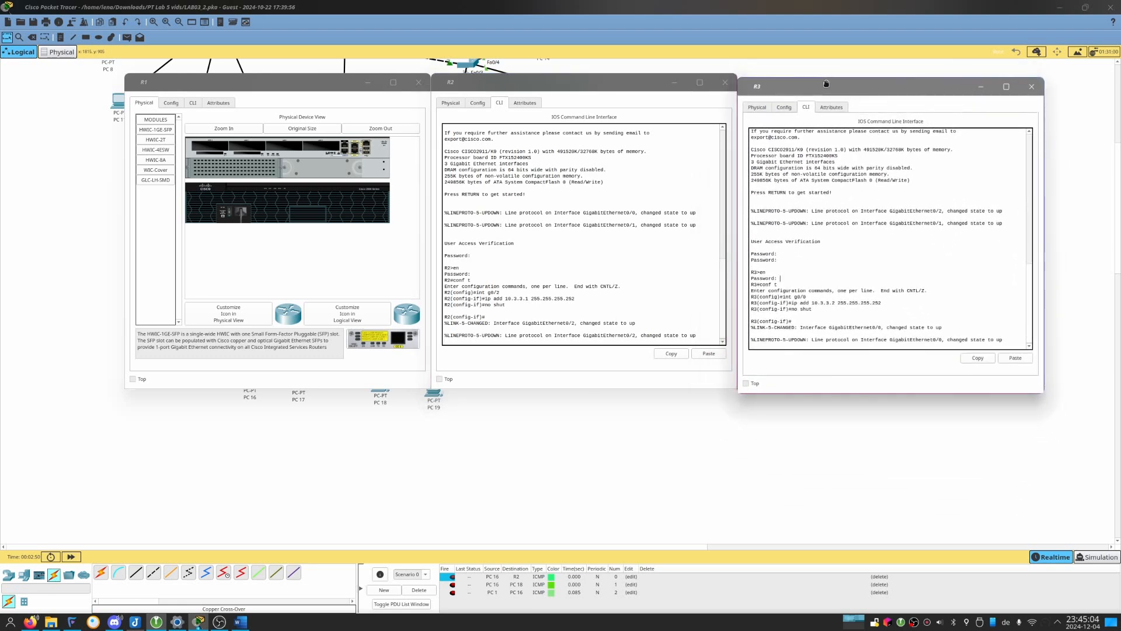
Open R1's command line, log in with the access and enable passwords, and enter global configuration mode.
{"action": "left_click", "coordinate": [192, 103]}
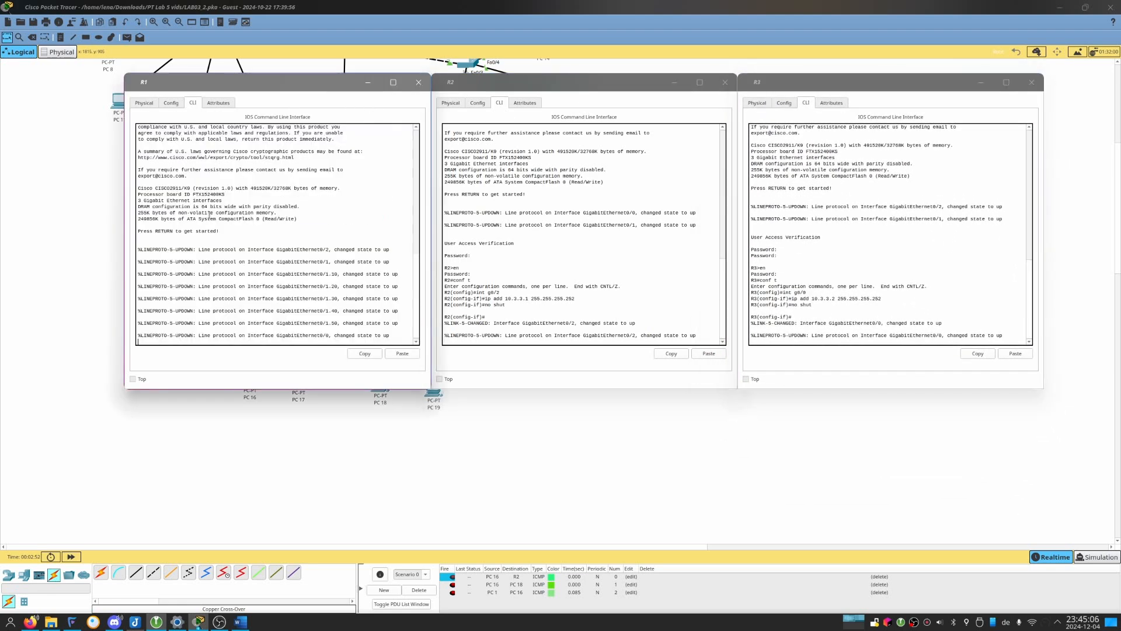
{"action": "left_click_drag", "start_coordinate": [138, 224], "coordinate": [220, 231]}
{"action": "key", "text": "Return"}
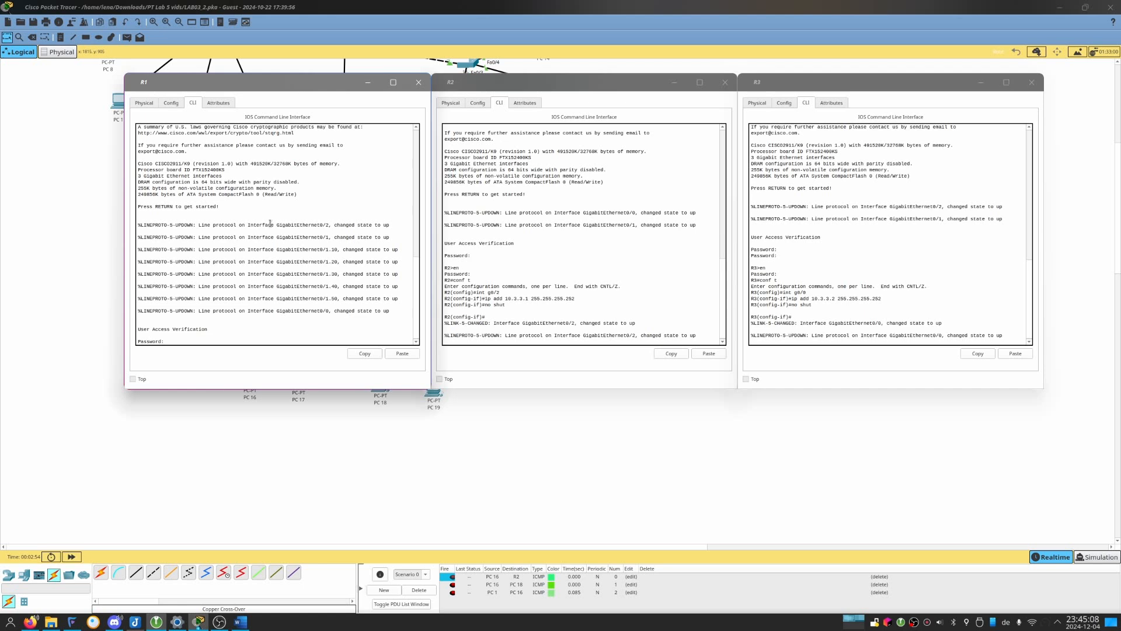
{"action": "key", "text": "Return"}
{"action": "type", "text": "en"}
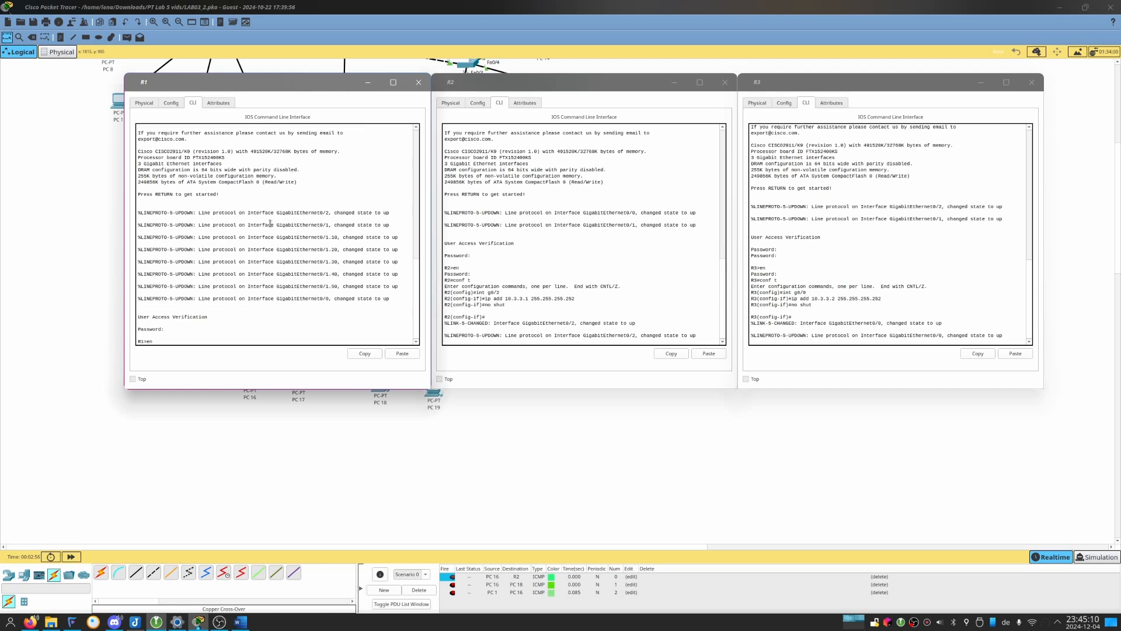
{"action": "key", "text": "Return"}
{"action": "key", "text": "Return"}
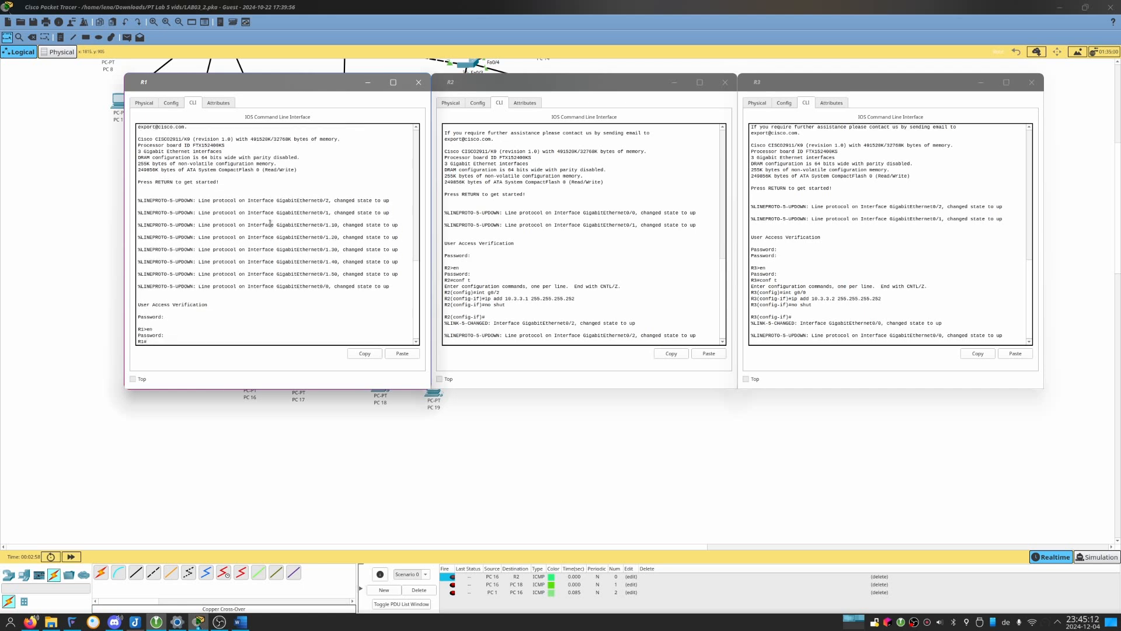
{"action": "type", "text": "conf t"}
{"action": "key", "text": "Return"}
Exit interface configuration mode on R2 and R3 to return both routers to global configuration mode.
{"action": "left_click", "coordinate": [544, 246]}
{"action": "type", "text": "exi"}
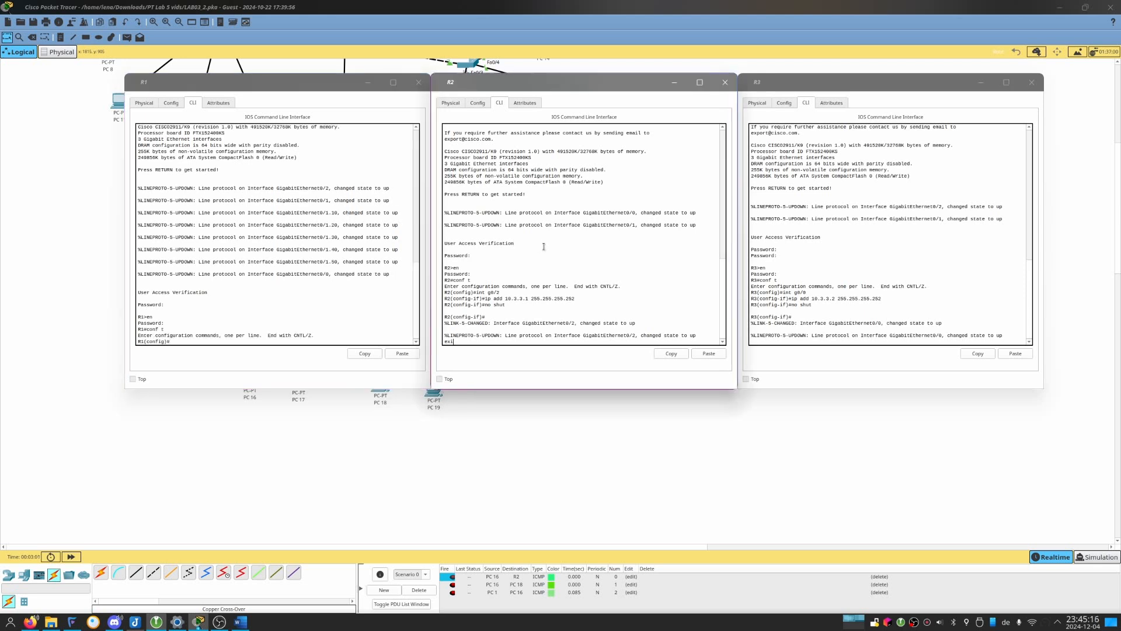
{"action": "type", "text": "t"}
{"action": "key", "text": "Return"}
{"action": "left_click", "coordinate": [764, 207]}
{"action": "type", "text": "ex\\"}
{"action": "key", "text": "Return"}
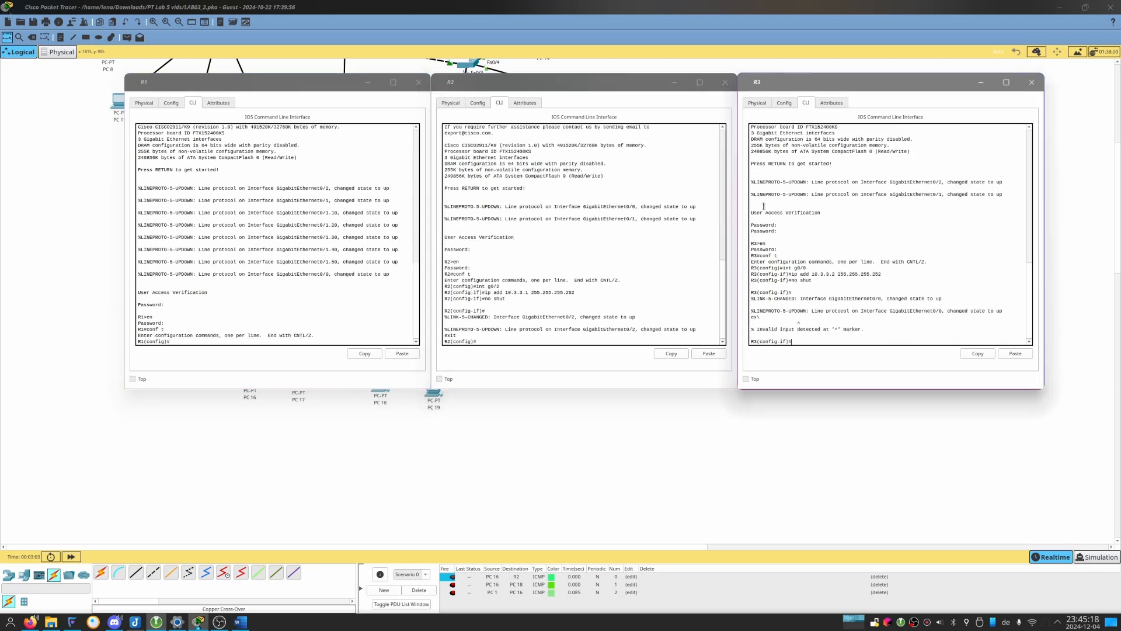
{"action": "type", "text": "ex"}
{"action": "key", "text": "Return"}
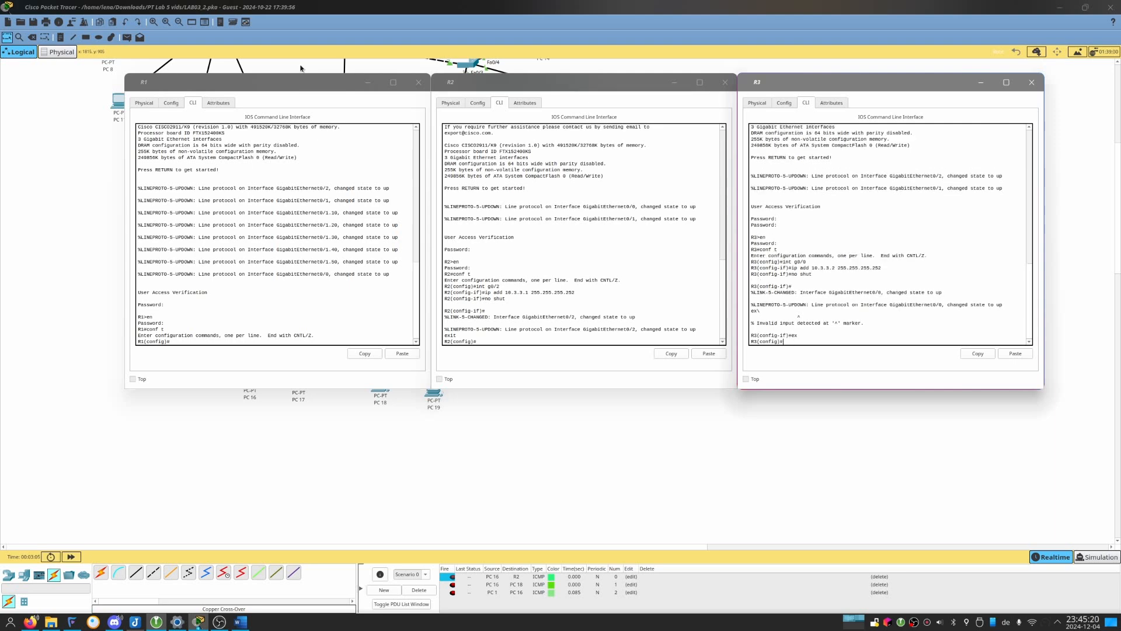
Switch to the LAB 05 handout in LibreOffice Writer, read Part 2 Step 1, and return to the router windows.
{"action": "left_click", "coordinate": [267, 242]}
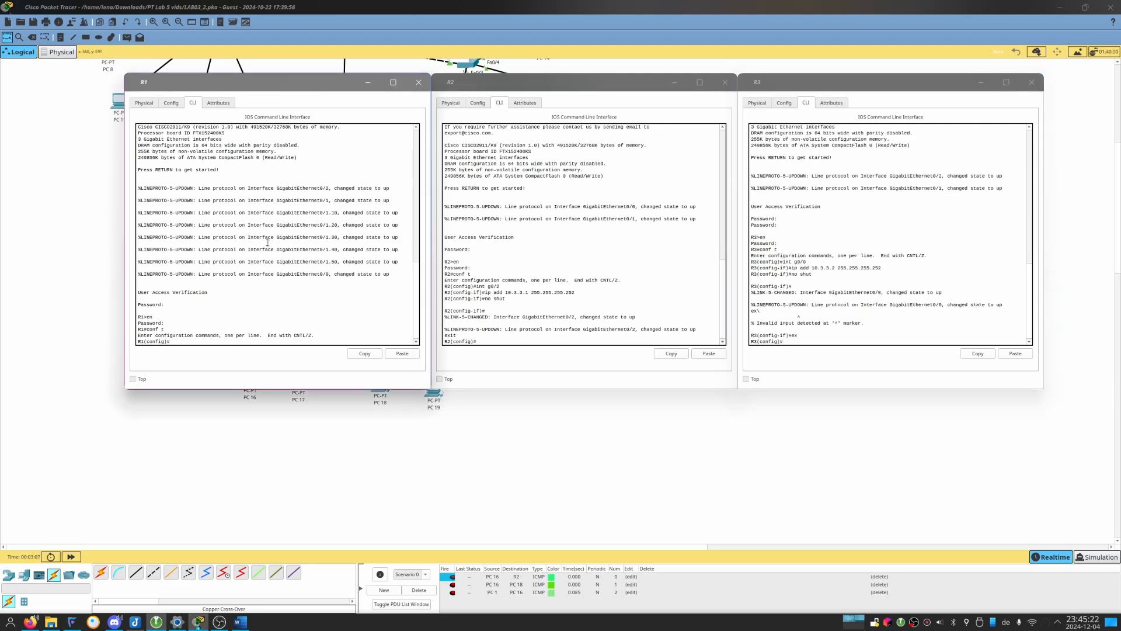
{"action": "key", "text": "alt+Tab"}
{"action": "key", "text": "alt+Tab"}
{"action": "key", "text": "alt+Tab"}
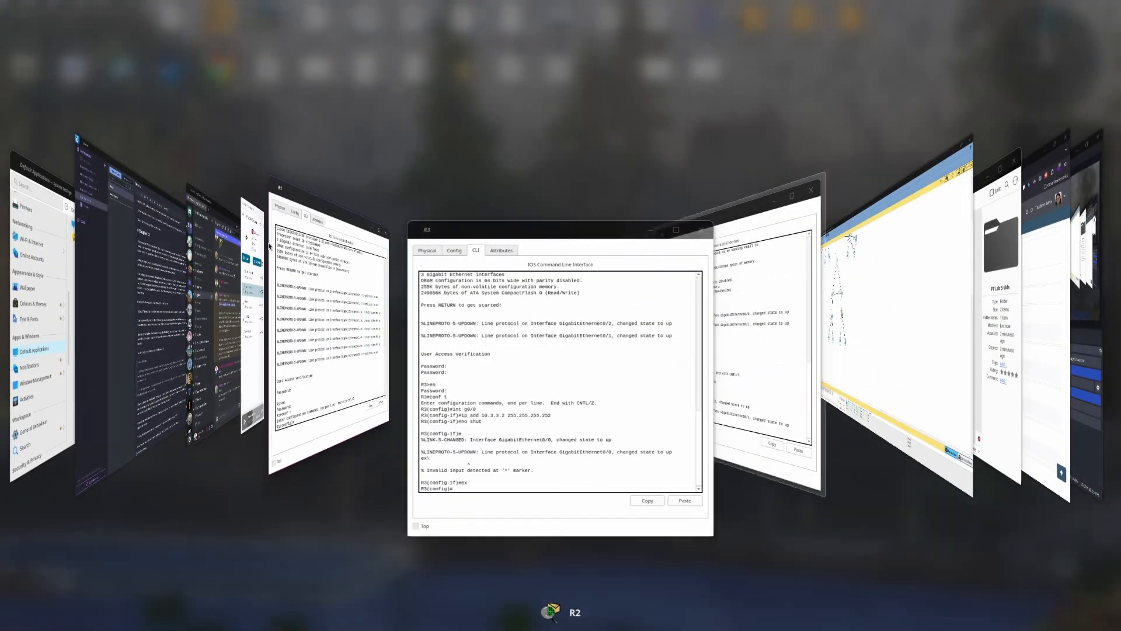
{"action": "key", "text": "alt+Tab"}
{"action": "key", "text": "alt+Tab"}
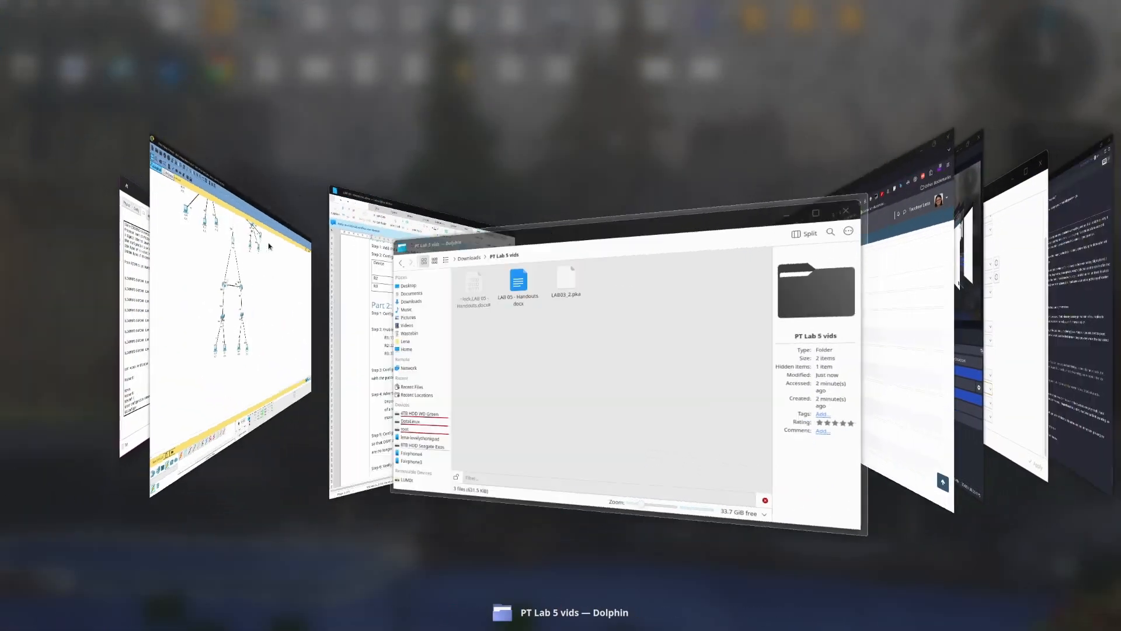
{"action": "key", "text": "alt+shift+Tab"}
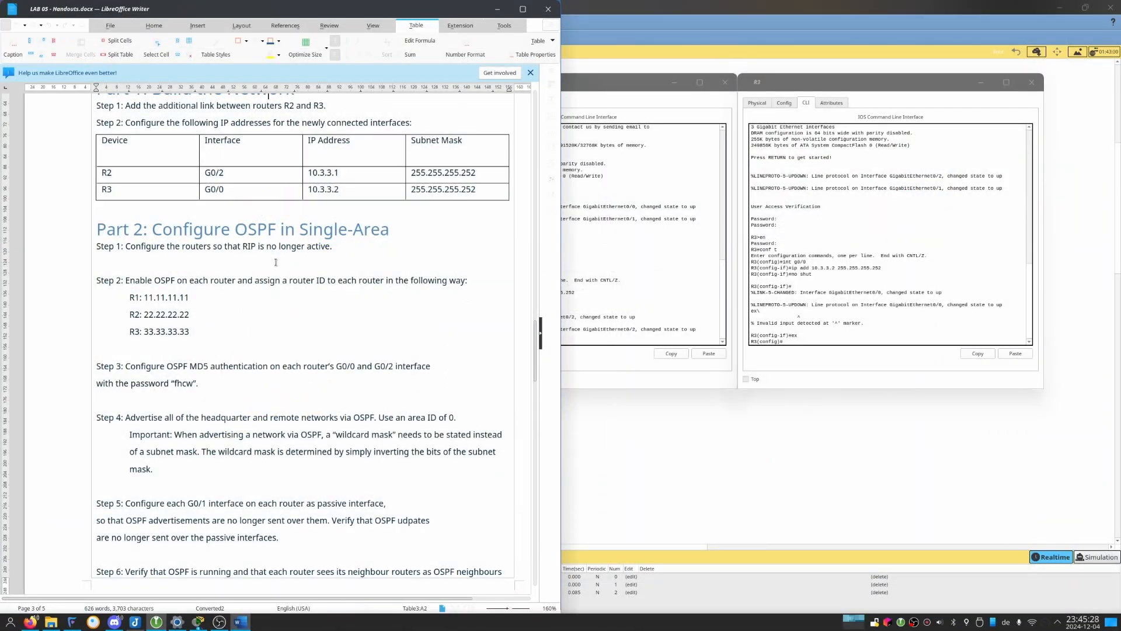
{"action": "left_click_drag", "start_coordinate": [155, 246], "coordinate": [315, 247]}
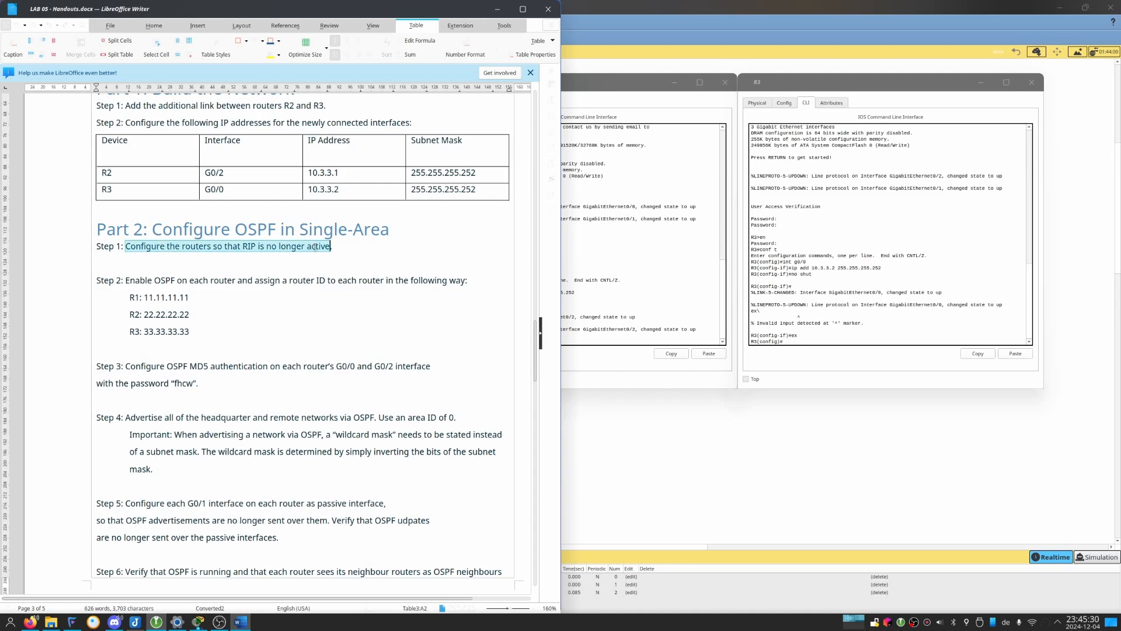
{"action": "key", "text": "alt+Tab"}
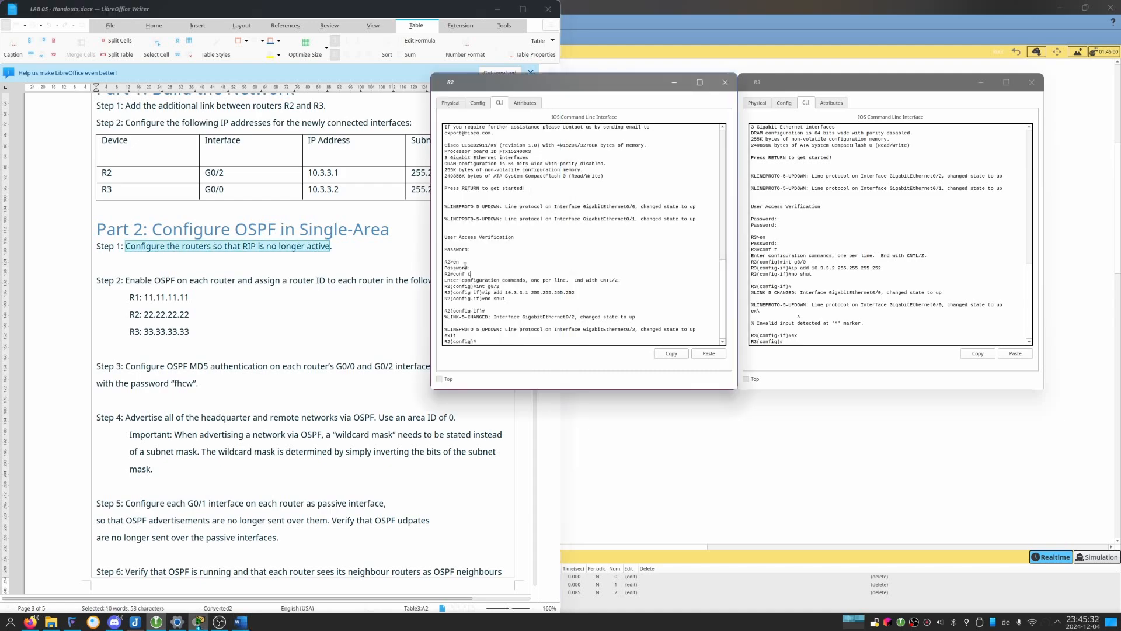
{"action": "key", "text": "alt+Tab"}
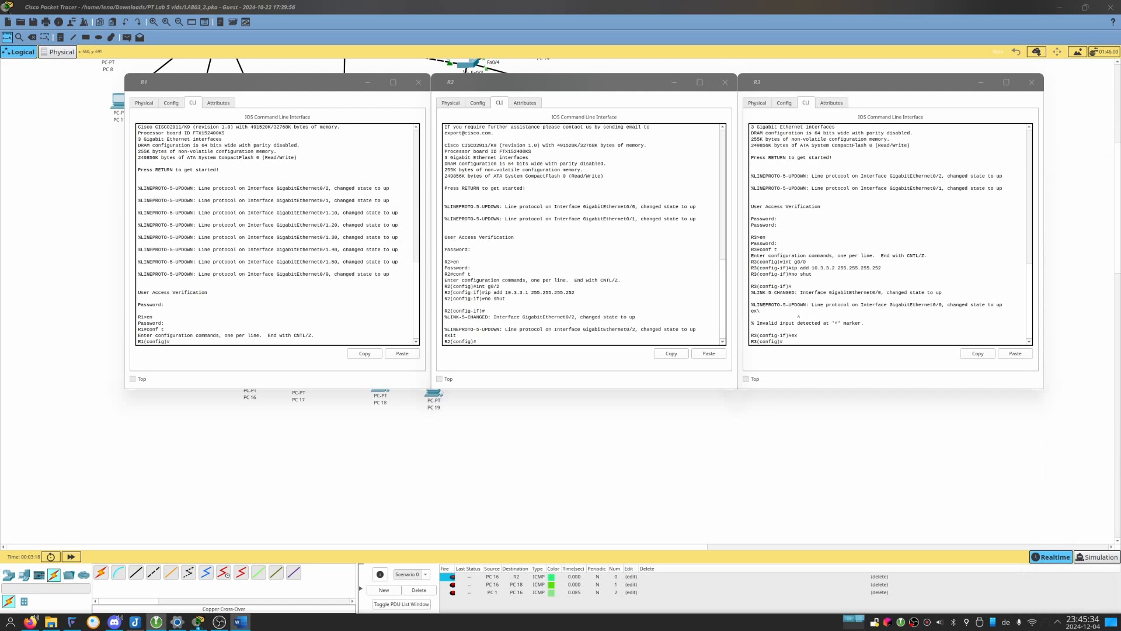
Disable RIP routing on R1 with the command "no router rip".
{"action": "left_click", "coordinate": [313, 303]}
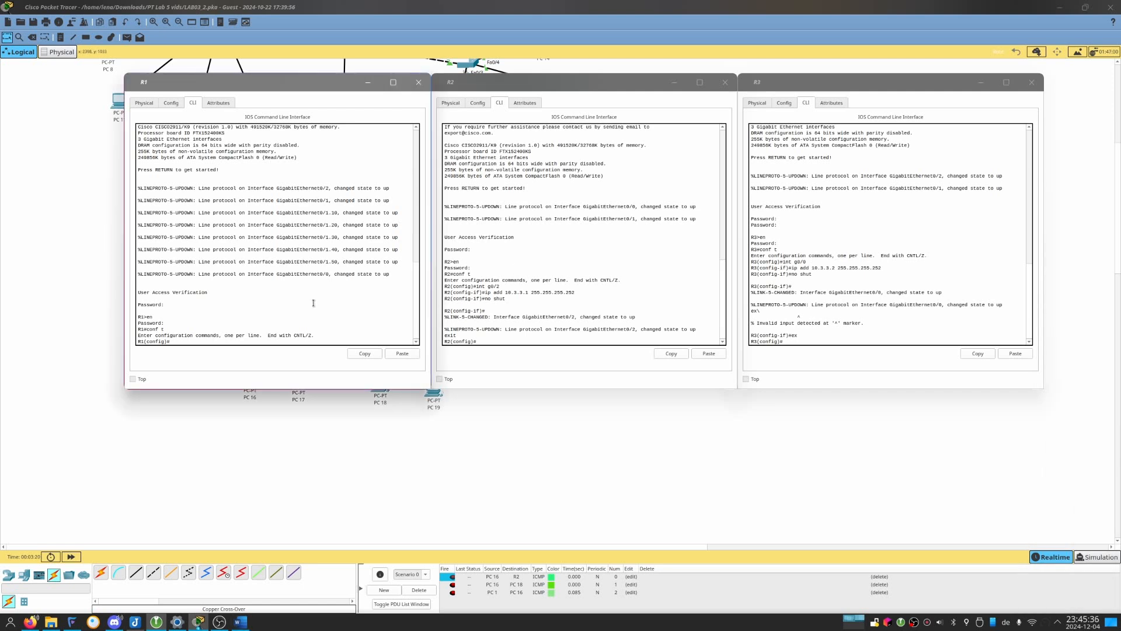
{"action": "type", "text": "rout"}
{"action": "key", "text": "alt+Tab"}
{"action": "key", "text": "alt+Tab"}
{"action": "key", "text": "alt+Tab"}
{"action": "key", "text": "alt+Tab"}
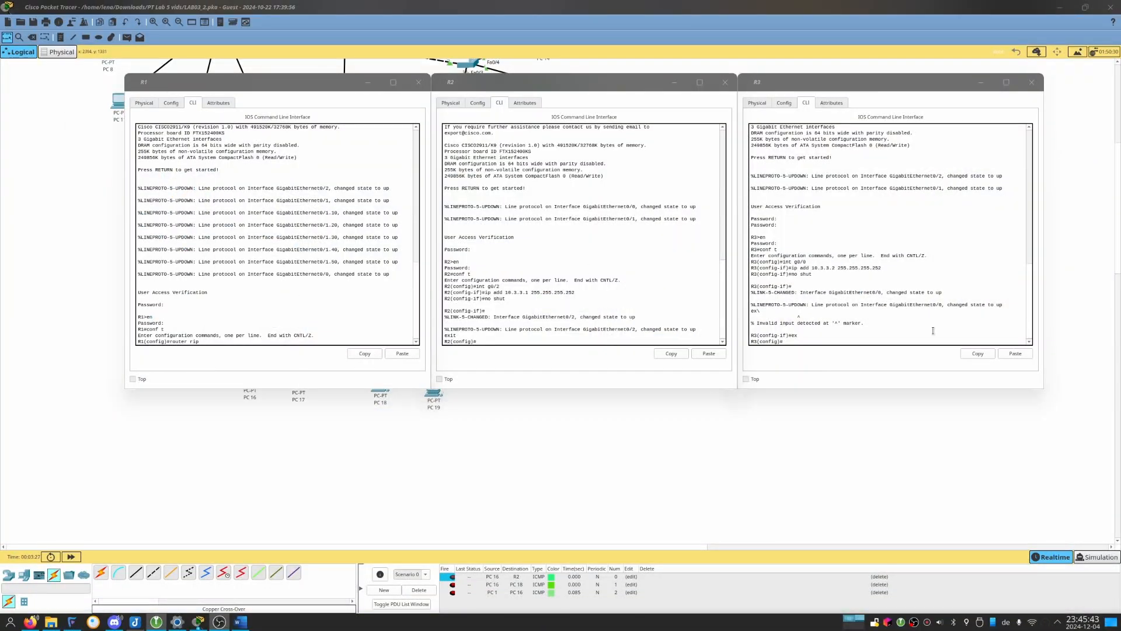
{"action": "left_click", "coordinate": [231, 322]}
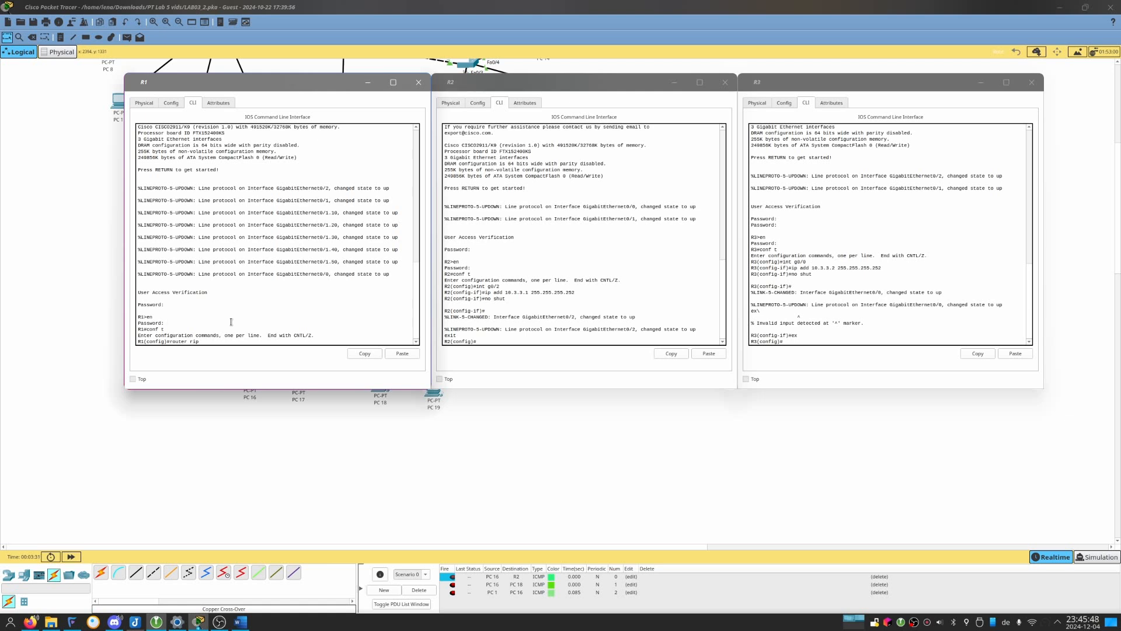
{"action": "key", "text": "ctrl+a"}
{"action": "type", "text": "no"}
{"action": "key", "text": "Return"}
Disable RIP routing on R2 with "no router rip".
{"action": "left_click", "coordinate": [603, 219]}
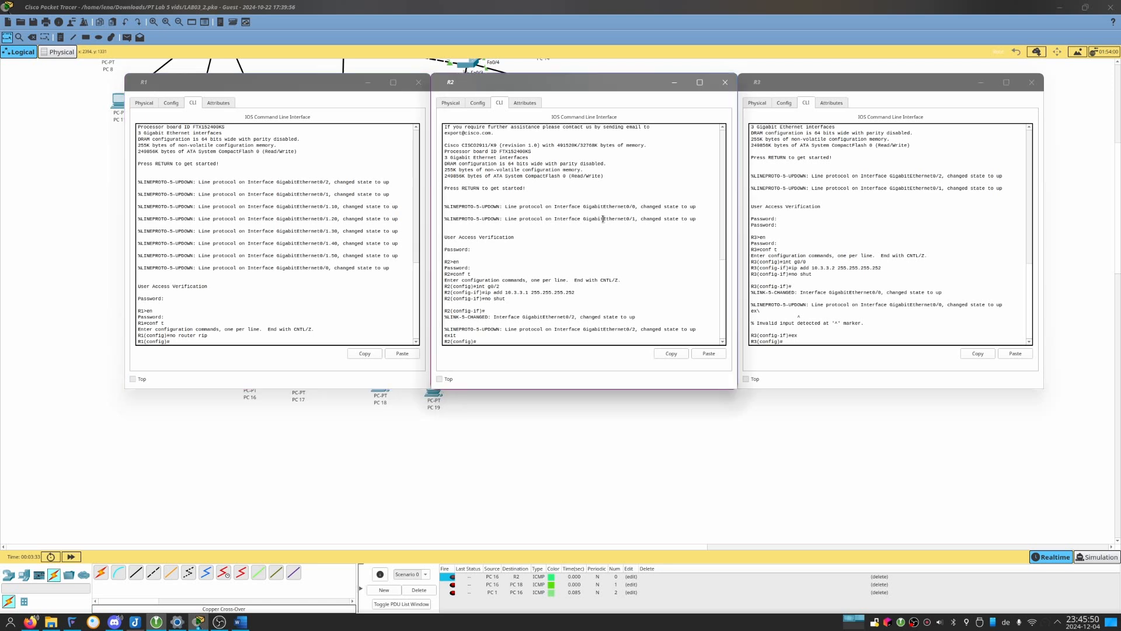
{"action": "type", "text": "bi ri"}
{"action": "type", "text": "outer rip"}
{"action": "key", "text": "Return"}
Disable RIP routing on R3 with "no router rip", correcting any mistyped command.
{"action": "left_click", "coordinate": [809, 218]}
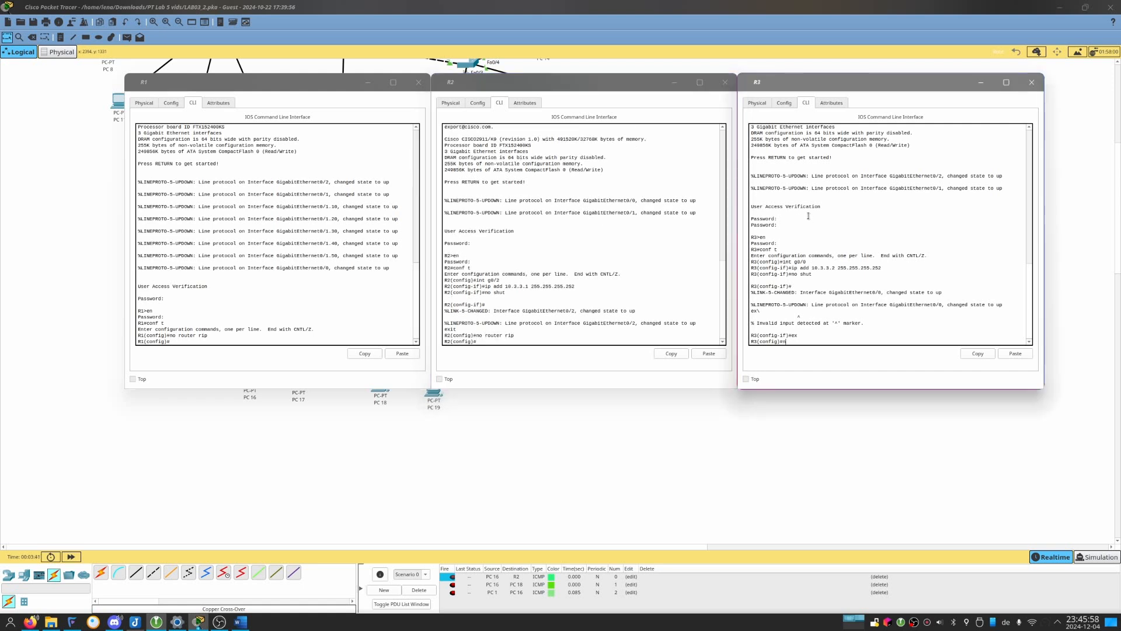
{"action": "type", "text": "no router tip"}
{"action": "key", "text": "Return"}
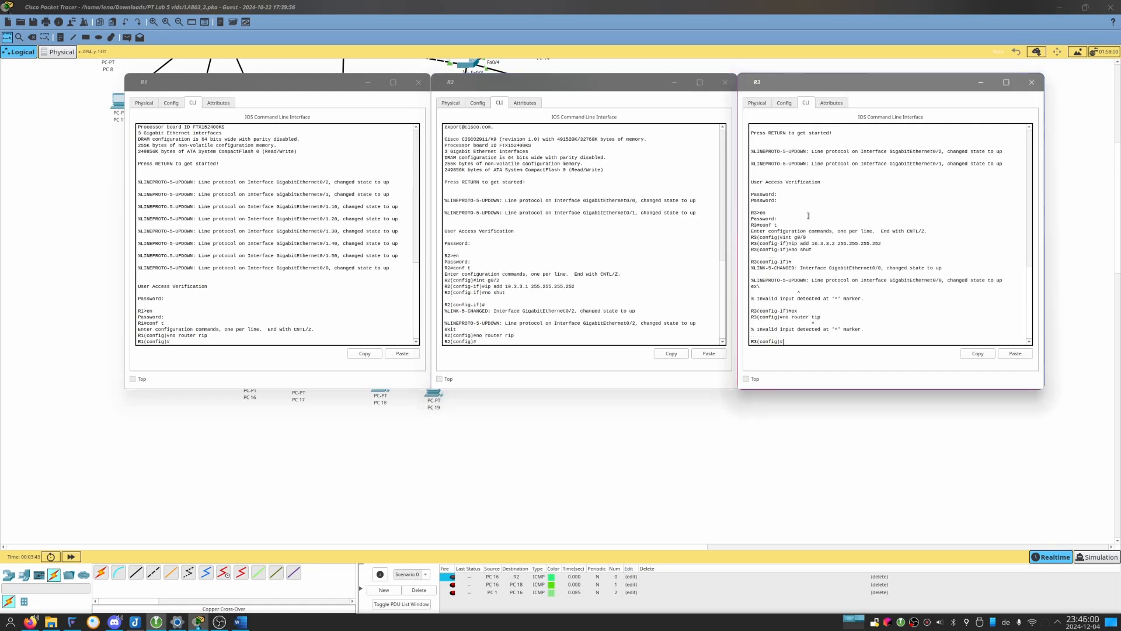
{"action": "key", "text": "Up"}
{"action": "key", "text": "BackSpace"}
{"action": "type", "text": "router rip"}
{"action": "key", "text": "Return"}
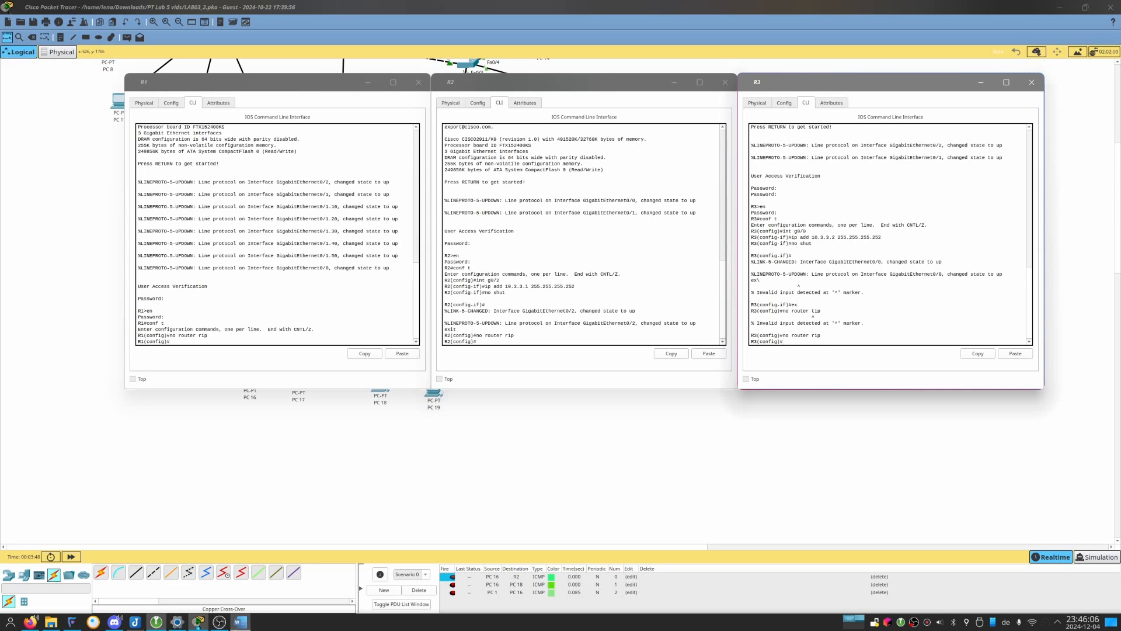
Check Part 2 Step 2 in the Writer handout and enable OSPF process 1 on R1 with router ID 11.11.11.11.
{"action": "left_click", "coordinate": [240, 621]}
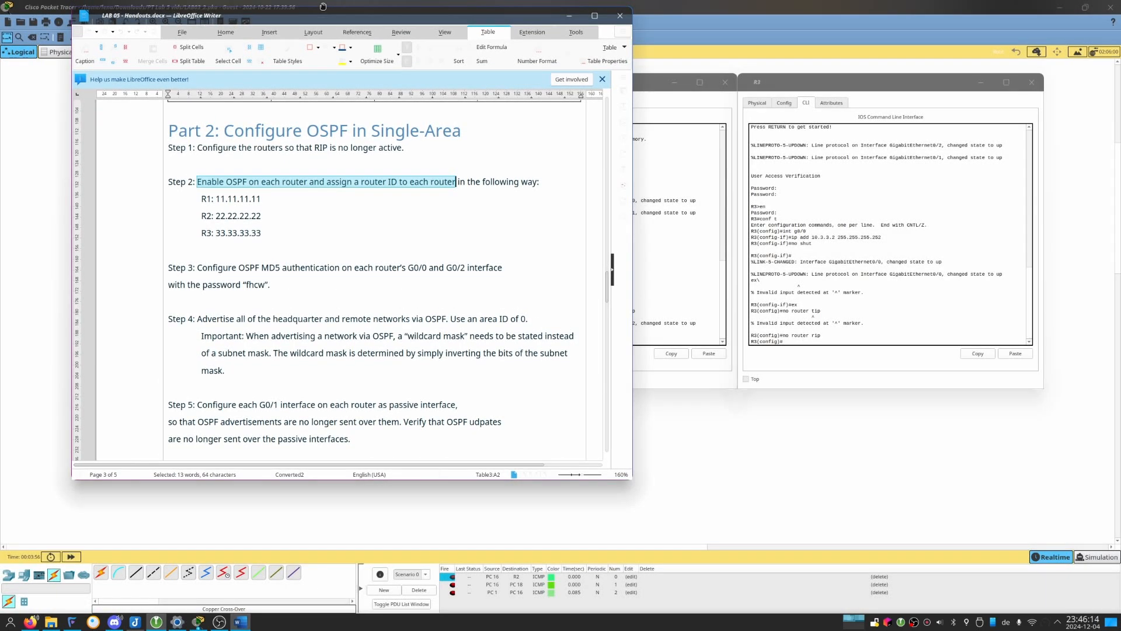
{"action": "left_click_drag", "start_coordinate": [323, 6], "coordinate": [1120, 181]}
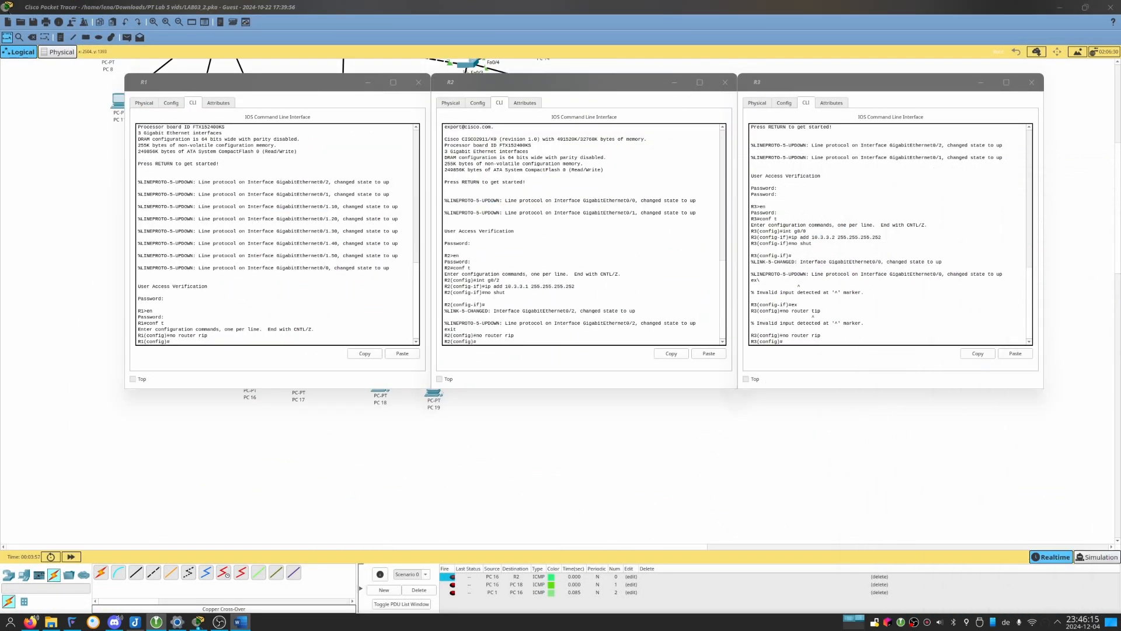
{"action": "left_click", "coordinate": [238, 339]}
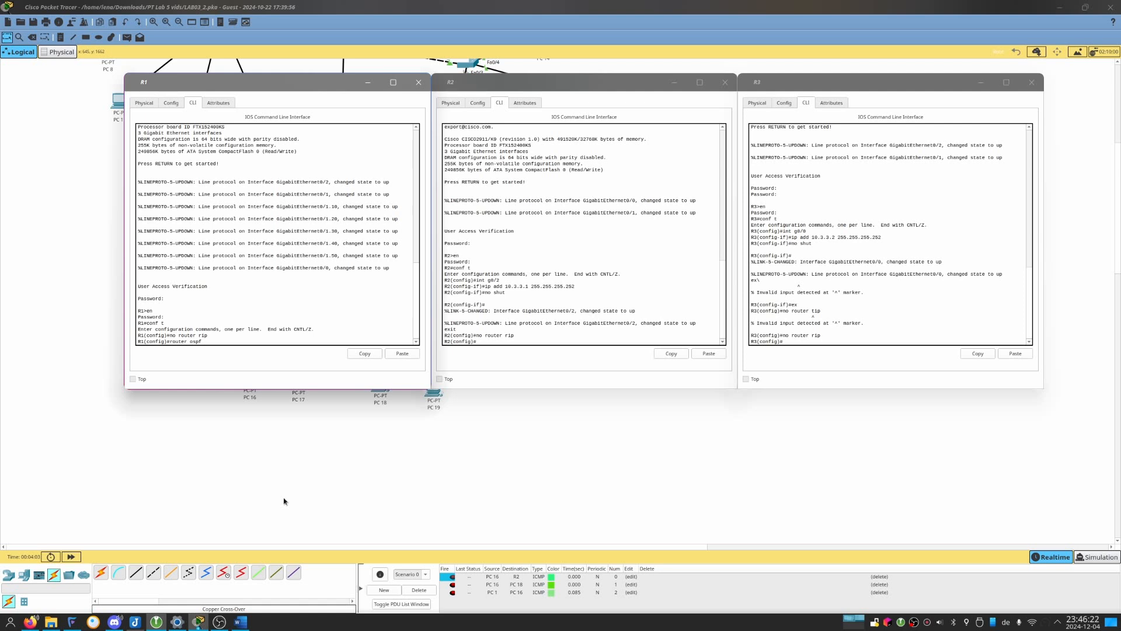
{"action": "type", "text": "1"}
{"action": "key", "text": "Return"}
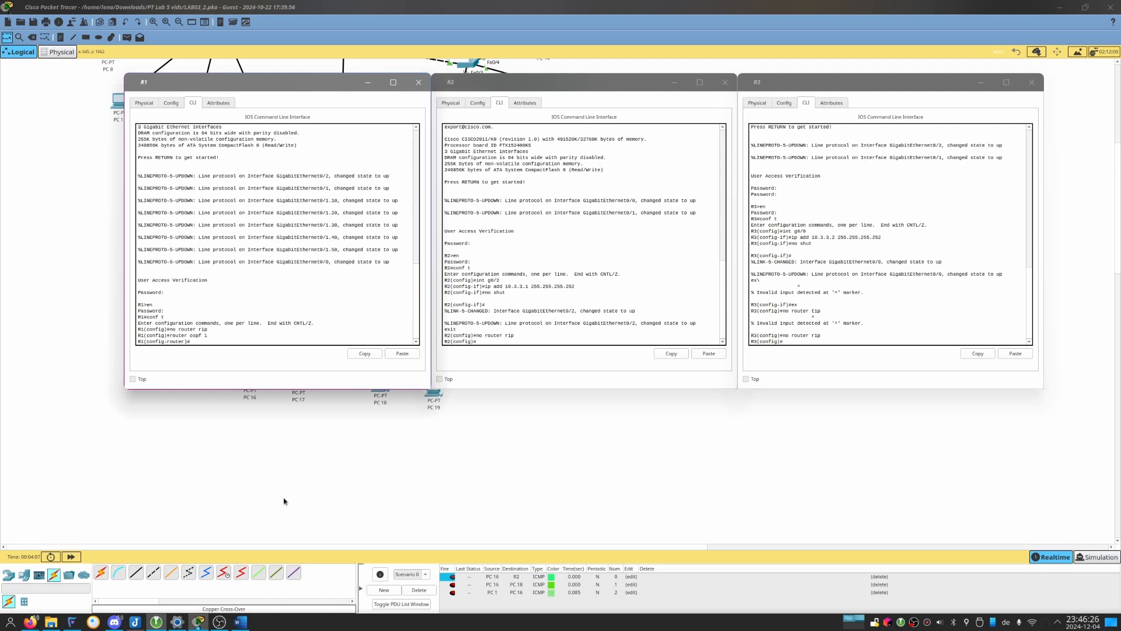
{"action": "type", "text": "?"}
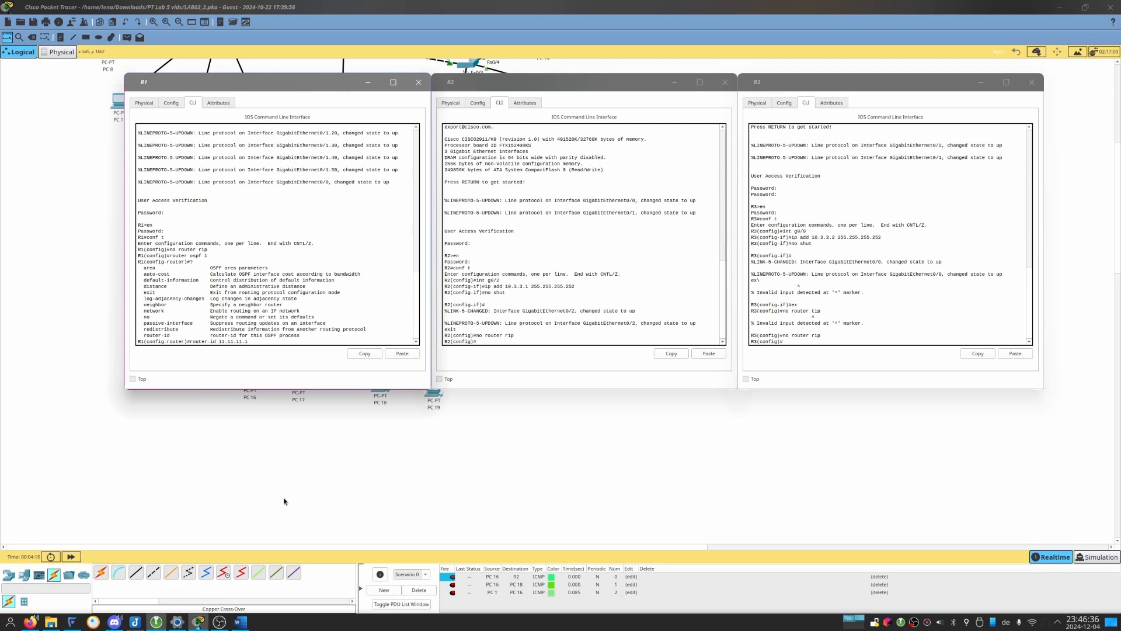
{"action": "type", "text": ".11"}
{"action": "key", "text": "Return"}
Enable OSPF process 1 on R2 and assign it the router ID 22.22.22.22.
{"action": "left_click", "coordinate": [590, 287]}
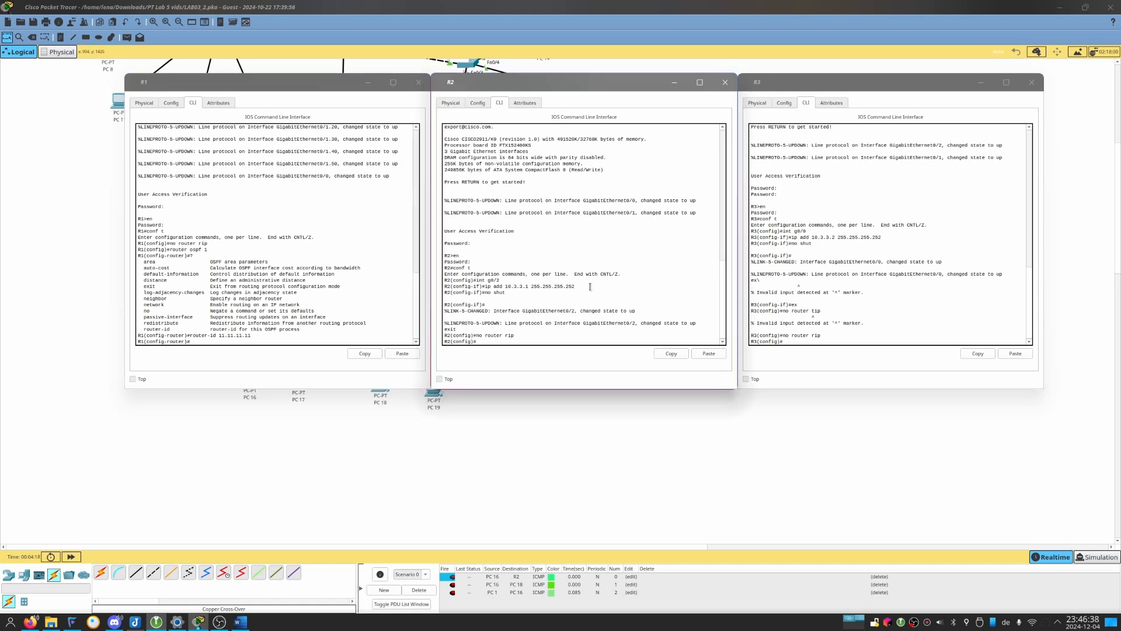
{"action": "type", "text": "router p"}
{"action": "type", "text": "spf 1"}
{"action": "key", "text": "Return"}
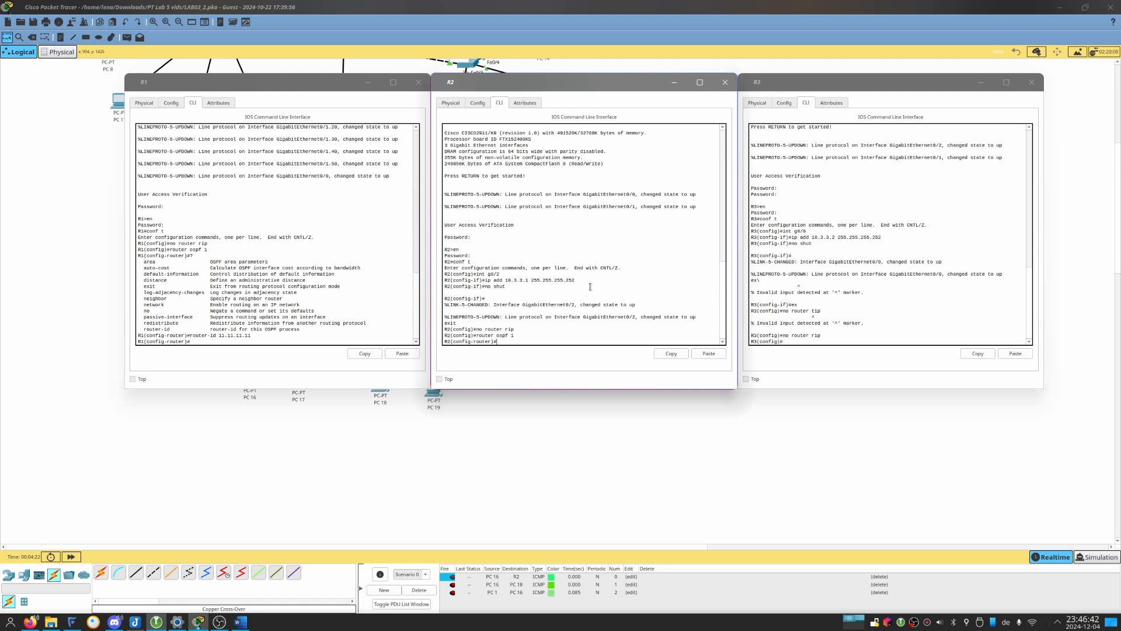
{"action": "type", "text": "router)#ro 22.22.22."}
{"action": "key", "text": "Return"}
Enable OSPF on R3 with process ID 1 and assign it the router ID 33.33.33.33.
{"action": "left_click", "coordinate": [947, 229]}
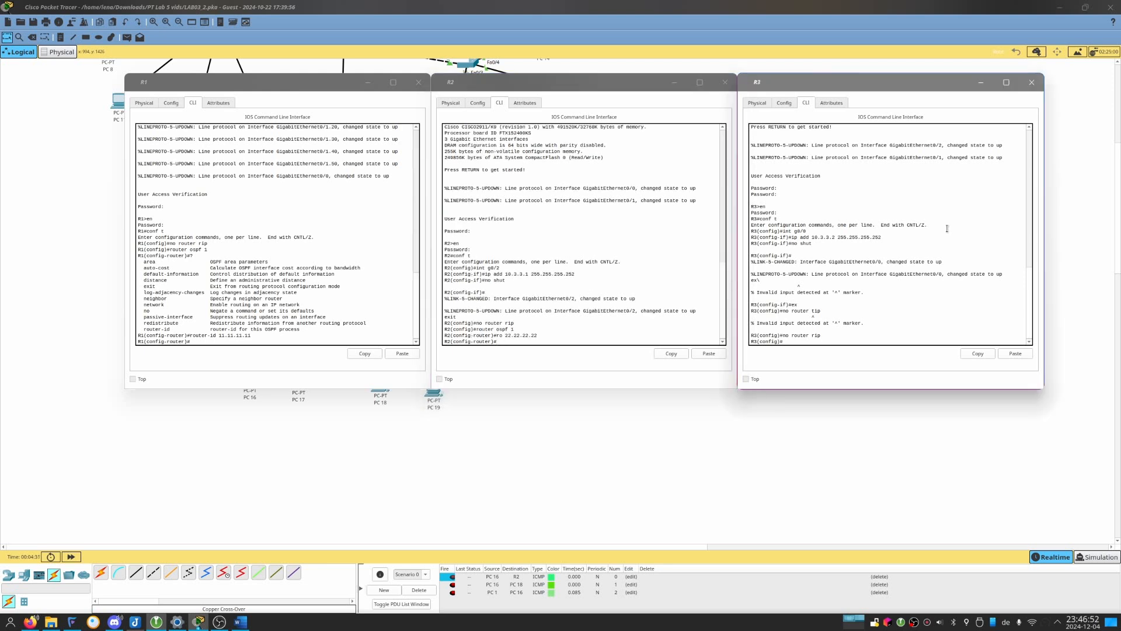
{"action": "type", "text": "r"}
{"action": "type", "text": "outer ospf 2"}
{"action": "type", "text": "?"}
{"action": "type", "text": "1"}
{"action": "key", "text": "Return"}
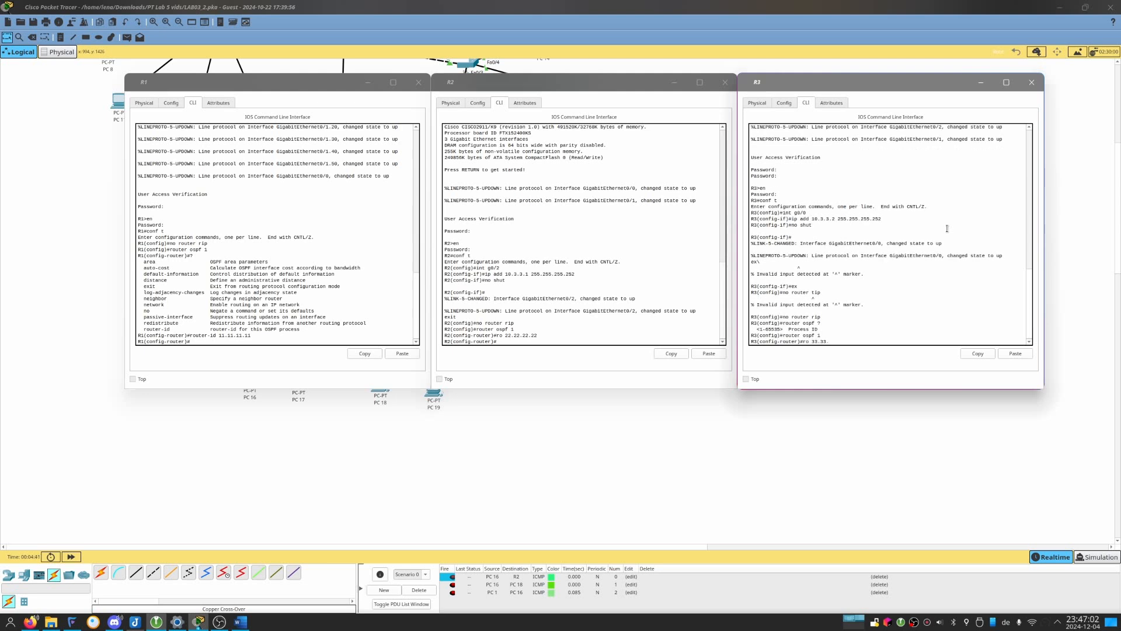
{"action": "type", "text": "ro 33.33.33.33"}
{"action": "key", "text": "Return"}
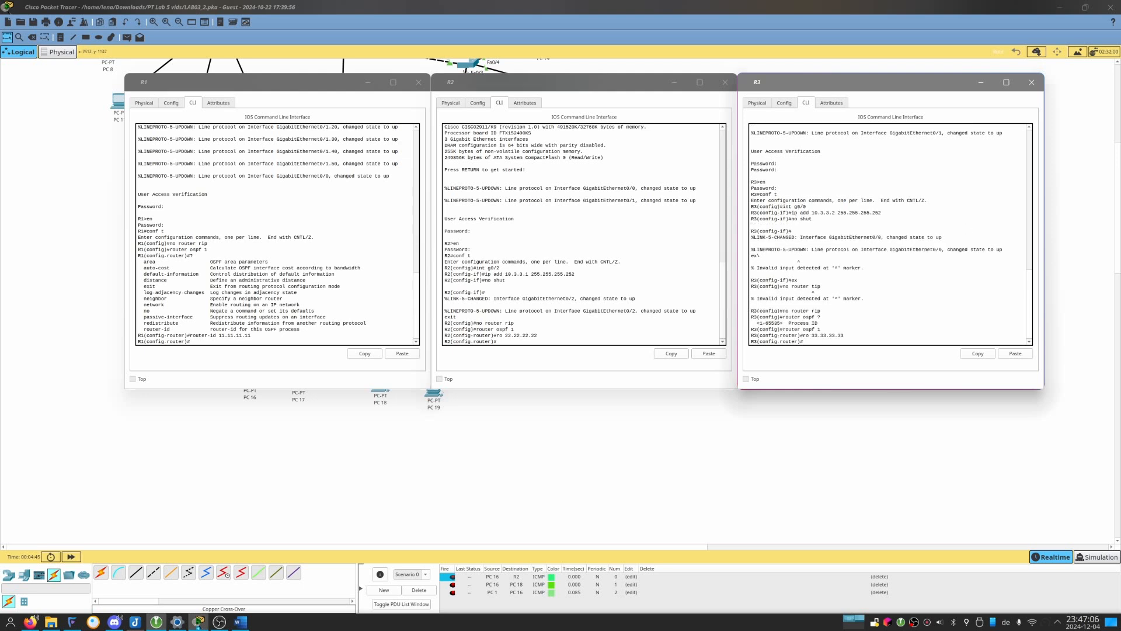
Enter "area 0 authentication message-digest" in R1's OSPF configuration, completing the shortened command.
{"action": "key", "text": "alt+Tab"}
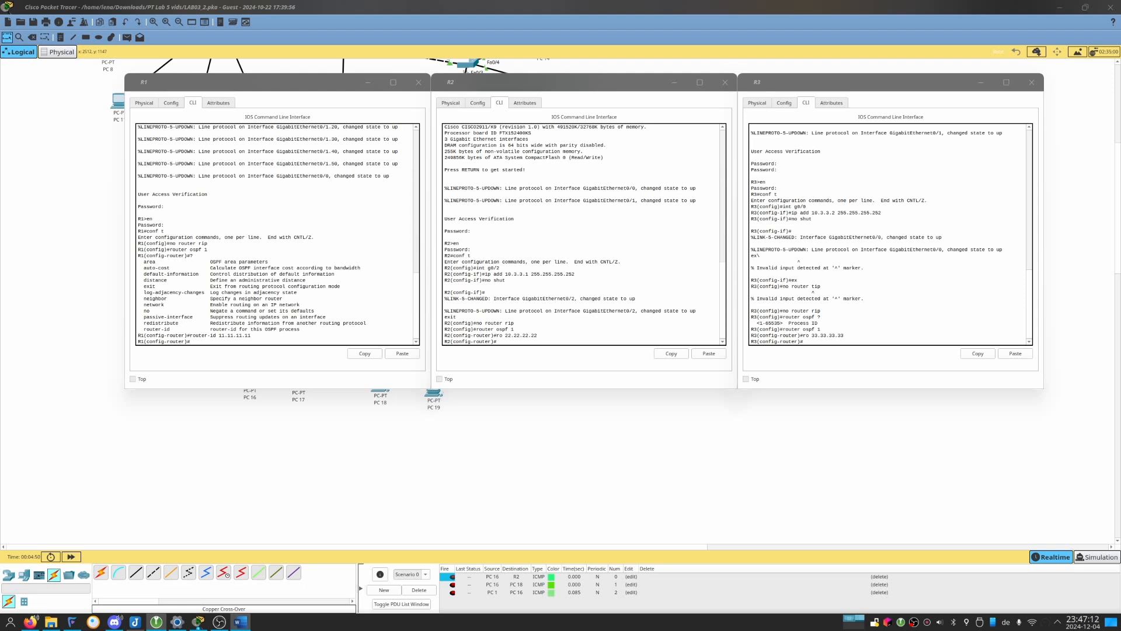
{"action": "left_click", "coordinate": [168, 265]}
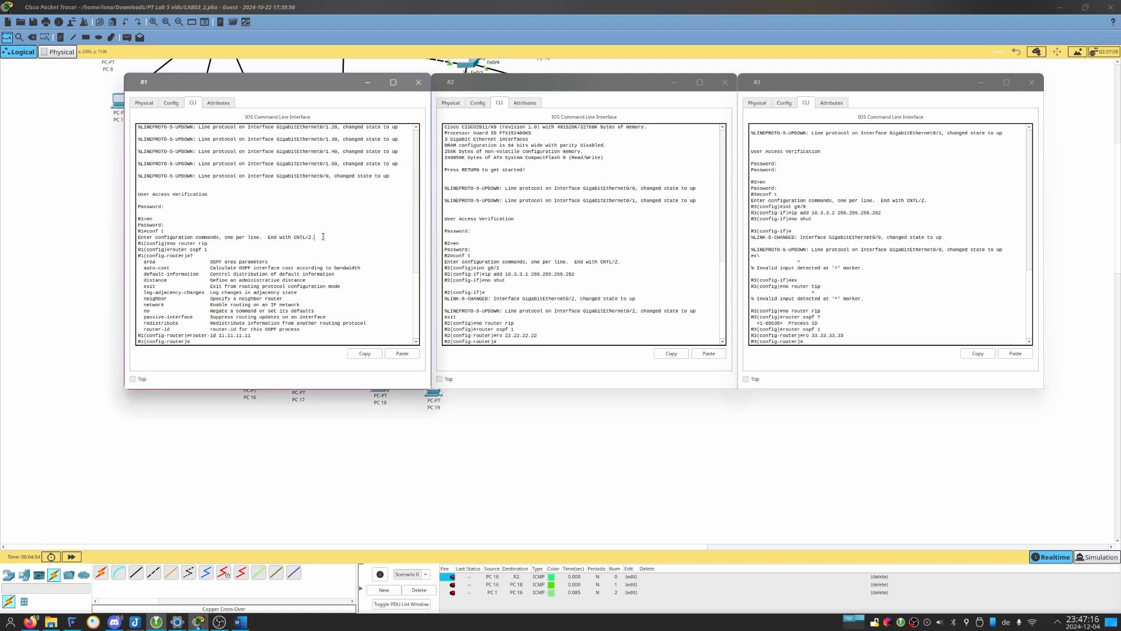
{"action": "left_click", "coordinate": [937, 17]}
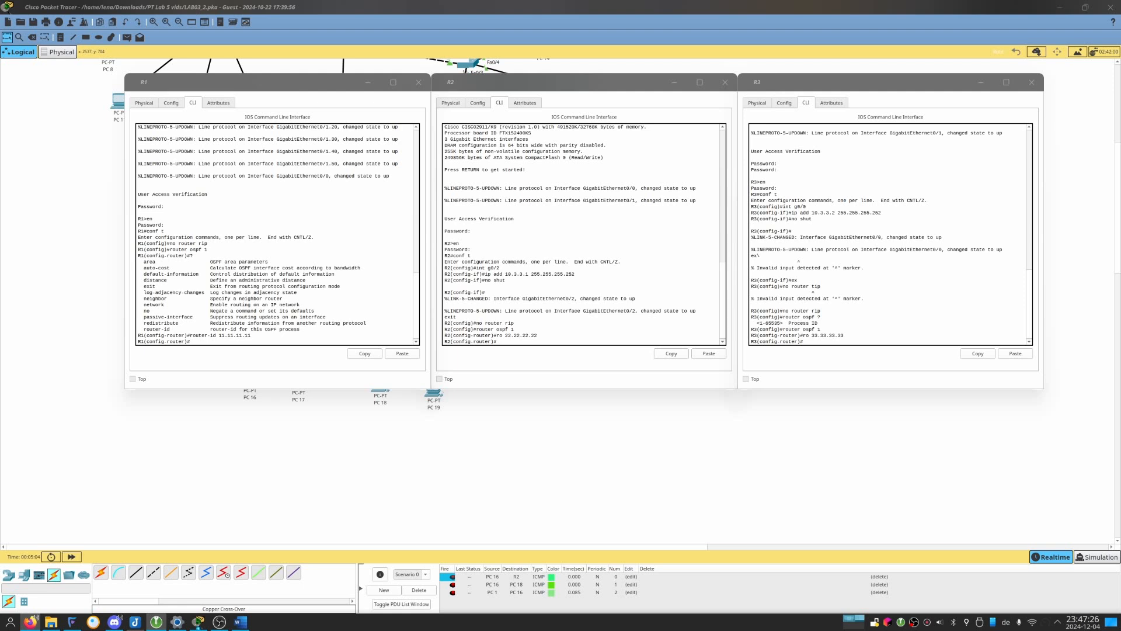
{"action": "left_click", "coordinate": [393, 242]}
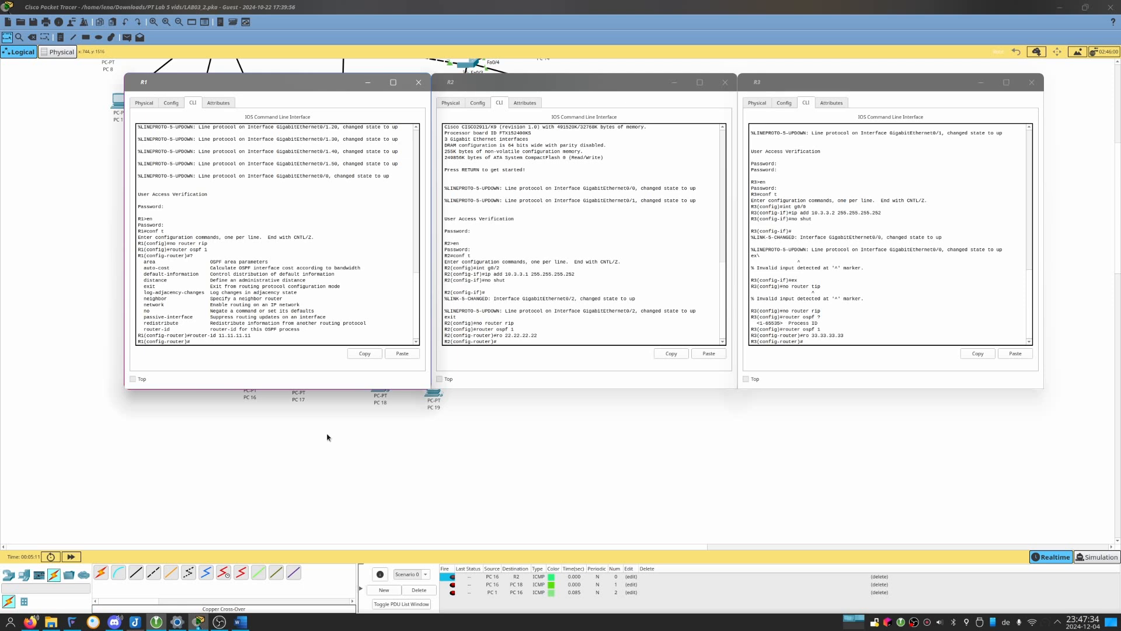
{"action": "type", "text": "area 0 authentication message"}
{"action": "key", "text": "Return"}
{"action": "key", "text": "Up"}
{"action": "type", "text": "-digest"}
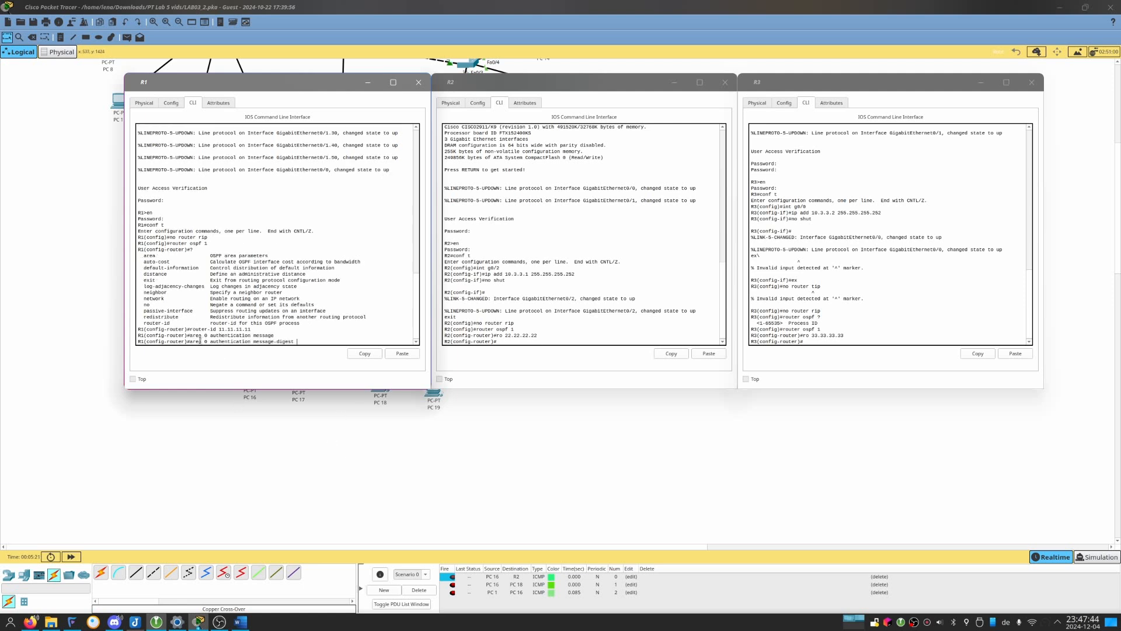
Copy the area 0 authentication command from R1 into a new document in Kate.
{"action": "left_click_drag", "start_coordinate": [190, 341], "coordinate": [287, 341]}
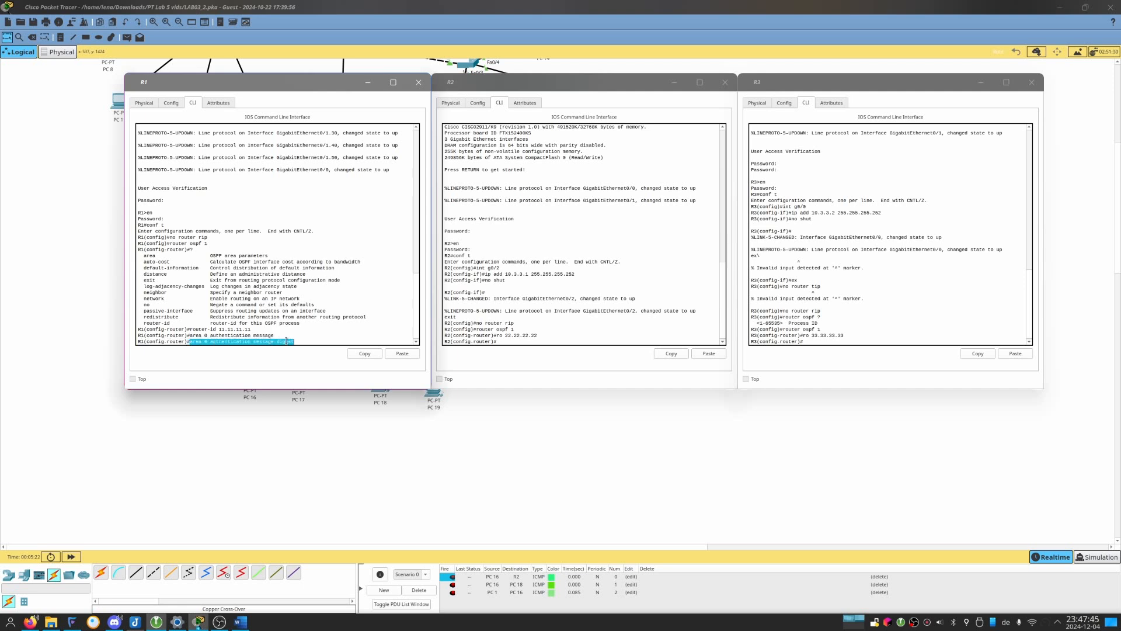
{"action": "left_click", "coordinate": [366, 355]}
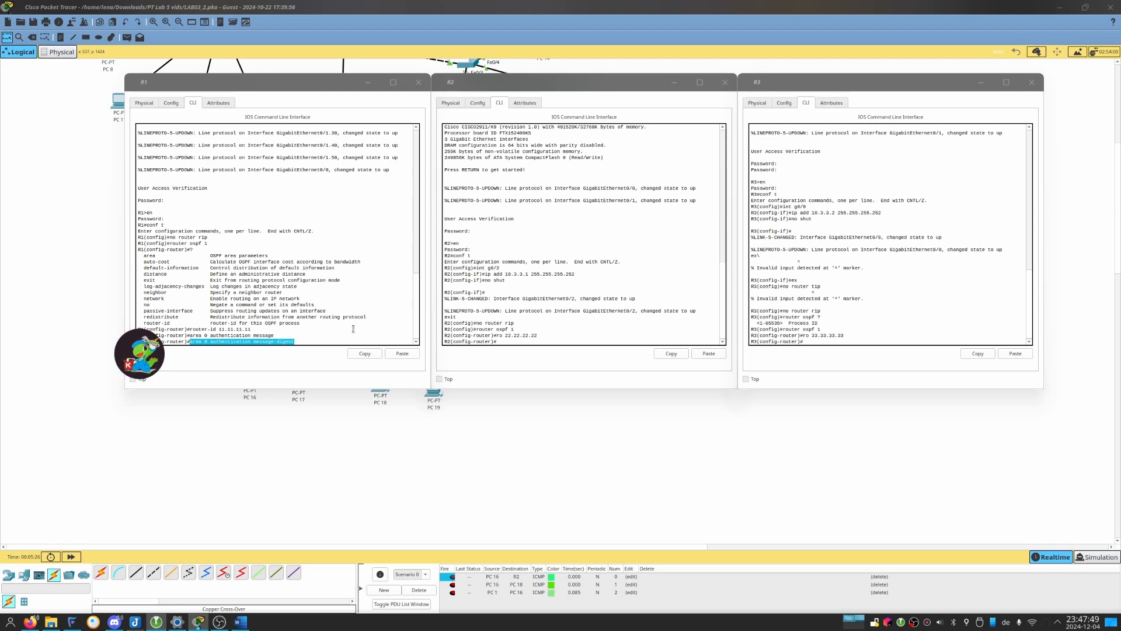
{"action": "type", "text": "xed"}
{"action": "key", "text": "Return"}
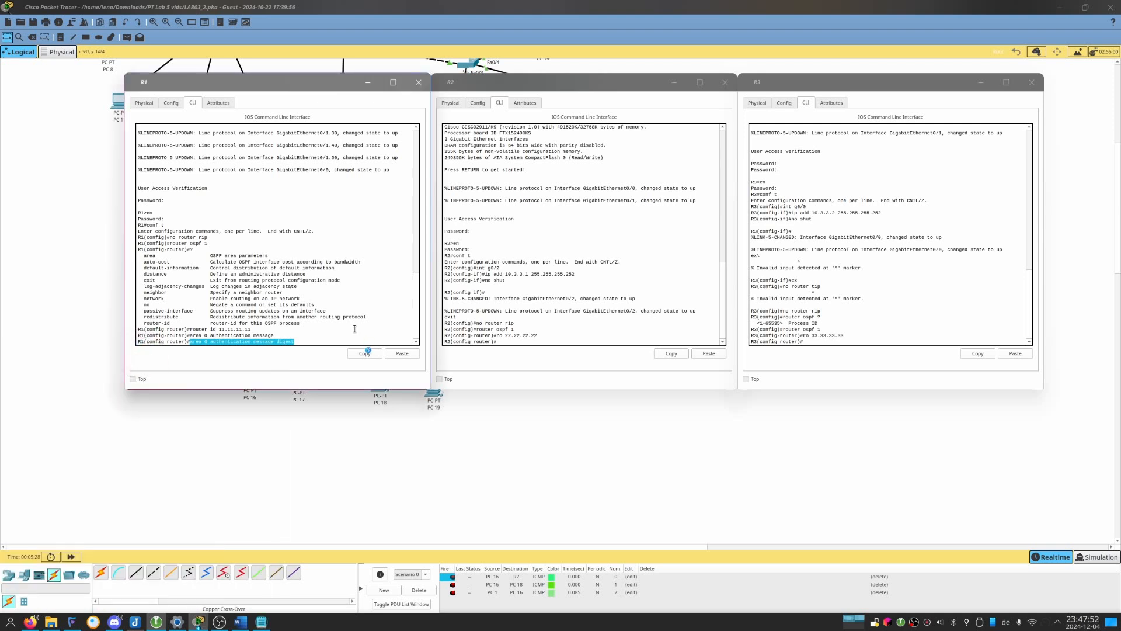
{"action": "key", "text": "ctrl+n"}
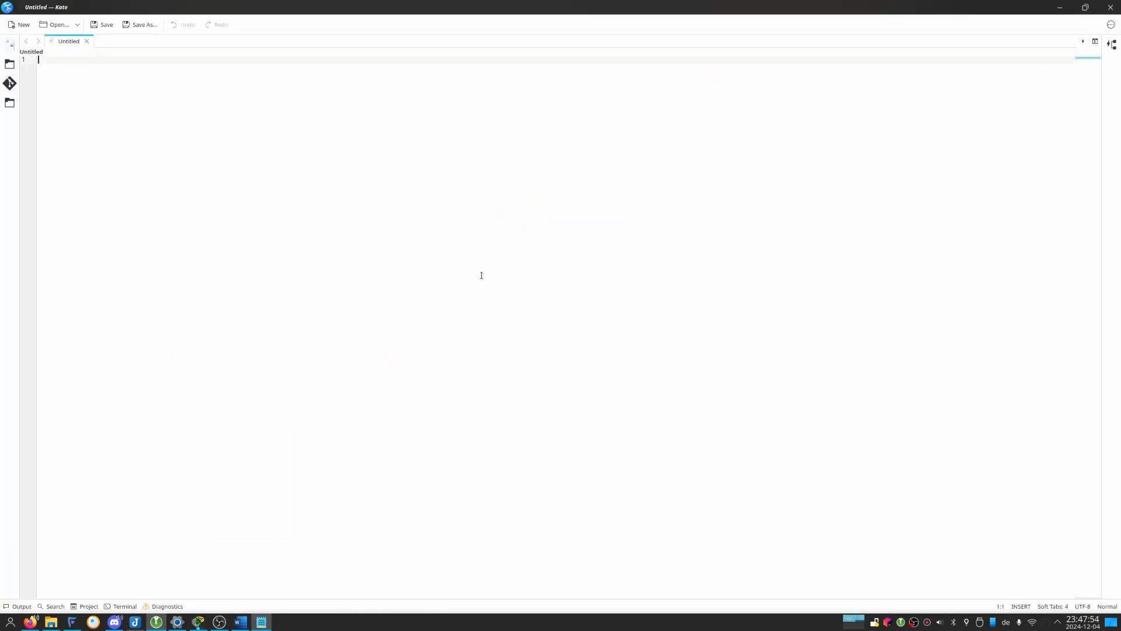
{"action": "key", "text": "ctrl+v"}
{"action": "key", "text": "Return"}
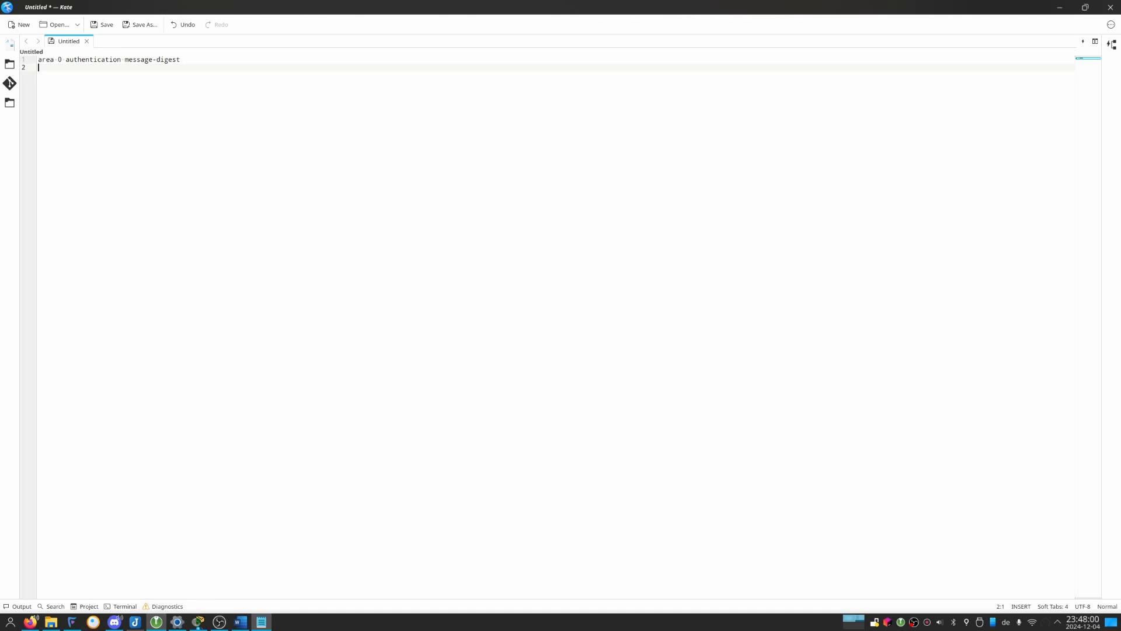
Add command lines for interface g0/0 and its OSPF message-digest key 1, using MD5 with the authentication password from the handout.
{"action": "type", "text": "int g0/"}
{"action": "type", "text": "0 "}
{"action": "type", "text": "ip ospf "}
{"action": "type", "text": "message"}
{"action": "type", "text": "-dige"}
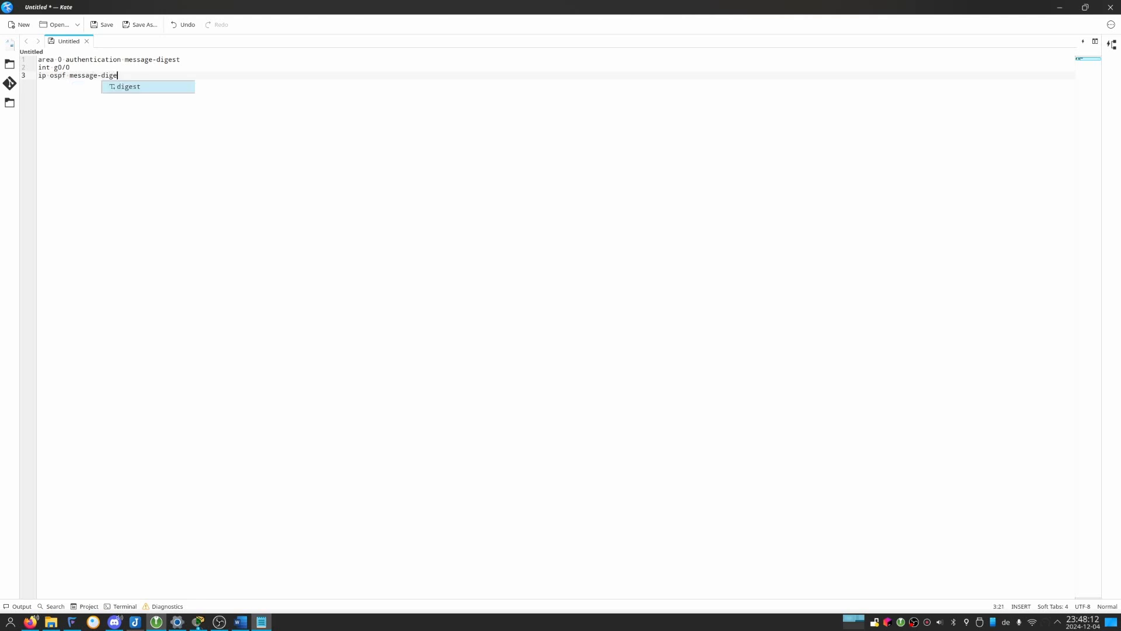
{"action": "type", "text": "st-key 1 "}
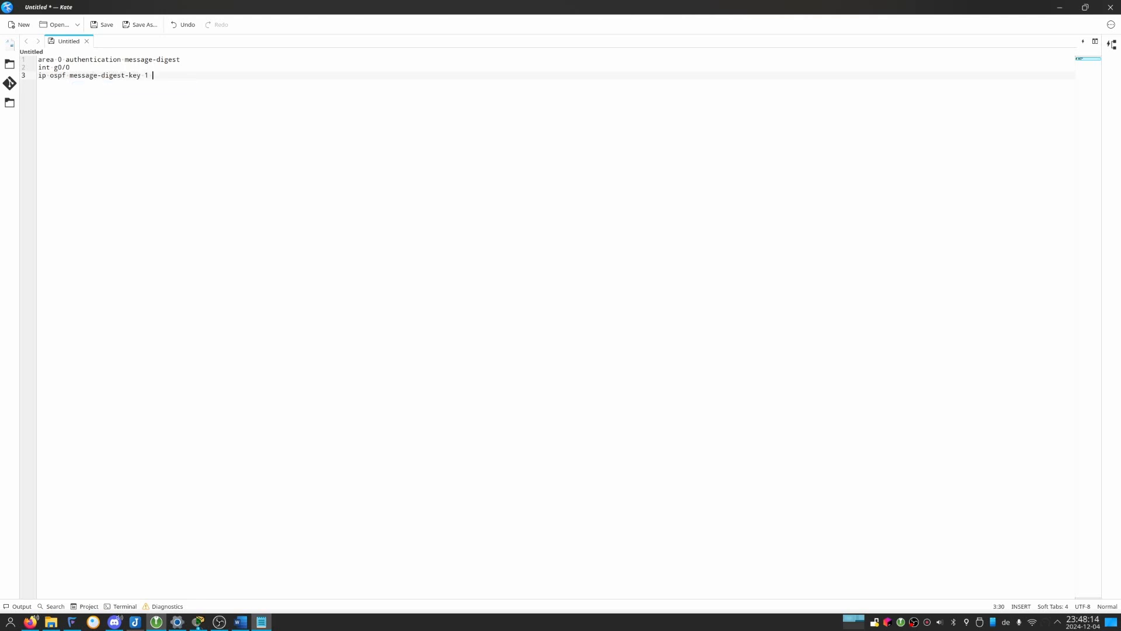
{"action": "type", "text": "md5 fhcw"}
Duplicate the interface and message-digest key lines below the originals and change the second interface to g0/2.
{"action": "key", "text": "ctrl+c"}
{"action": "key", "text": "ctrl+v"}
{"action": "key", "text": "End"}
{"action": "key", "text": "Up"}
{"action": "key", "text": "Up"}
{"action": "key", "text": "ctrl+c"}
{"action": "key", "text": "ctrl+v"}
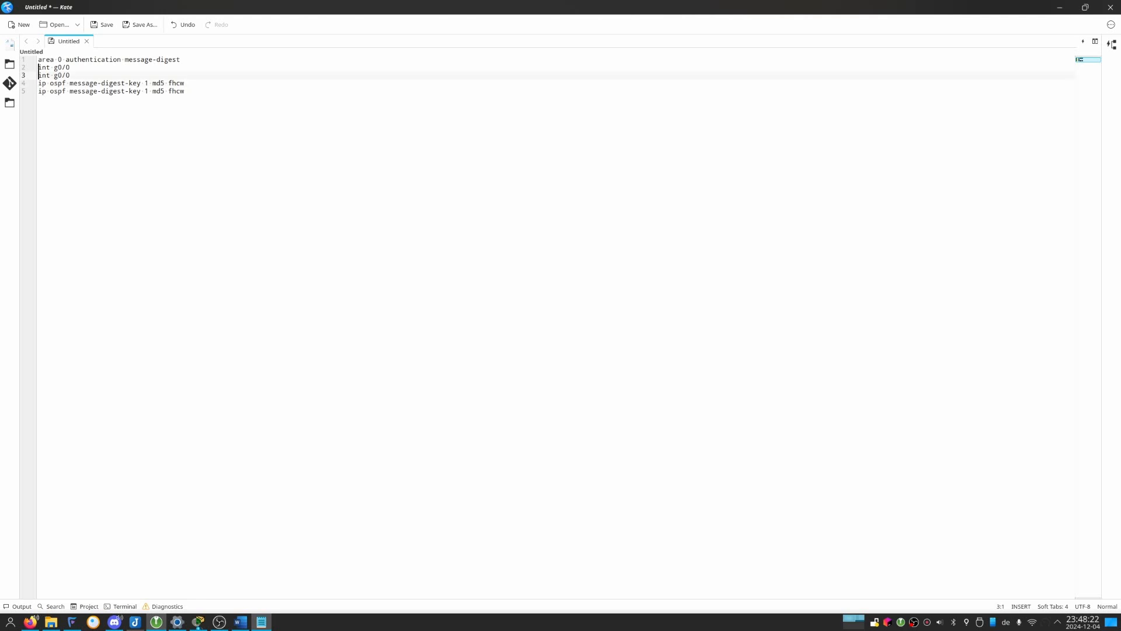
{"action": "key", "text": "Up"}
{"action": "key", "text": "ctrl+shift+Down"}
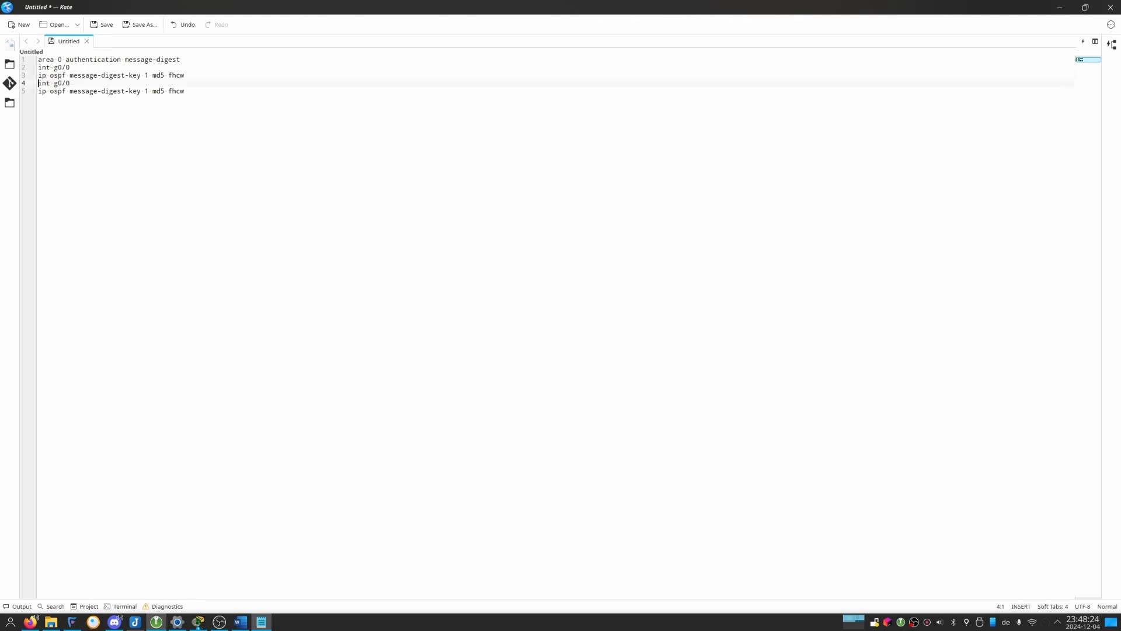
{"action": "key", "text": "Down"}
Copy the whole block of authentication commands and switch to R1's command line in Packet Tracer.
{"action": "key", "text": "ctrl+a"}
{"action": "key", "text": "alt+Tab"}
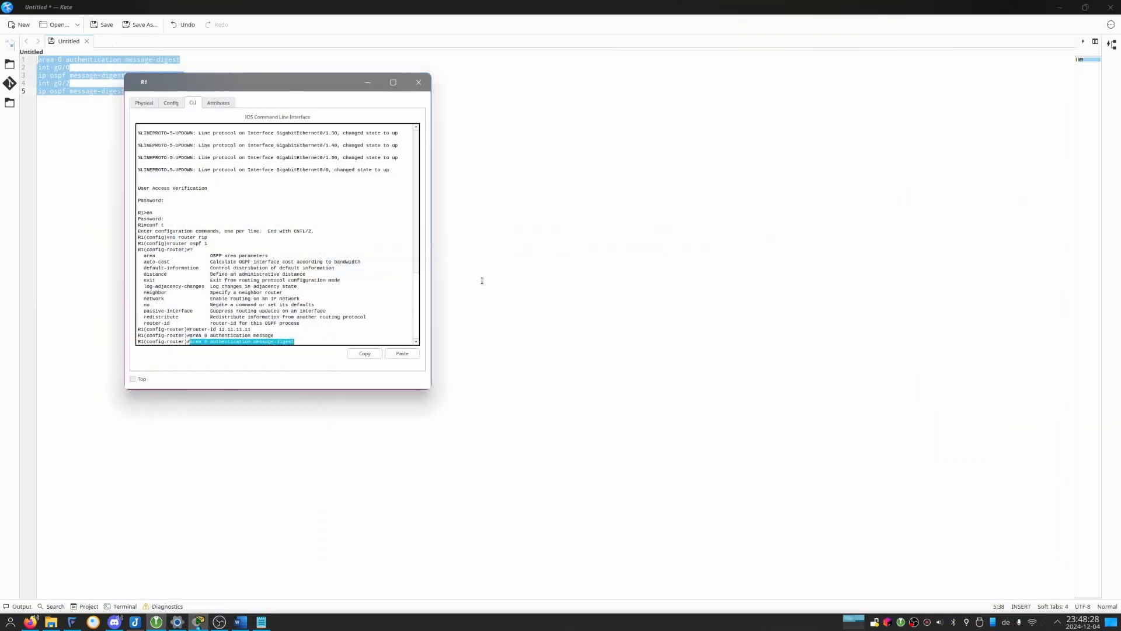
{"action": "key", "text": "alt+Tab"}
{"action": "key", "text": "alt+Tab"}
{"action": "key", "text": "alt+Tab"}
{"action": "key", "text": "alt+Tab"}
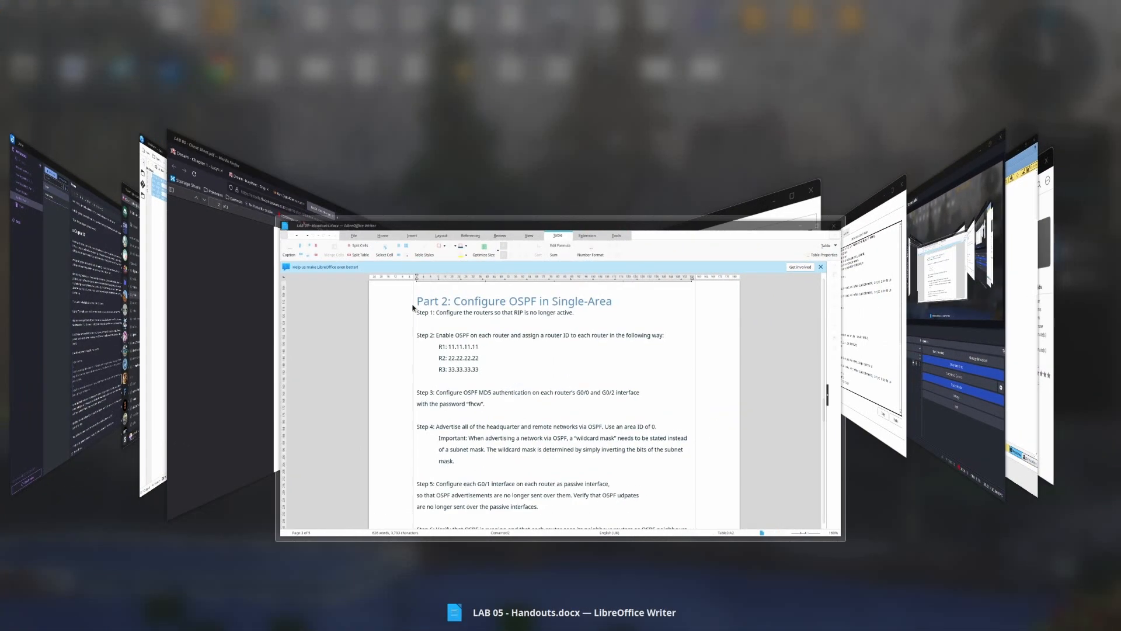
{"action": "key", "text": "alt+Tab"}
{"action": "key", "text": "alt+Tab"}
{"action": "key", "text": "alt+Tab"}
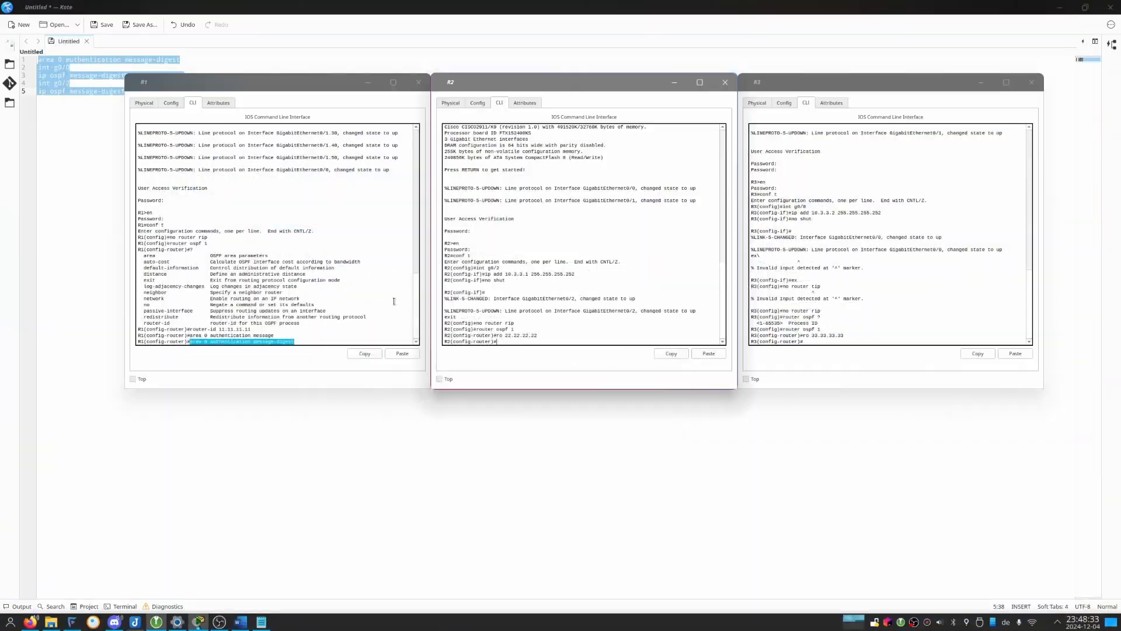
{"action": "left_click", "coordinate": [394, 300]}
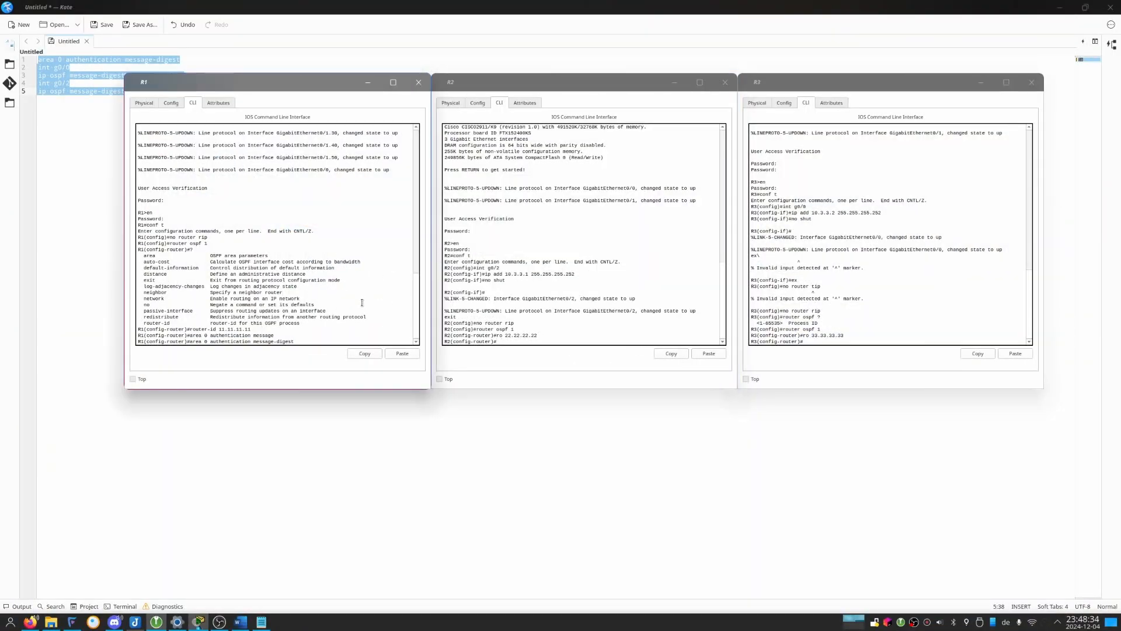
Re-enter OSPF process 1 configuration on R1 and paste the area 0 and interface authentication commands, including the MD5 key password.
{"action": "key", "text": "ctrl+z"}
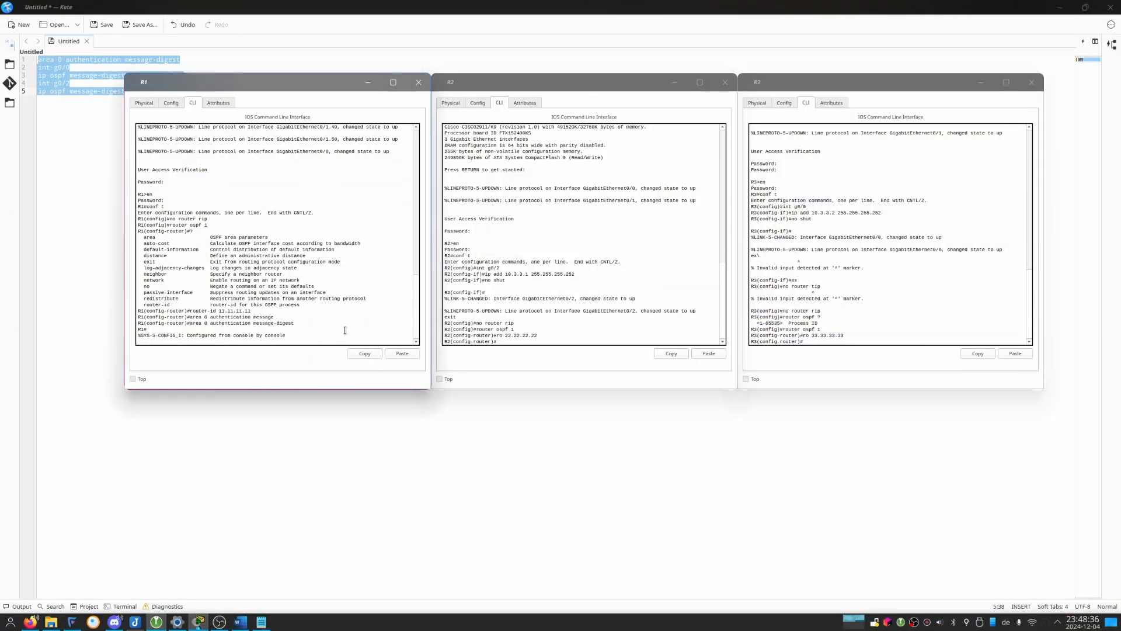
{"action": "type", "text": "conf t"}
{"action": "key", "text": "Return"}
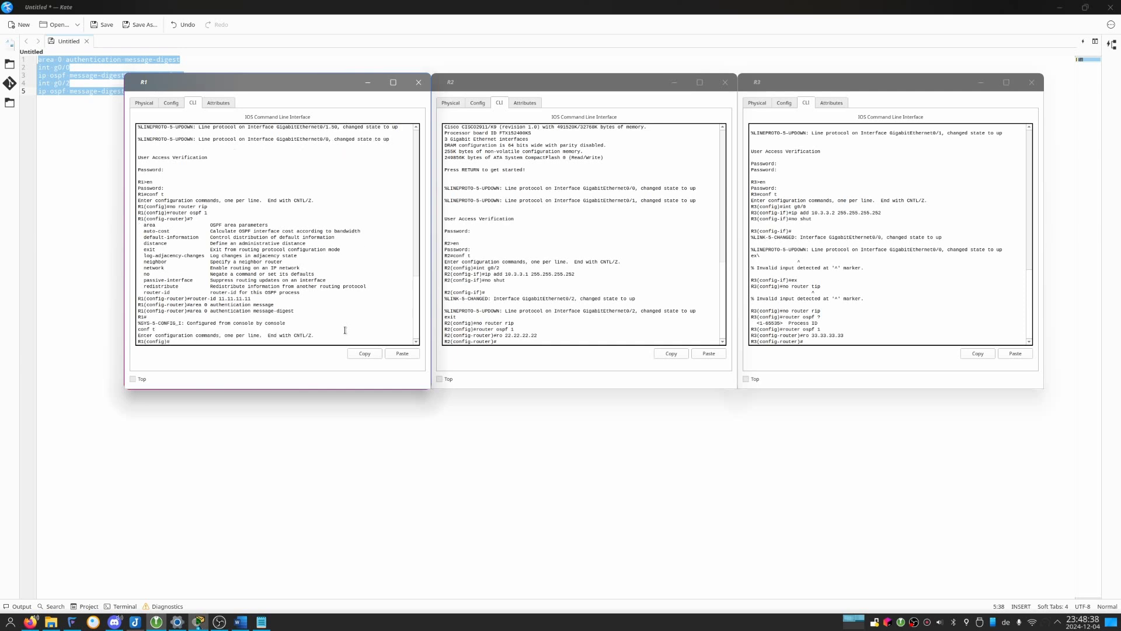
{"action": "type", "text": "router ospf 1"}
{"action": "key", "text": "Return"}
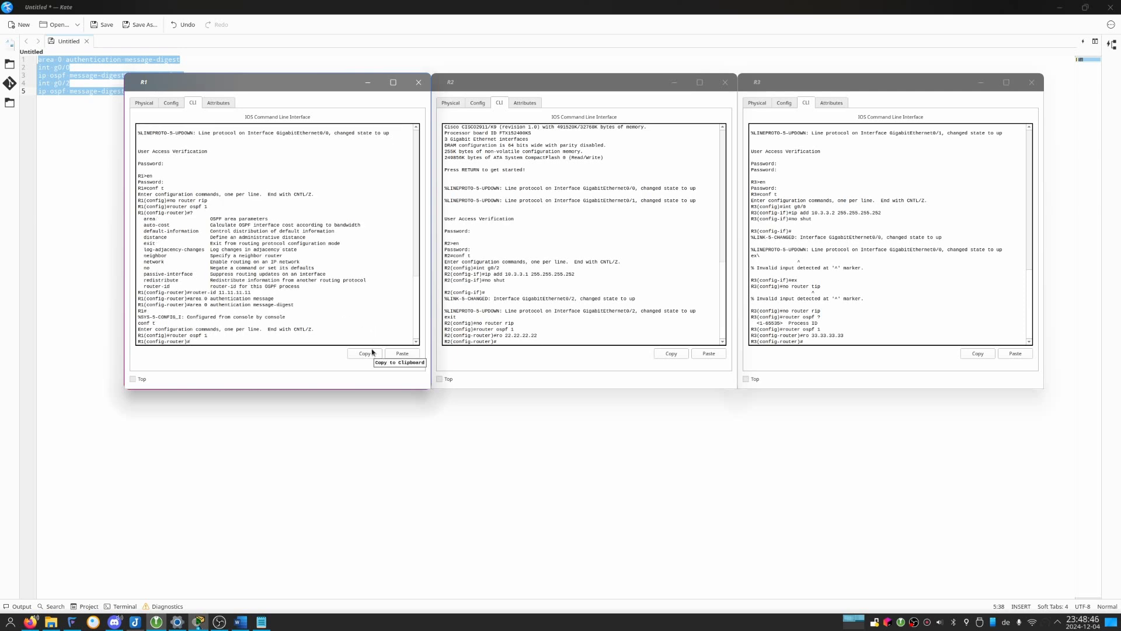
{"action": "left_click", "coordinate": [401, 354]}
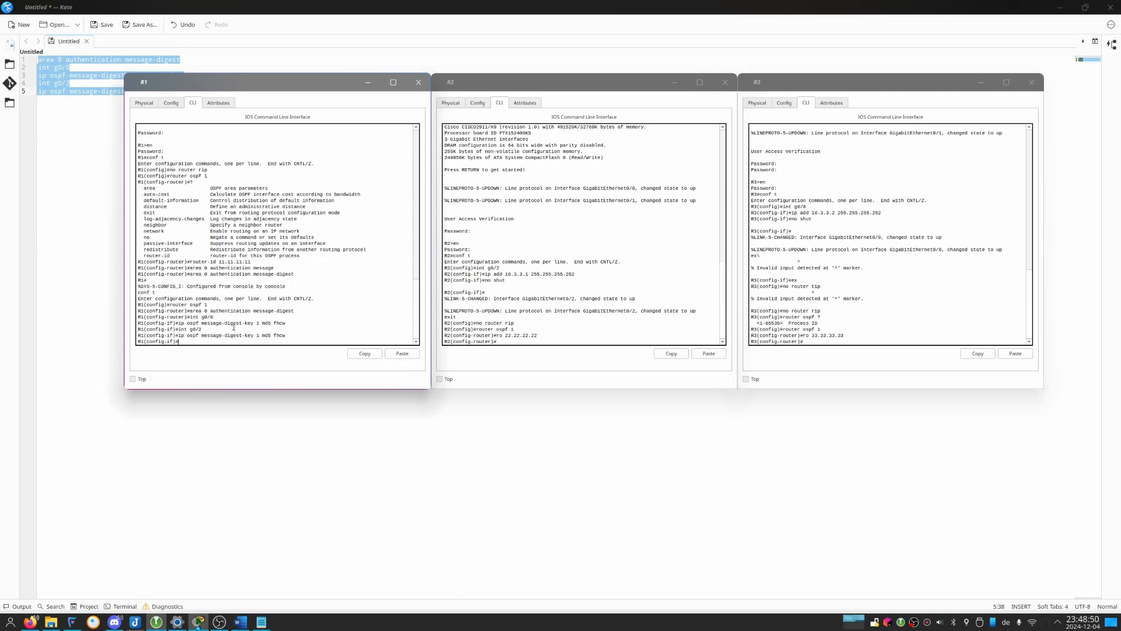
Add a line break after the Kate command block, then paste the block with the MD5 key password into R2 and R3.
{"action": "left_click", "coordinate": [59, 295]}
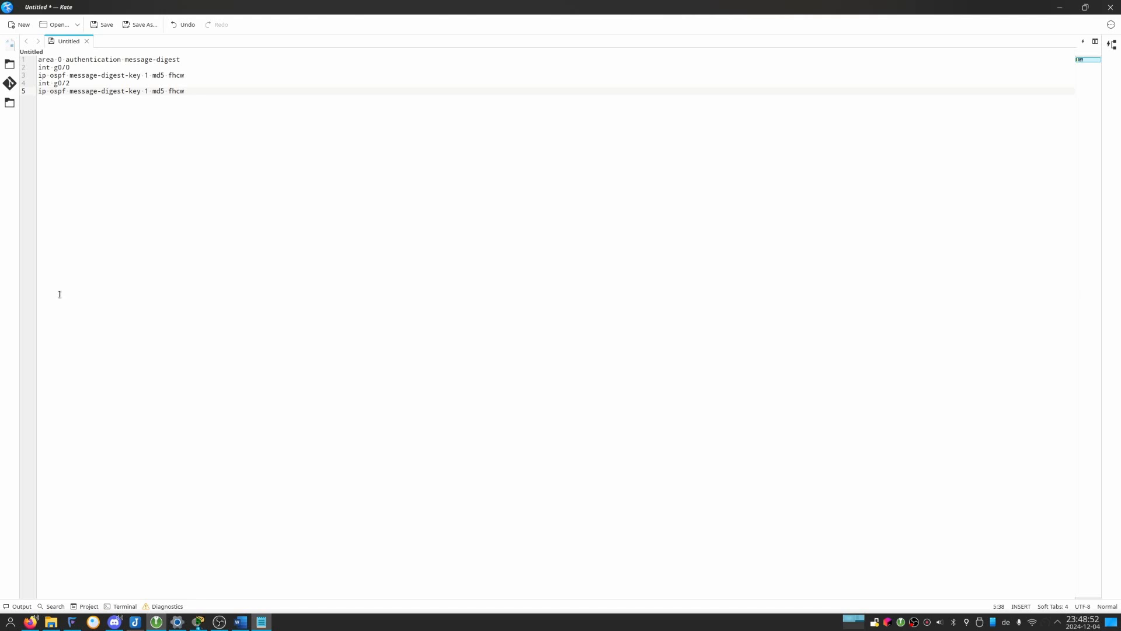
{"action": "key", "text": "Return"}
{"action": "key", "text": "ctrl+a"}
{"action": "key", "text": "alt+Tab"}
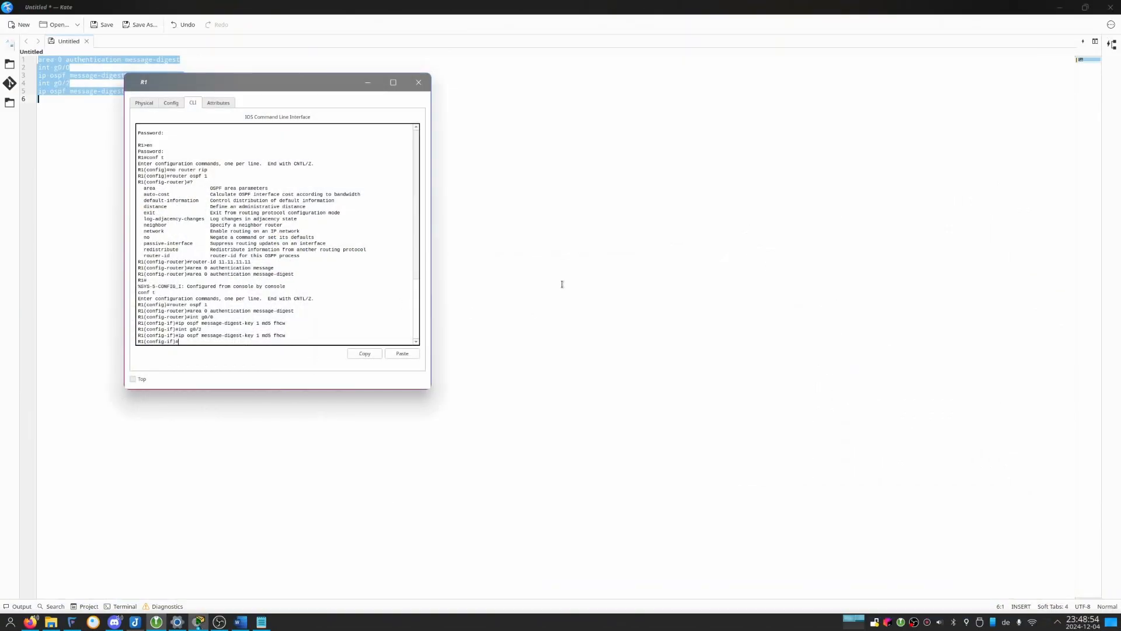
{"action": "key", "text": "alt+Tab"}
{"action": "key", "text": "alt+Tab"}
{"action": "key", "text": "alt+Tab"}
{"action": "key", "text": "alt+Tab"}
{"action": "key", "text": "alt+Tab"}
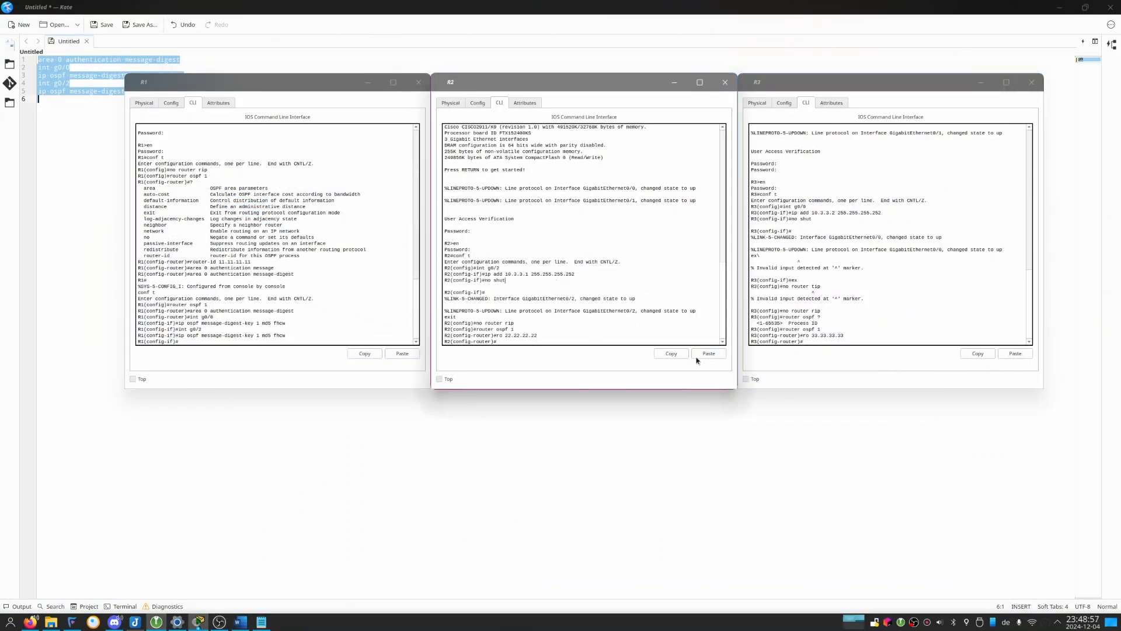
{"action": "left_click", "coordinate": [708, 353]}
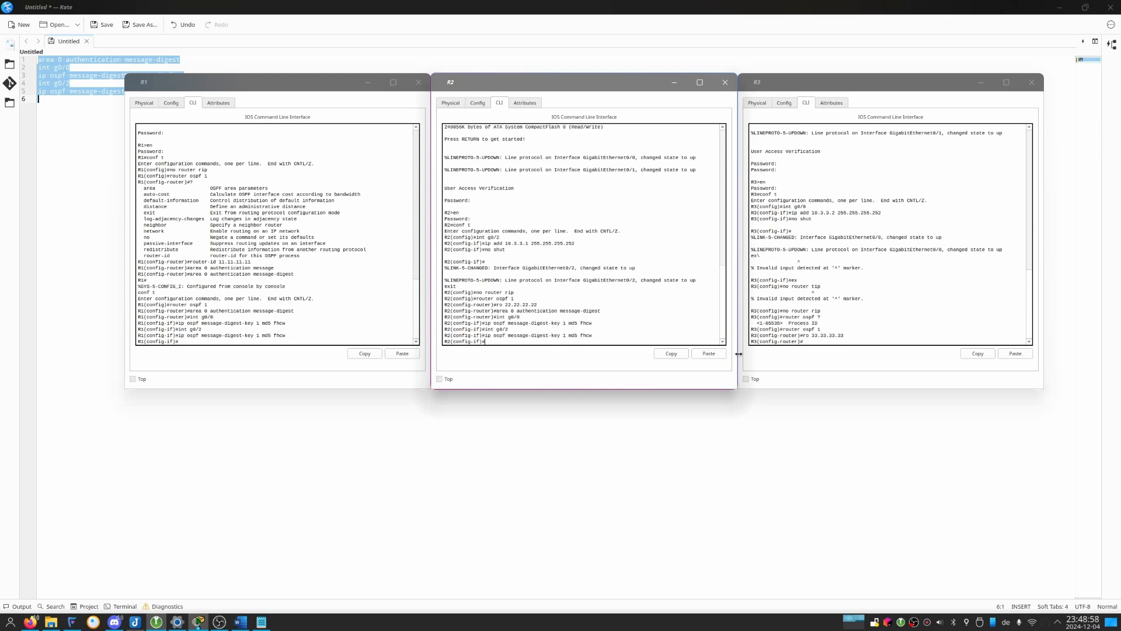
{"action": "left_click", "coordinate": [1002, 353]}
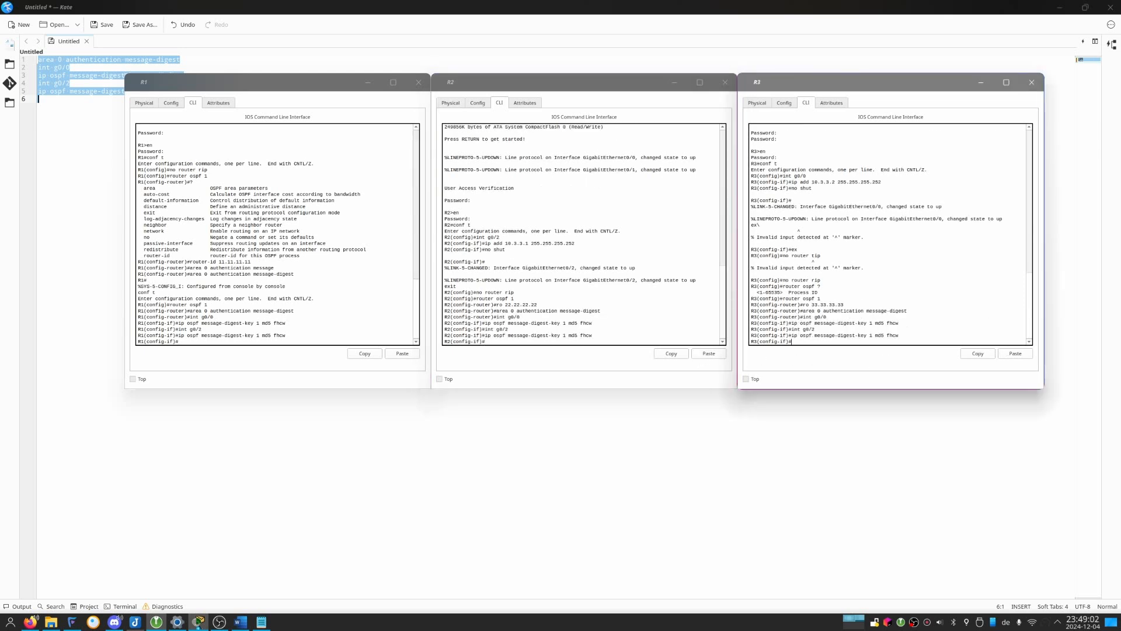
Read Part 2 Step 4 in the Writer handout about advertising the networks via OSPF and the area ID.
{"action": "left_click", "coordinate": [247, 620]}
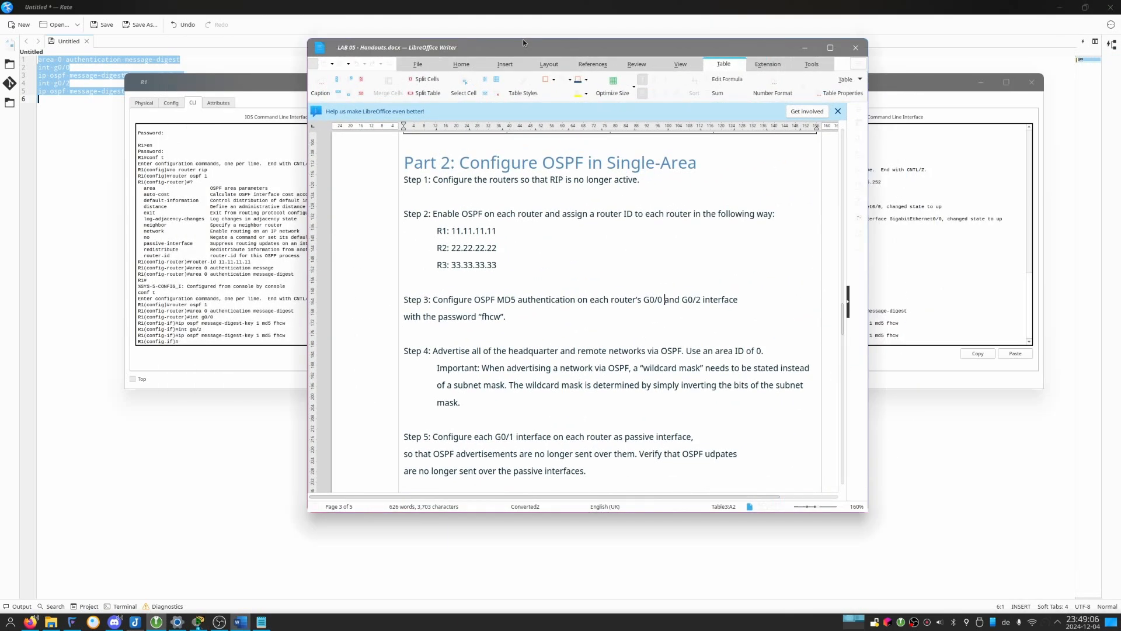
{"action": "scroll", "coordinate": [485, 330], "scroll_direction": "down", "scroll_amount": 1}
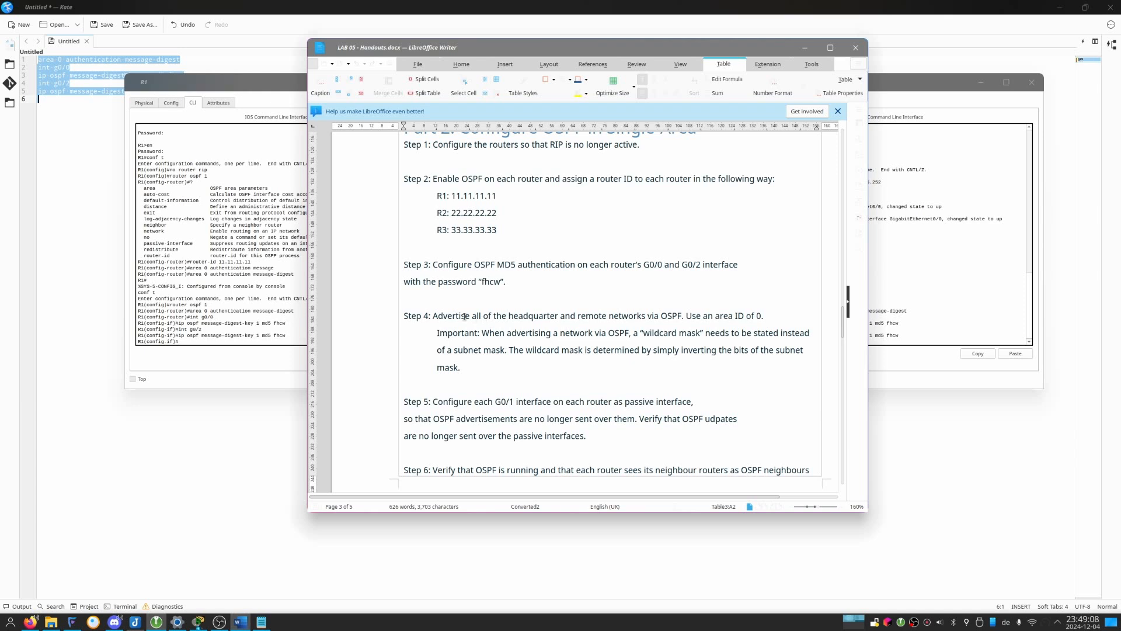
{"action": "double_click", "coordinate": [461, 316]}
{"action": "left_click_drag", "start_coordinate": [461, 316], "coordinate": [802, 315]}
{"action": "double_click", "coordinate": [706, 315]}
{"action": "left_click", "coordinate": [805, 48]}
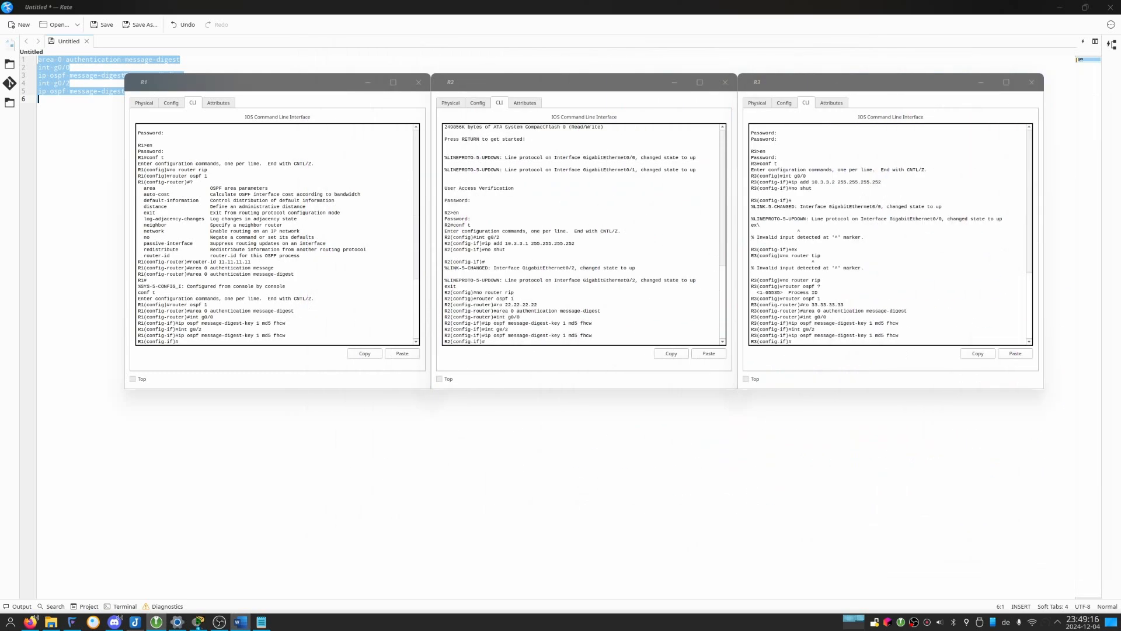
Switch to the Kate document and add the comment heading "! Router1" below the authentication commands.
{"action": "left_click", "coordinate": [255, 209]}
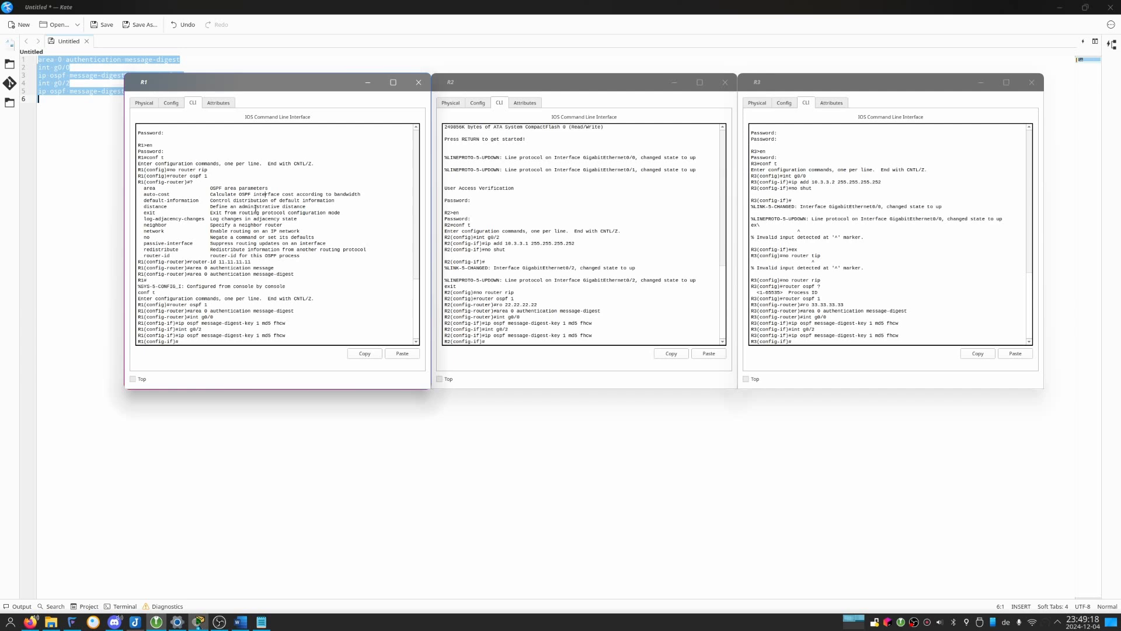
{"action": "left_click", "coordinate": [1058, 7]}
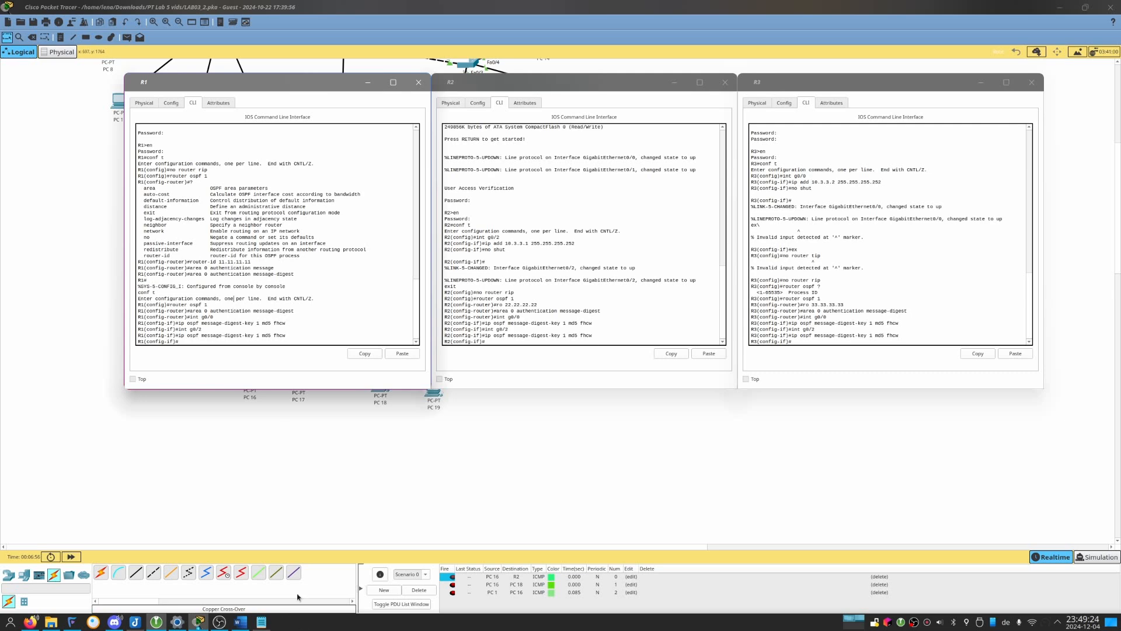
{"action": "left_click", "coordinate": [261, 621]}
{"action": "left_click", "coordinate": [372, 294]}
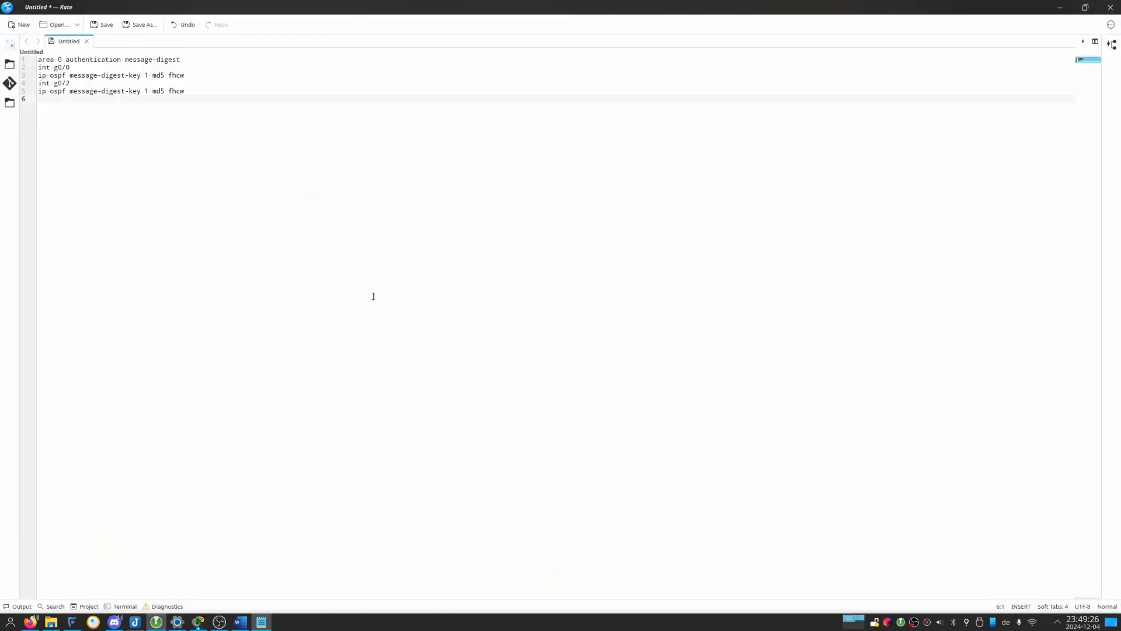
{"action": "key", "text": "Return"}
{"action": "type", "text": "! Router1"}
{"action": "key", "text": "Return"}
Switch to the Packet Tracer topology and read the IP addresses of R1's interfaces.
{"action": "key", "text": "alt+Tab"}
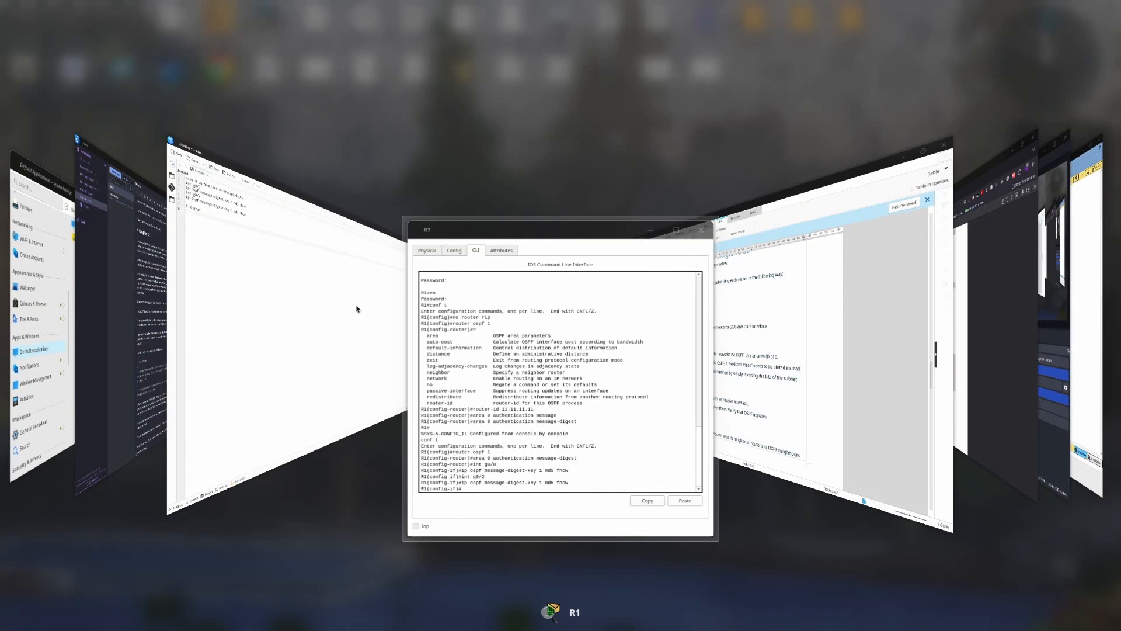
{"action": "key", "text": "alt+Tab"}
{"action": "key", "text": "alt+Tab"}
{"action": "key", "text": "alt+Tab"}
{"action": "key", "text": "alt+Tab"}
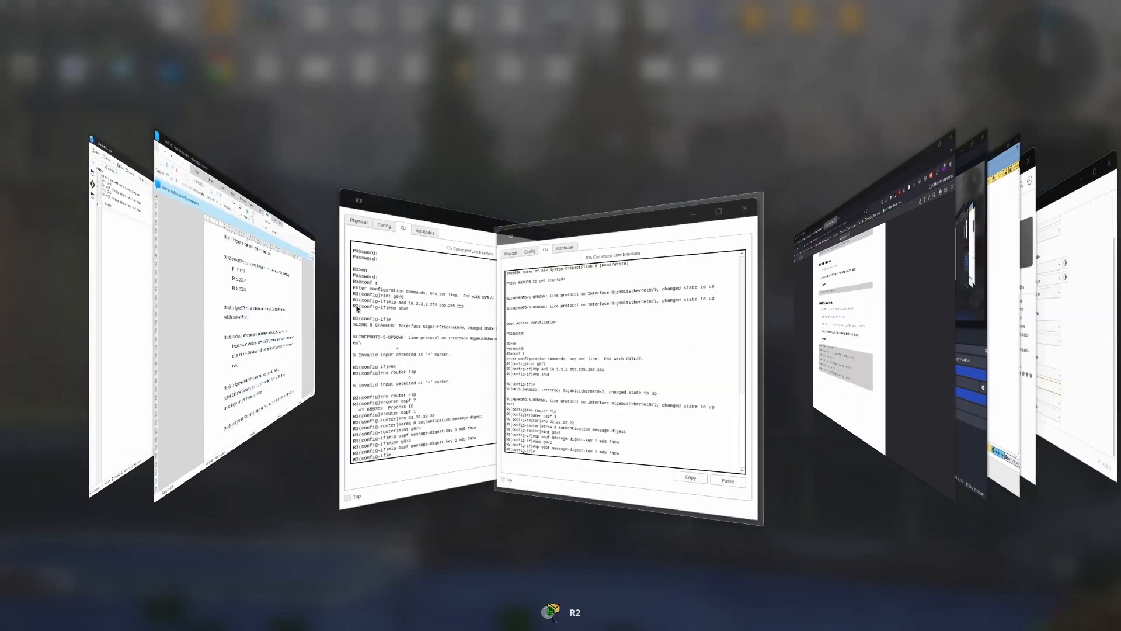
{"action": "key", "text": "alt+Tab"}
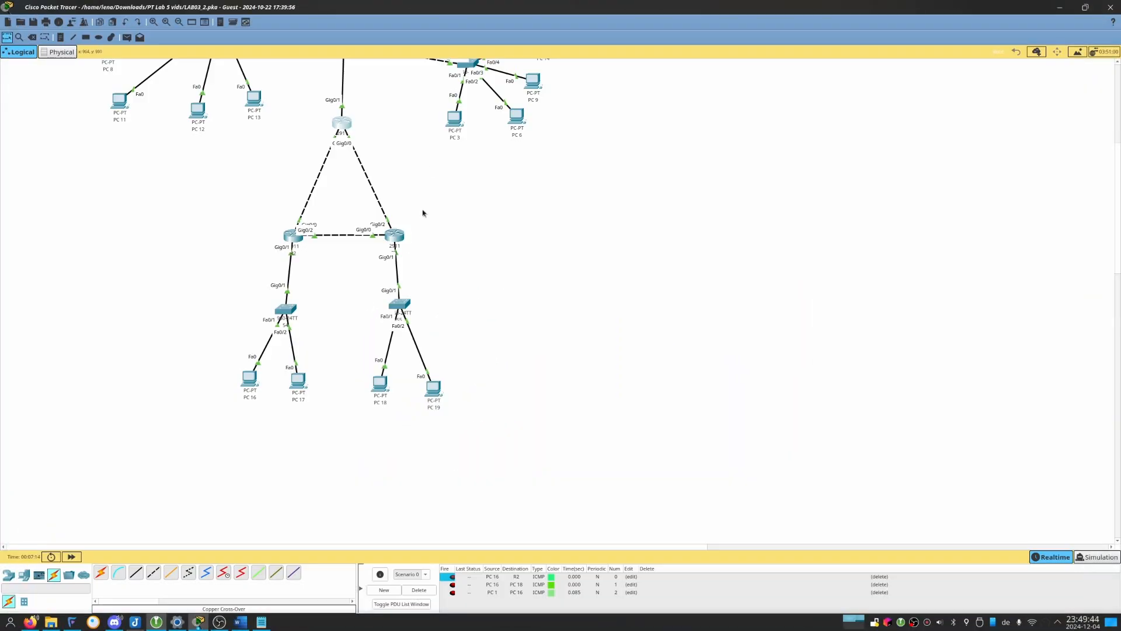
{"action": "scroll", "coordinate": [423, 202], "scroll_direction": "up", "scroll_amount": 3}
{"action": "scroll", "coordinate": [416, 205], "scroll_direction": "down", "scroll_amount": 1}
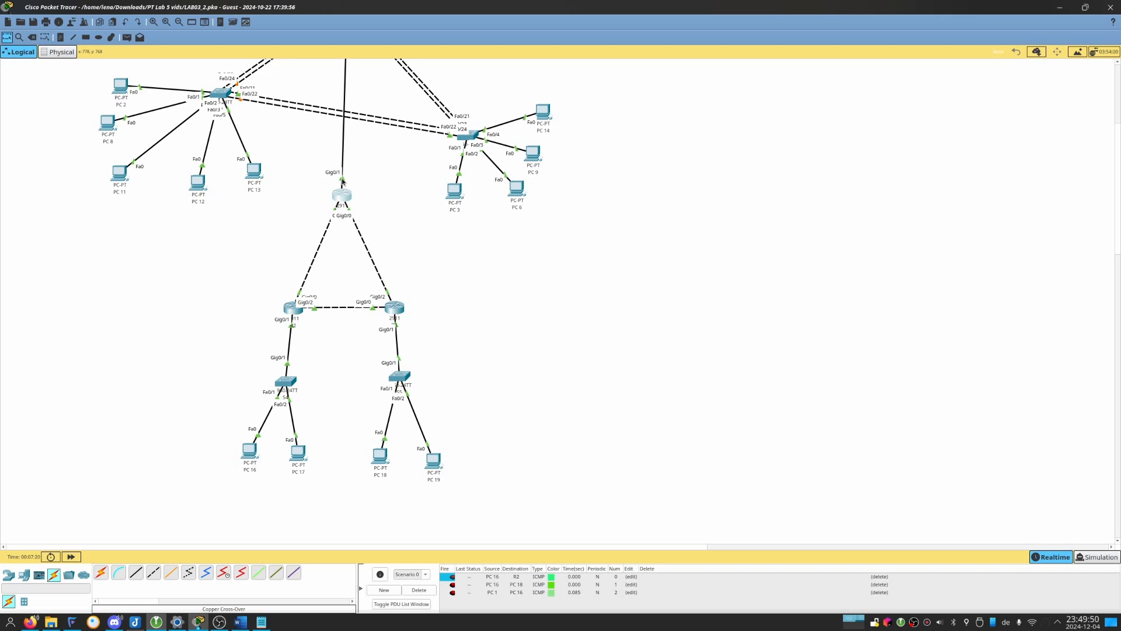
{"action": "mouse_move", "coordinate": [344, 196]}
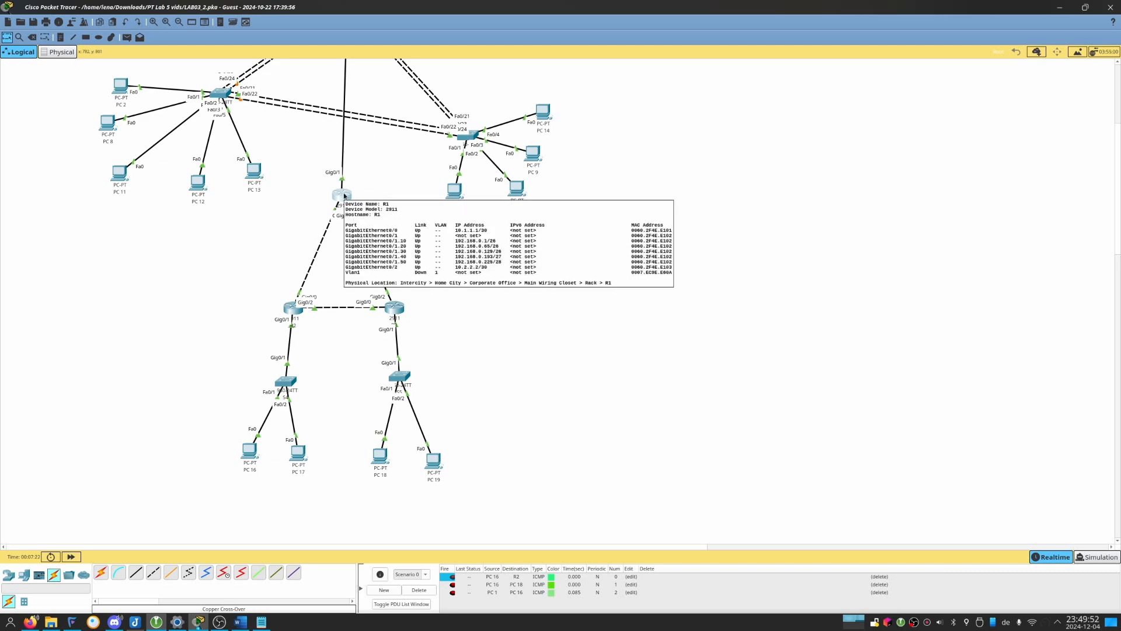
Return to Kate and add the line "router ospf 1" under the Router1 comment.
{"action": "key", "text": "alt+Tab"}
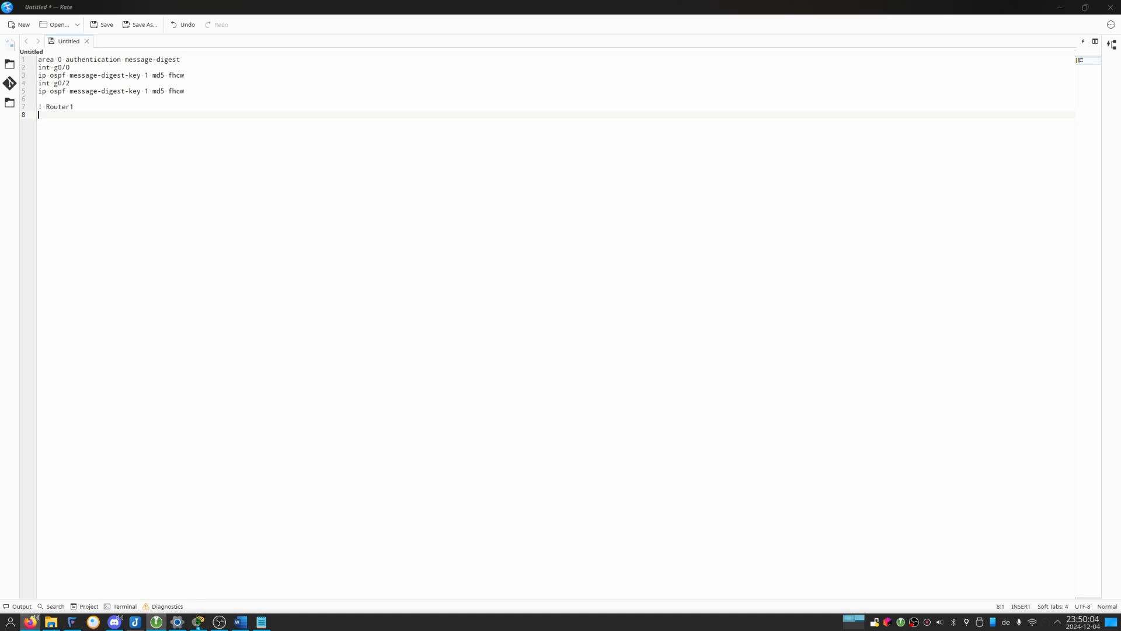
{"action": "left_click", "coordinate": [236, 393]}
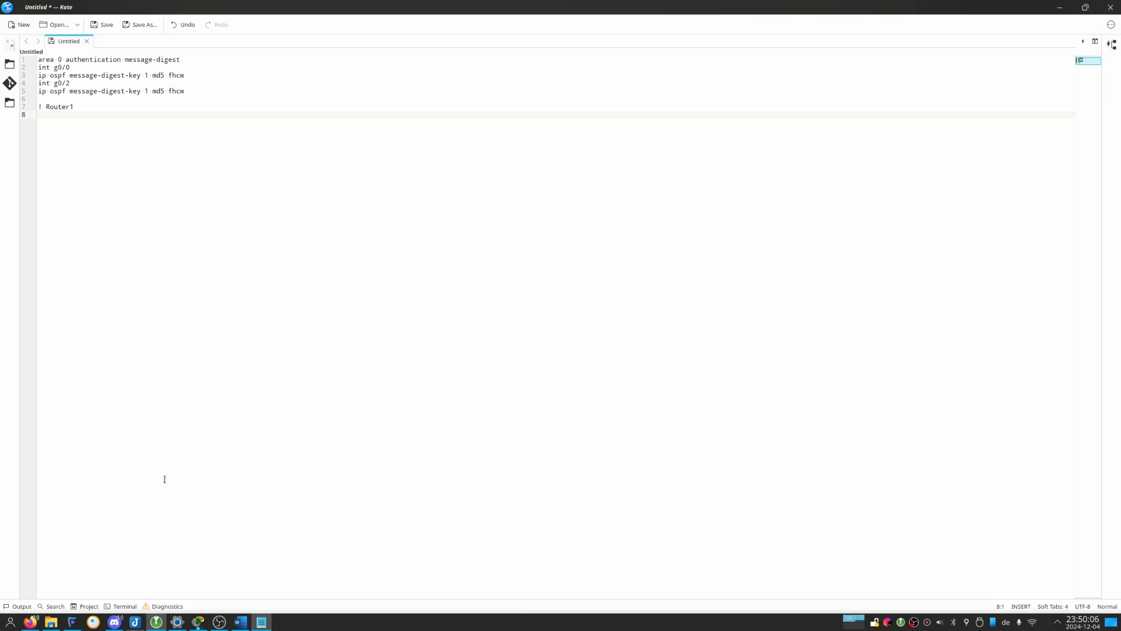
{"action": "type", "text": "router ospf 1"}
{"action": "key", "text": "Return"}
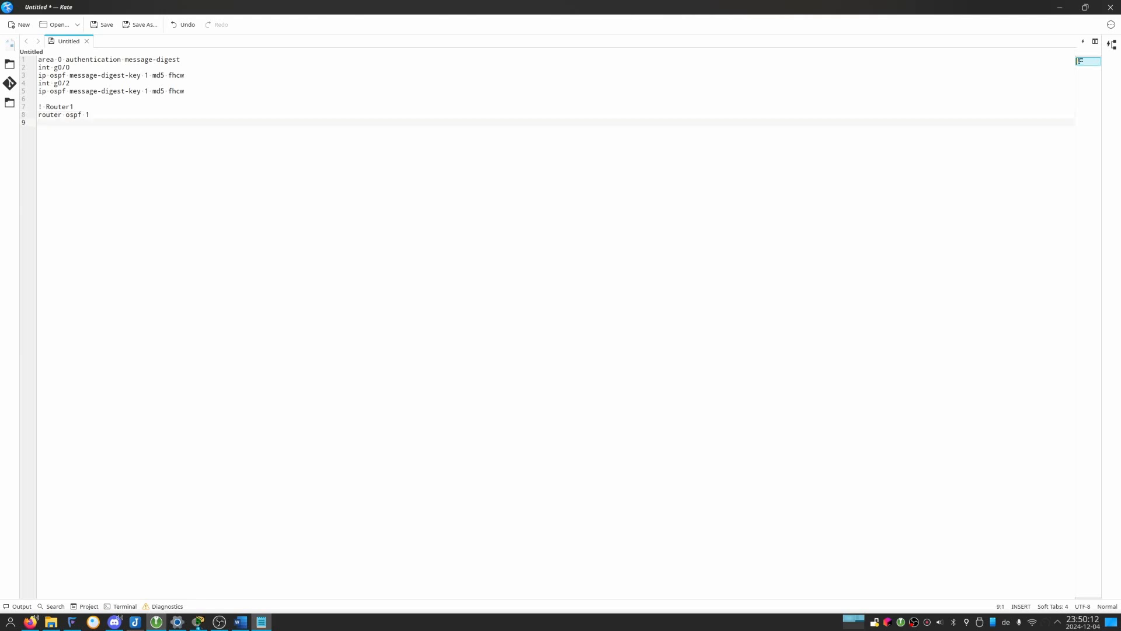
Add the line "network 10.1.1.0 0.0.0.3 area 0" to the Router1 block.
{"action": "type", "text": "network 10.1.1.0 0.0.0.3 area 0"}
Duplicate the 10.1.1.0 network line and change the copy's address to 10.2.2.0.
{"action": "key", "text": "shift+Up"}
{"action": "key", "text": "ctrl+c"}
{"action": "key", "text": "ctrl+End"}
{"action": "key", "text": "ctrl+v"}
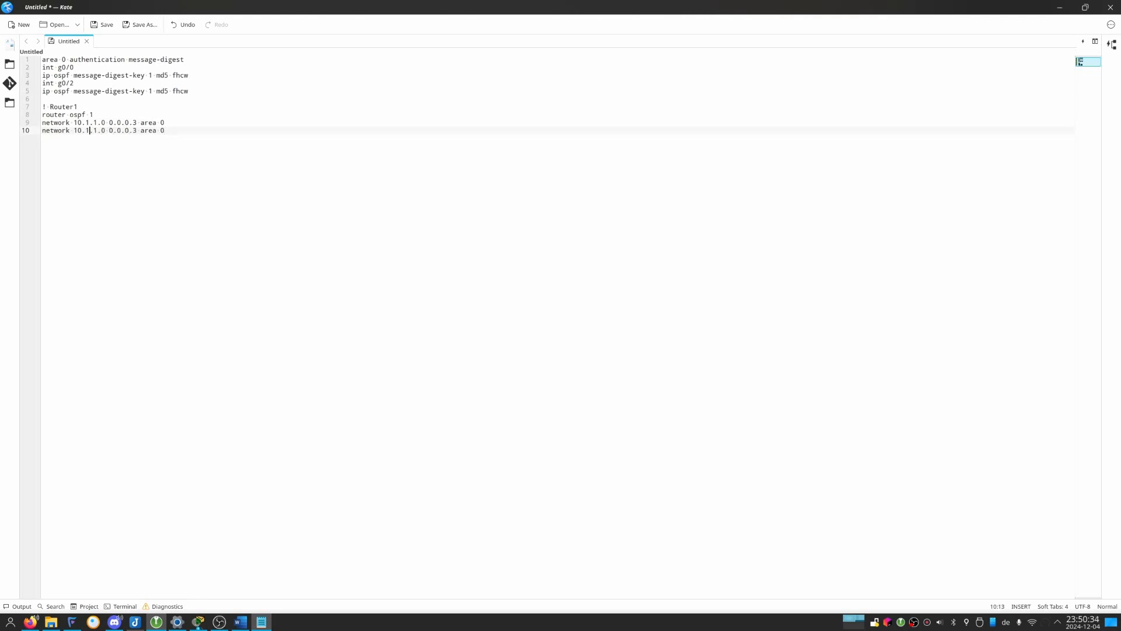
{"action": "key", "text": "Right"}
{"action": "key", "text": "Right"}
{"action": "key", "text": "BackSpace"}
{"action": "type", "text": "2"}
Add a network line for 192.168.0.0 with wildcard 0.0.0.63, noting the mask 255.255.255.192 after an exclamation mark.
{"action": "key", "text": "Return"}
{"action": "type", "text": "network 192.168.0.0 0 255.2"}
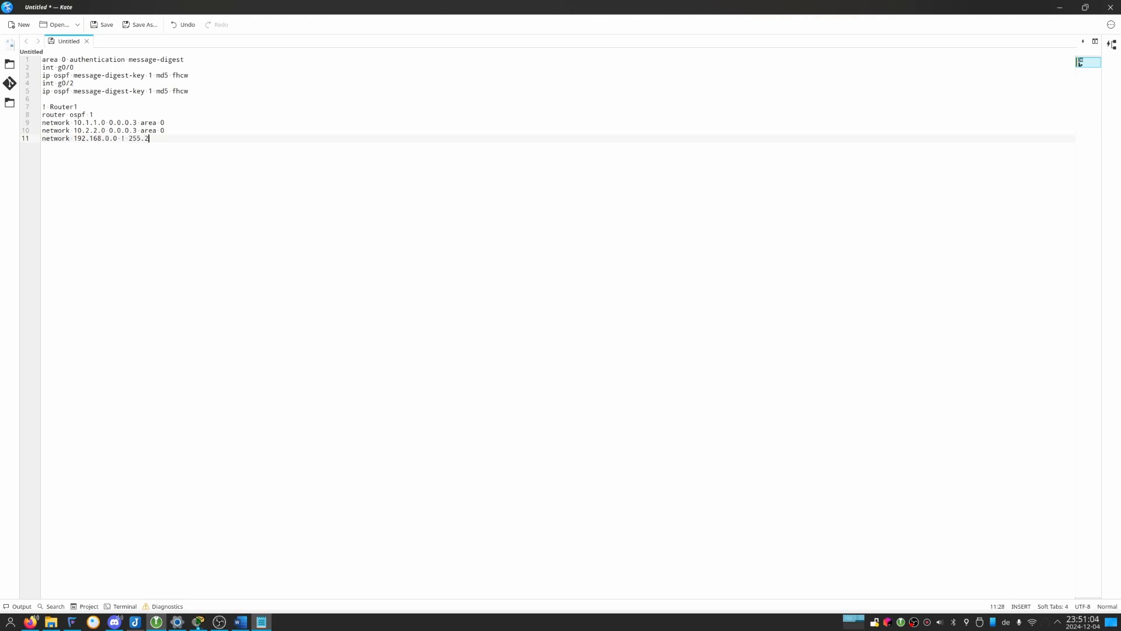
{"action": "type", "text": "55.255.192"}
{"action": "type", "text": " 0.0.0.63"}
Duplicate the 192.168.0.0 network line directly below itself.
{"action": "key", "text": "Home"}
{"action": "key", "text": "shift+End"}
{"action": "key", "text": "ctrl+c"}
{"action": "key", "text": "End"}
{"action": "key", "text": "Return"}
{"action": "key", "text": "ctrl+v"}
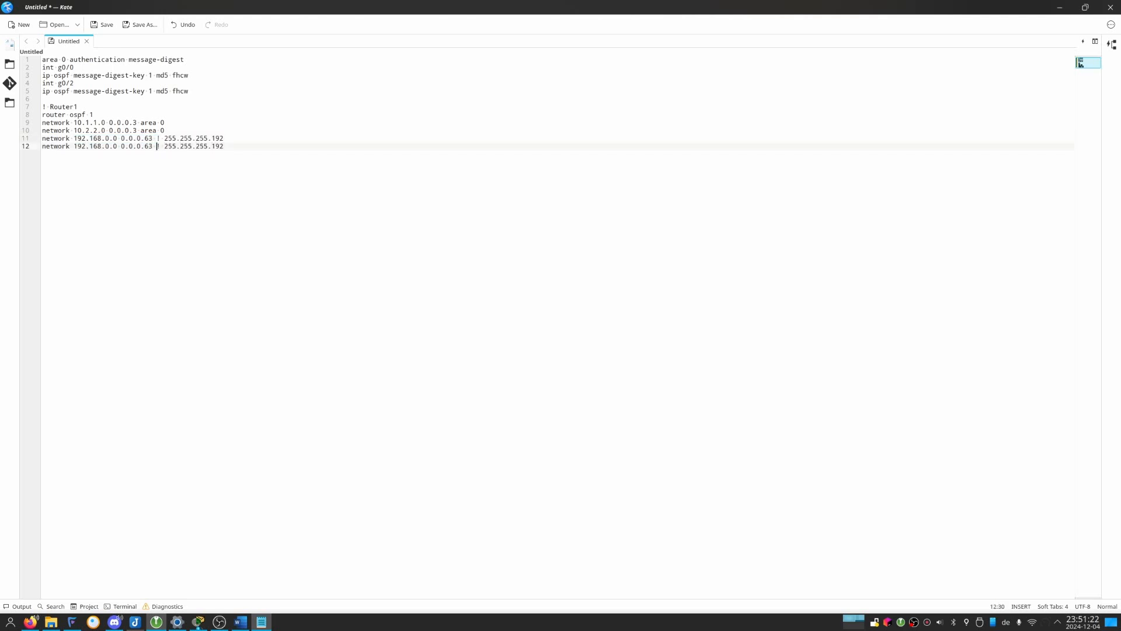
Replace the mask note with "area 0" in both 192.168.0.0 lines and change the second address to 192.168.0.64.
{"action": "key", "text": "Up"}
{"action": "key", "text": "shift+End"}
{"action": "key", "text": "Delete"}
{"action": "type", "text": "area 0"}
{"action": "key", "text": "Delete"}
{"action": "type", "text": "64"}
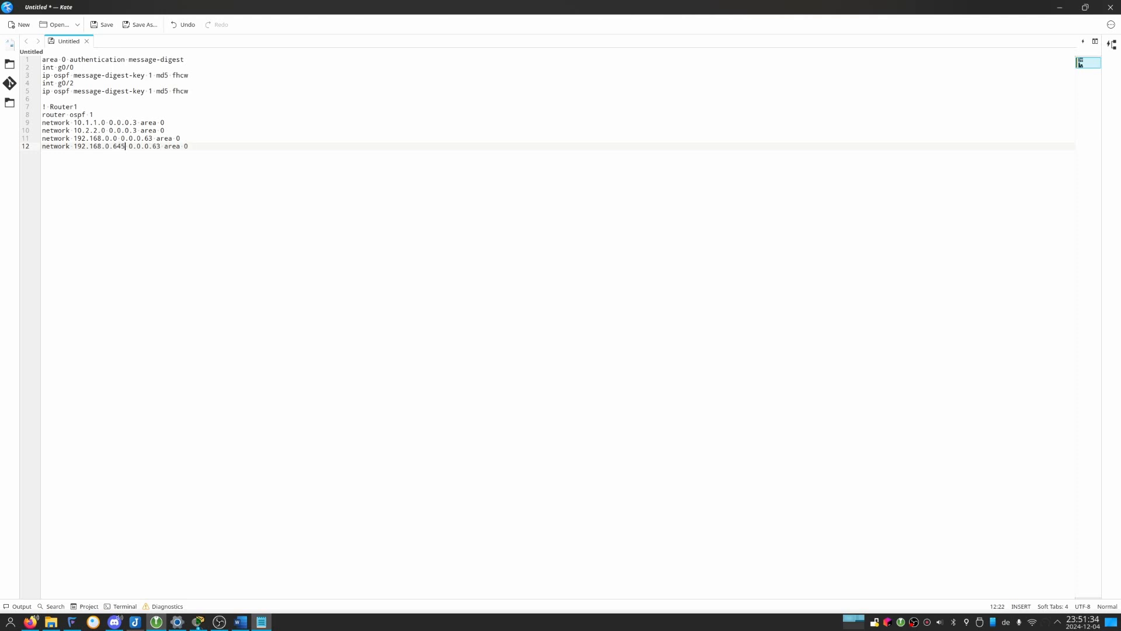
Duplicate the 192.168.0.64 network line and change the copy's address to 192.168.0.128.
{"action": "key", "text": "ctrl+alt+Down"}
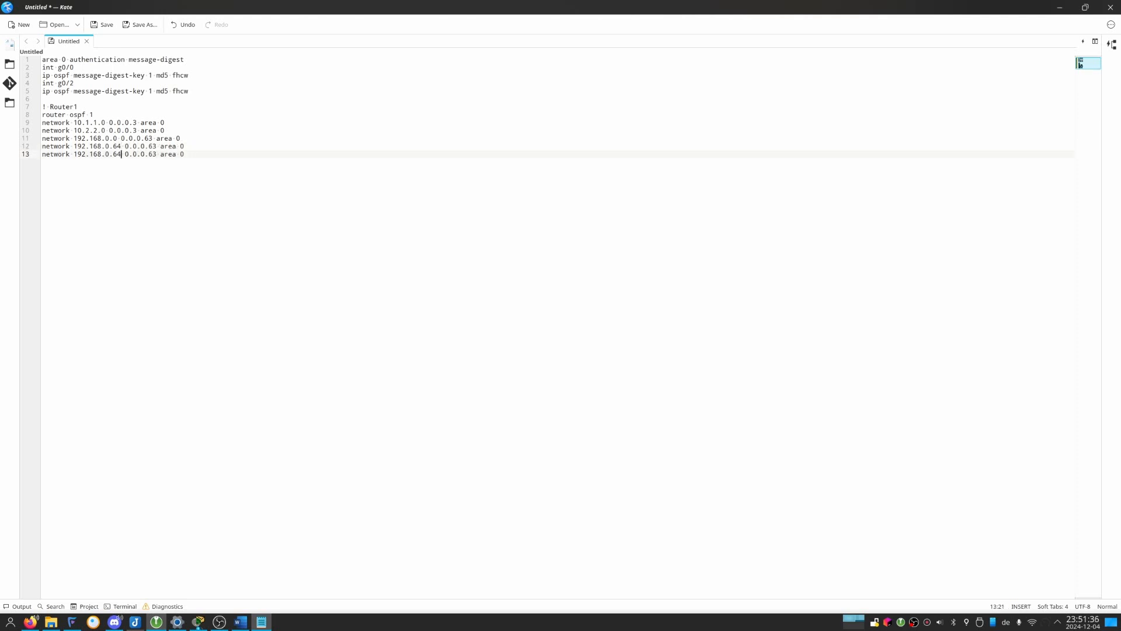
{"action": "key", "text": "BackSpace"}
{"action": "key", "text": "BackSpace"}
{"action": "type", "text": "12"}
{"action": "key", "text": "BackSpace"}
{"action": "type", "text": "8"}
Duplicate the 192.168.0.128 line and change the copy to network 192.168.0.192 with wildcard 0.0.0.31.
{"action": "key", "text": "ctrl+alt+Down"}
{"action": "key", "text": "ctrl+shift+Left"}
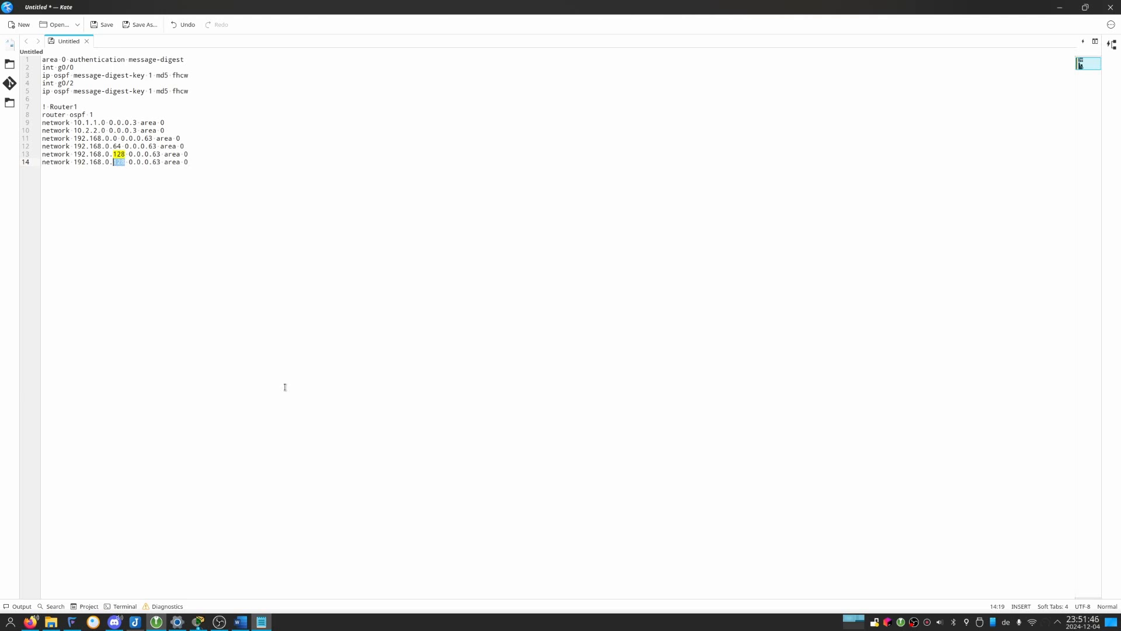
{"action": "type", "text": "192"}
{"action": "key", "text": "Right"}
{"action": "key", "text": "Right"}
{"action": "key", "text": "Delete"}
{"action": "key", "text": "Delete"}
{"action": "type", "text": "31"}
Duplicate the 192.168.0.192 line and change the copy to network 192.168.0.224 with wildcard 0.0.0.15.
{"action": "key", "text": "ctrl+alt+Down"}
{"action": "key", "text": "ctrl+shift+Left"}
{"action": "type", "text": "2"}
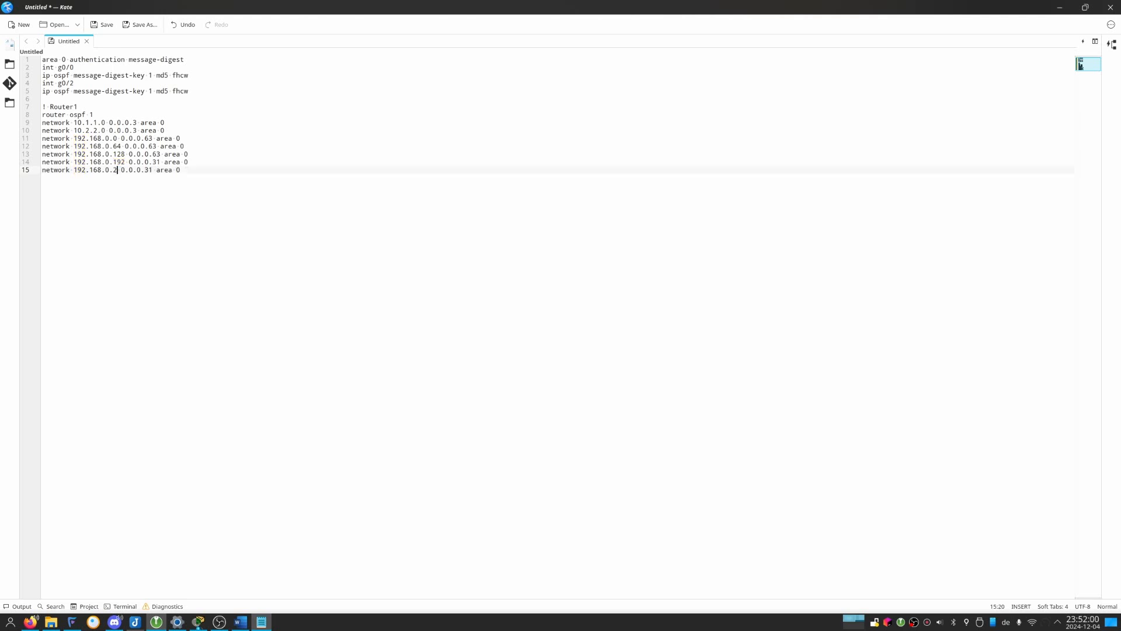
{"action": "type", "text": "24"}
{"action": "key", "text": "Delete"}
{"action": "key", "text": "Delete"}
{"action": "key", "text": "Delete"}
{"action": "type", "text": ".15"}
Switch to Packet Tracer and check R1's interface addresses against the prepared network list.
{"action": "key", "text": "alt+Tab"}
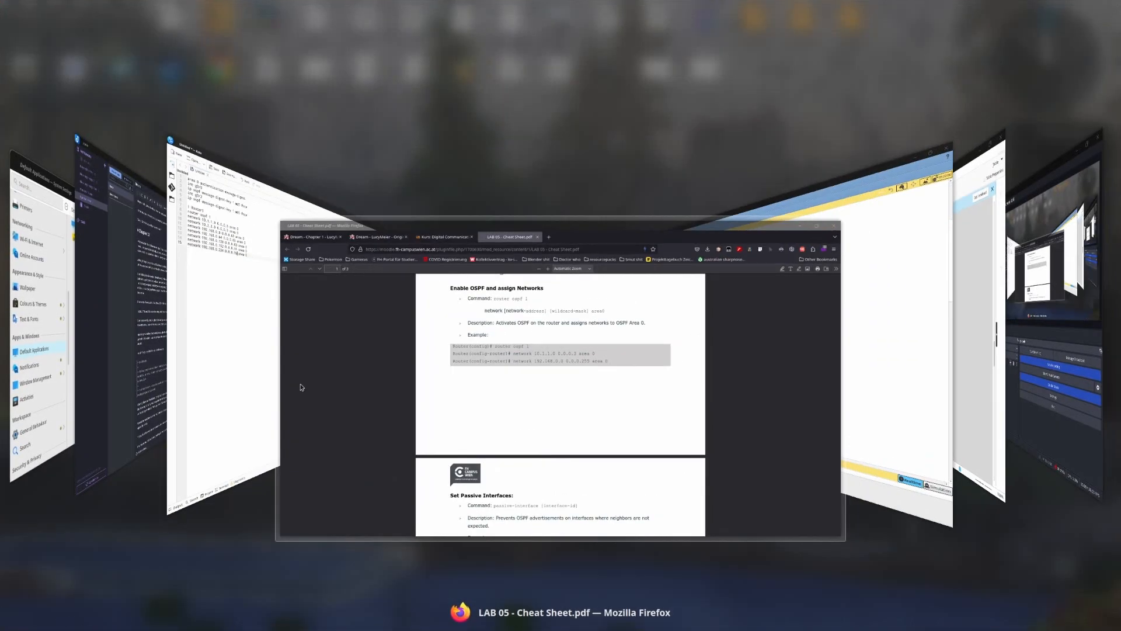
{"action": "key", "text": "alt+Tab"}
{"action": "key", "text": "alt+Tab"}
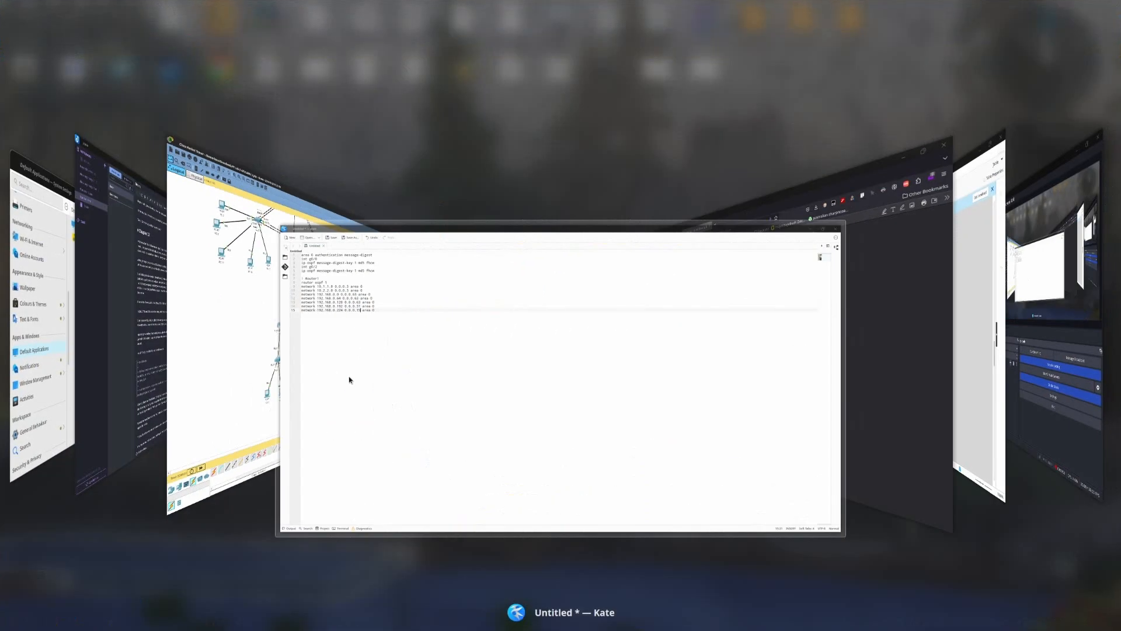
{"action": "key", "text": "alt+shift+Tab"}
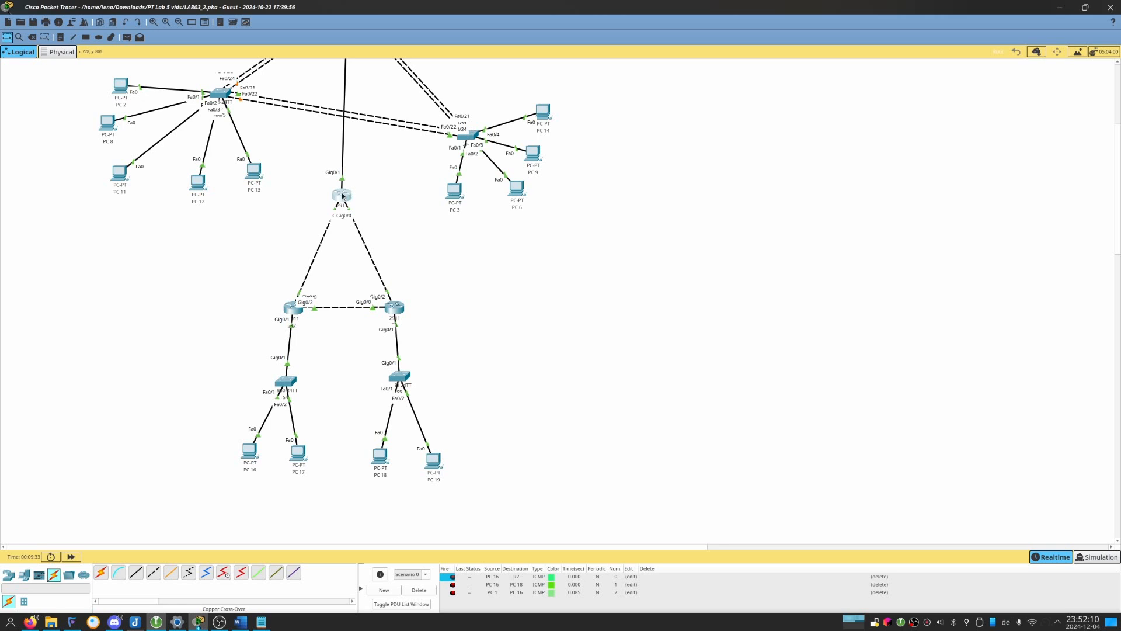
{"action": "mouse_move", "coordinate": [343, 196]}
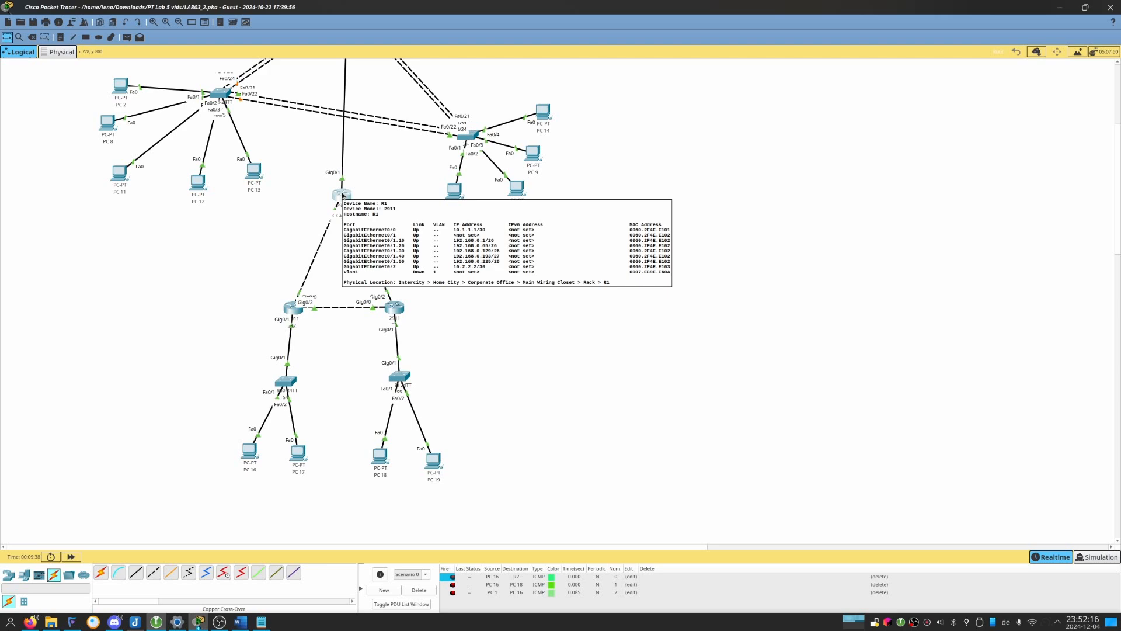
Return to Kate and add the passive-interface line "pa g0/1" below the Router1 network lines.
{"action": "key", "text": "alt+Tab"}
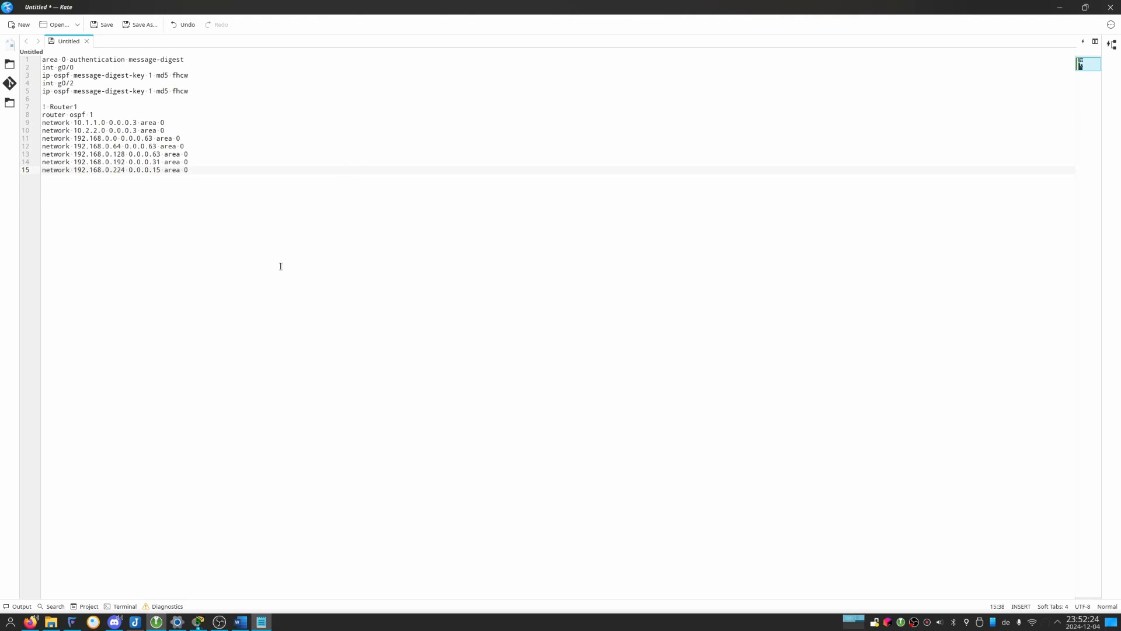
{"action": "key", "text": "Return"}
{"action": "key", "text": "Return"}
{"action": "left_click", "coordinate": [240, 622]}
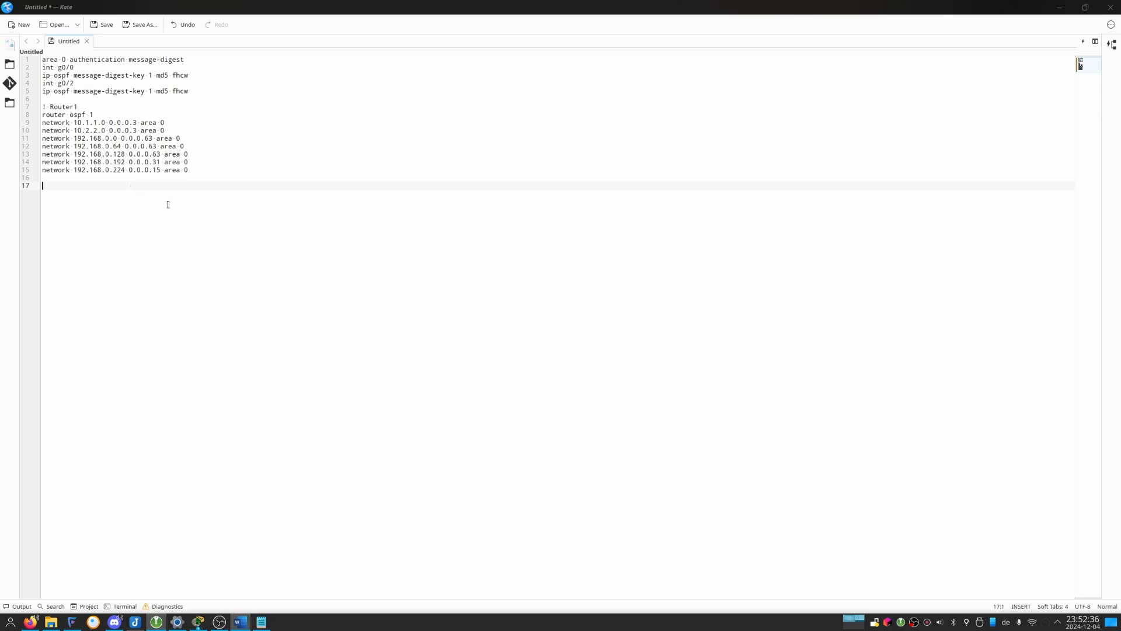
{"action": "left_click", "coordinate": [172, 182]}
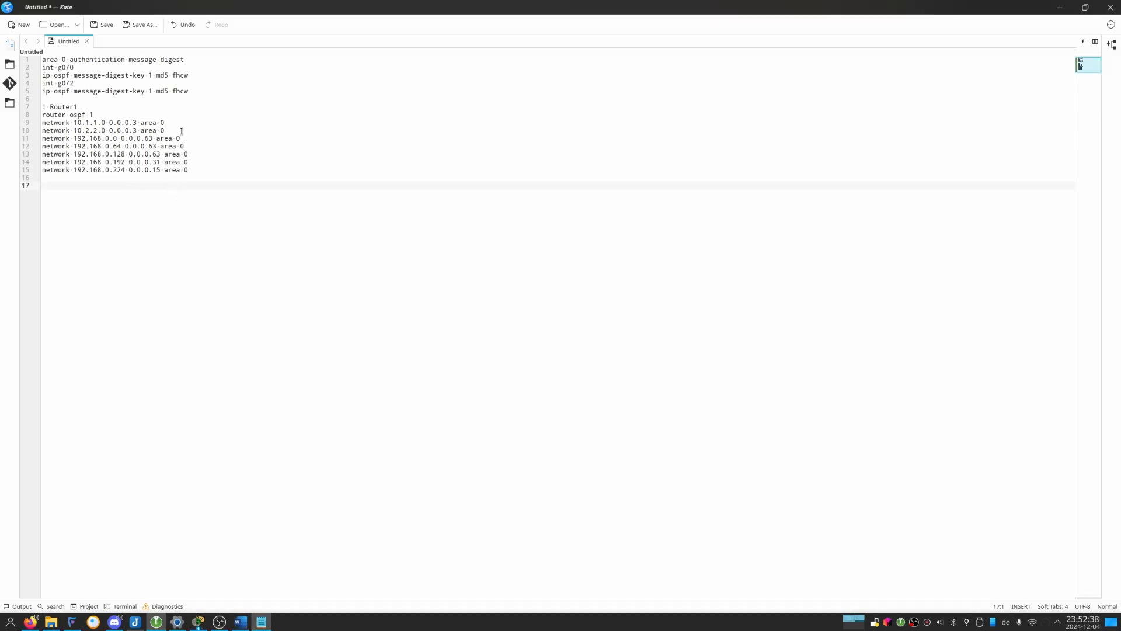
{"action": "type", "text": "pa "}
{"action": "type", "text": "g0.1"}
{"action": "key", "text": "BackSpace"}
{"action": "key", "text": "BackSpace"}
{"action": "type", "text": "/1"}
{"action": "key", "text": "Up"}
{"action": "key", "text": "BackSpace"}
{"action": "key", "text": "Down"}
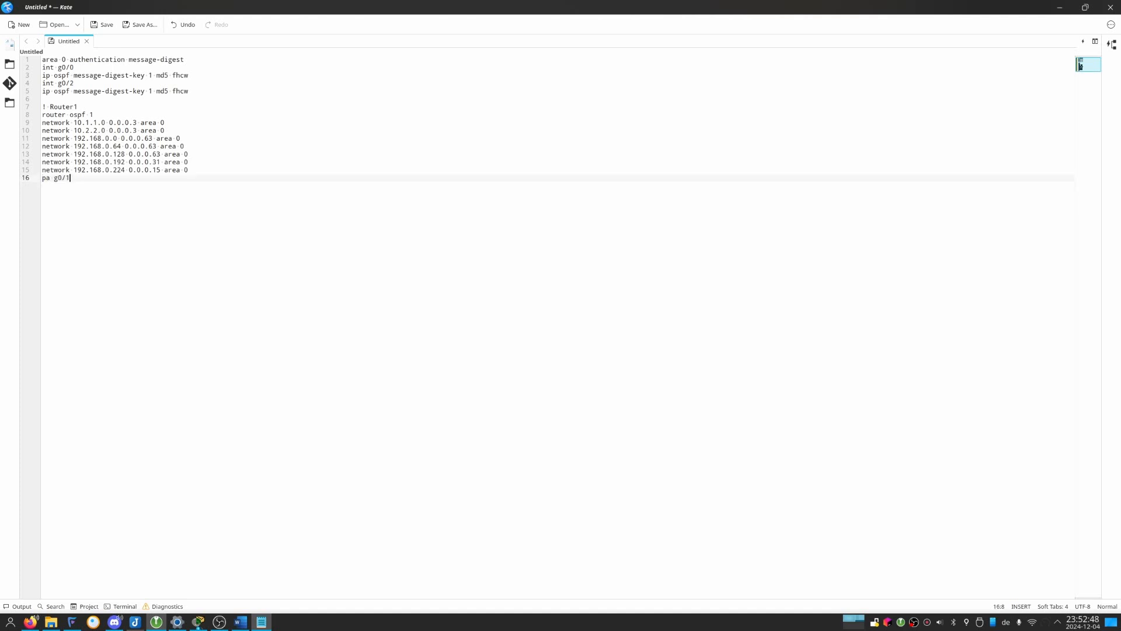
{"action": "key", "text": "End"}
{"action": "key", "text": "Return"}
Copy the complete Router1 block and paste it twice at the end of the document.
{"action": "left_click", "coordinate": [246, 259]}
{"action": "key", "text": "Return"}
{"action": "key", "text": "Return"}
{"action": "key", "text": "shift+Up"}
{"action": "key", "text": "shift+Up"}
{"action": "key", "text": "shift+Up"}
{"action": "key", "text": "shift+Up"}
{"action": "key", "text": "shift+Up"}
{"action": "key", "text": "shift+Up"}
{"action": "key", "text": "shift+Up"}
{"action": "key", "text": "shift+Up"}
{"action": "key", "text": "shift+Up"}
{"action": "key", "text": "shift+Up"}
{"action": "key", "text": "shift+Up"}
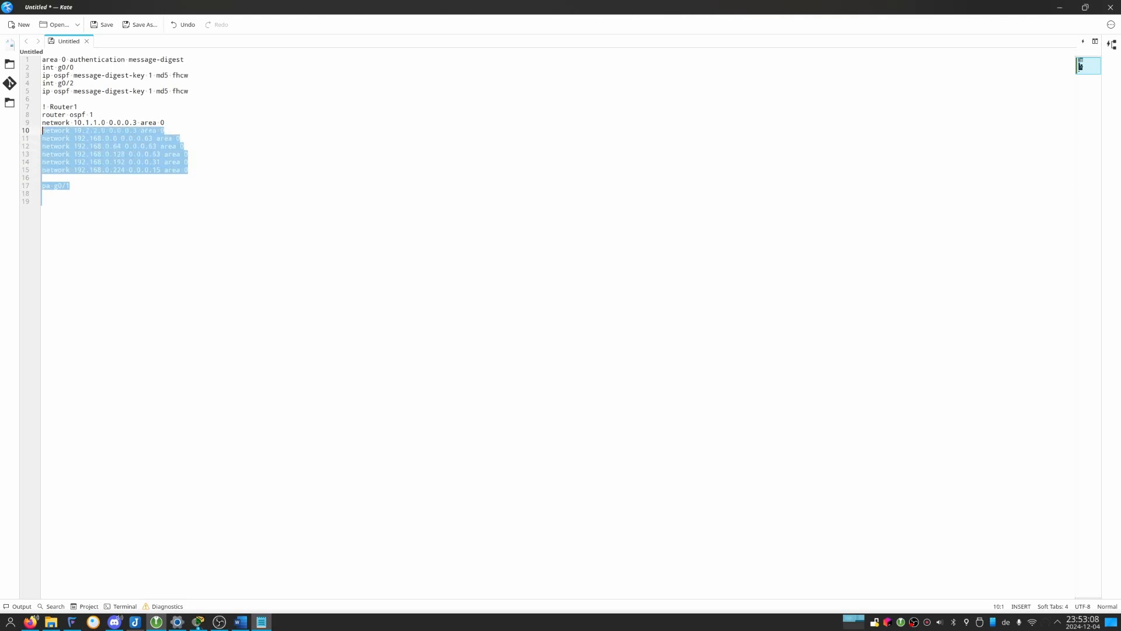
{"action": "key", "text": "shift+Up"}
{"action": "key", "text": "ctrl+c"}
{"action": "key", "text": "ctrl+End"}
{"action": "key", "text": "ctrl+v"}
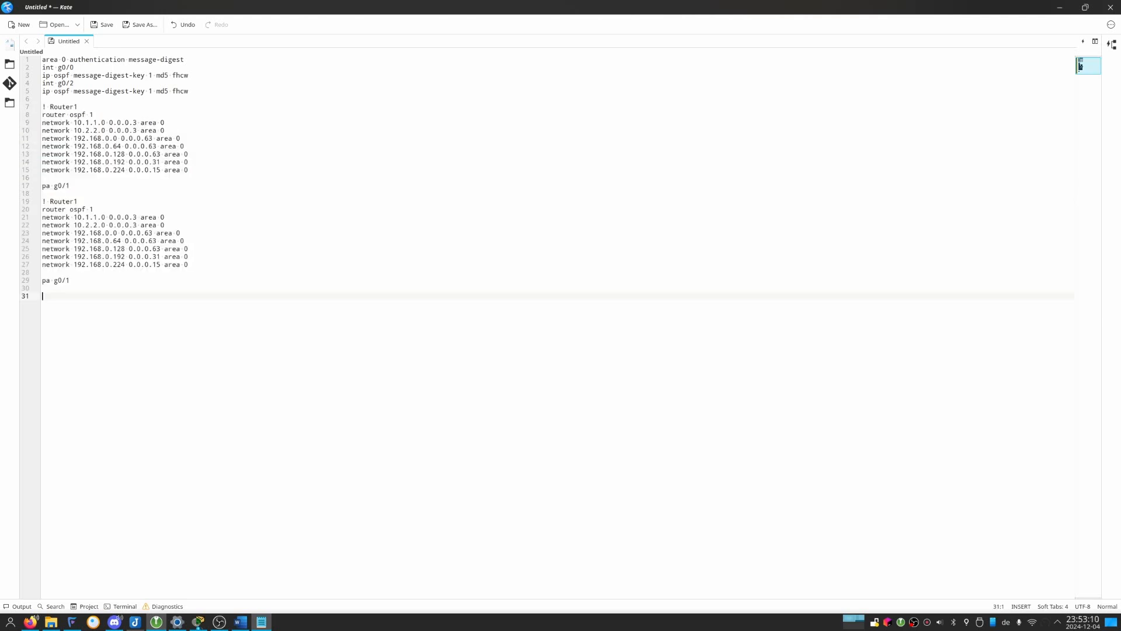
{"action": "key", "text": "ctrl+v"}
Rename the second block's comment to "! Router2" and change its second network address to 10.3.3.0.
{"action": "key", "text": "Up"}
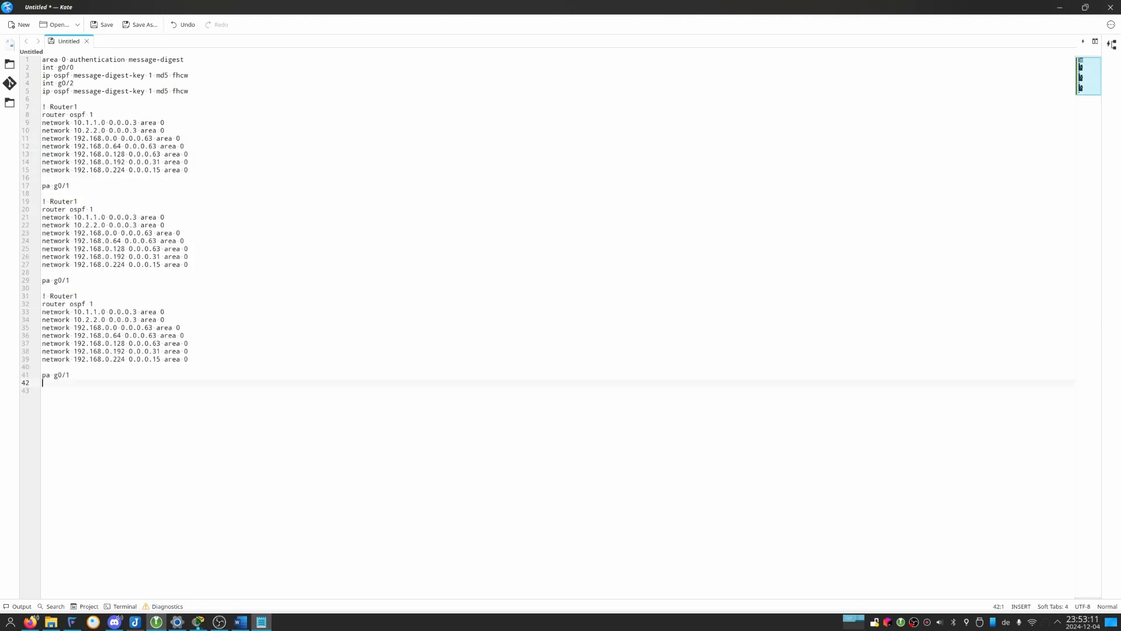
{"action": "double_click", "coordinate": [182, 185]}
{"action": "key", "text": "Down"}
{"action": "key", "text": "End"}
{"action": "key", "text": "BackSpace"}
{"action": "type", "text": "2"}
{"action": "key", "text": "Down"}
{"action": "key", "text": "Down"}
Delete the four network lines from 192.168.0.64 to 192.168.0.224 in the Router2 block.
{"action": "key", "text": "Down"}
{"action": "key", "text": "Delete"}
{"action": "type", "text": "e"}
{"action": "key", "text": "Down"}
{"action": "key", "text": "Down"}
{"action": "key", "text": "shift+Down"}
{"action": "key", "text": "shift+Down"}
{"action": "key", "text": "shift+Down"}
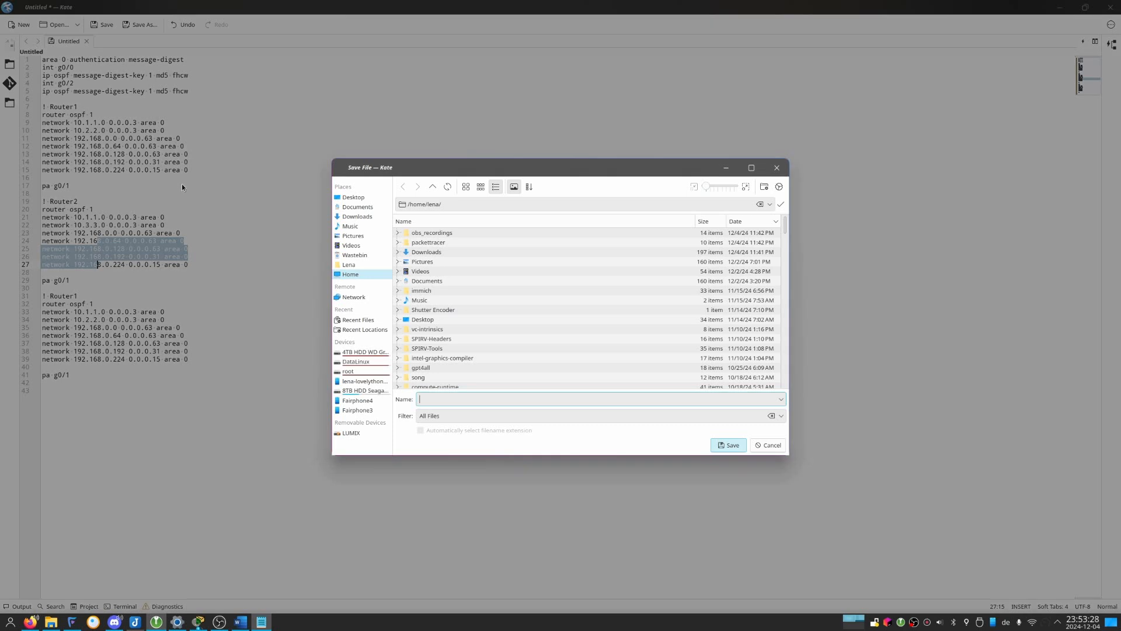
{"action": "key", "text": "Escape"}
{"action": "key", "text": "ctrl+k"}
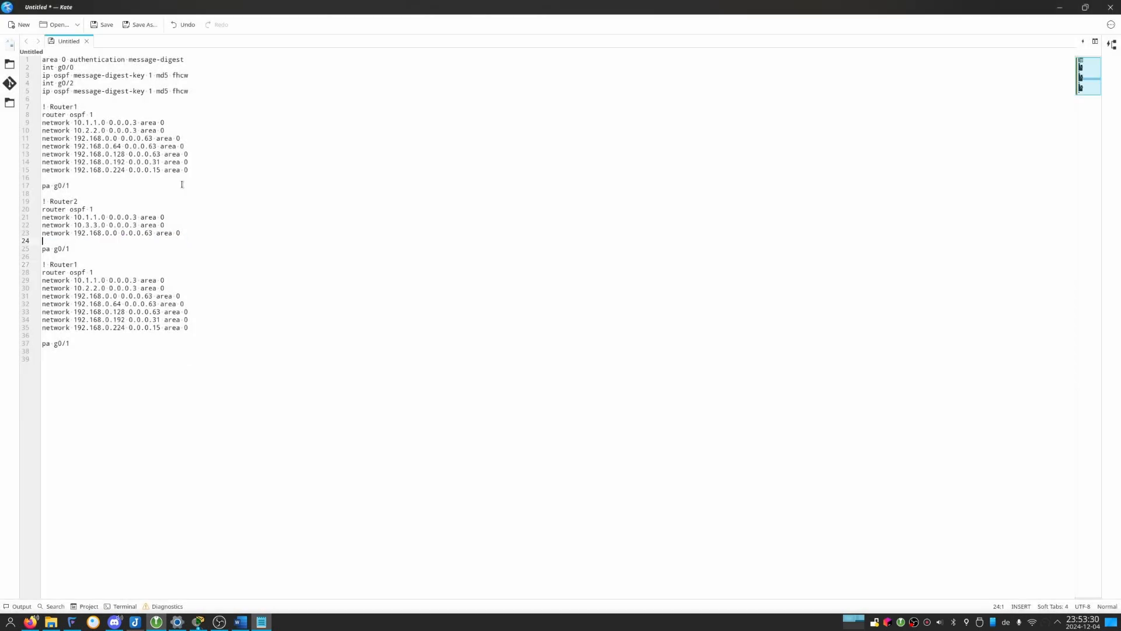
Change the 192.168.0.0 network address in the Router2 block to 172.39.0.0.
{"action": "key", "text": "Right"}
{"action": "key", "text": "Right"}
{"action": "key", "text": "Right"}
{"action": "key", "text": "BackSpace"}
{"action": "type", "text": "7"}
{"action": "key", "text": "shift+Right"}
{"action": "key", "text": "shift+Right"}
{"action": "key", "text": "shift+Right"}
{"action": "type", "text": "39"}
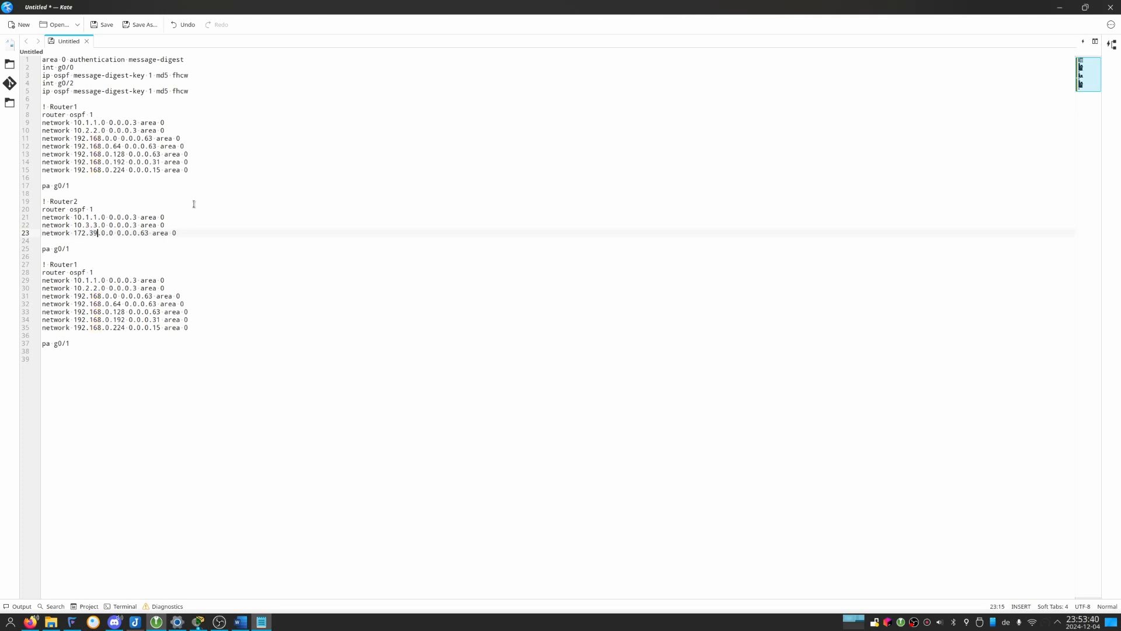
Change the last network line in the Router2 block to 172.30.10.0 with wildcard mask 0.0.0.255.
{"action": "key", "text": "Right"}
{"action": "type", "text": "1"}
{"action": "key", "text": "Right"}
{"action": "key", "text": "Delete"}
{"action": "key", "text": "Delete"}
{"action": "type", "text": "255"}
Change the first two network addresses in the third router block to 10.2.2.0 and 10.3.3.0.
{"action": "key", "text": "Down"}
{"action": "key", "text": "Down"}
{"action": "key", "text": "Home"}
{"action": "key", "text": "Down"}
{"action": "key", "text": "Down"}
{"action": "key", "text": "Down"}
{"action": "key", "text": "Down"}
{"action": "key", "text": "ctrl+shift+Down"}
{"action": "key", "text": "ctrl+shift+Up"}
{"action": "key", "text": "ctrl+shift+Down"}
{"action": "key", "text": "Right"}
{"action": "key", "text": "Delete"}
{"action": "type", "text": "3"}
{"action": "key", "text": "Right"}
{"action": "key", "text": "Delete"}
{"action": "type", "text": "3"}
{"action": "key", "text": "Down"}
{"action": "key", "text": "shift+Down"}
{"action": "key", "text": "shift+Down"}
{"action": "key", "text": "shift+Down"}
{"action": "key", "text": "shift+Down"}
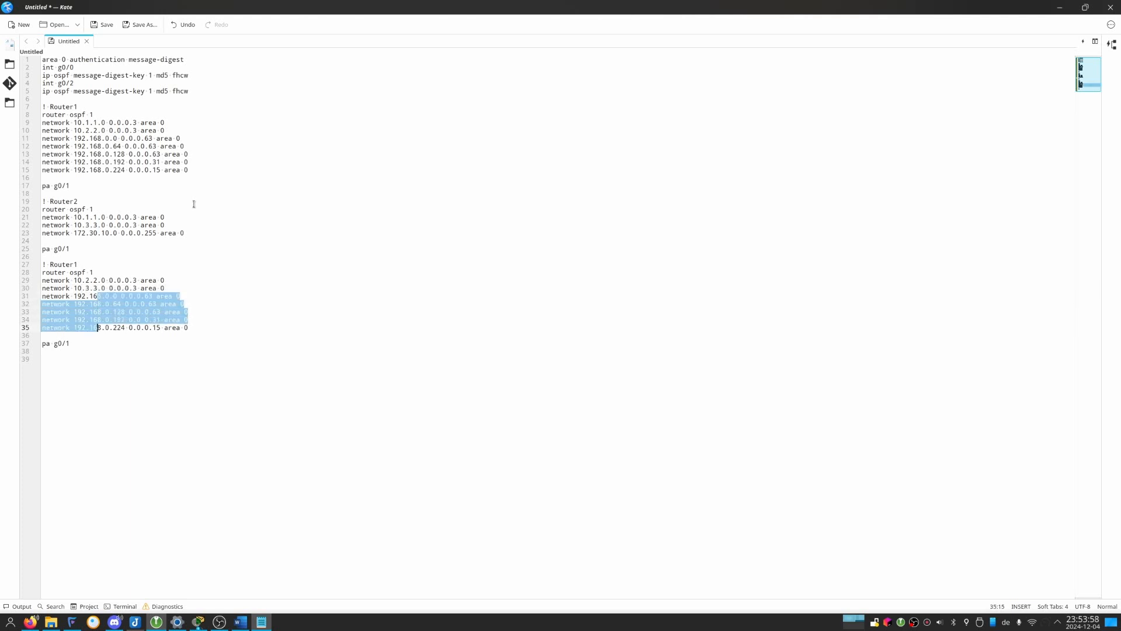
{"action": "key", "text": "ctrl+k"}
{"action": "key", "text": "alt+Tab"}
{"action": "key", "text": "alt+shift+Tab"}
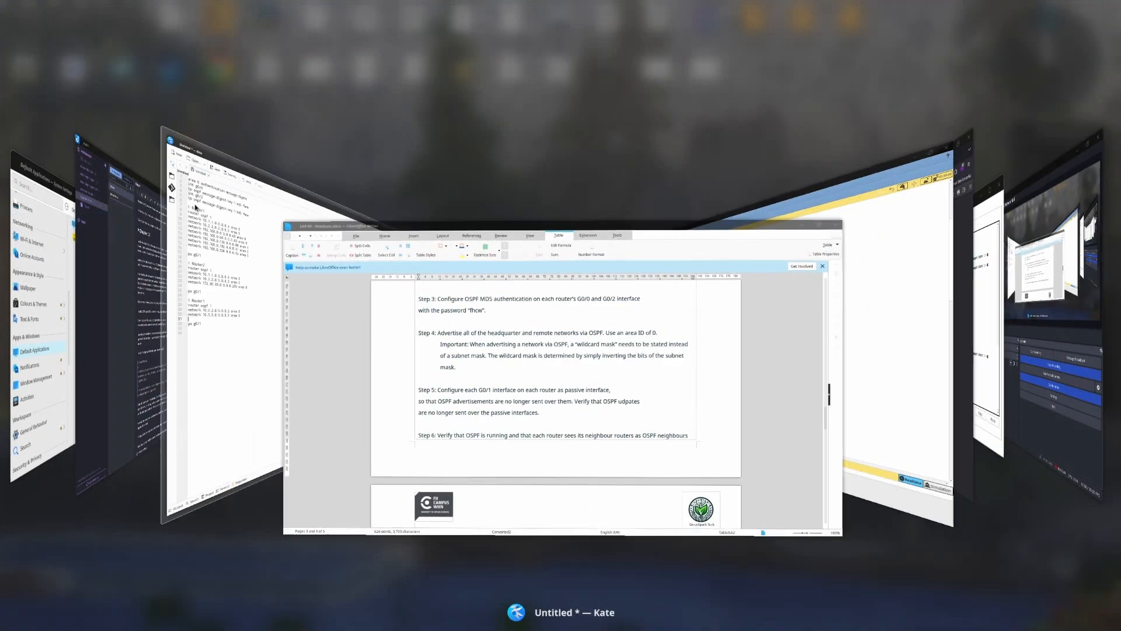
{"action": "key", "text": "ctrl+z"}
{"action": "key", "text": "Escape"}
Delete the four network lines from 192.168.0.64 to 192.168.0.224 in the third router block.
{"action": "key", "text": "shift+Up"}
{"action": "key", "text": "shift+Up"}
{"action": "key", "text": "shift+Up"}
{"action": "key", "text": "shift+Up"}
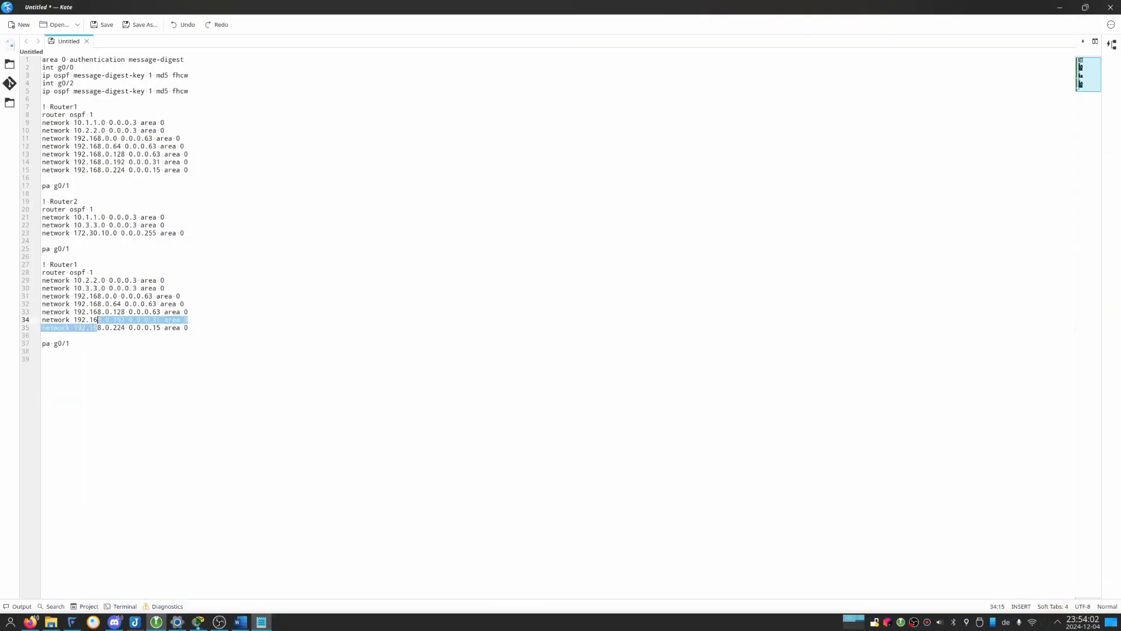
{"action": "key", "text": "Delete"}
Set the first octet of the third block's last network to 209 and its wildcard mask to 0.0.0.255.
{"action": "key", "text": "Up"}
{"action": "key", "text": "ctrl+Right"}
{"action": "key", "text": "ctrl+Right"}
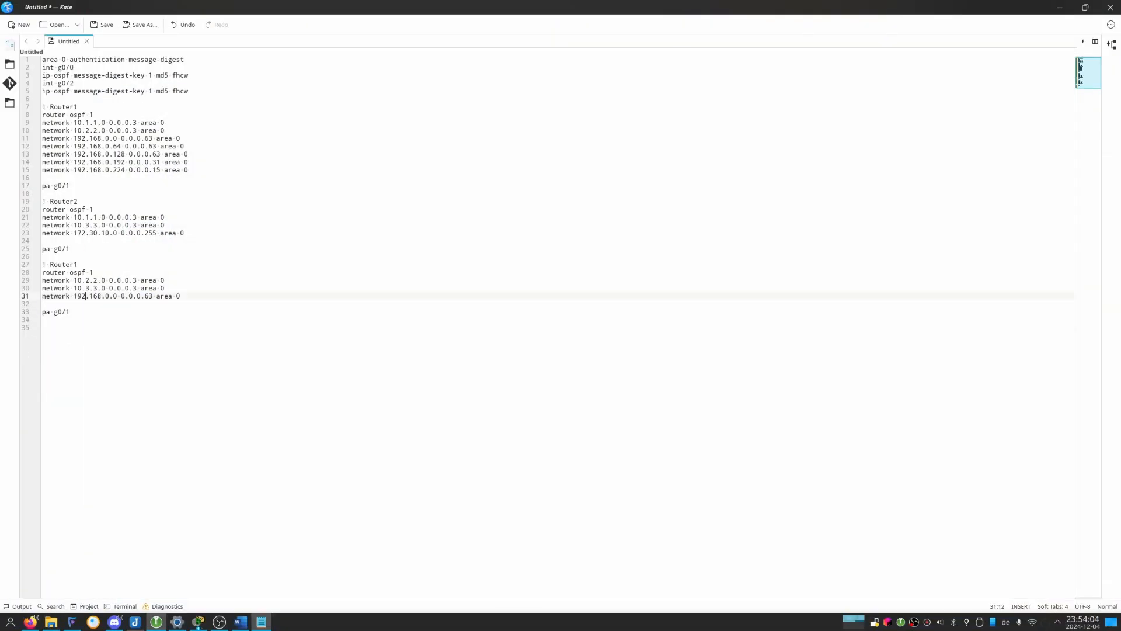
{"action": "key", "text": "ctrl+Left"}
{"action": "key", "text": "ctrl+shift+Right"}
{"action": "type", "text": "209"}
{"action": "key", "text": "Delete"}
{"action": "key", "text": "Delete"}
{"action": "type", "text": "255"}
Check R3's interface addresses in Packet Tracer, and complete the third block's last network address in Kate as 209.165.201.0.
{"action": "key", "text": "ctrl+shift+Left"}
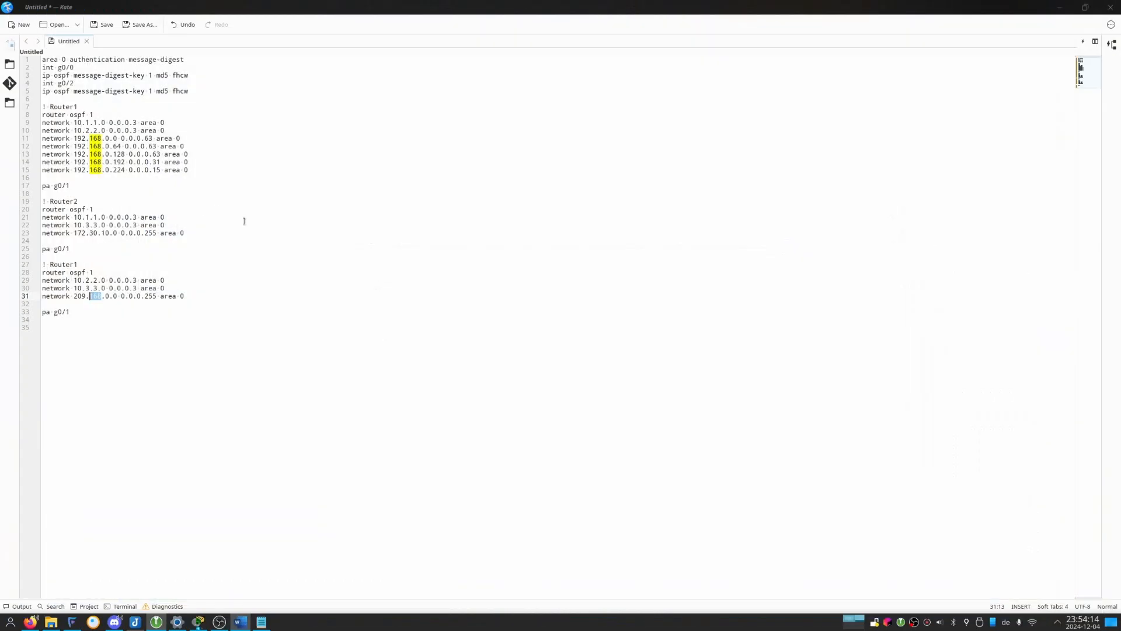
{"action": "key", "text": "alt+Tab"}
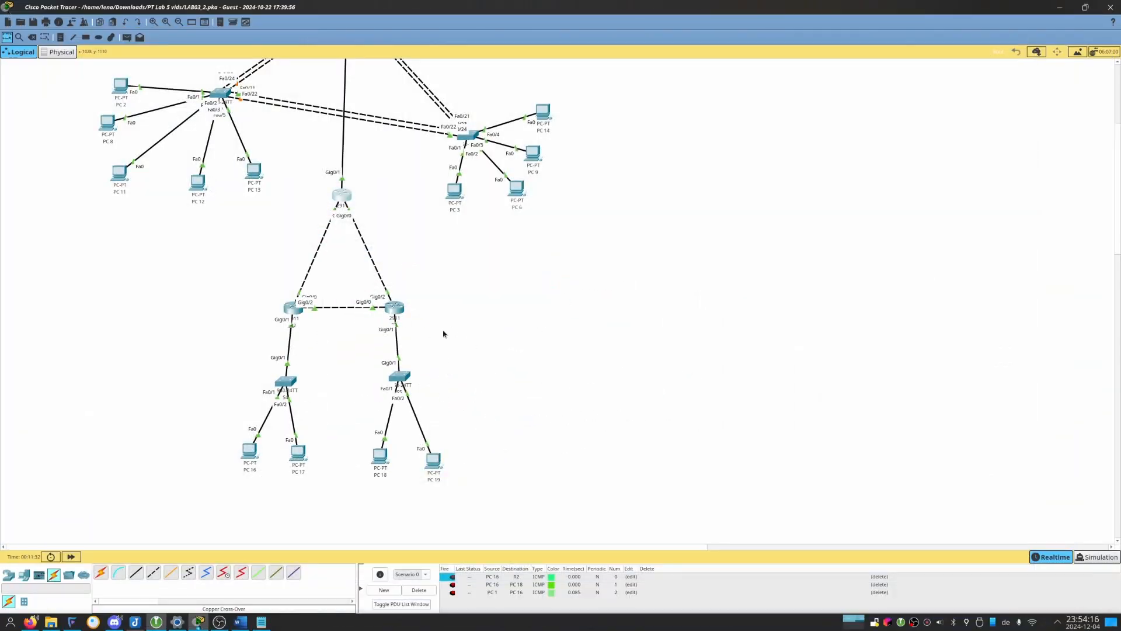
{"action": "mouse_move", "coordinate": [400, 313]}
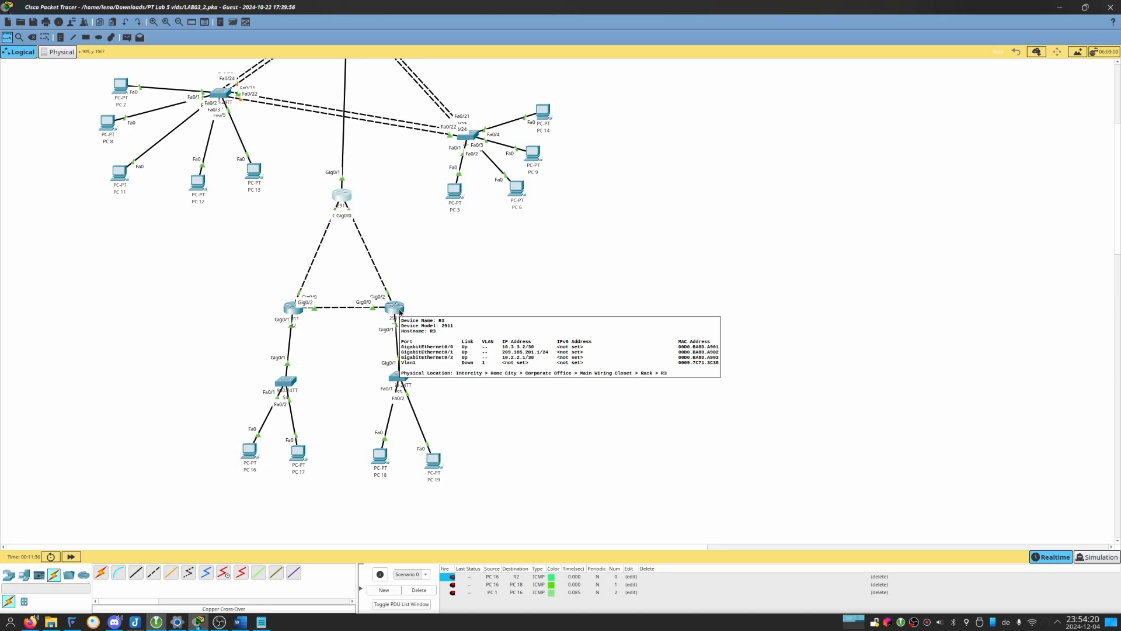
{"action": "key", "text": "alt+Tab"}
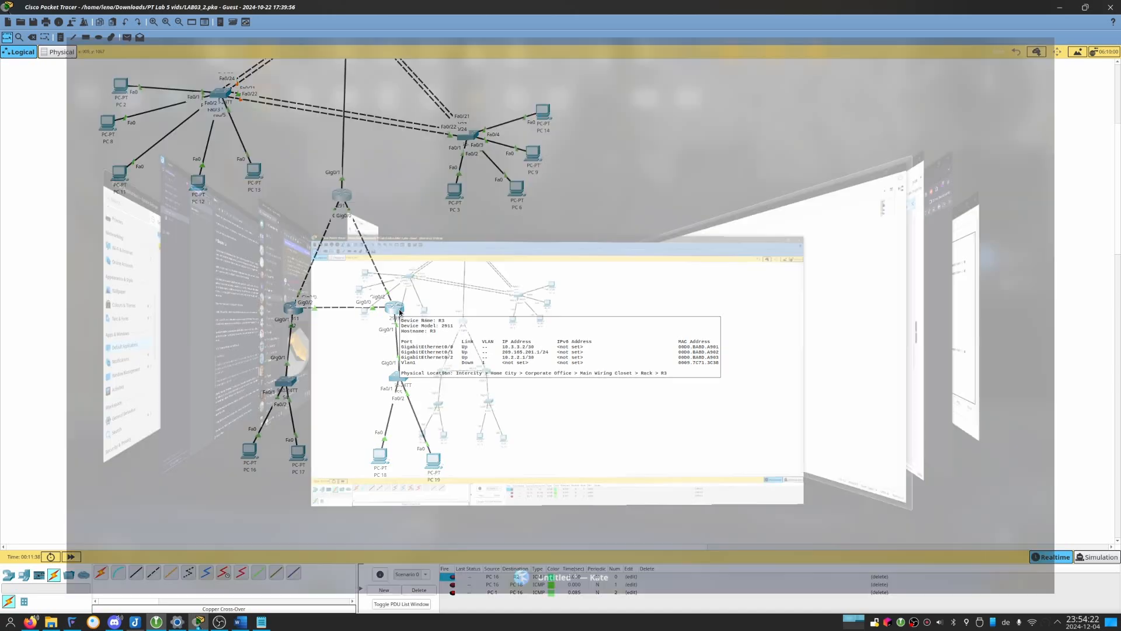
{"action": "type", "text": "15"}
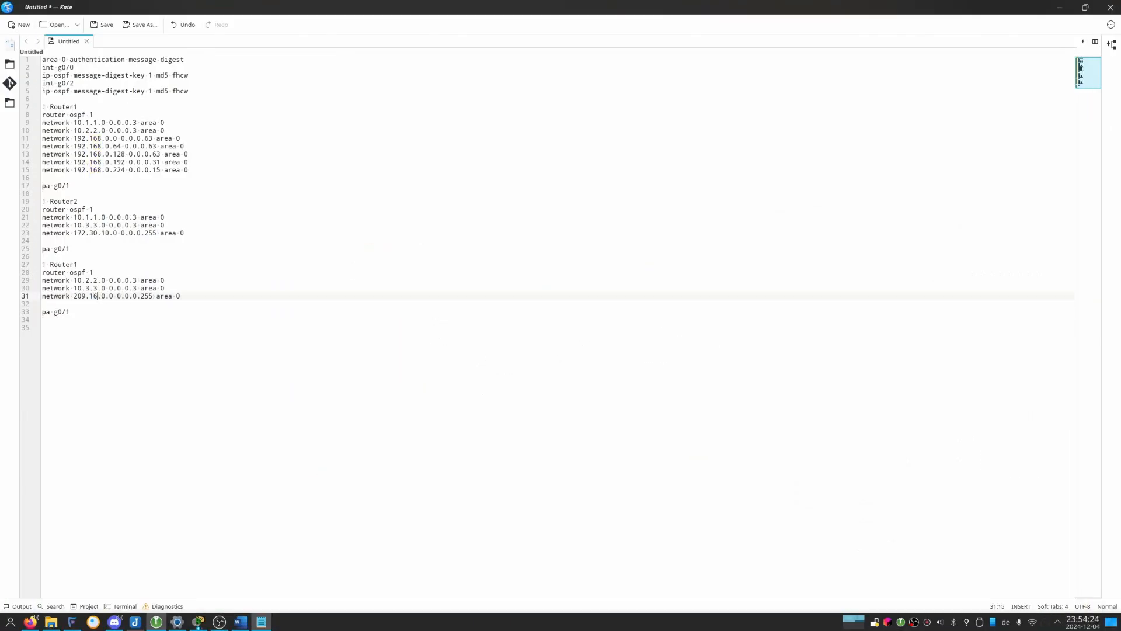
{"action": "type", "text": "5.201"}
{"action": "key", "text": "Delete"}
{"action": "key", "text": "Down"}
Rename the third block's comment to "! Router3".
{"action": "left_click", "coordinate": [75, 267]}
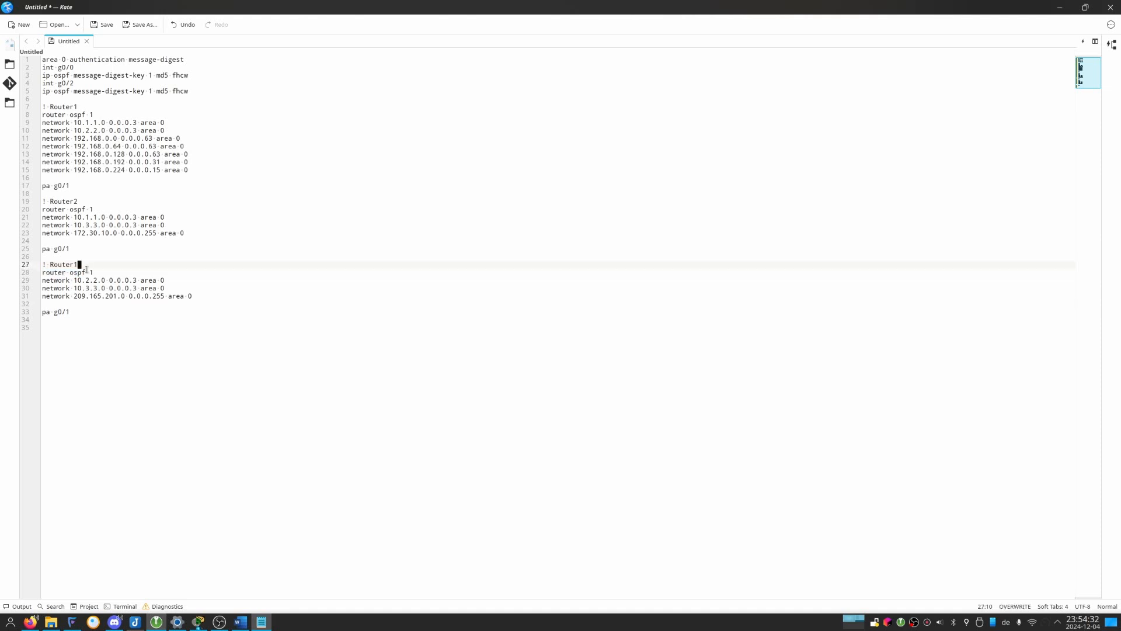
{"action": "key", "text": "BackSpace"}
{"action": "type", "text": "3"}
Copy the complete Router1 block and bring Packet Tracer's R1 command-line window to the front.
{"action": "left_click_drag", "start_coordinate": [188, 186], "coordinate": [42, 108]}
{"action": "key", "text": "ctrl+c"}
{"action": "left_click_drag", "start_coordinate": [82, 188], "coordinate": [8, 111]}
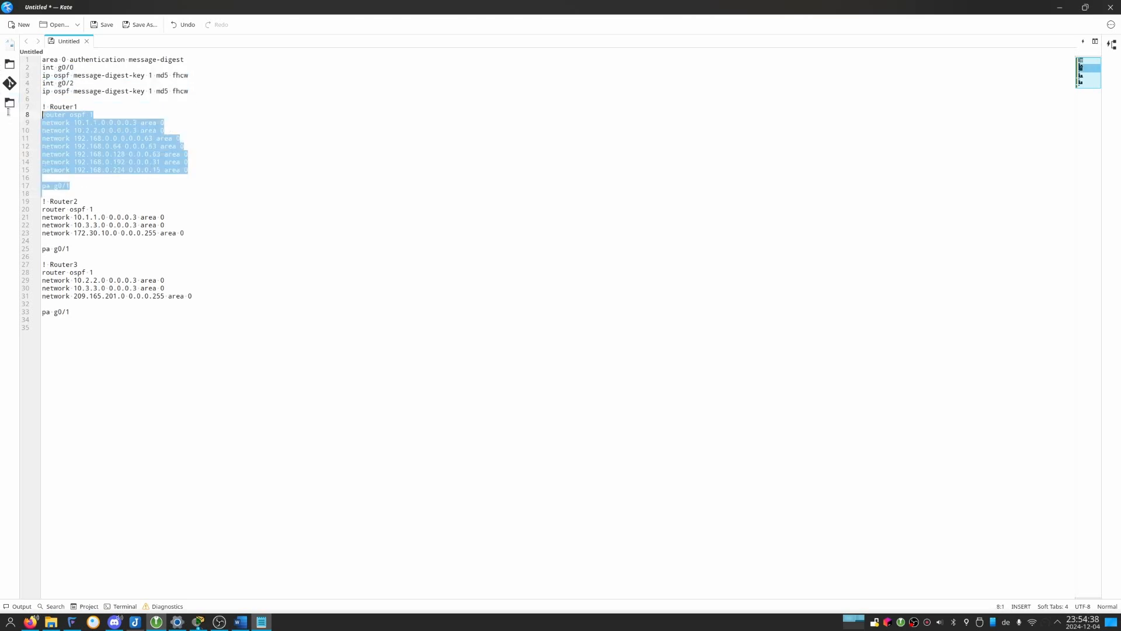
{"action": "key", "text": "alt+Tab"}
{"action": "key", "text": "alt+Tab"}
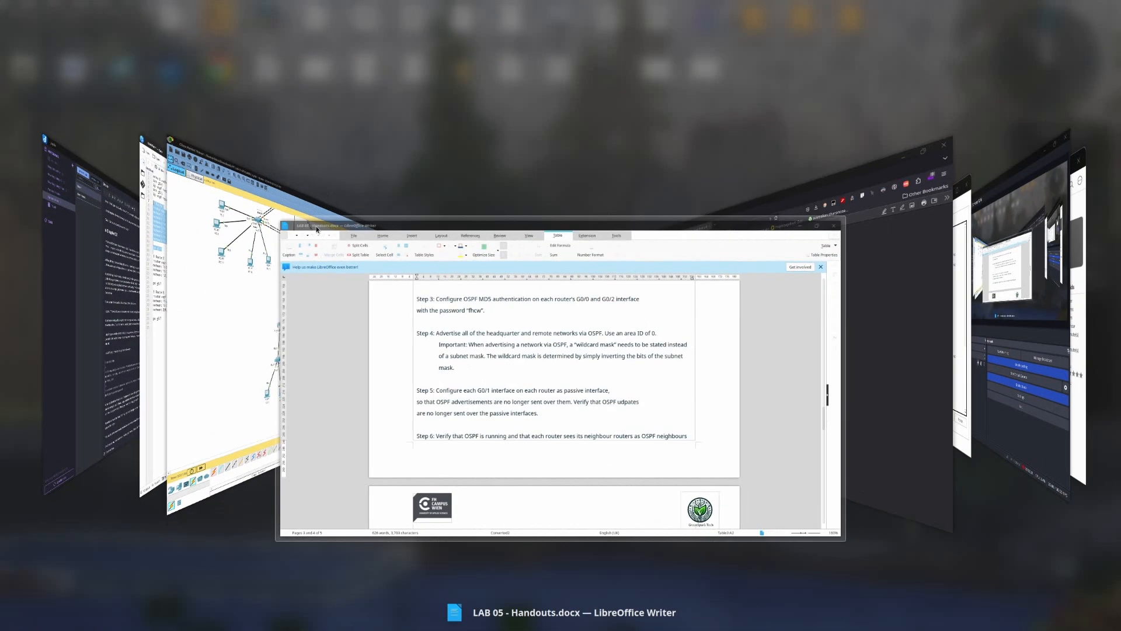
{"action": "key", "text": "alt+Tab"}
{"action": "key", "text": "alt+Tab"}
{"action": "key", "text": "alt+Tab"}
{"action": "key", "text": "alt+Tab"}
{"action": "key", "text": "alt+Tab"}
{"action": "key", "text": "alt+Tab"}
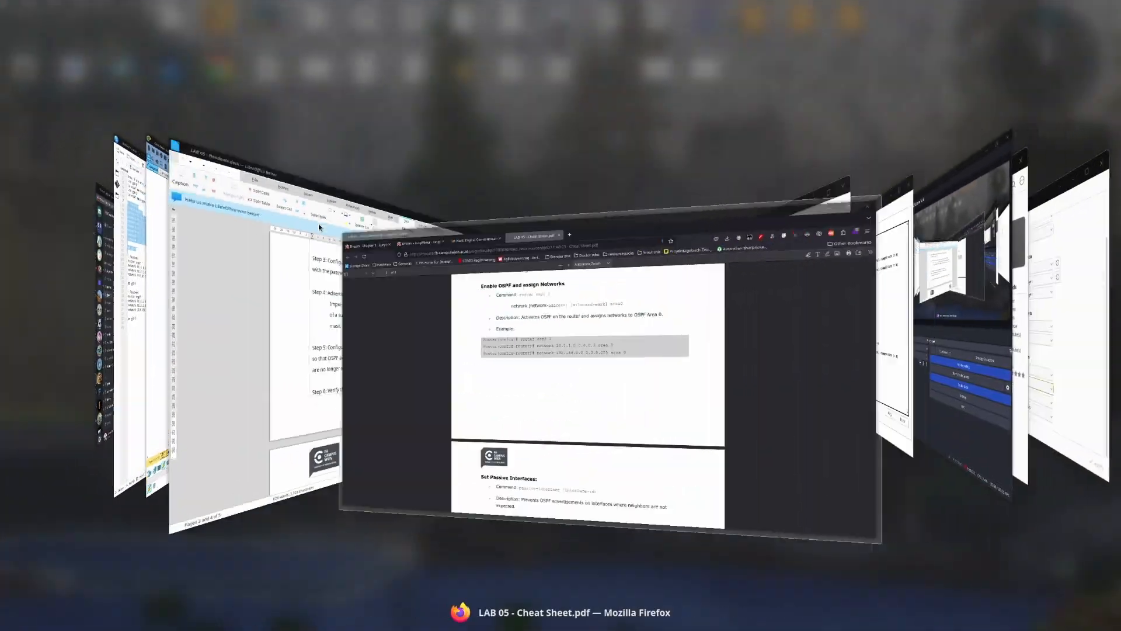
{"action": "key", "text": "alt+Tab"}
{"action": "key", "text": "alt+Tab"}
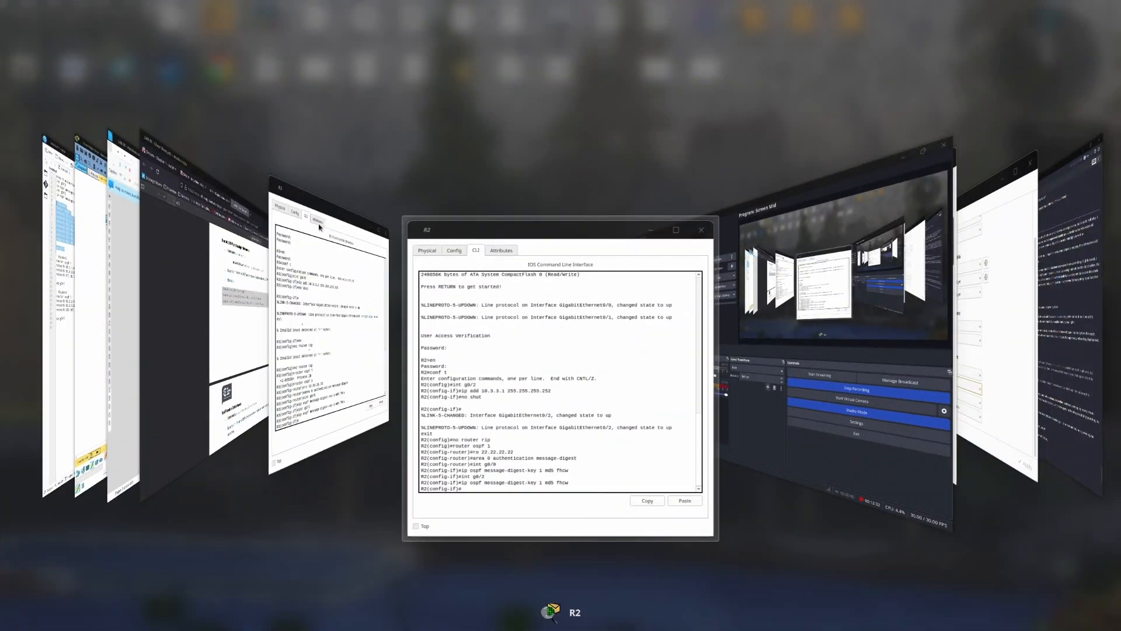
{"action": "key", "text": "alt+Tab"}
{"action": "key", "text": "alt+Tab"}
{"action": "key", "text": "alt+Tab"}
{"action": "key", "text": "alt+Tab"}
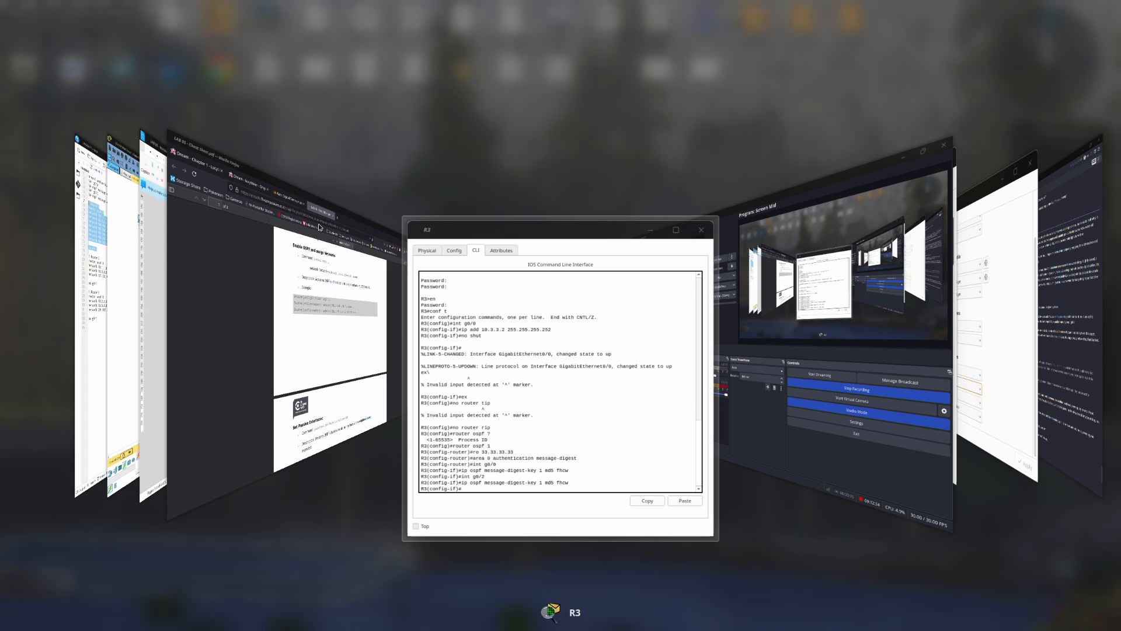
{"action": "left_click", "coordinate": [336, 213]}
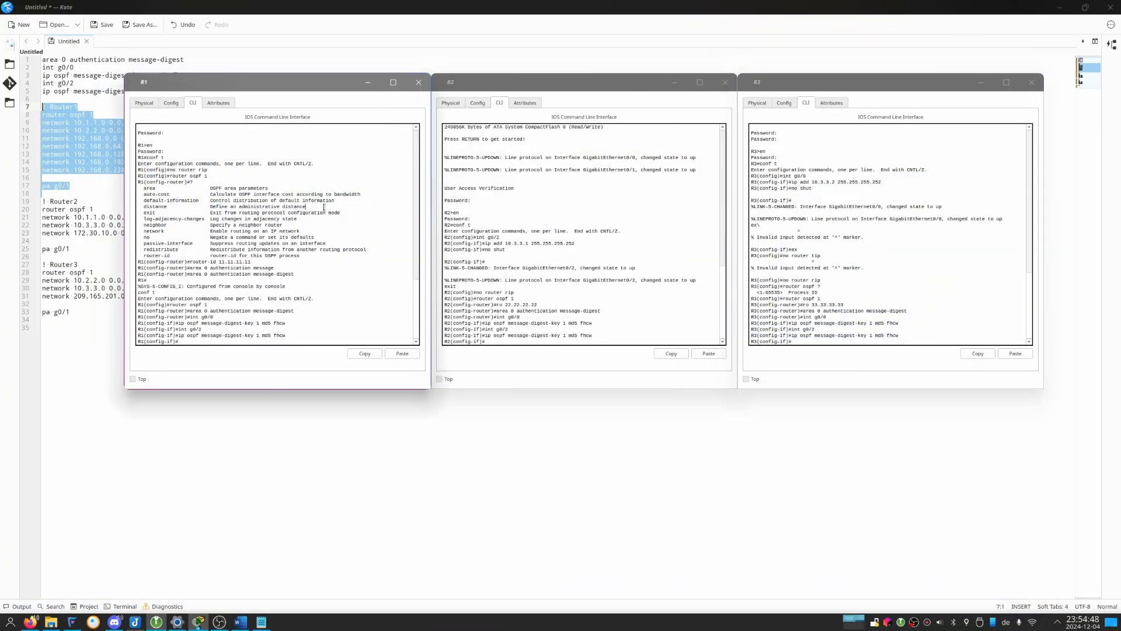
Shrink the Kate window to a quarter of the screen and paste the Router1 block into R1's command line.
{"action": "left_click_drag", "start_coordinate": [315, 10], "coordinate": [2, 9]}
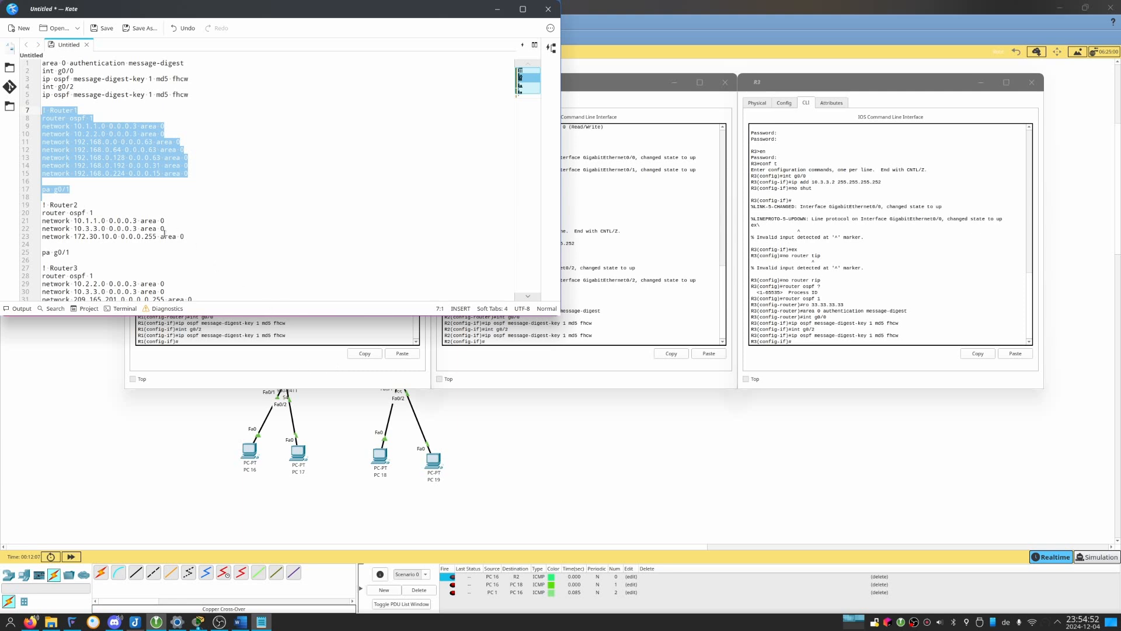
{"action": "left_click", "coordinate": [222, 378]}
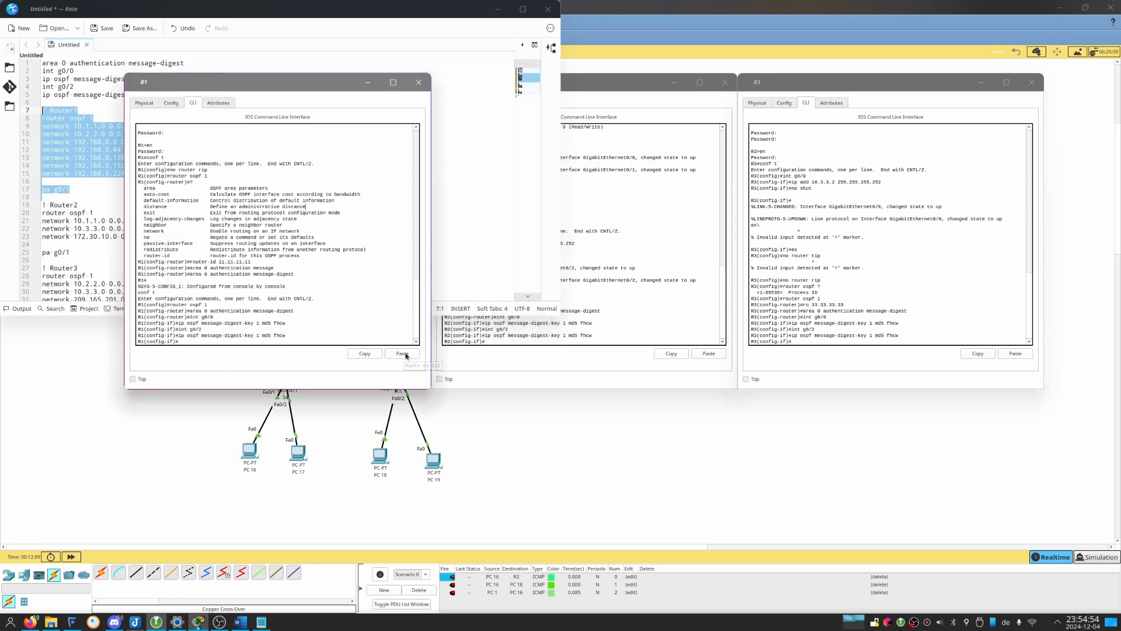
{"action": "left_click", "coordinate": [404, 354]}
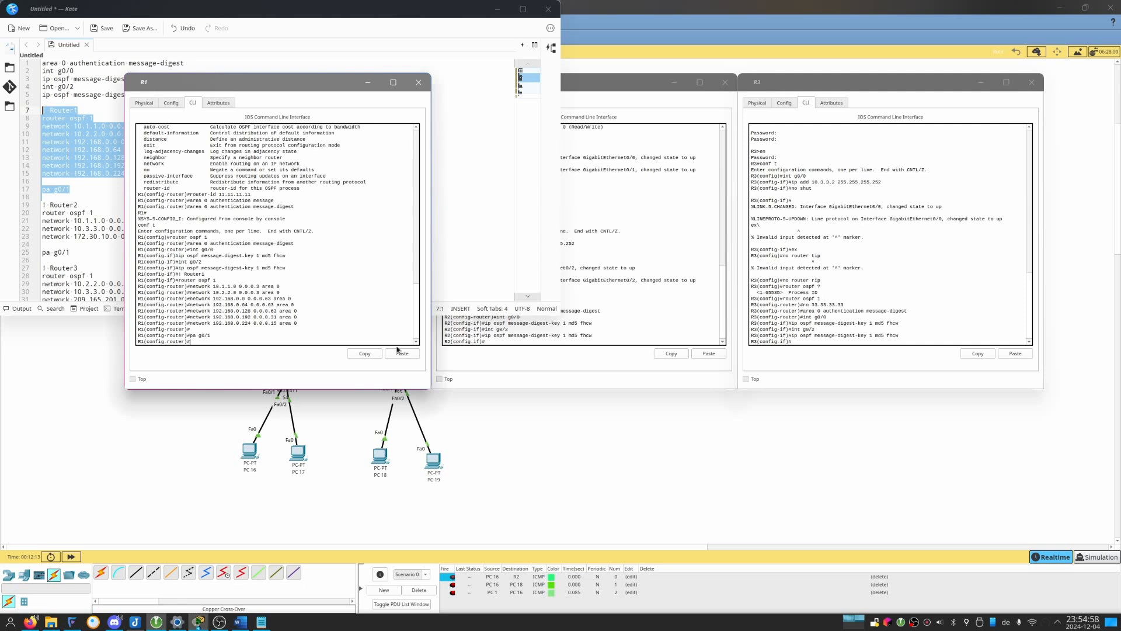
Copy the Router2 block from Kate and run it in R2's command line, including pa g0/1.
{"action": "left_click_drag", "start_coordinate": [86, 254], "coordinate": [41, 205]}
{"action": "left_click", "coordinate": [591, 334]}
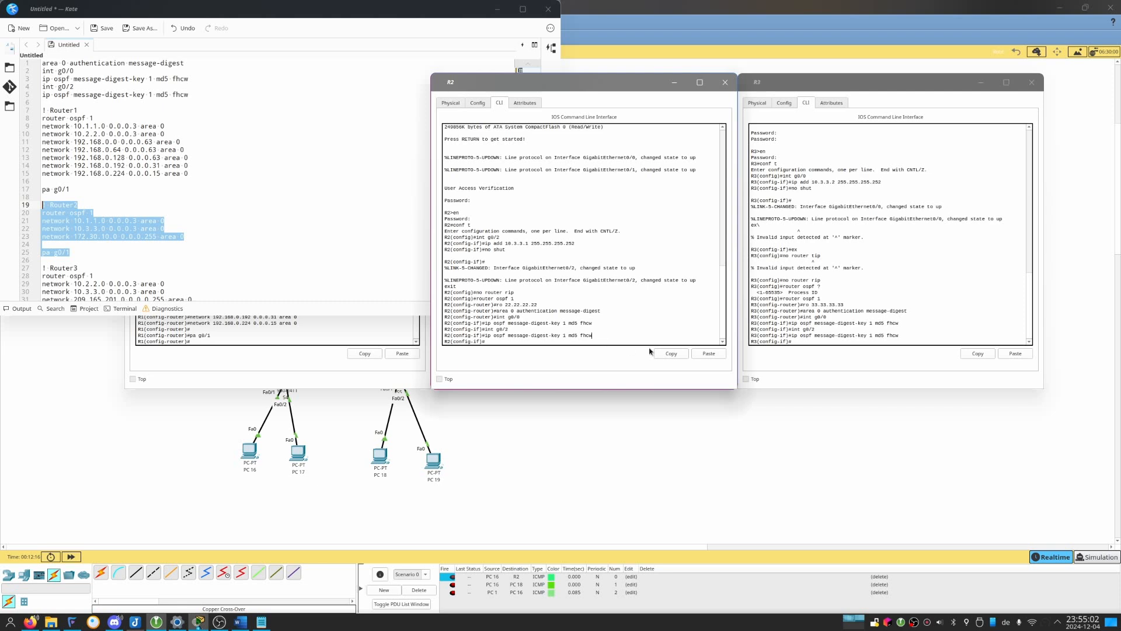
{"action": "left_click", "coordinate": [708, 354]}
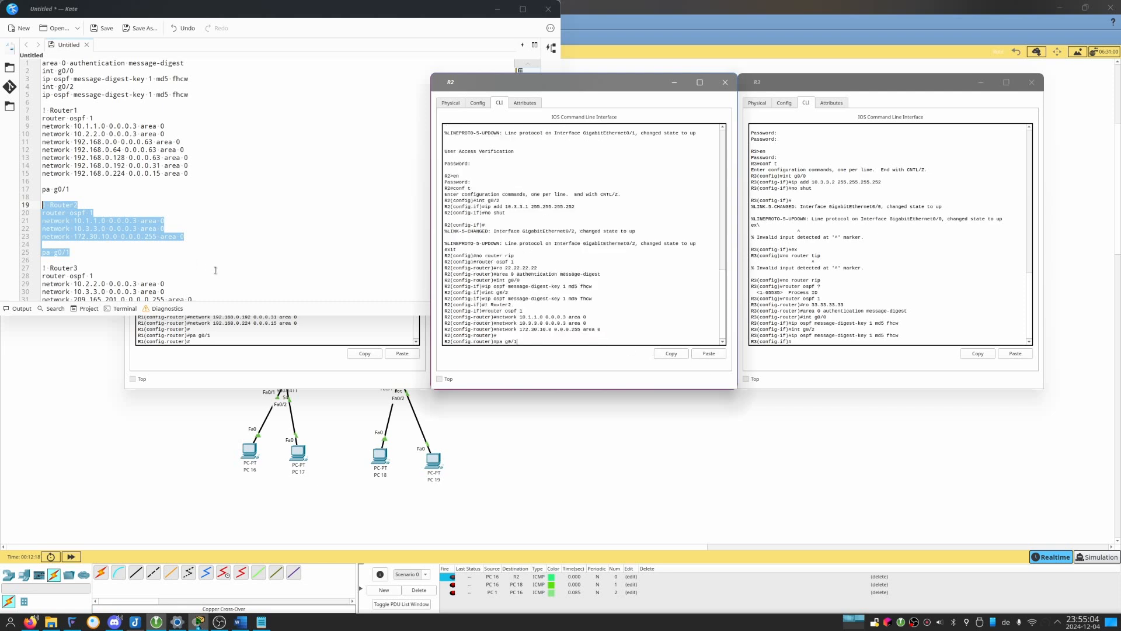
{"action": "key", "text": "Return"}
Copy the Router3 block from Kate and paste it into R3's command line.
{"action": "scroll", "coordinate": [156, 268], "scroll_direction": "down", "scroll_amount": 2}
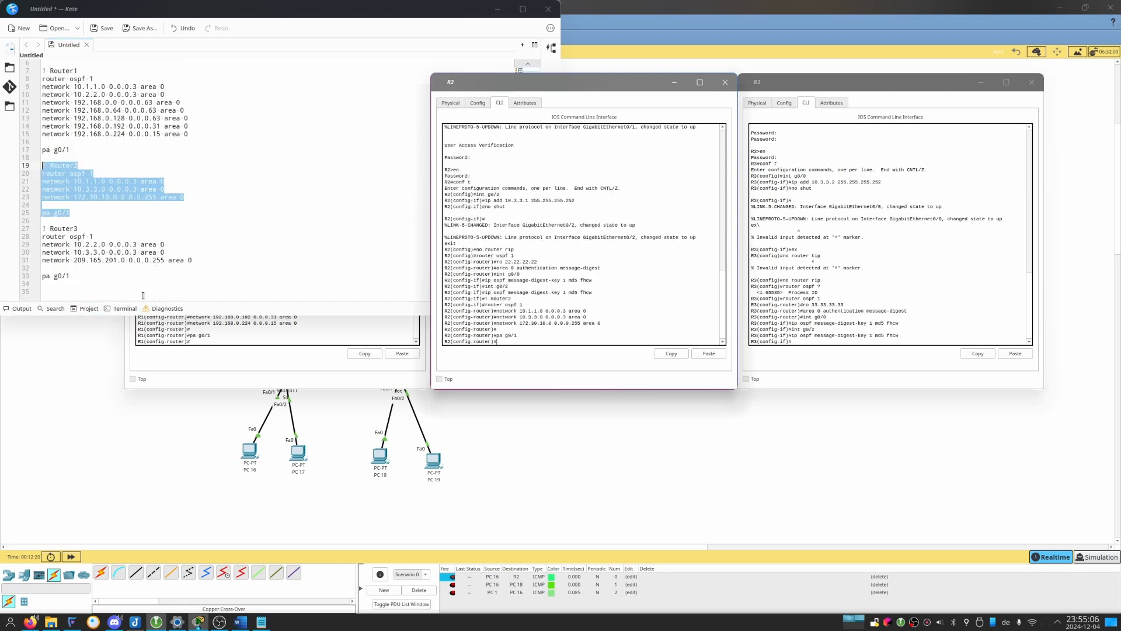
{"action": "left_click_drag", "start_coordinate": [143, 295], "coordinate": [23, 229]}
{"action": "key", "text": "ctrl+c"}
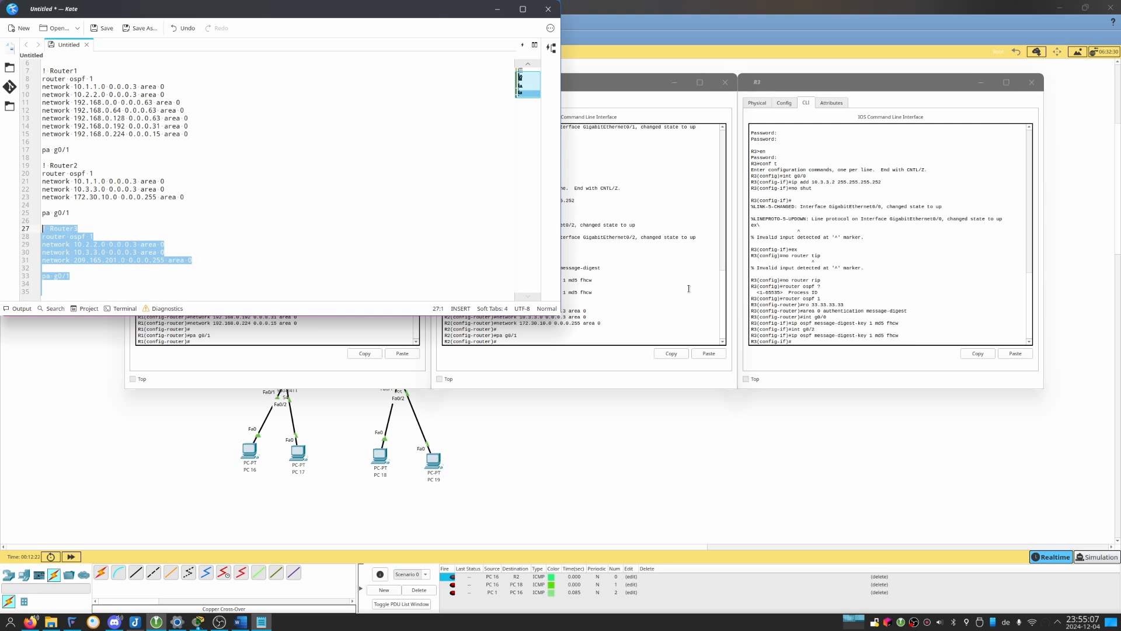
{"action": "left_click", "coordinate": [907, 267]}
{"action": "left_click", "coordinate": [1009, 354]}
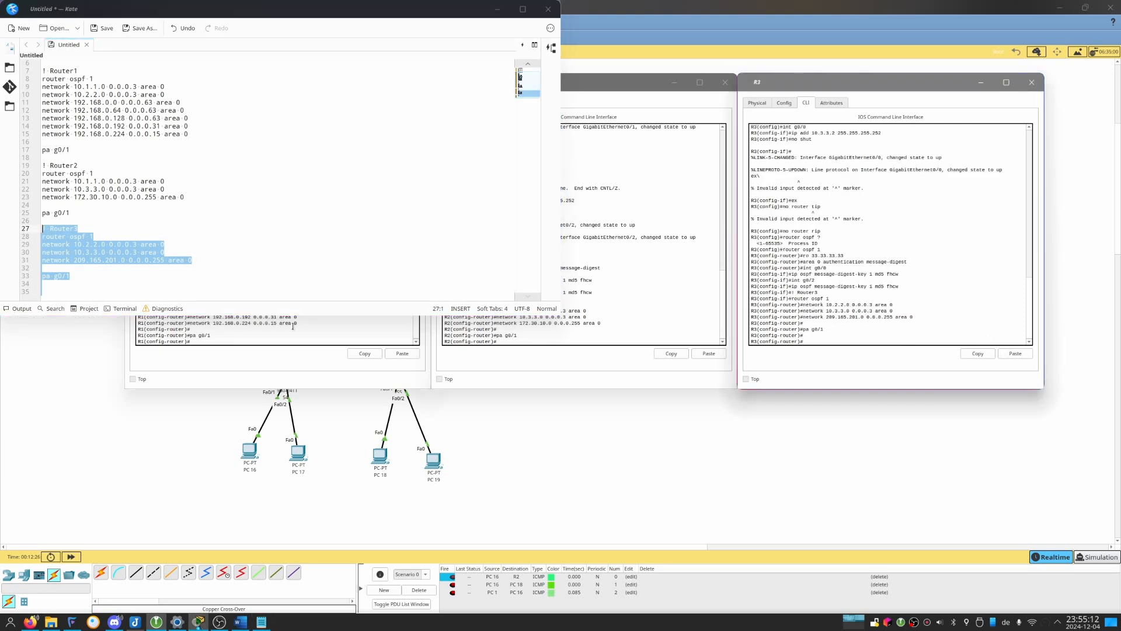
Exit router and global configuration mode on R1 to return to privileged EXEC mode.
{"action": "left_click", "coordinate": [575, 319]}
{"action": "left_click", "coordinate": [798, 311]}
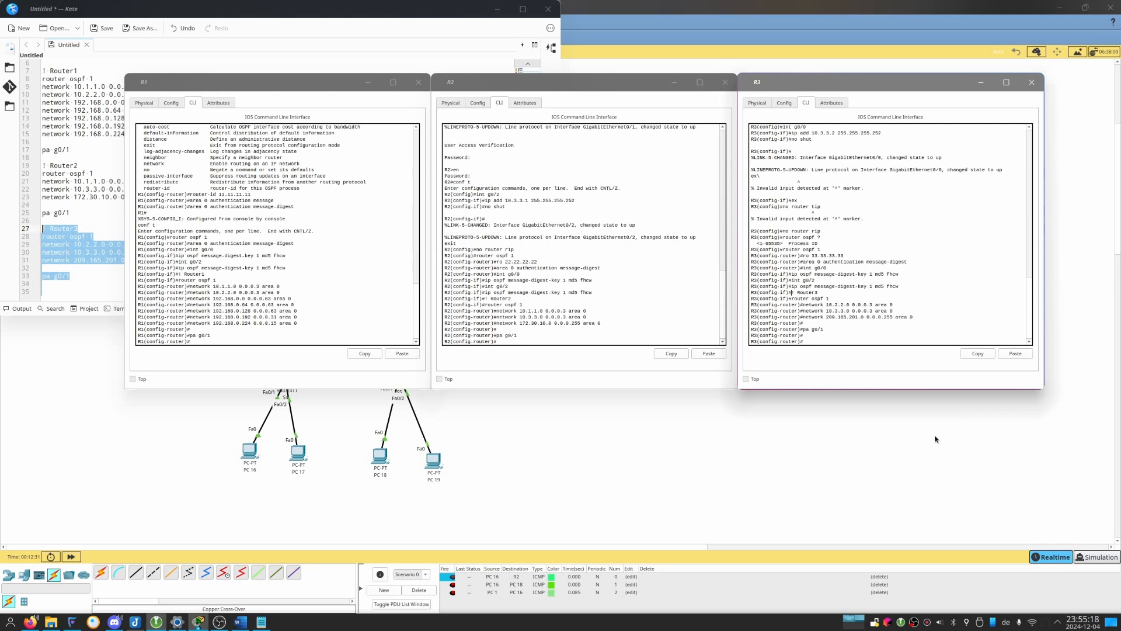
{"action": "left_click", "coordinate": [377, 249]}
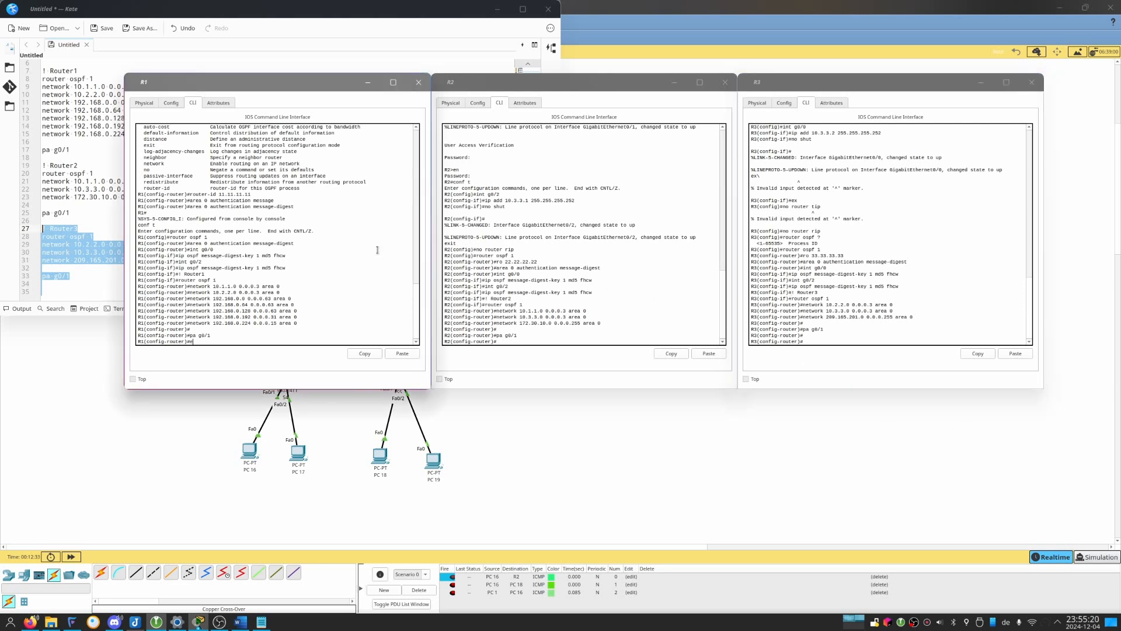
{"action": "type", "text": "exit"}
{"action": "key", "text": "Return"}
{"action": "type", "text": "exit"}
{"action": "key", "text": "Return"}
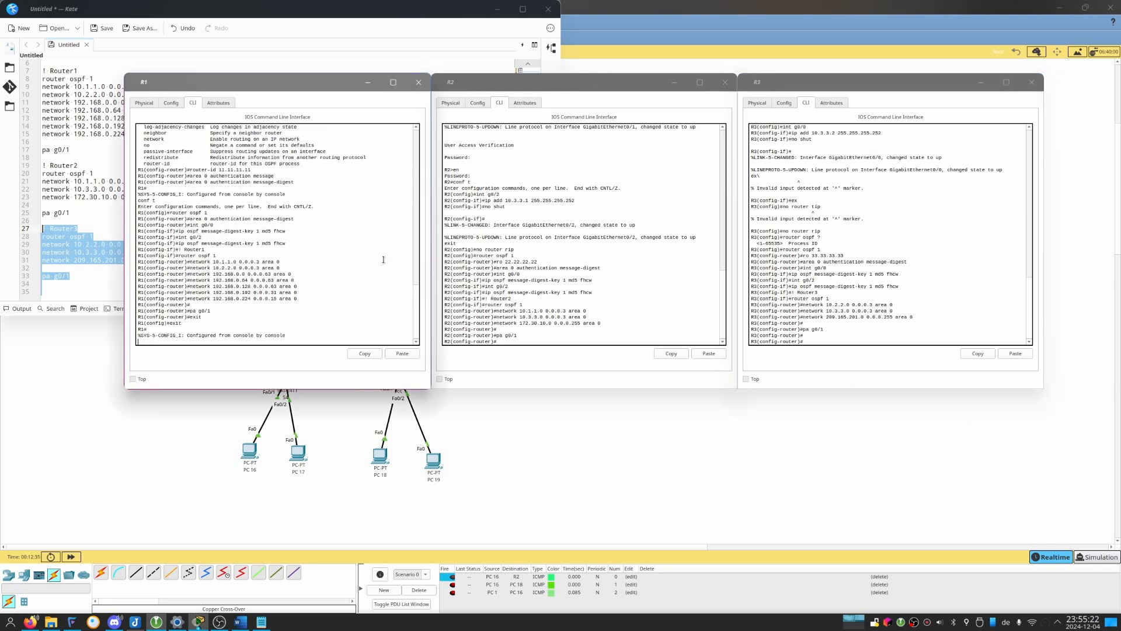
{"action": "key", "text": "Return"}
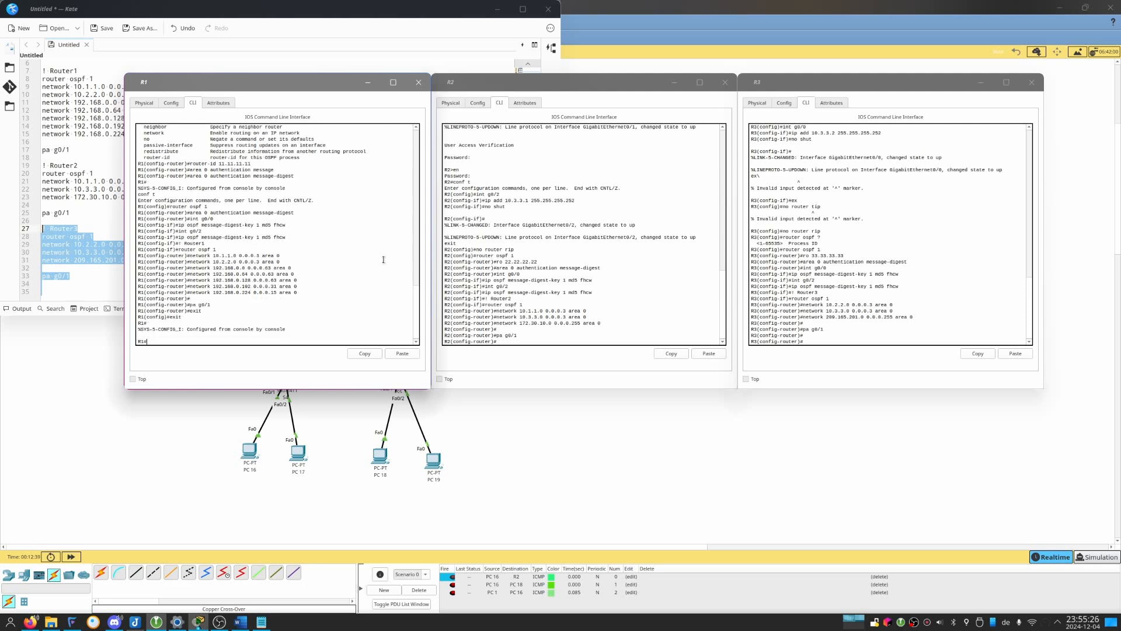
List the available options of the show, show ip and show ip ospf commands on R1.
{"action": "type", "text": "shi"}
{"action": "type", "text": "w ?"}
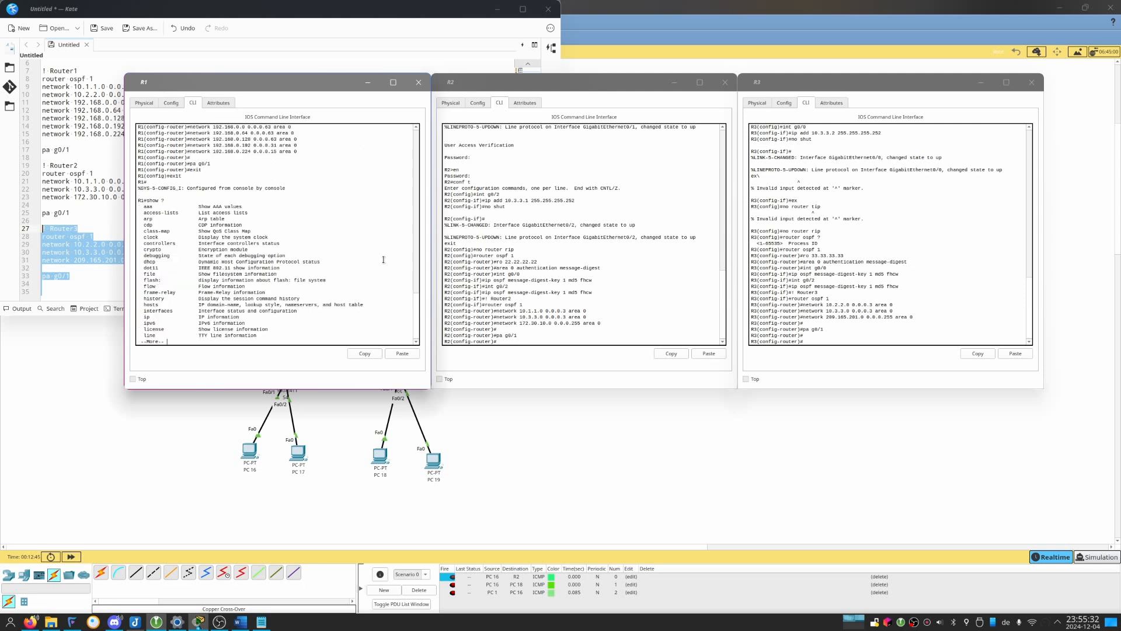
{"action": "key", "text": "Return"}
{"action": "key", "text": "Return"}
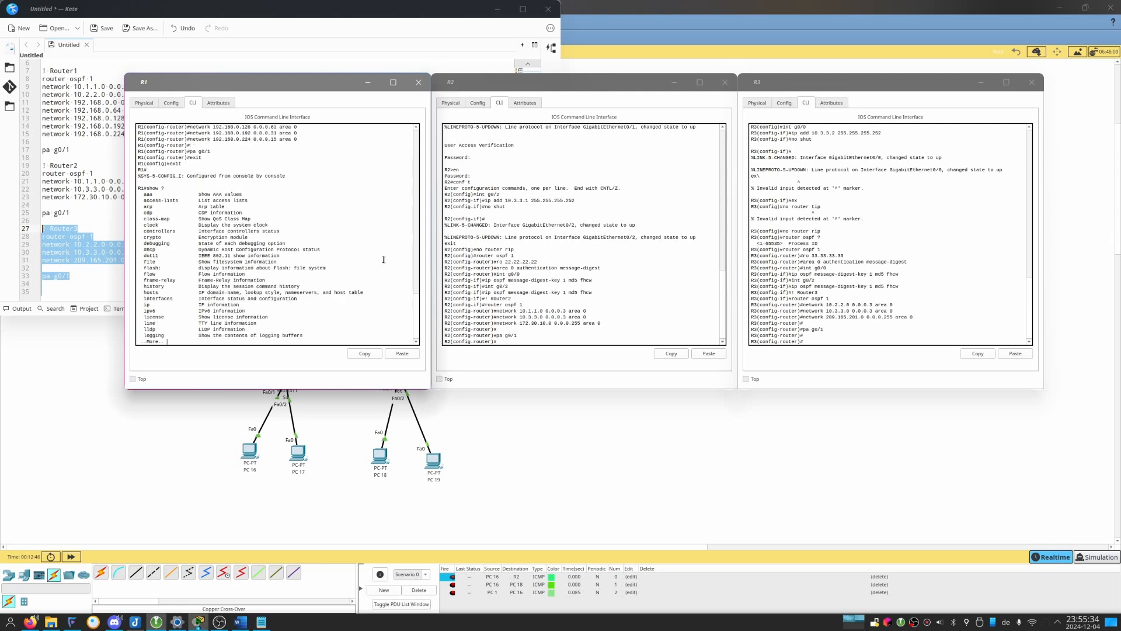
{"action": "type", "text": "show p"}
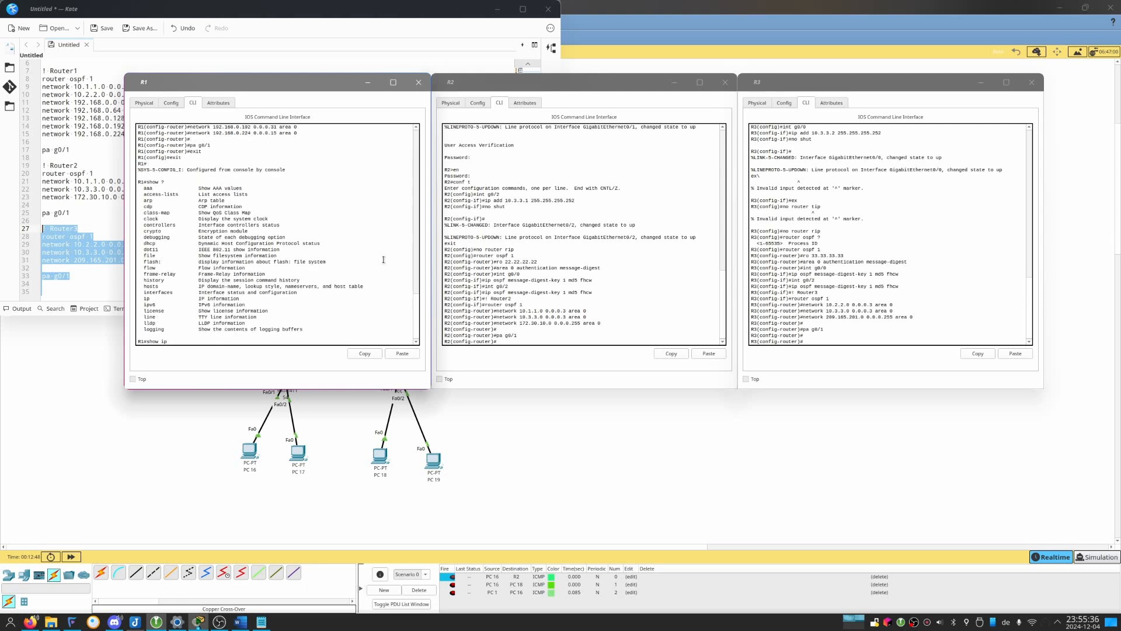
{"action": "type", "text": "? ?"}
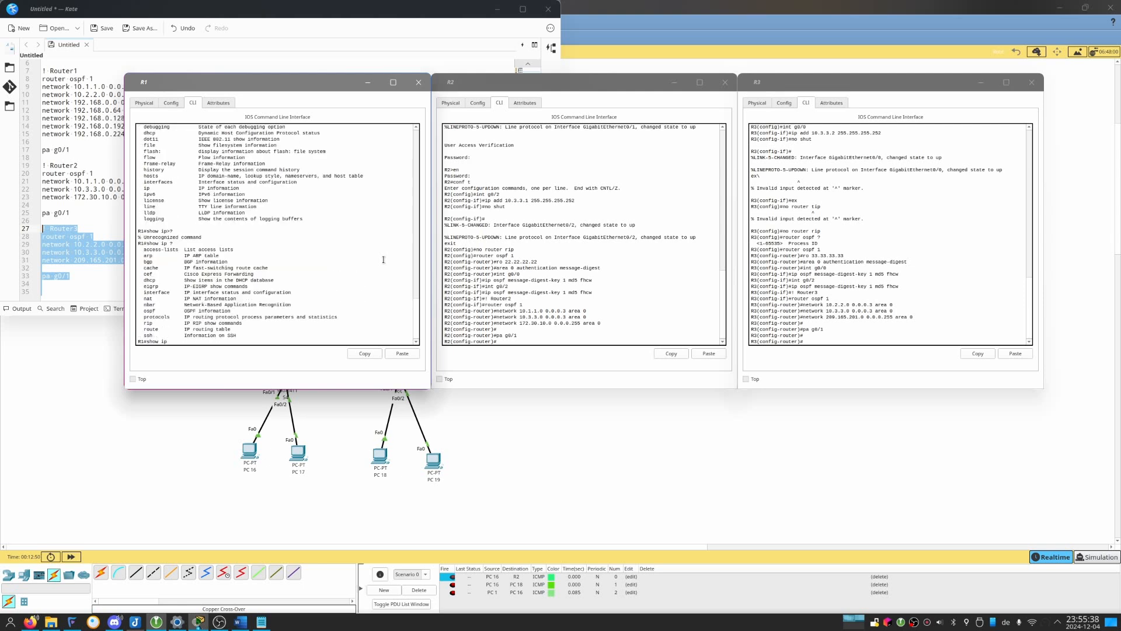
{"action": "type", "text": "ospf ?"}
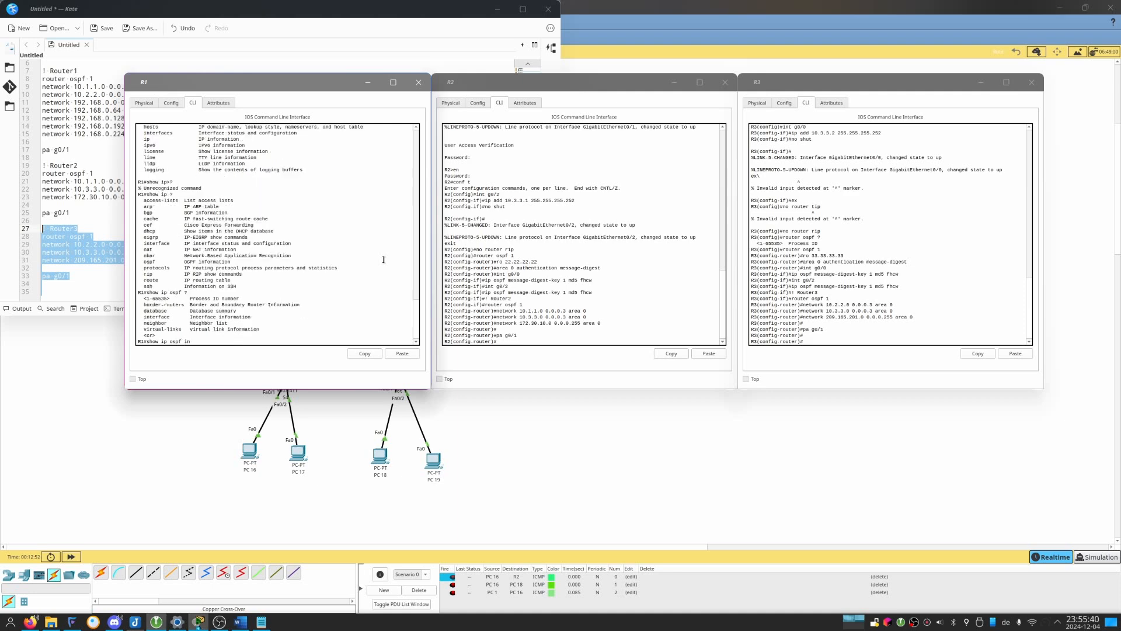
Run show ip ospf int on R1 and page through the OSPF details of its interfaces.
{"action": "key", "text": "Return"}
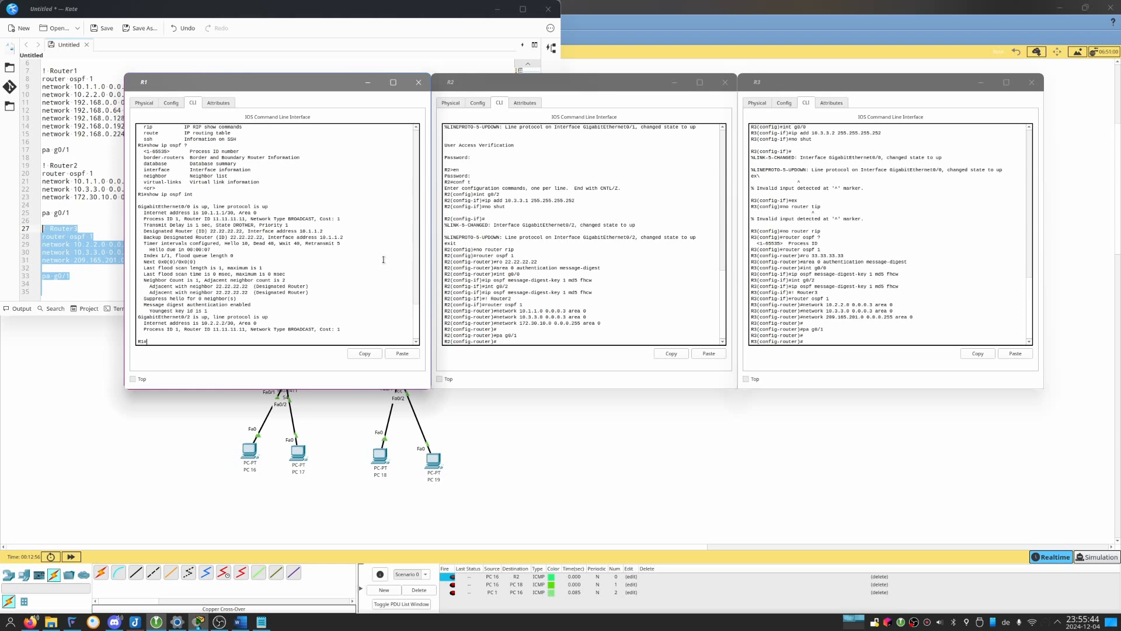
{"action": "key", "text": "Up"}
{"action": "key", "text": "Return"}
{"action": "key", "text": "Return"}
{"action": "key", "text": "Return"}
{"action": "key", "text": "Return"}
{"action": "key", "text": "Return"}
{"action": "key", "text": "Return"}
{"action": "key", "text": "Return"}
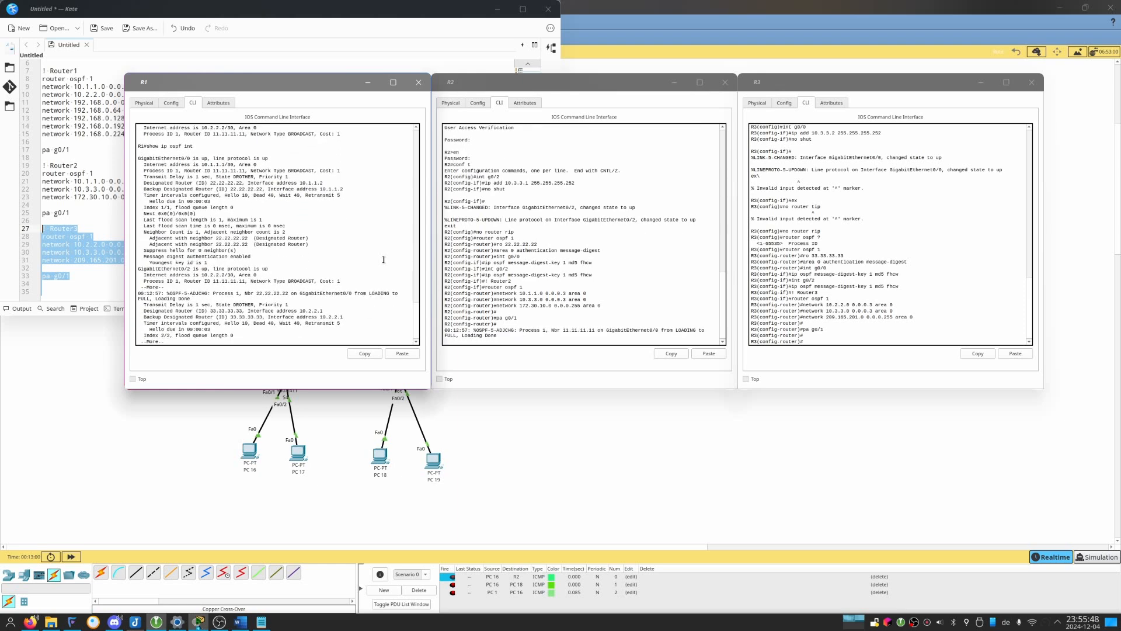
{"action": "key", "text": "Return"}
{"action": "key", "text": "Return"}
{"action": "key", "text": "Return"}
{"action": "key", "text": "Return"}
{"action": "key", "text": "Return"}
{"action": "key", "text": "Return"}
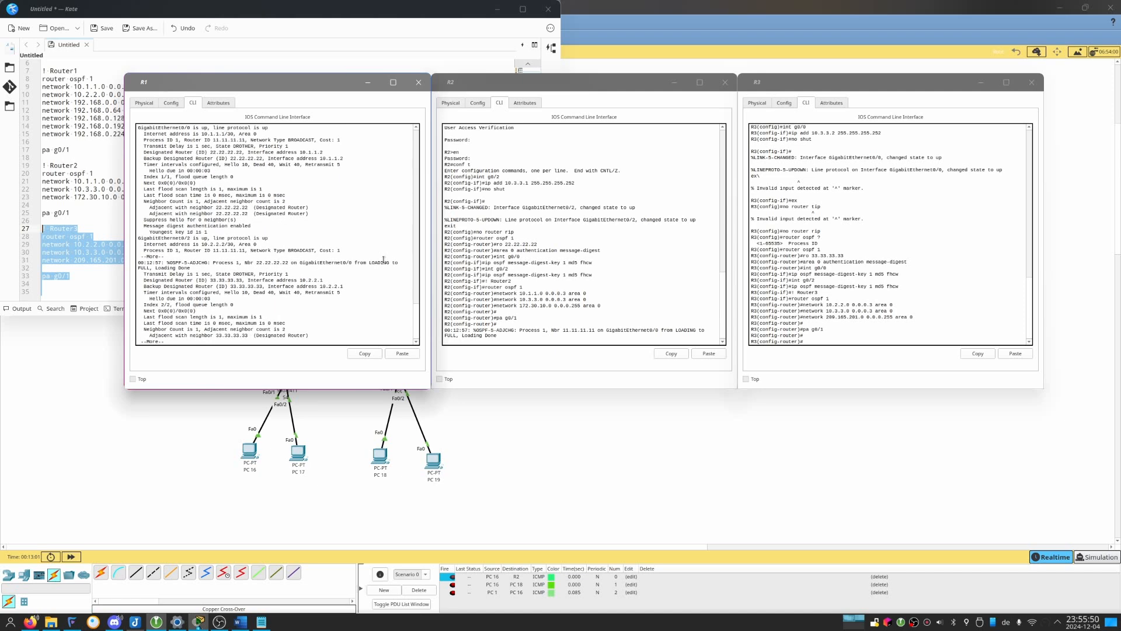
{"action": "key", "text": "Return"}
{"action": "key", "text": "Return"}
{"action": "key", "text": "Return"}
{"action": "key", "text": "Return"}
{"action": "key", "text": "Return"}
{"action": "key", "text": "Return"}
{"action": "key", "text": "Return"}
{"action": "key", "text": "Return"}
{"action": "key", "text": "Return"}
{"action": "key", "text": "Return"}
{"action": "key", "text": "Return"}
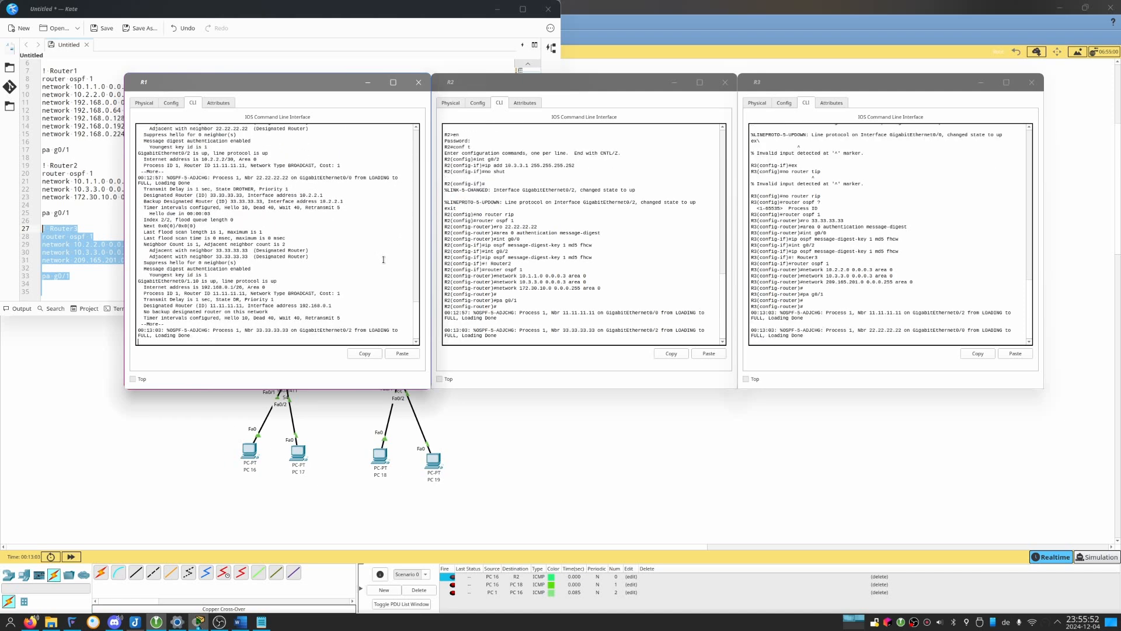
{"action": "key", "text": "Return"}
{"action": "key", "text": "Return"}
{"action": "key", "text": "Return"}
{"action": "key", "text": "Return"}
{"action": "key", "text": "Return"}
{"action": "key", "text": "Return"}
{"action": "key", "text": "Return"}
{"action": "key", "text": "Return"}
{"action": "key", "text": "Return"}
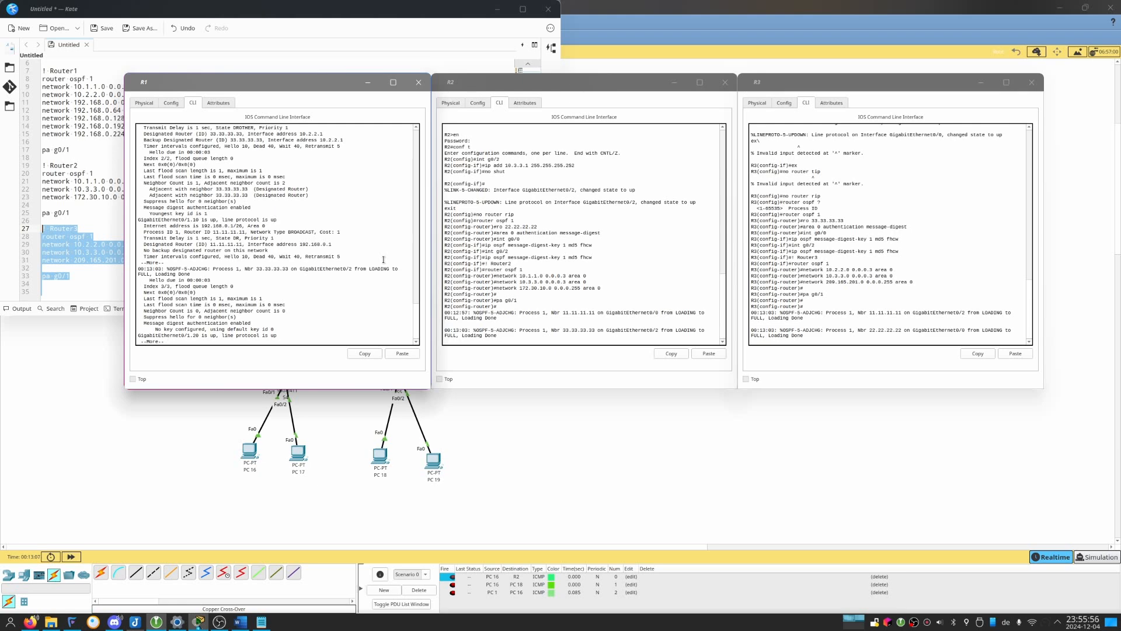
{"action": "key", "text": "Return"}
Rerun show ip ospf int on R1 and examine the neighbor and authentication details of GigabitEthernet0/0.
{"action": "type", "text": "show ip ospf int"}
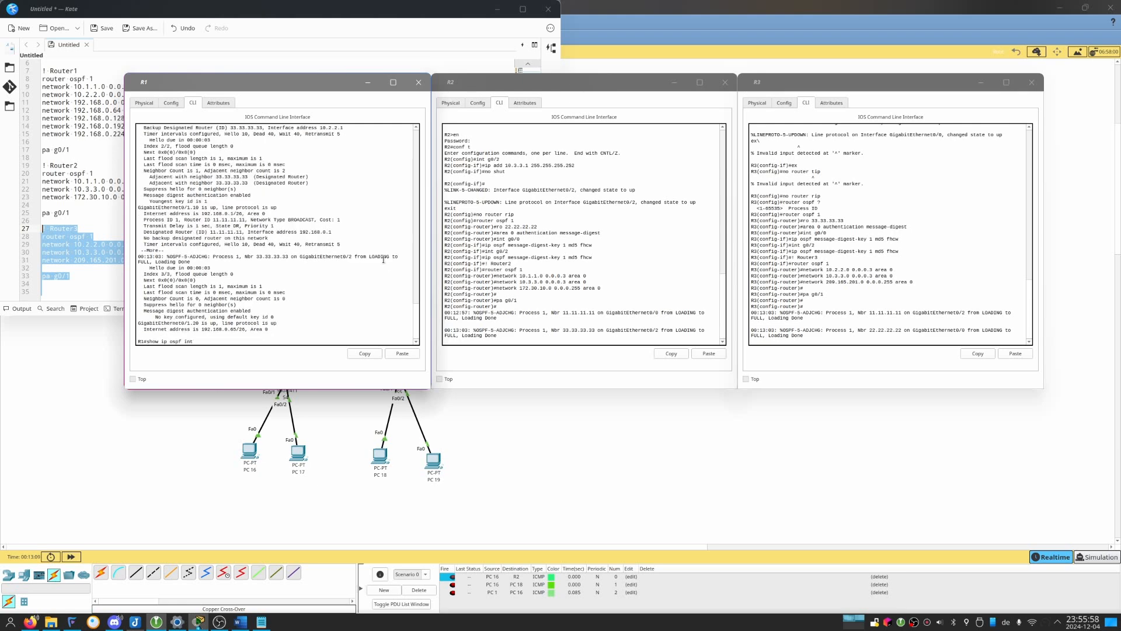
{"action": "key", "text": "Return"}
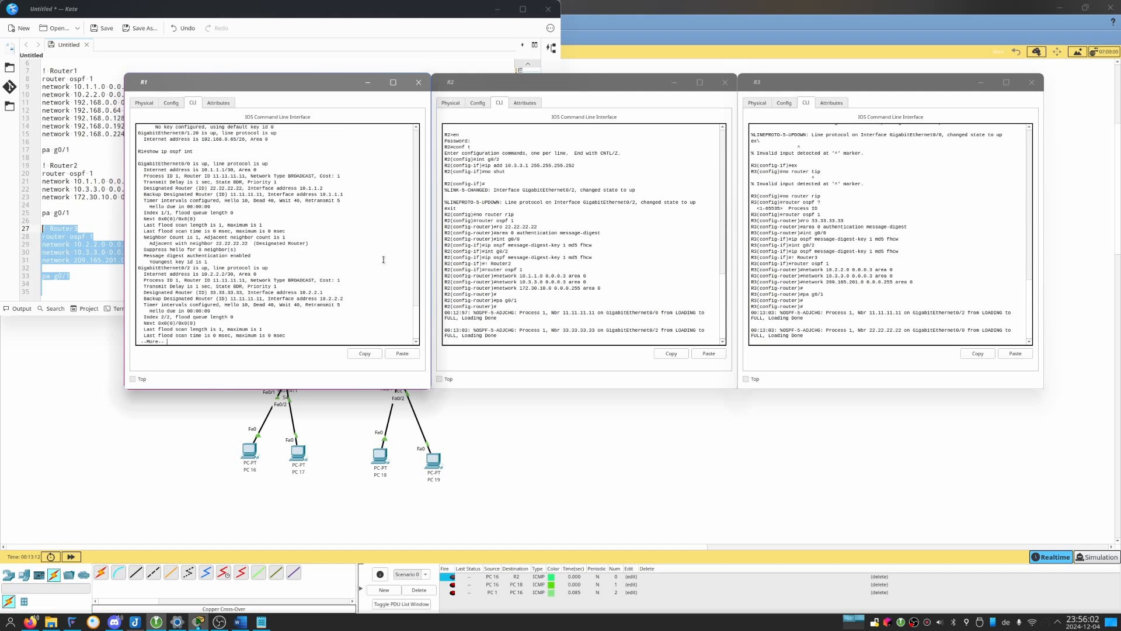
{"action": "left_click_drag", "start_coordinate": [138, 157], "coordinate": [286, 207]}
{"action": "left_click", "coordinate": [275, 231]}
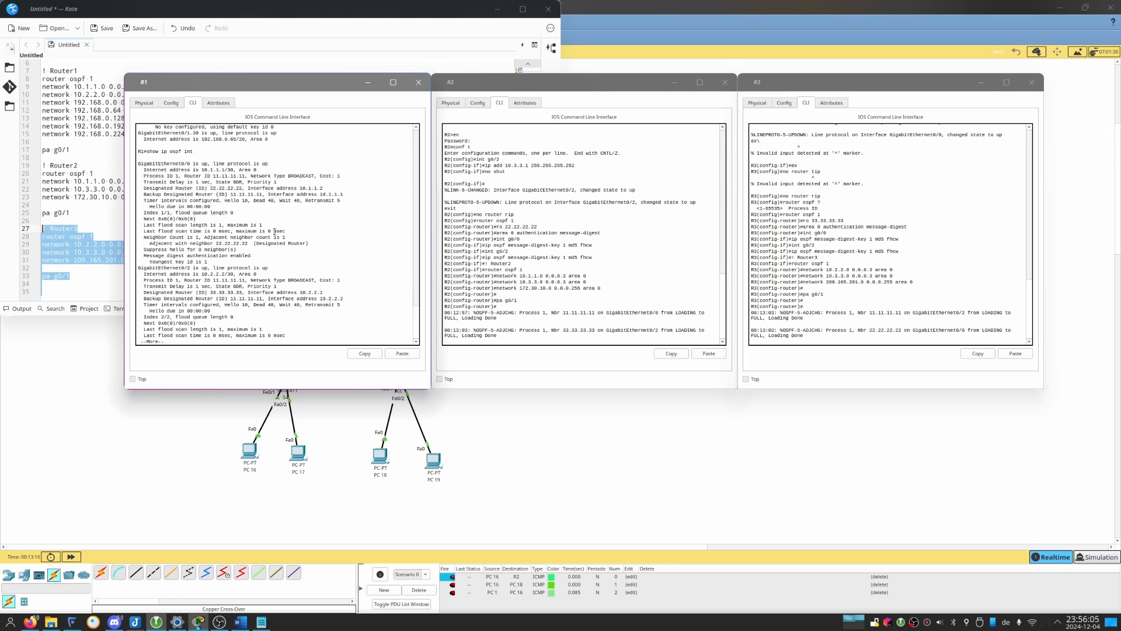
{"action": "left_click_drag", "start_coordinate": [222, 306], "coordinate": [208, 263]}
{"action": "left_click", "coordinate": [209, 264]}
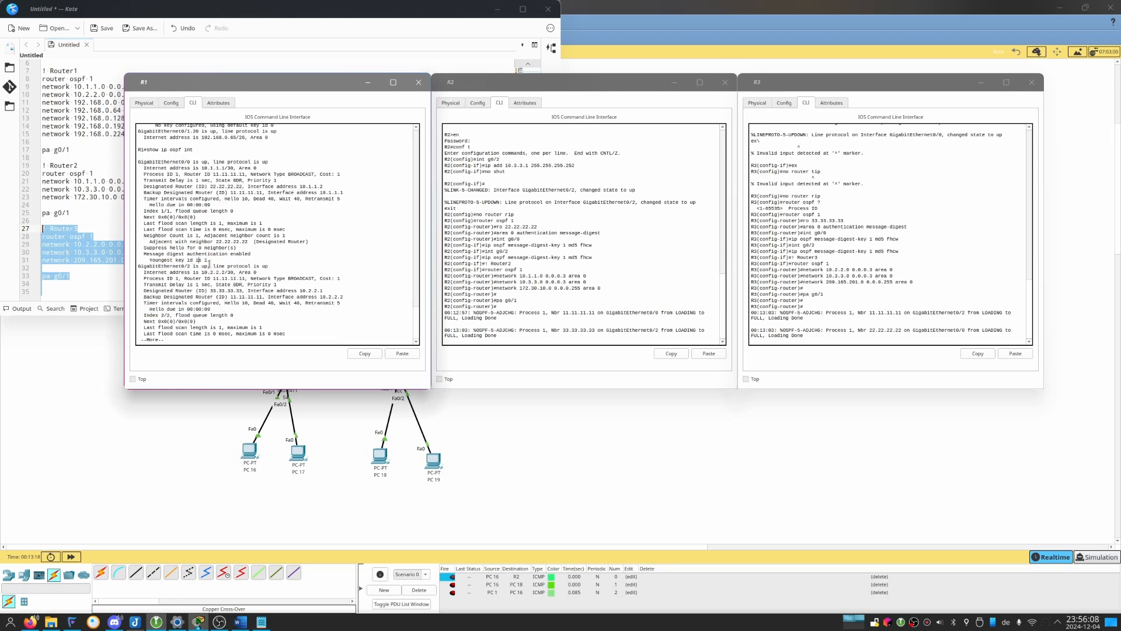
Page through the rest of R1's OSPF interface output, examining GigabitEthernet0/2 and every g0/1 subinterface.
{"action": "key", "text": "Return"}
{"action": "key", "text": "Return"}
{"action": "key", "text": "Return"}
{"action": "key", "text": "Return"}
{"action": "key", "text": "Return"}
{"action": "key", "text": "Return"}
{"action": "key", "text": "Return"}
{"action": "key", "text": "Return"}
{"action": "key", "text": "Return"}
{"action": "key", "text": "Return"}
{"action": "key", "text": "Return"}
{"action": "key", "text": "Return"}
{"action": "key", "text": "Return"}
{"action": "key", "text": "Return"}
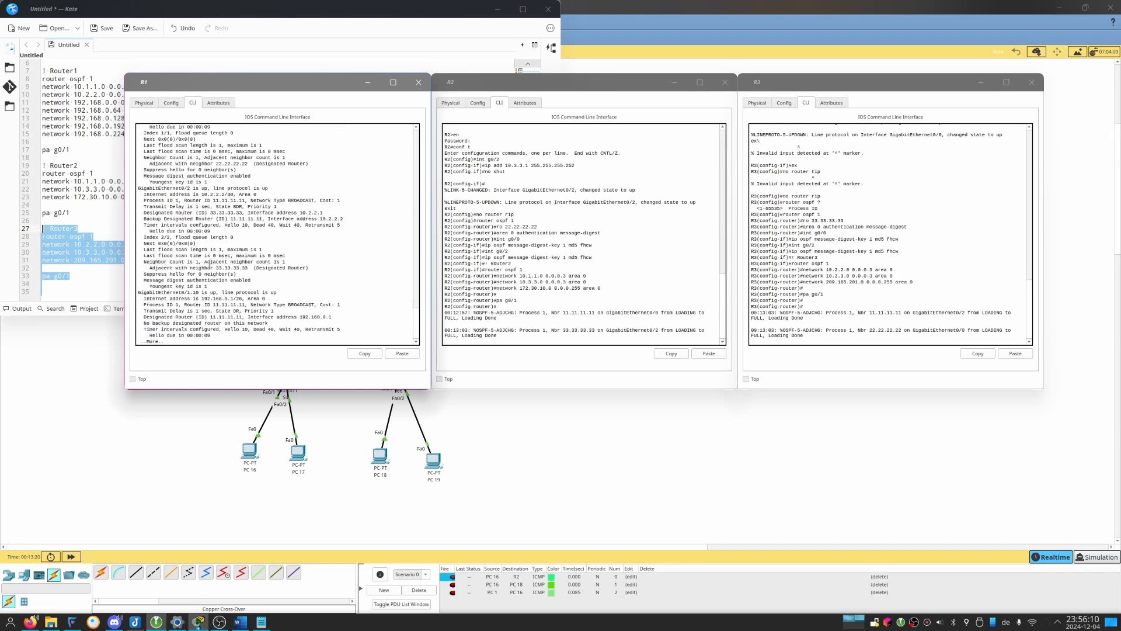
{"action": "key", "text": "Return"}
{"action": "key", "text": "Return"}
{"action": "key", "text": "Return"}
{"action": "key", "text": "Return"}
{"action": "key", "text": "Return"}
{"action": "key", "text": "Return"}
{"action": "key", "text": "Return"}
{"action": "key", "text": "Return"}
{"action": "key", "text": "Return"}
{"action": "key", "text": "Return"}
{"action": "key", "text": "Return"}
{"action": "key", "text": "Return"}
{"action": "key", "text": "Return"}
{"action": "key", "text": "Return"}
{"action": "key", "text": "Return"}
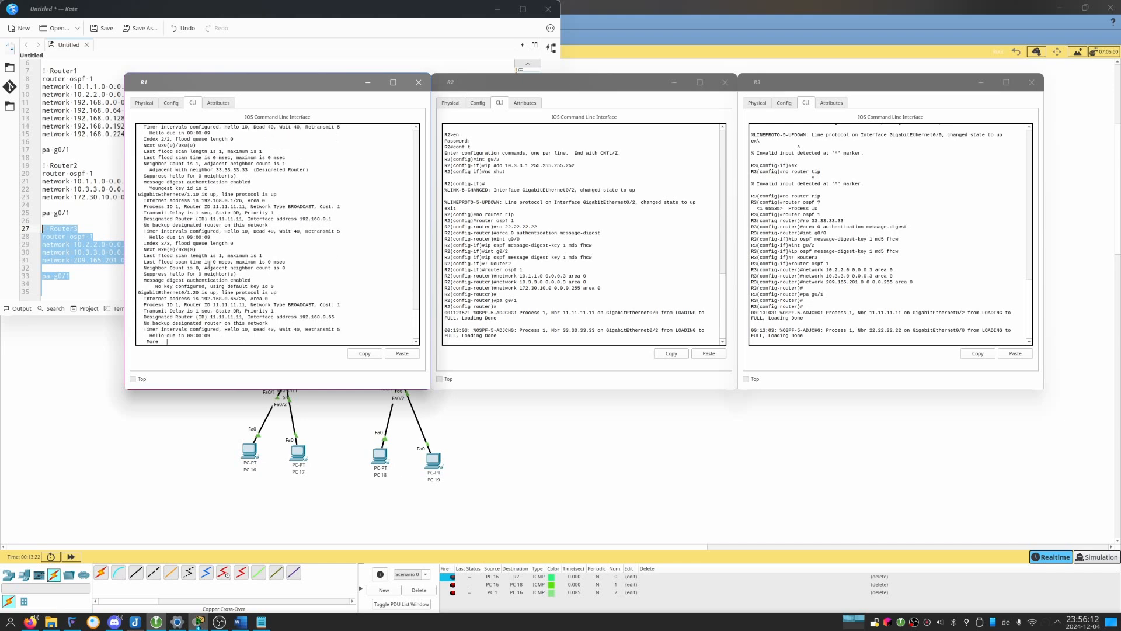
{"action": "key", "text": "Return"}
{"action": "key", "text": "Return"}
{"action": "key", "text": "Return"}
{"action": "key", "text": "Return"}
{"action": "key", "text": "Return"}
{"action": "key", "text": "Return"}
{"action": "key", "text": "Return"}
{"action": "key", "text": "Return"}
{"action": "key", "text": "Return"}
{"action": "key", "text": "Return"}
{"action": "key", "text": "Return"}
{"action": "key", "text": "Return"}
{"action": "key", "text": "Return"}
{"action": "key", "text": "Return"}
{"action": "key", "text": "Return"}
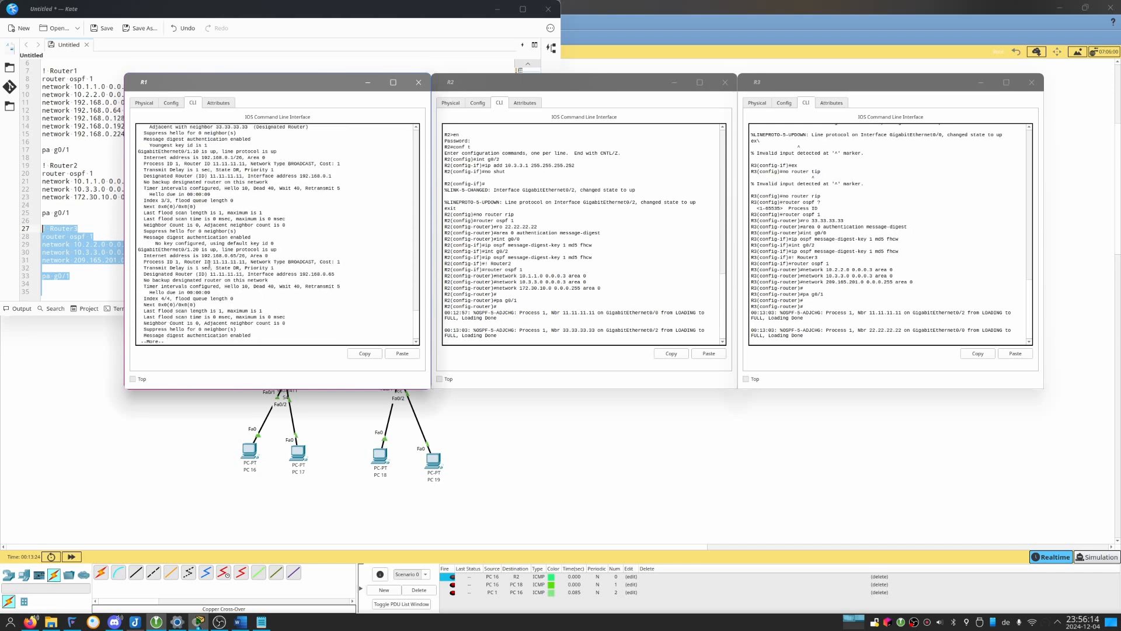
{"action": "key", "text": "Return"}
{"action": "key", "text": "Return"}
{"action": "key", "text": "Return"}
{"action": "key", "text": "Return"}
{"action": "key", "text": "Return"}
{"action": "key", "text": "Return"}
{"action": "key", "text": "Return"}
{"action": "key", "text": "Return"}
{"action": "key", "text": "Return"}
{"action": "key", "text": "Return"}
{"action": "key", "text": "Return"}
{"action": "key", "text": "Return"}
{"action": "key", "text": "Return"}
{"action": "key", "text": "Return"}
{"action": "key", "text": "Return"}
{"action": "key", "text": "Return"}
{"action": "key", "text": "Return"}
{"action": "key", "text": "Return"}
{"action": "key", "text": "Return"}
{"action": "key", "text": "Return"}
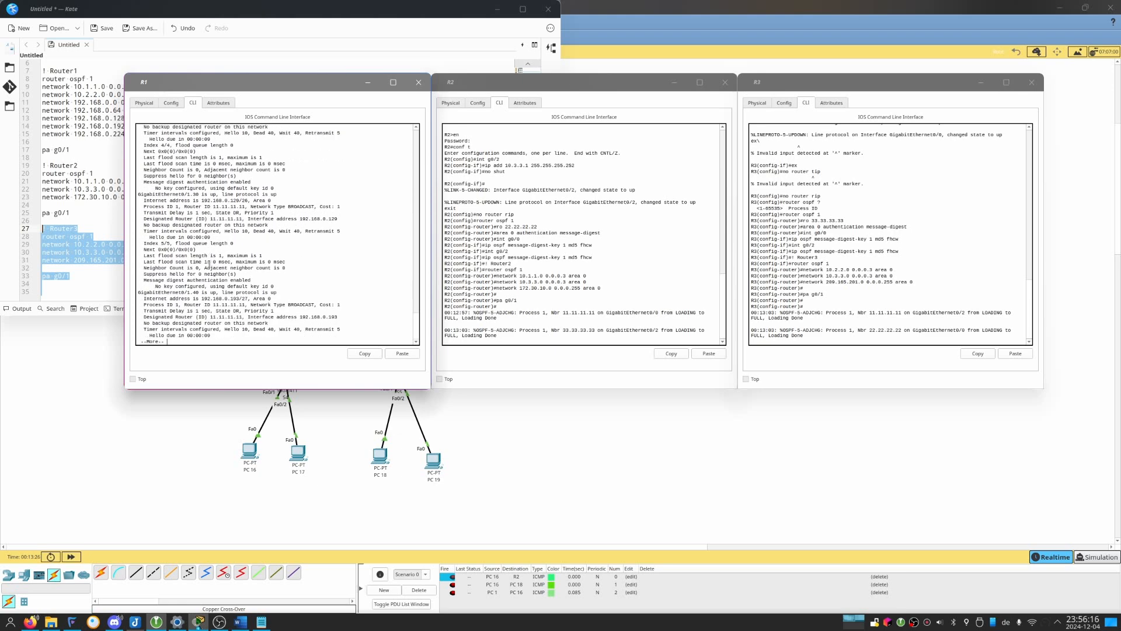
{"action": "key", "text": "Return"}
{"action": "key", "text": "Return"}
{"action": "key", "text": "Return"}
{"action": "key", "text": "Return"}
{"action": "key", "text": "Return"}
{"action": "key", "text": "Return"}
{"action": "key", "text": "Return"}
{"action": "key", "text": "Return"}
{"action": "key", "text": "Return"}
{"action": "key", "text": "Return"}
{"action": "key", "text": "Return"}
{"action": "key", "text": "Return"}
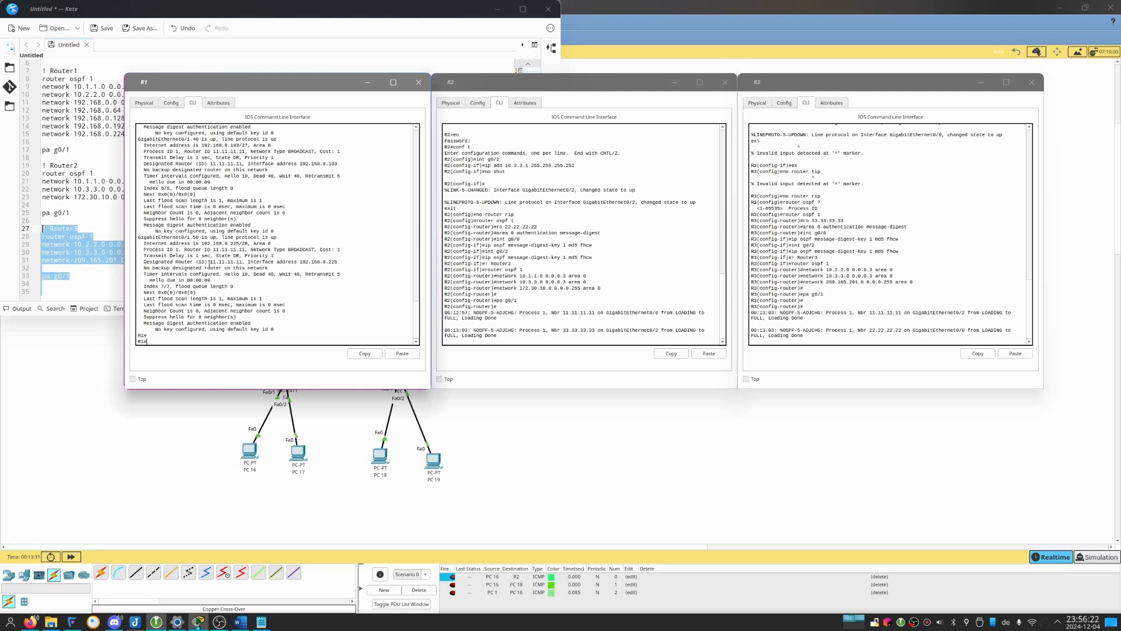
Query R1's OSPF details for the g0/1 physical interface with show ip ospf int g0/1.
{"action": "key", "text": "Up"}
{"action": "type", "text": "g0/1"}
{"action": "key", "text": "Return"}
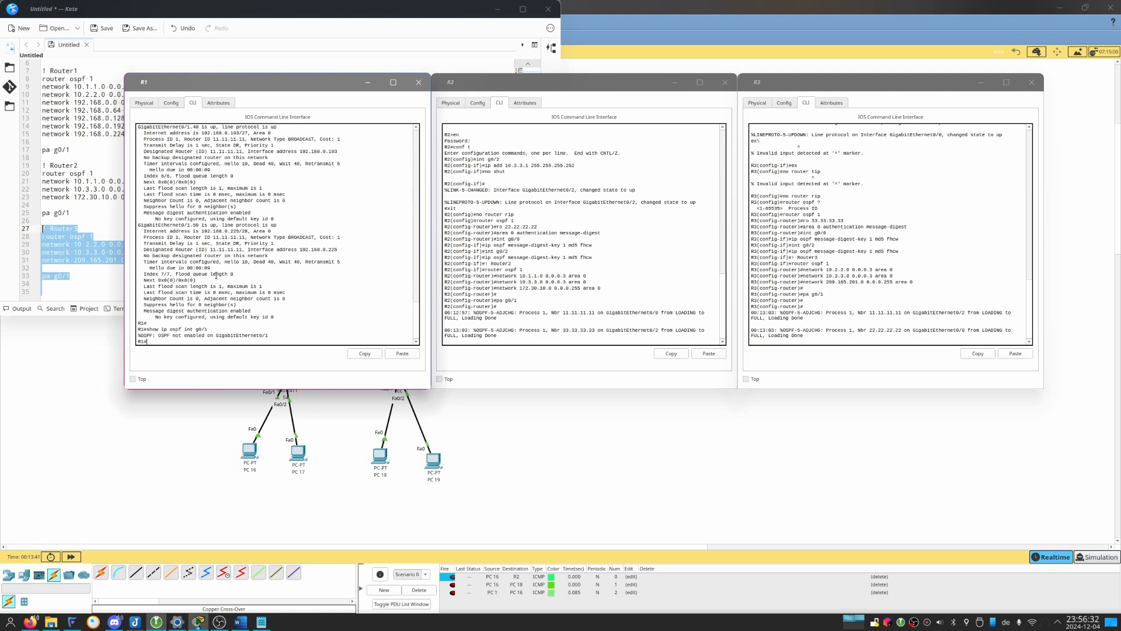
{"action": "left_click", "coordinate": [528, 293]}
{"action": "right_click", "coordinate": [530, 296]}
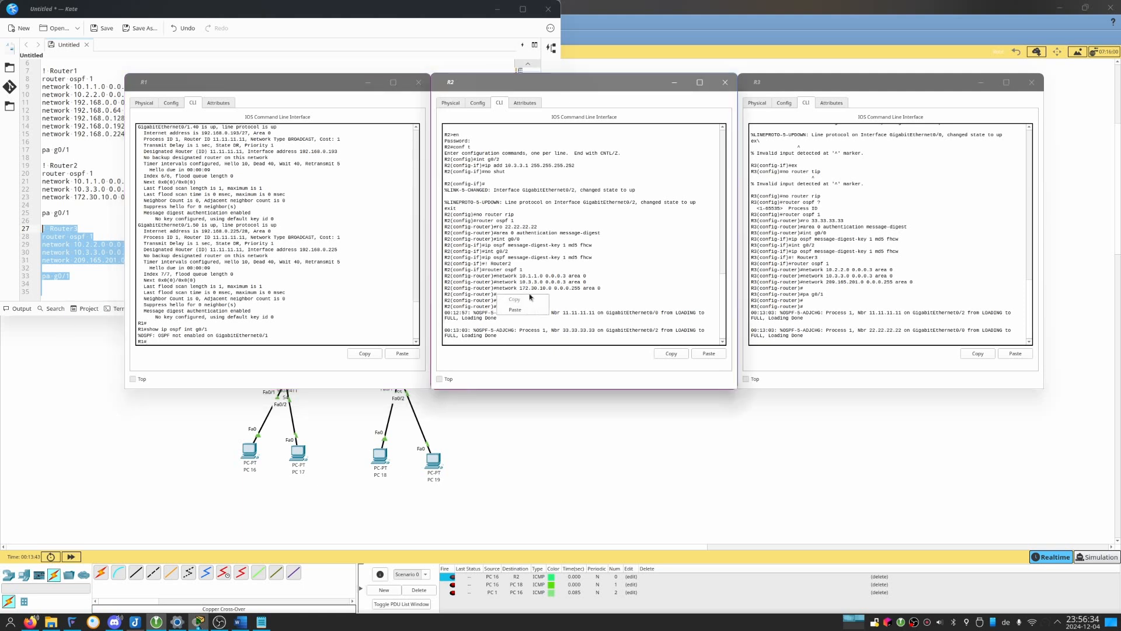
{"action": "left_click", "coordinate": [514, 310]}
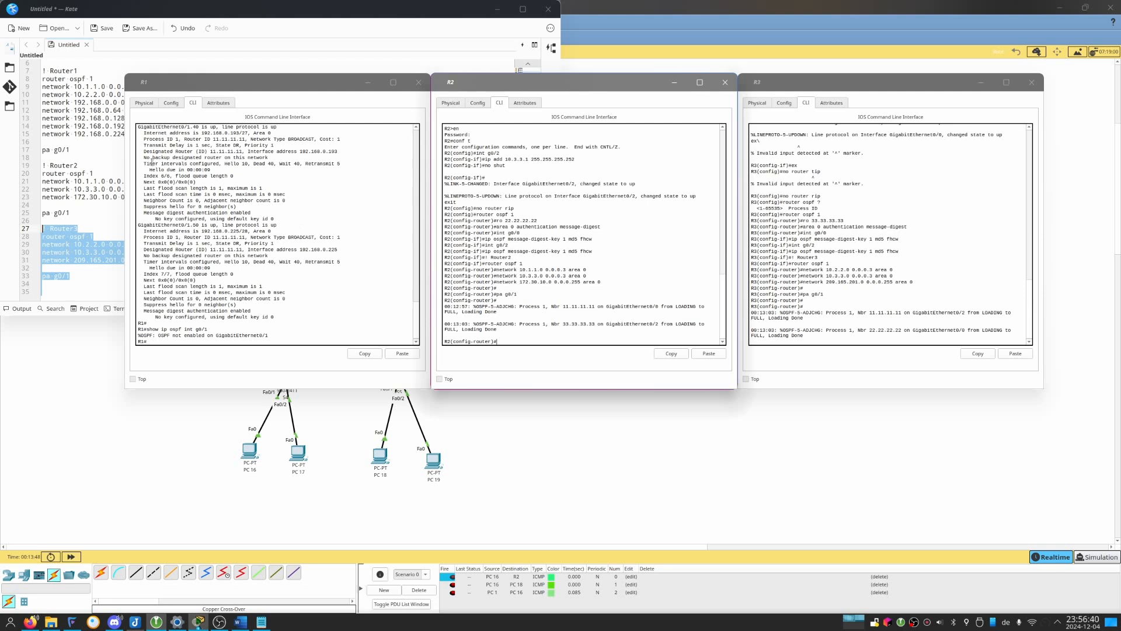
Switch to Kate and expand the Router1 block's pa g0/1 line into separate lines for g0/1.10, g0/1.20, g0/1.30, g0/1.40 and g0/1.50.
{"action": "left_click", "coordinate": [94, 147]}
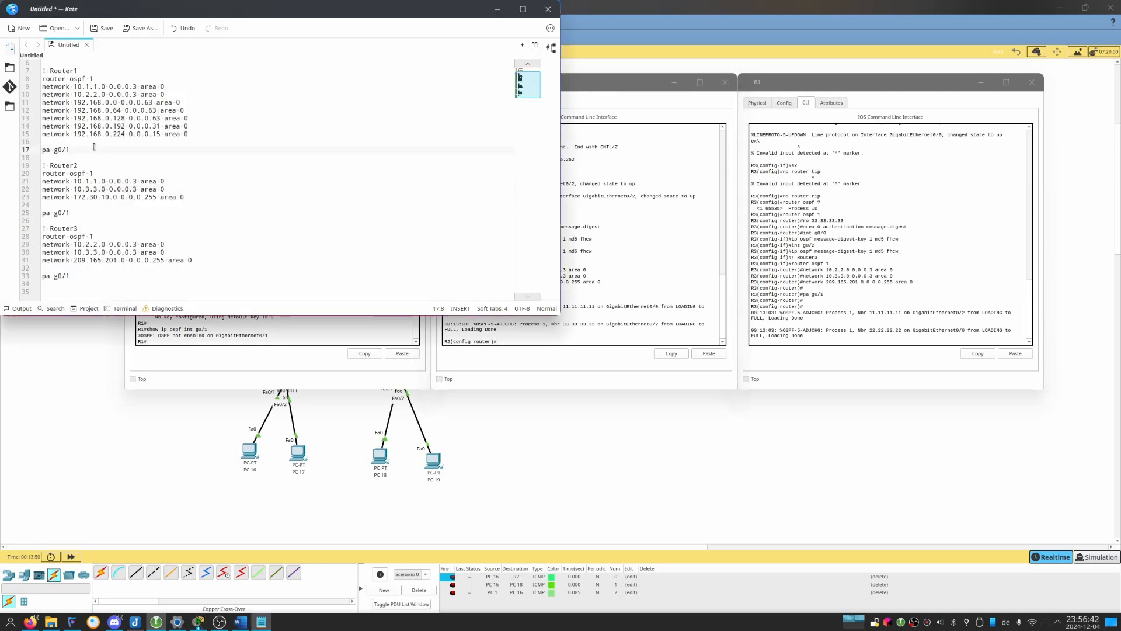
{"action": "type", "text": ".19"}
{"action": "key", "text": "ctrl+alt+Down"}
{"action": "key", "text": "Left"}
{"action": "key", "text": "ctrl+alt+Down"}
{"action": "key", "text": "BackSpace"}
{"action": "type", "text": "3"}
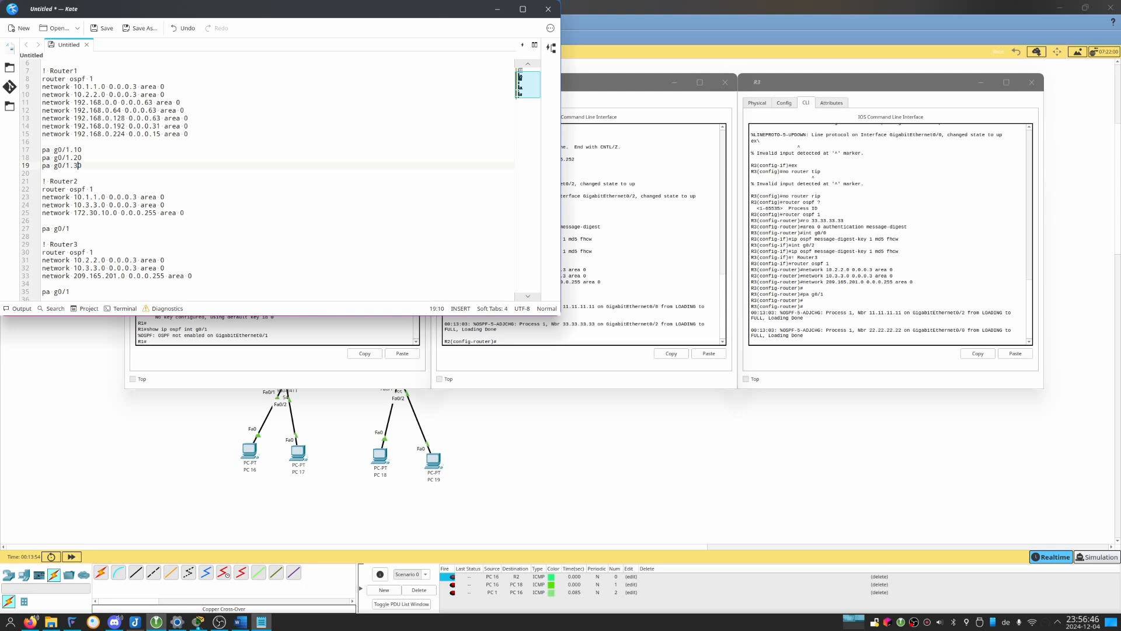
{"action": "key", "text": "ctrl+alt+Down"}
{"action": "key", "text": "BackSpace"}
{"action": "type", "text": "4"}
{"action": "key", "text": "ctrl+alt+Down"}
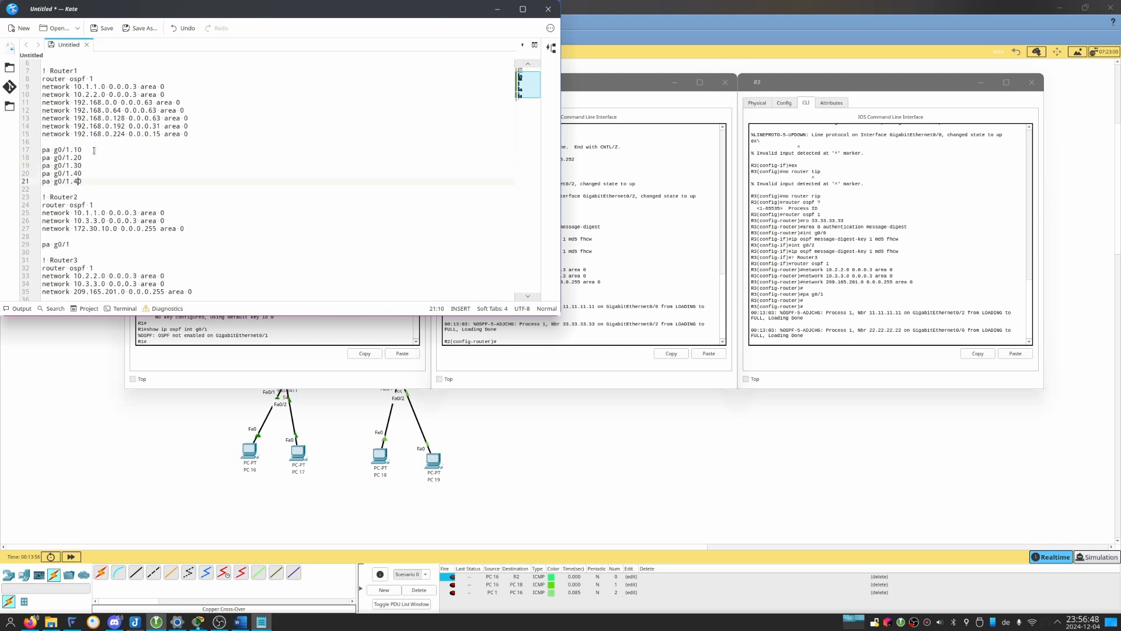
Copy the five Router1 pa lines from Kate and run them on R1 under OSPF process 1.
{"action": "key", "text": "Down"}
{"action": "key", "text": "shift+Up"}
{"action": "key", "text": "shift+Up"}
{"action": "key", "text": "shift+Up"}
{"action": "key", "text": "shift+Up"}
{"action": "key", "text": "shift+Up"}
{"action": "key", "text": "ctrl+c"}
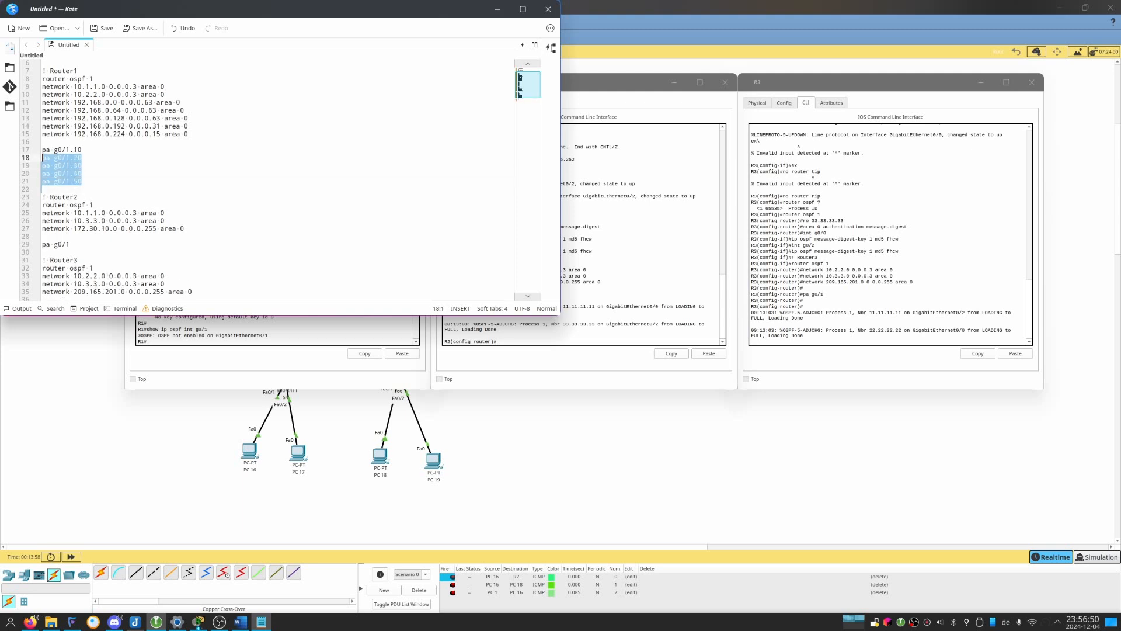
{"action": "left_click", "coordinate": [251, 342]}
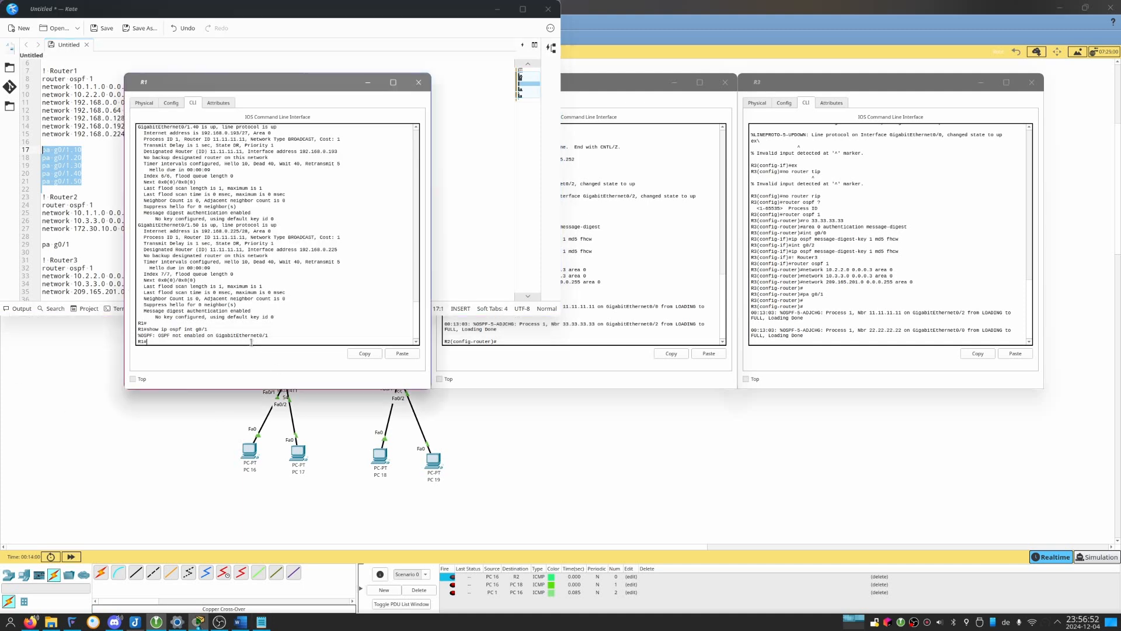
{"action": "type", "text": "conf t"}
{"action": "key", "text": "Return"}
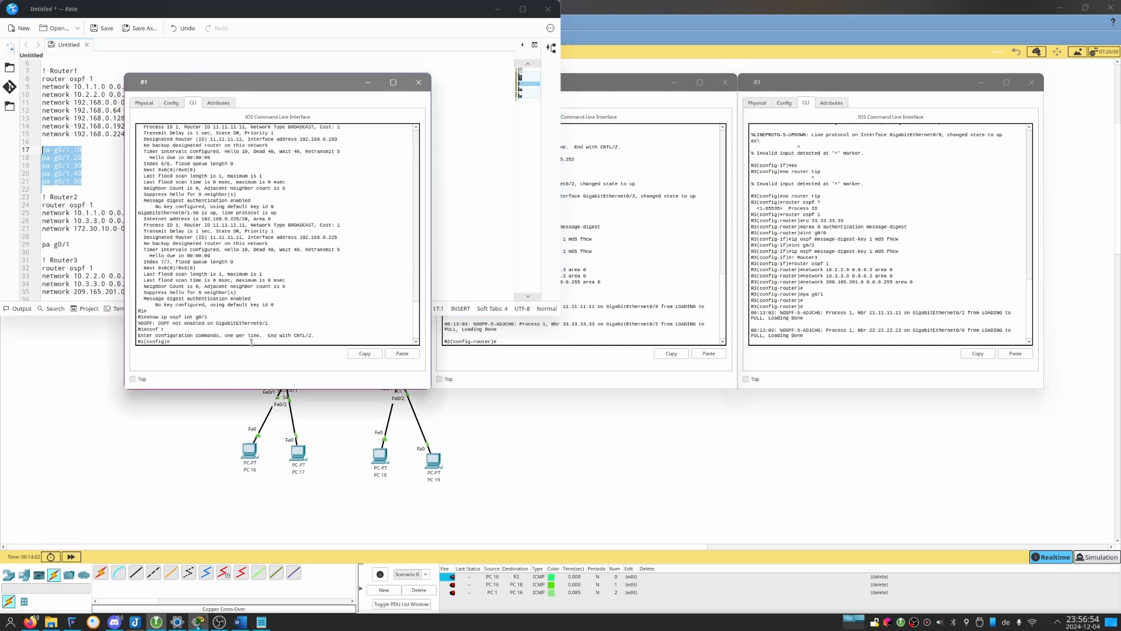
{"action": "type", "text": "rou so"}
{"action": "type", "text": " 1"}
{"action": "key", "text": "Return"}
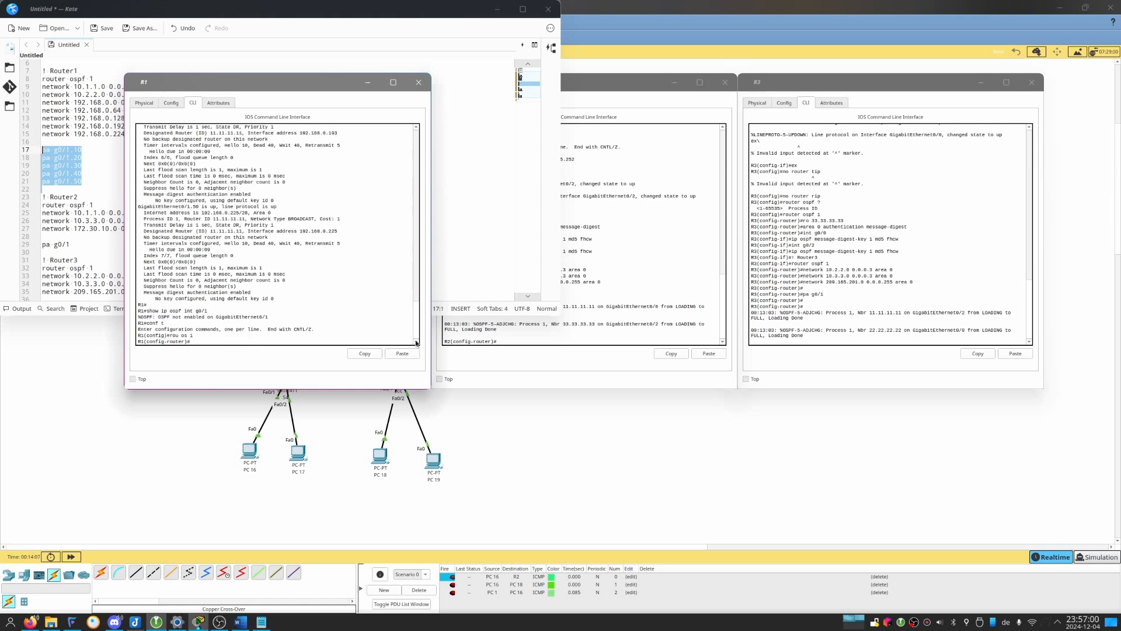
{"action": "left_click", "coordinate": [402, 353]}
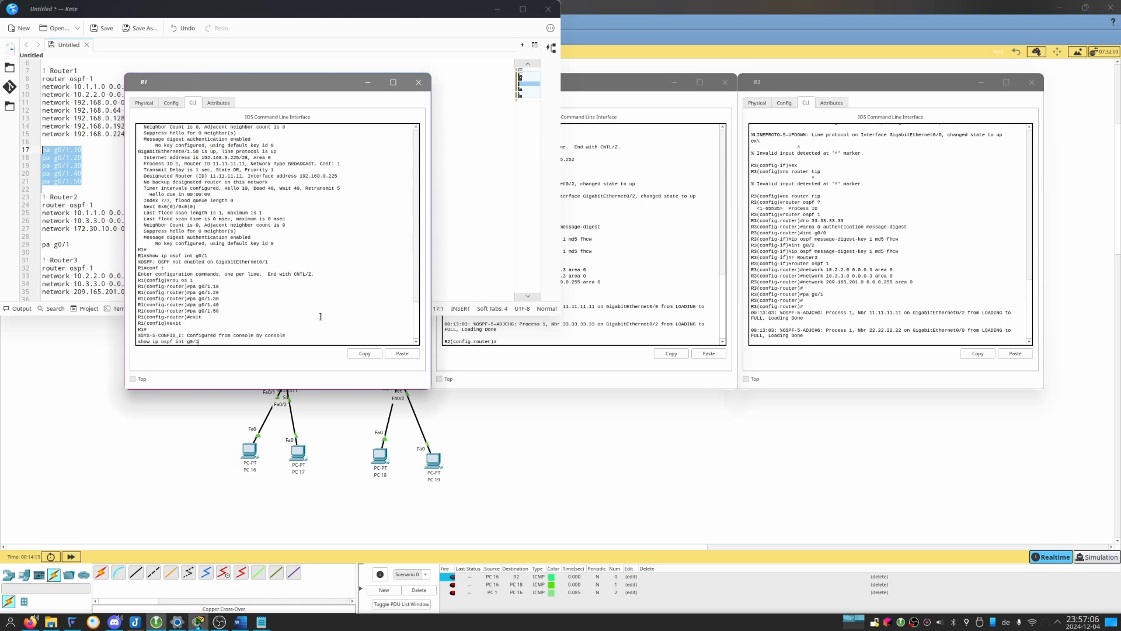
Check R1's OSPF state from privileged EXEC mode with show ip ospf int g0/1 and show ip ospf int.
{"action": "key", "text": "Return"}
{"action": "key", "text": "Up"}
{"action": "key", "text": "BackSpace"}
{"action": "key", "text": "BackSpace"}
{"action": "key", "text": "BackSpace"}
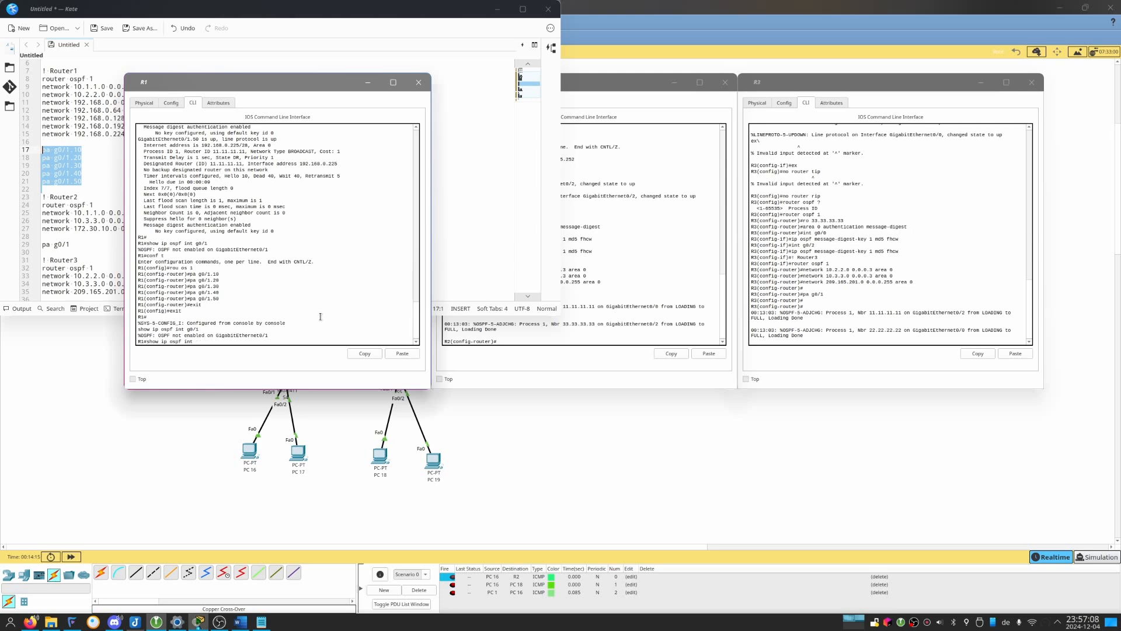
{"action": "key", "text": "Return"}
{"action": "key", "text": "q"}
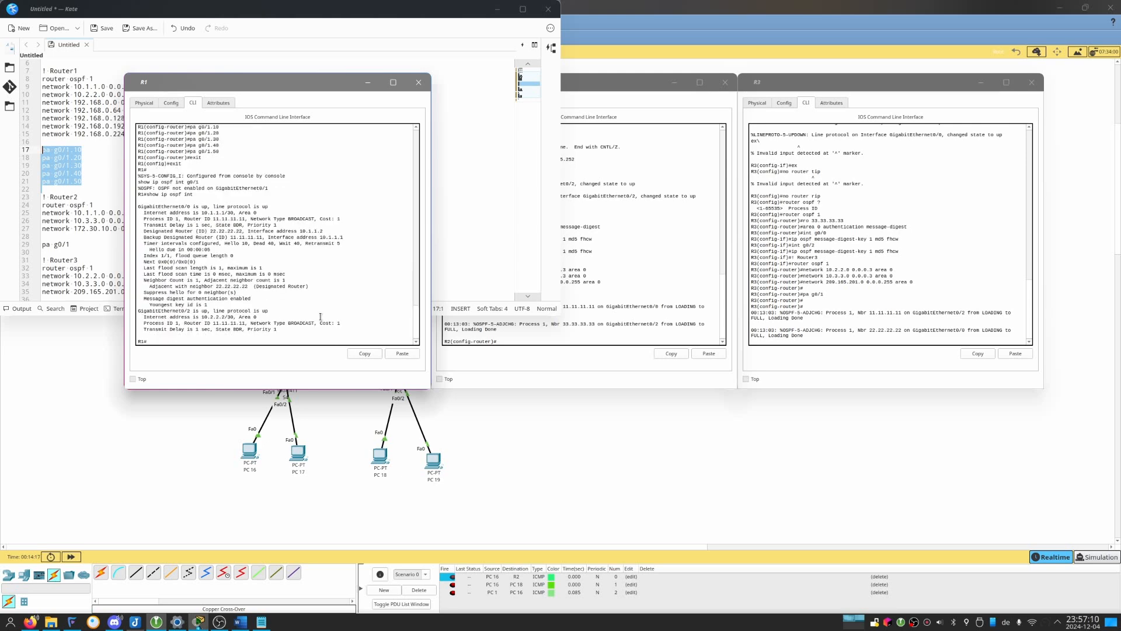
Rerun show ip ospf int on R1 and examine the hello and passive status of subinterfaces g0/1.10 to g0/1.50.
{"action": "key", "text": "Up"}
{"action": "key", "text": "Return"}
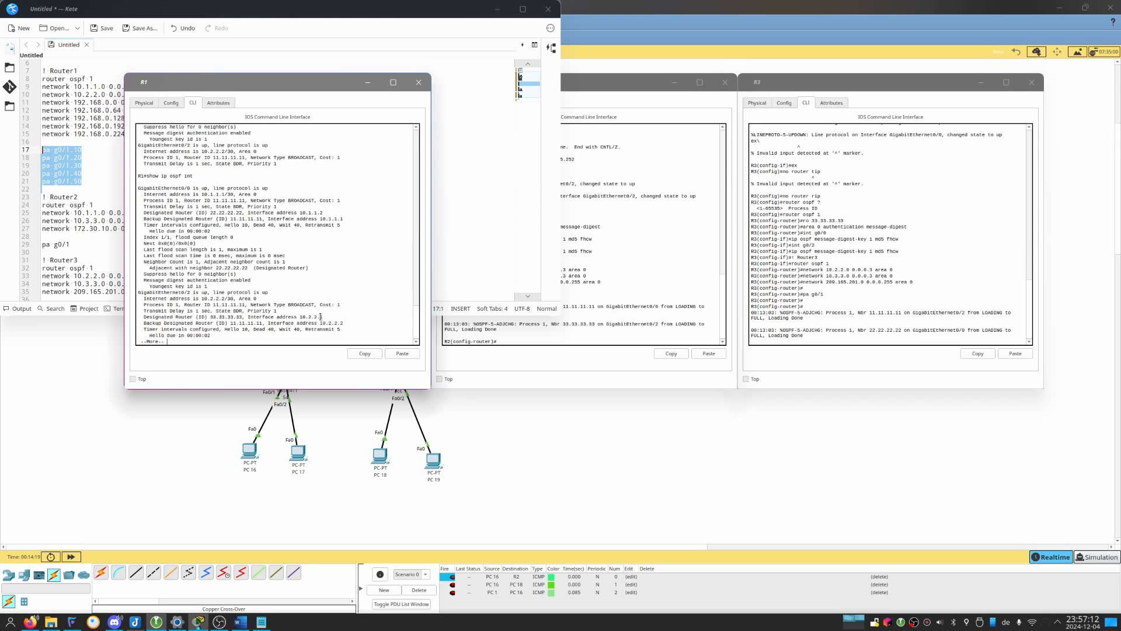
{"action": "key", "text": "Return"}
{"action": "key", "text": "Return"}
{"action": "key", "text": "Return"}
{"action": "key", "text": "Return"}
{"action": "key", "text": "Return"}
{"action": "key", "text": "Return"}
{"action": "key", "text": "Return"}
{"action": "key", "text": "Return"}
{"action": "key", "text": "Return"}
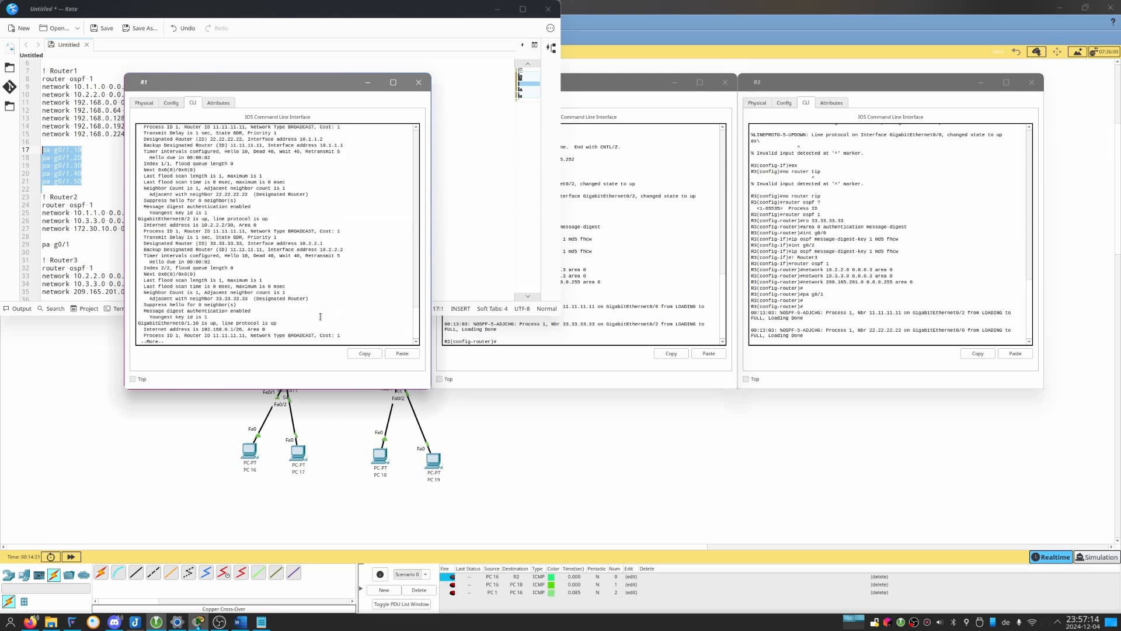
{"action": "key", "text": "Return"}
{"action": "key", "text": "Return"}
{"action": "key", "text": "Return"}
{"action": "key", "text": "Return"}
{"action": "key", "text": "Return"}
{"action": "key", "text": "Return"}
{"action": "key", "text": "Return"}
{"action": "key", "text": "Return"}
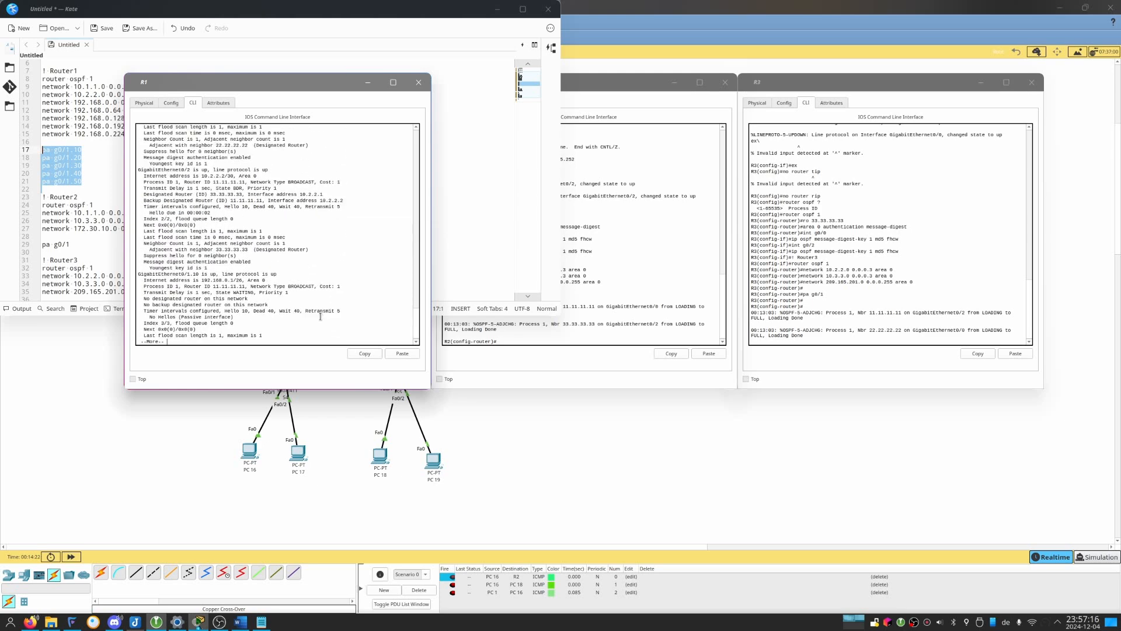
{"action": "left_click_drag", "start_coordinate": [157, 311], "coordinate": [338, 300]}
{"action": "key", "text": "Return"}
{"action": "key", "text": "Return"}
{"action": "key", "text": "Return"}
{"action": "key", "text": "Return"}
{"action": "key", "text": "Return"}
{"action": "key", "text": "Return"}
{"action": "key", "text": "Return"}
{"action": "key", "text": "Return"}
{"action": "key", "text": "Return"}
{"action": "key", "text": "Return"}
{"action": "key", "text": "Return"}
{"action": "key", "text": "Return"}
{"action": "key", "text": "Return"}
{"action": "key", "text": "Return"}
{"action": "key", "text": "Return"}
{"action": "key", "text": "Return"}
{"action": "key", "text": "Return"}
{"action": "key", "text": "Return"}
{"action": "key", "text": "Return"}
{"action": "key", "text": "Return"}
{"action": "key", "text": "Return"}
{"action": "key", "text": "Return"}
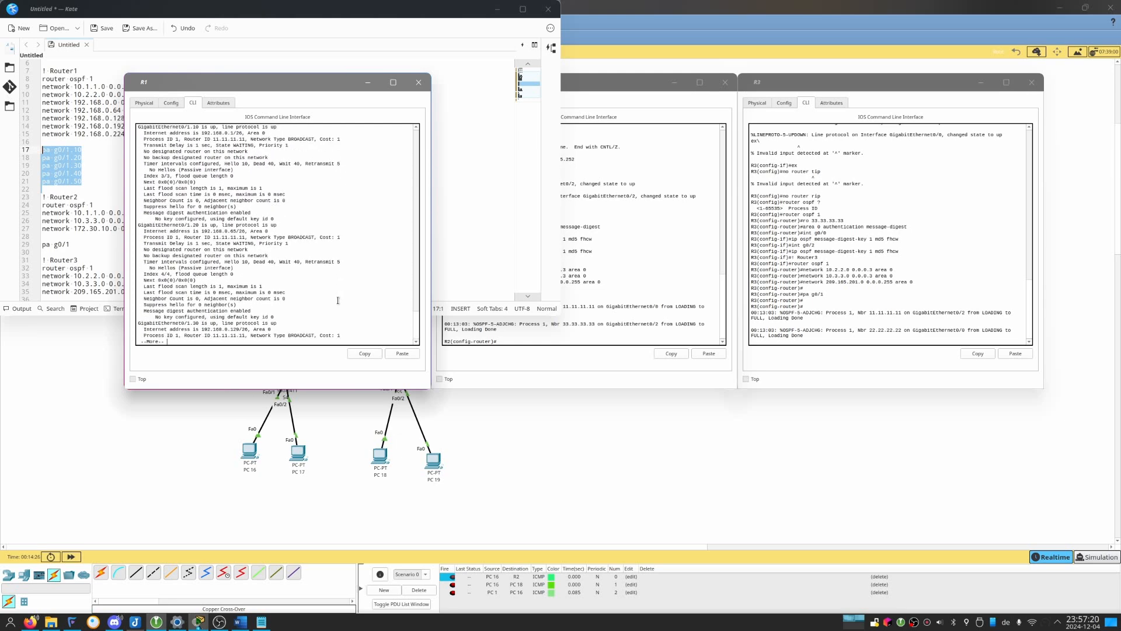
{"action": "key", "text": "Return"}
{"action": "key", "text": "Return"}
{"action": "key", "text": "Return"}
{"action": "key", "text": "Return"}
{"action": "key", "text": "Return"}
{"action": "key", "text": "Return"}
{"action": "key", "text": "Return"}
{"action": "key", "text": "Return"}
{"action": "key", "text": "Return"}
{"action": "key", "text": "Return"}
{"action": "key", "text": "Return"}
{"action": "key", "text": "Return"}
{"action": "key", "text": "Return"}
{"action": "key", "text": "Return"}
{"action": "key", "text": "Return"}
{"action": "key", "text": "Return"}
{"action": "key", "text": "Return"}
{"action": "key", "text": "Return"}
{"action": "key", "text": "Return"}
{"action": "key", "text": "Return"}
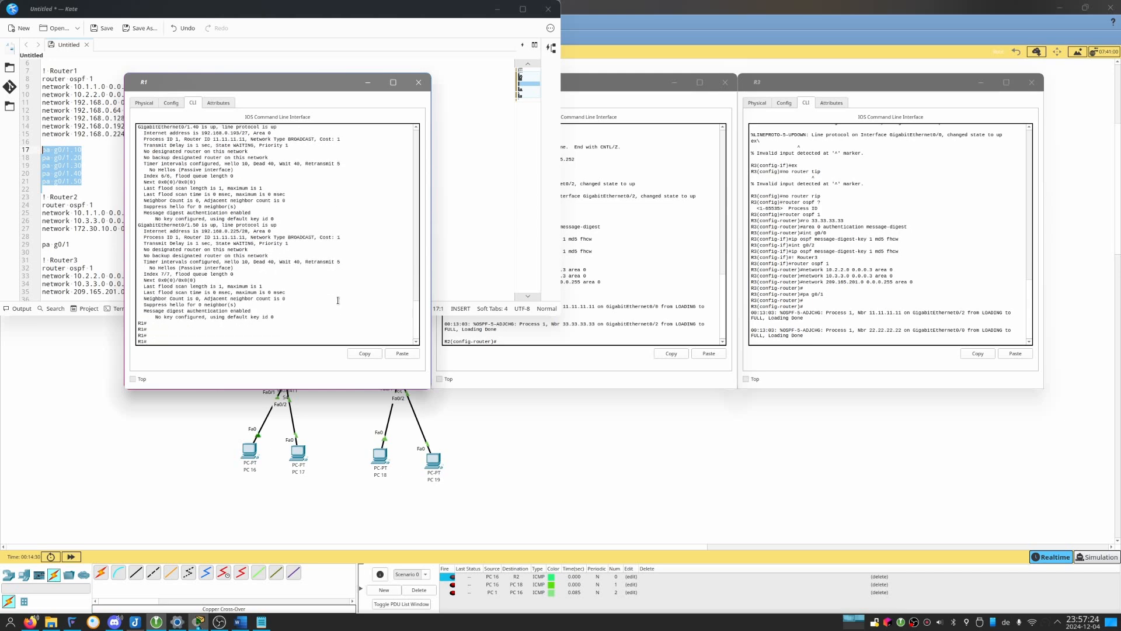
Return R2 to privileged EXEC mode and examine its OSPF interface details with sh ip os in.
{"action": "left_click", "coordinate": [686, 249]}
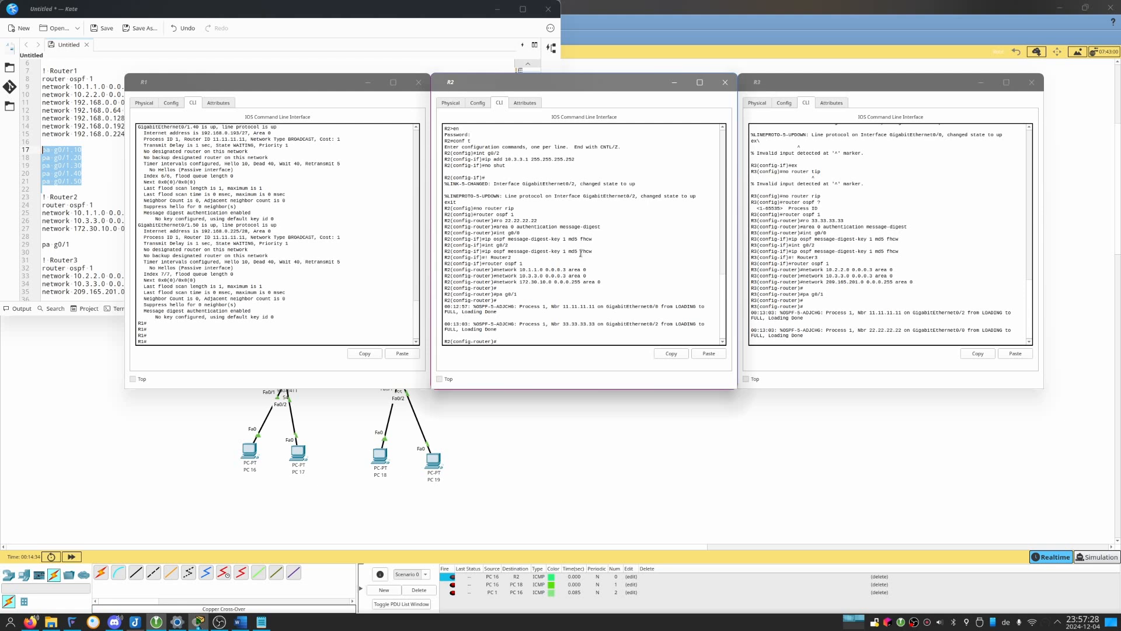
{"action": "key", "text": "ctrl+z"}
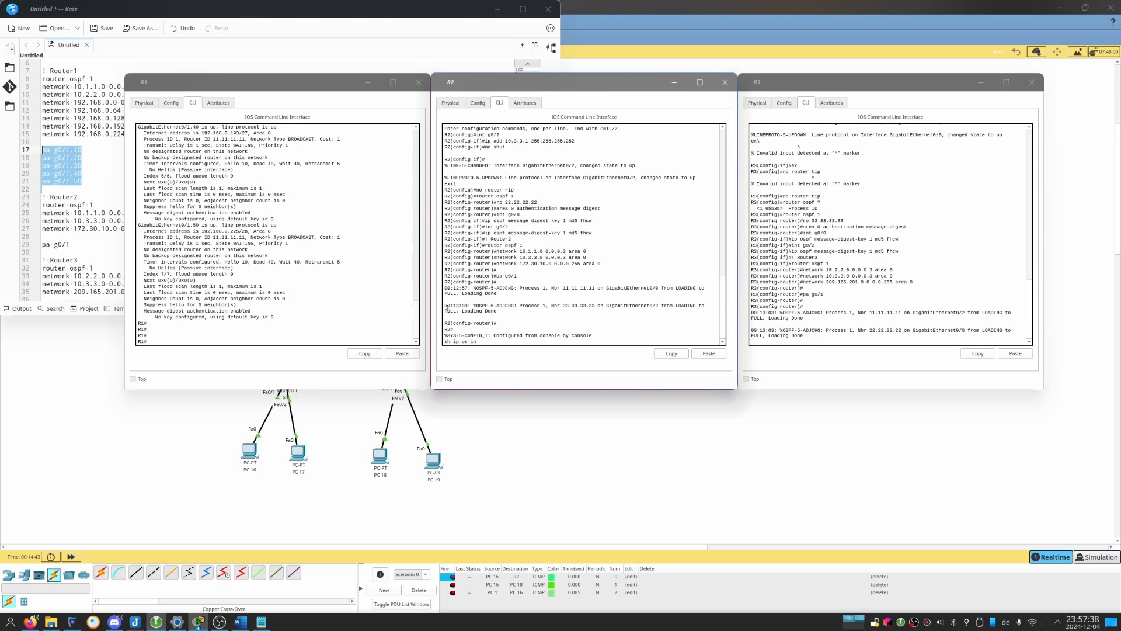
{"action": "key", "text": "Return"}
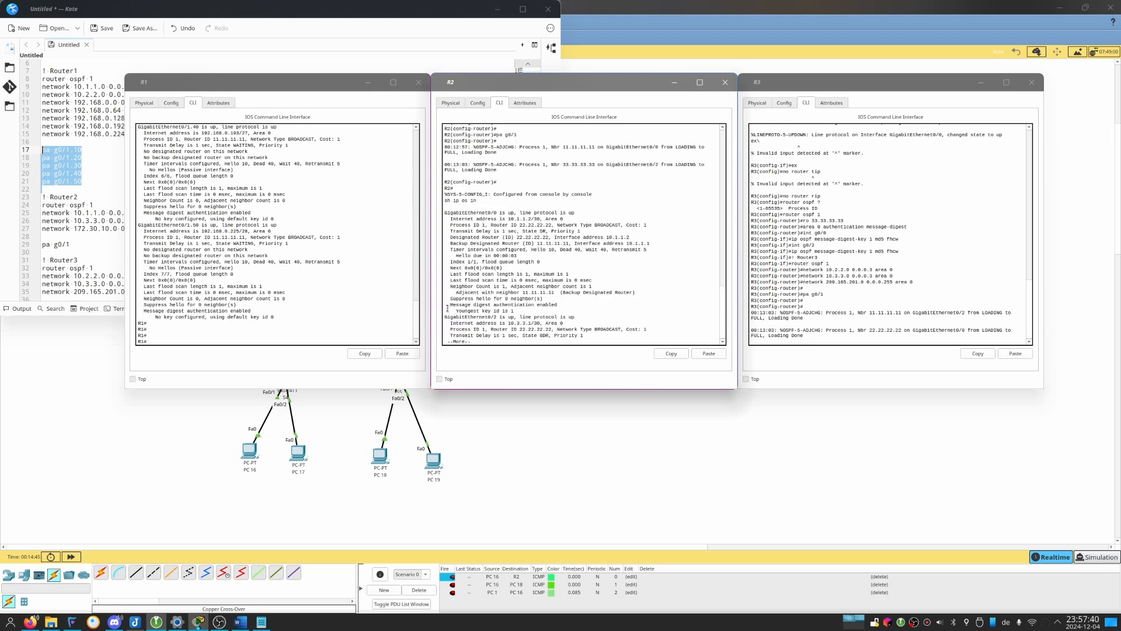
{"action": "key", "text": "Return"}
{"action": "key", "text": "Return"}
{"action": "key", "text": "Return"}
{"action": "key", "text": "Return"}
{"action": "key", "text": "Return"}
{"action": "key", "text": "Return"}
{"action": "key", "text": "Return"}
{"action": "key", "text": "Return"}
{"action": "key", "text": "Return"}
{"action": "key", "text": "Return"}
{"action": "key", "text": "Return"}
{"action": "key", "text": "Return"}
{"action": "key", "text": "Return"}
{"action": "key", "text": "Return"}
{"action": "key", "text": "Return"}
{"action": "key", "text": "Return"}
{"action": "key", "text": "Return"}
{"action": "key", "text": "Return"}
{"action": "key", "text": "Return"}
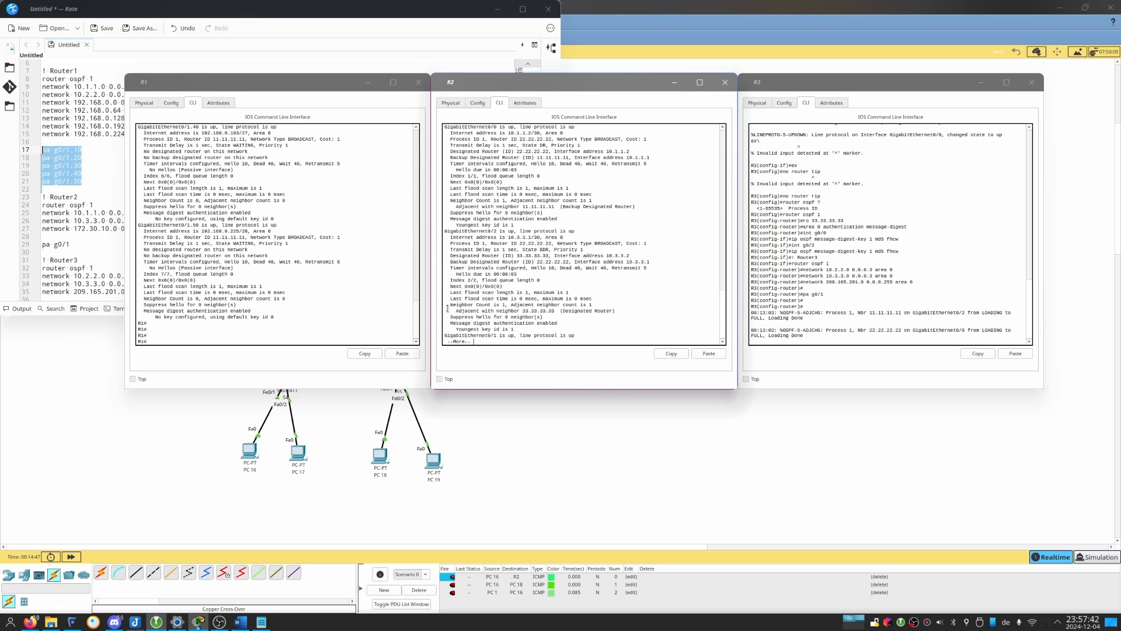
{"action": "key", "text": "Return"}
{"action": "key", "text": "Return"}
{"action": "key", "text": "Return"}
{"action": "key", "text": "Return"}
{"action": "key", "text": "Return"}
{"action": "key", "text": "Return"}
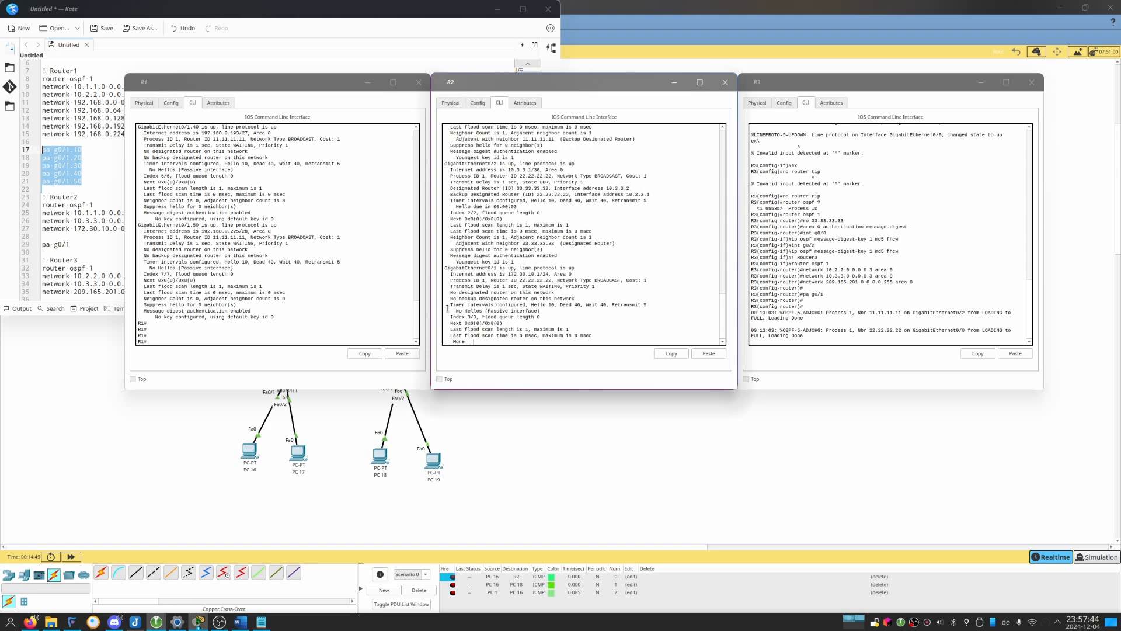
{"action": "key", "text": "Return"}
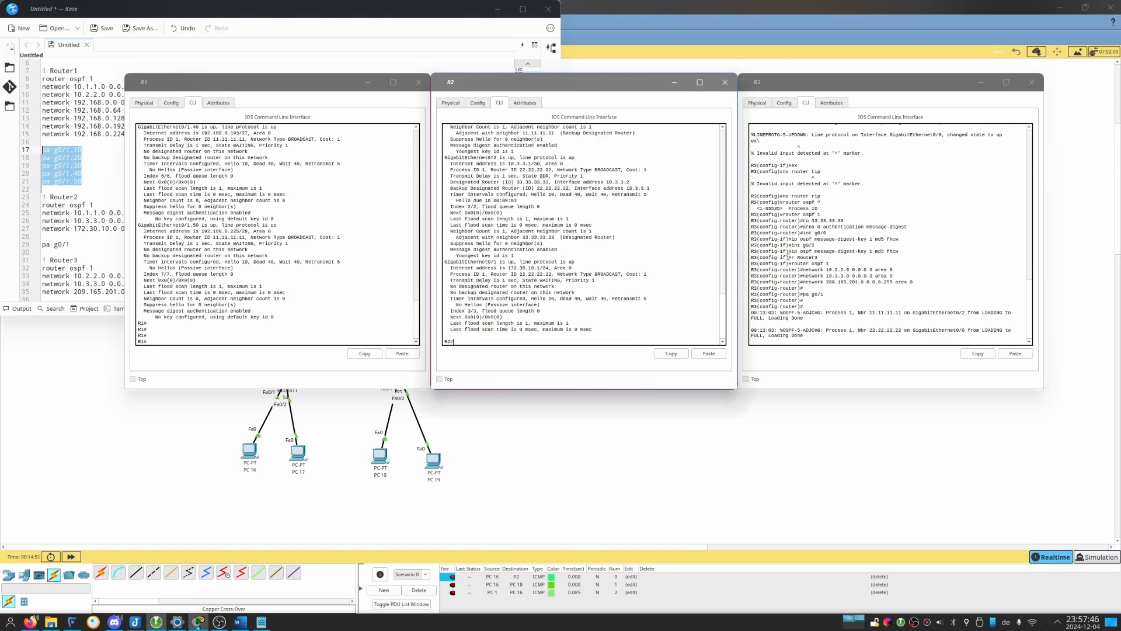
Return R3 to privileged EXEC mode and try the command sh ip os pa.
{"action": "left_click", "coordinate": [811, 255]}
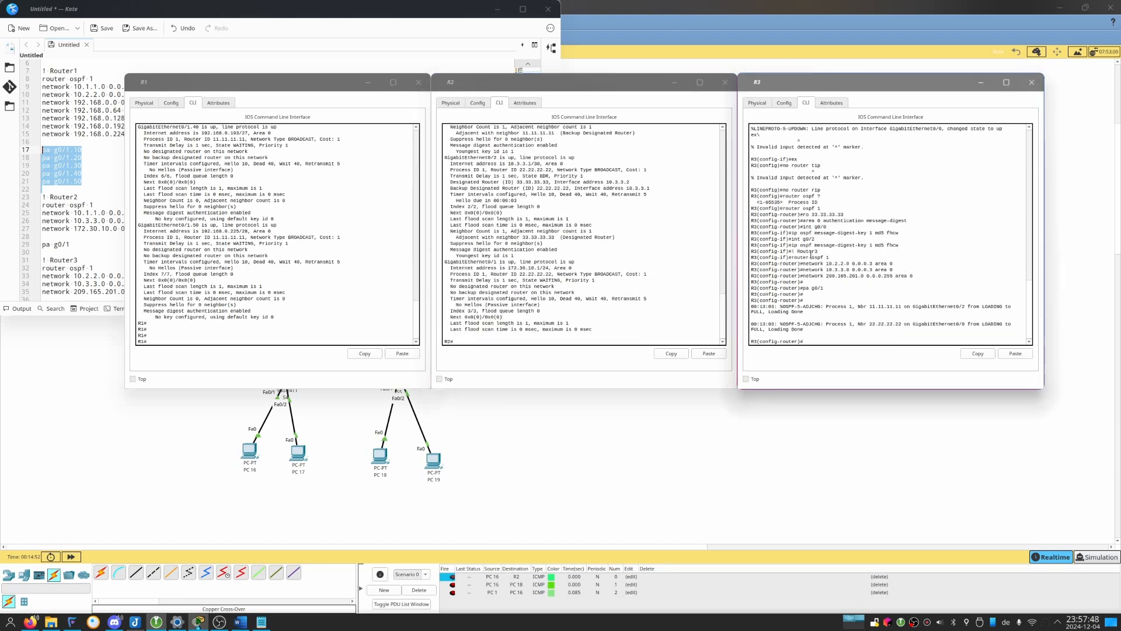
{"action": "key", "text": "ctrl+z"}
{"action": "type", "text": "sho"}
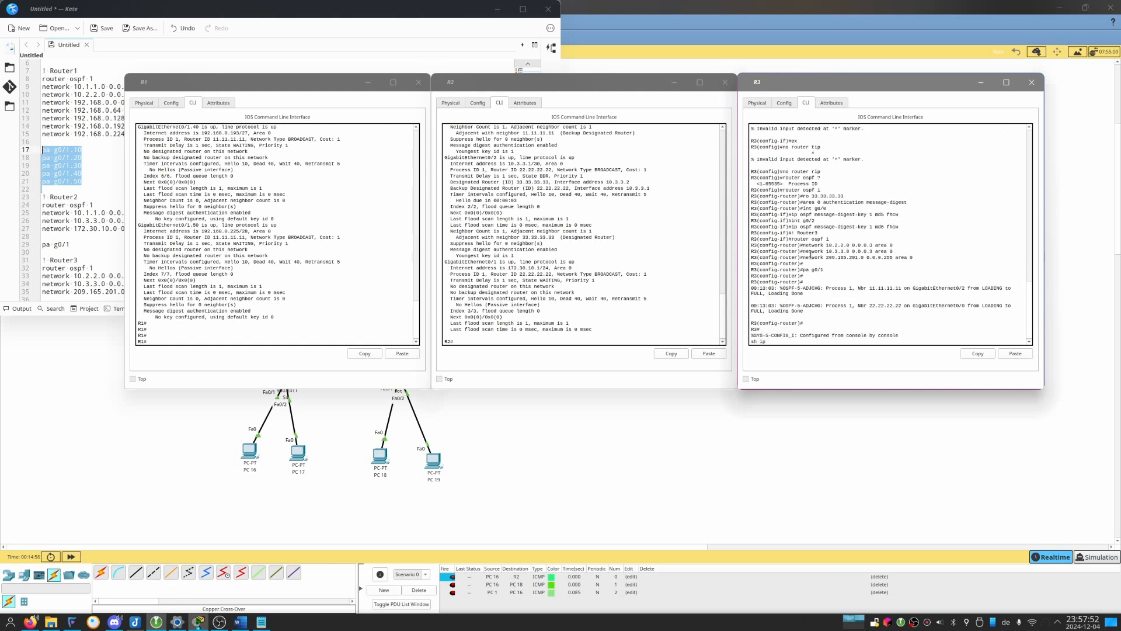
{"action": "type", "text": "ip os pa"}
{"action": "key", "text": "Return"}
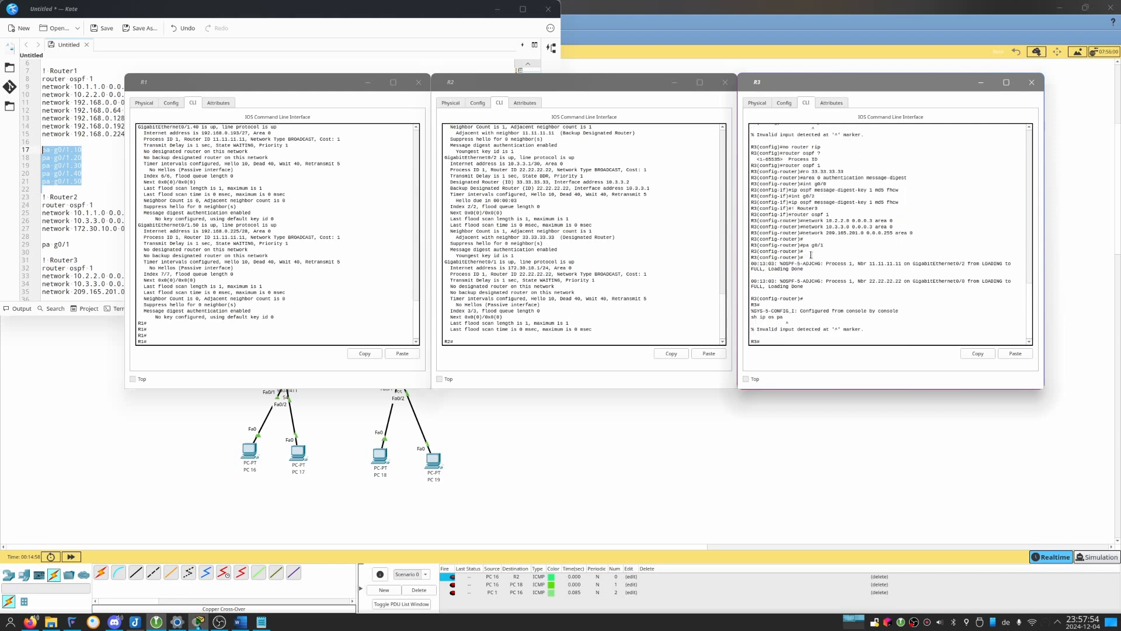
Run sh ip os in on R3 and examine the hello and passive status of its OSPF interfaces.
{"action": "key", "text": "Return"}
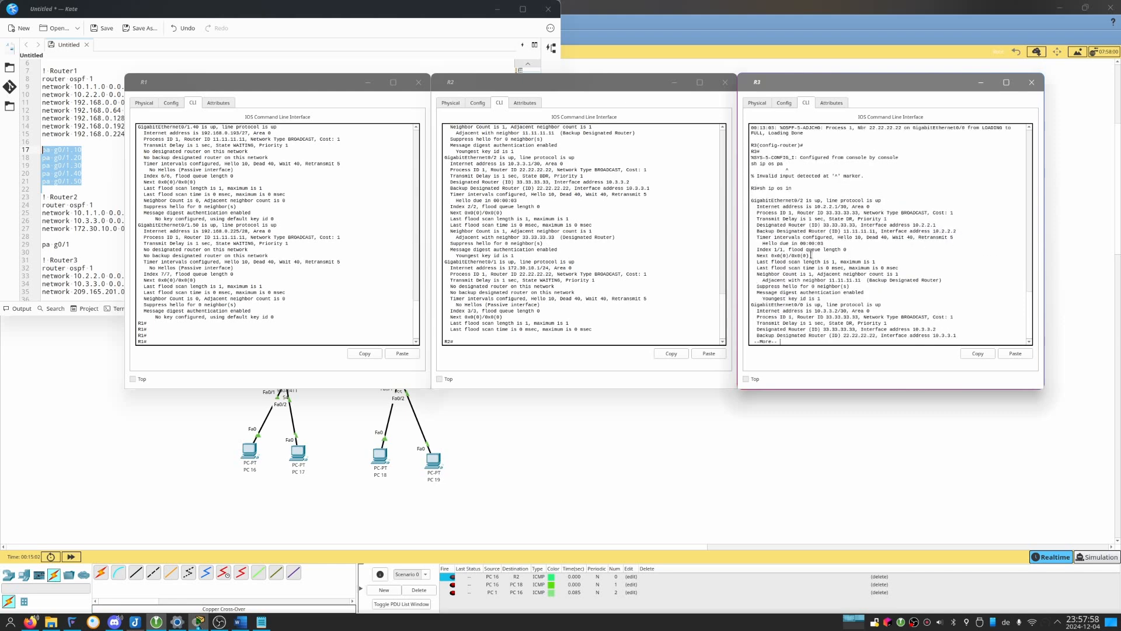
{"action": "key", "text": "Return"}
{"action": "key", "text": "Return"}
{"action": "key", "text": "Return"}
{"action": "key", "text": "Return"}
{"action": "key", "text": "Return"}
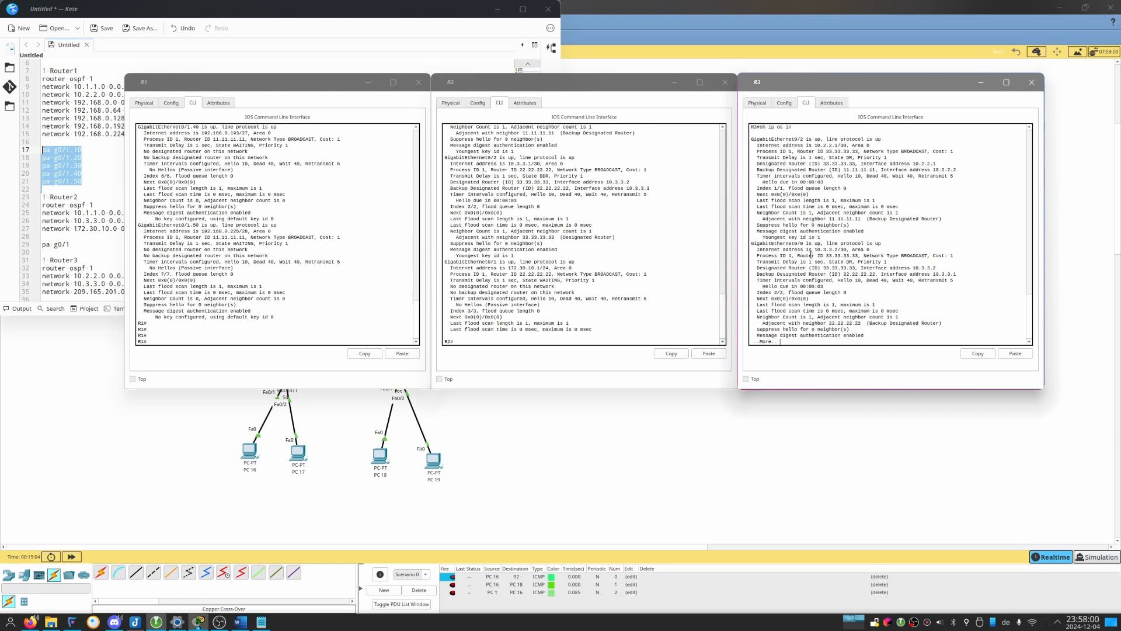
{"action": "key", "text": "Return"}
{"action": "key", "text": "Return"}
{"action": "key", "text": "Return"}
{"action": "key", "text": "Return"}
{"action": "key", "text": "Return"}
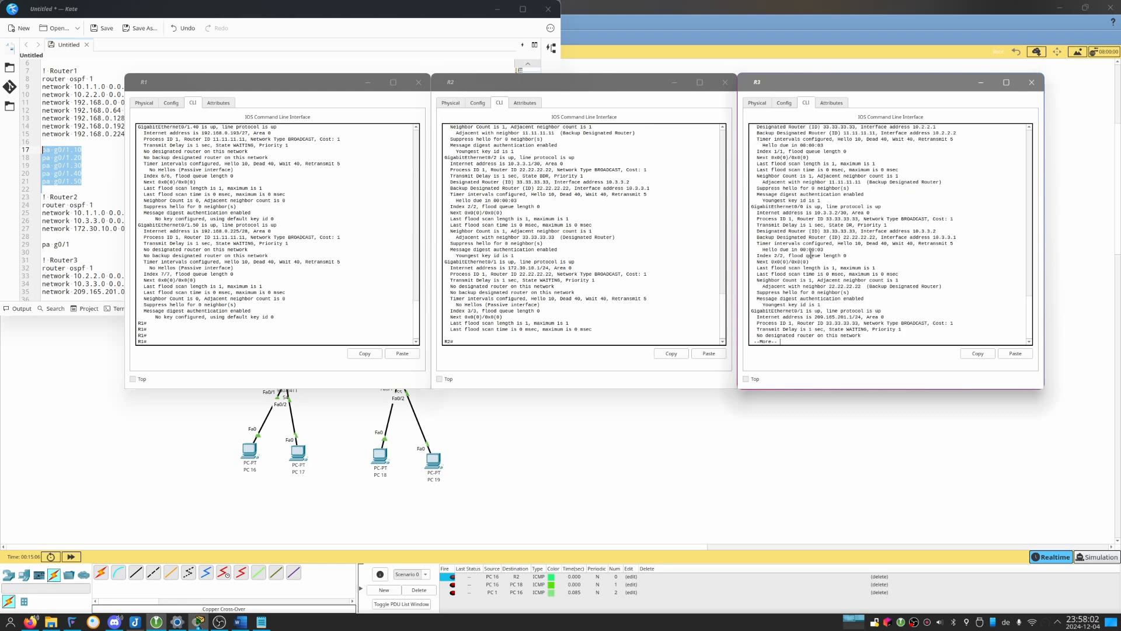
{"action": "key", "text": "Return"}
{"action": "key", "text": "Return"}
{"action": "key", "text": "Return"}
{"action": "key", "text": "Return"}
{"action": "key", "text": "Return"}
{"action": "key", "text": "Return"}
{"action": "key", "text": "Return"}
{"action": "key", "text": "Return"}
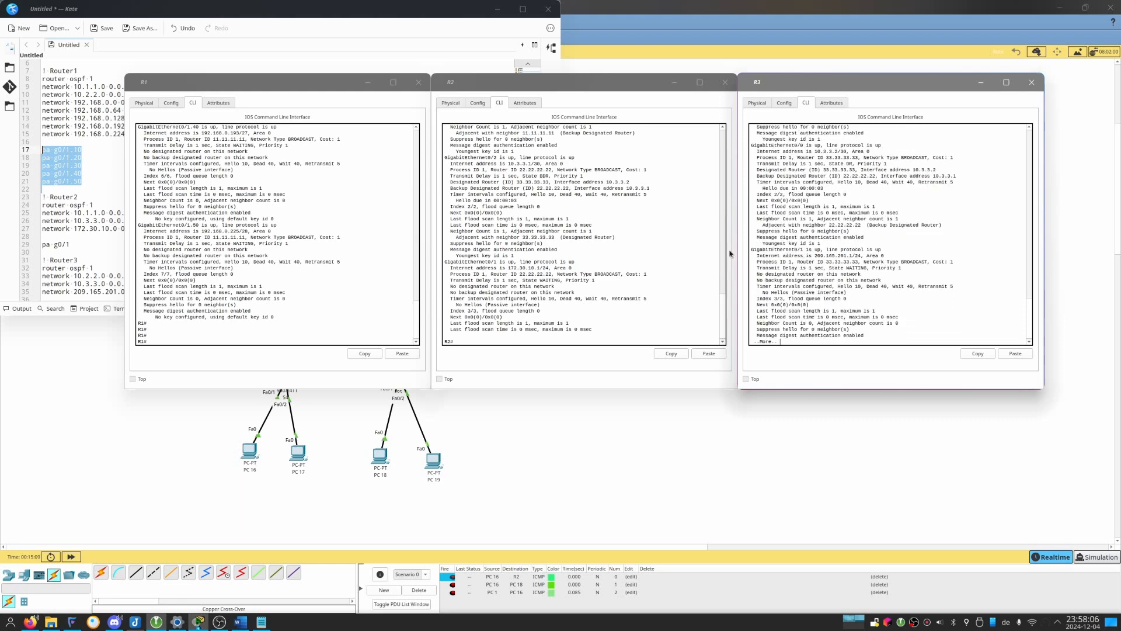
{"action": "key", "text": "Return"}
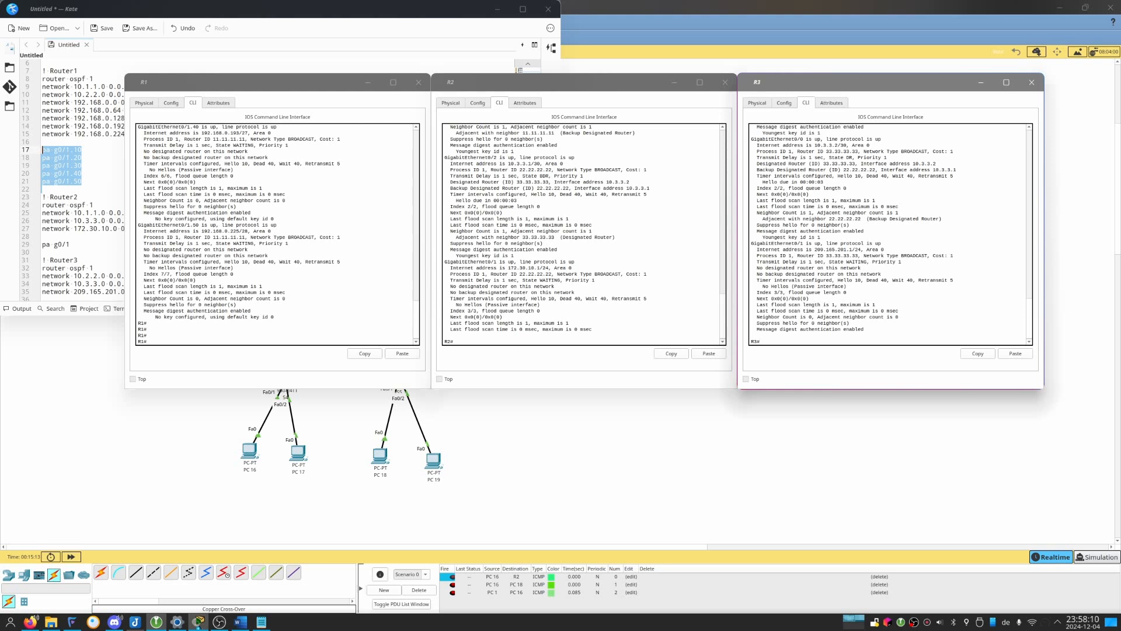
List R1's OSPF neighbors with sh ip os ne and try to copy that command from the console output.
{"action": "left_click", "coordinate": [333, 311]}
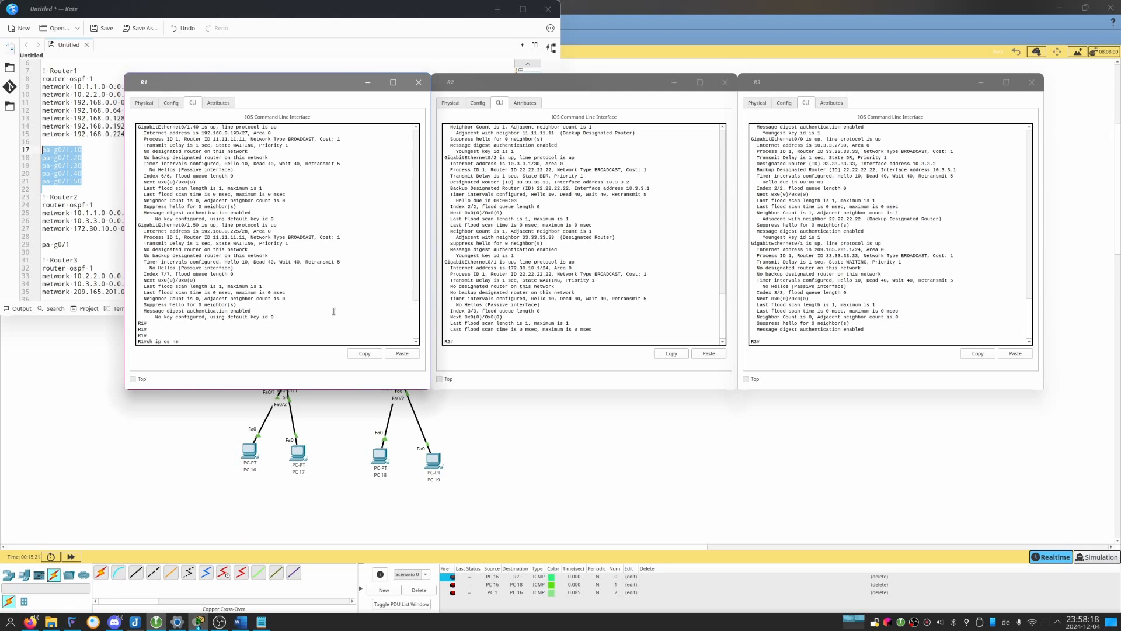
{"action": "key", "text": "Return"}
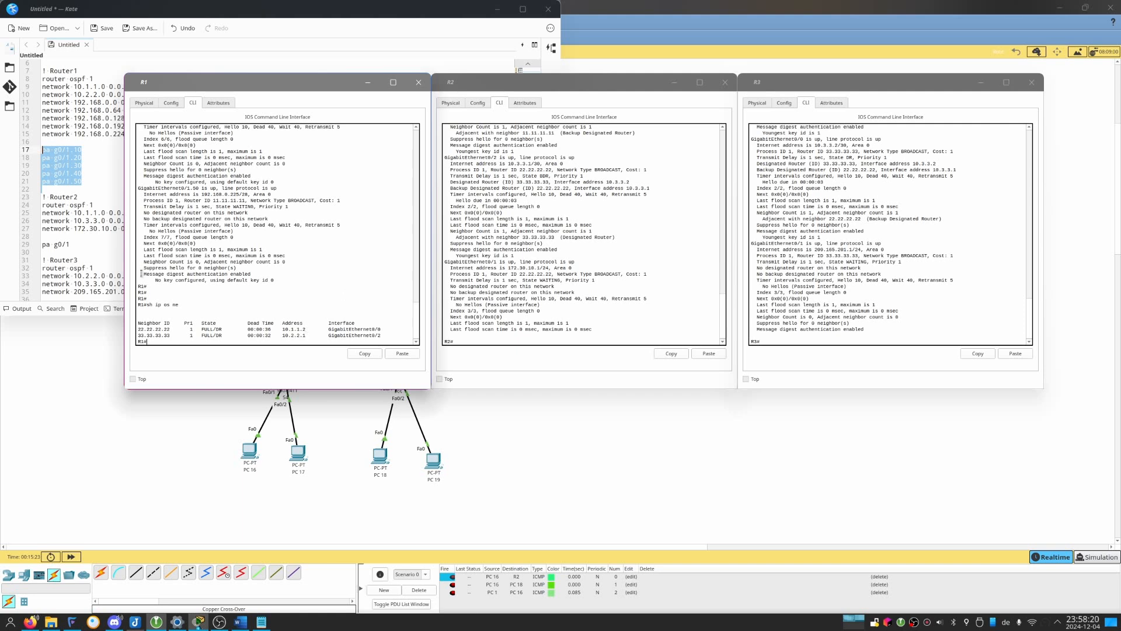
{"action": "left_click_drag", "start_coordinate": [147, 304], "coordinate": [177, 303]}
{"action": "left_click", "coordinate": [391, 354]}
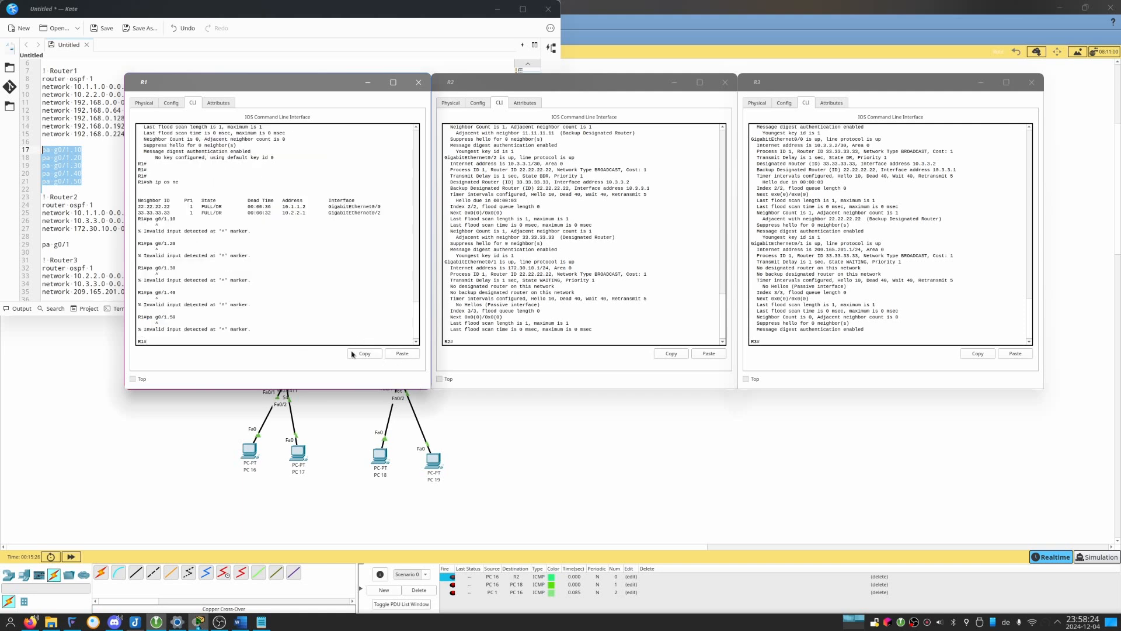
Copy the sh ip os ne command from R1's console and run it on R2.
{"action": "double_click", "coordinate": [149, 181]}
{"action": "left_click_drag", "start_coordinate": [149, 181], "coordinate": [179, 182]}
{"action": "left_click", "coordinate": [375, 355]}
{"action": "left_click", "coordinate": [604, 275]}
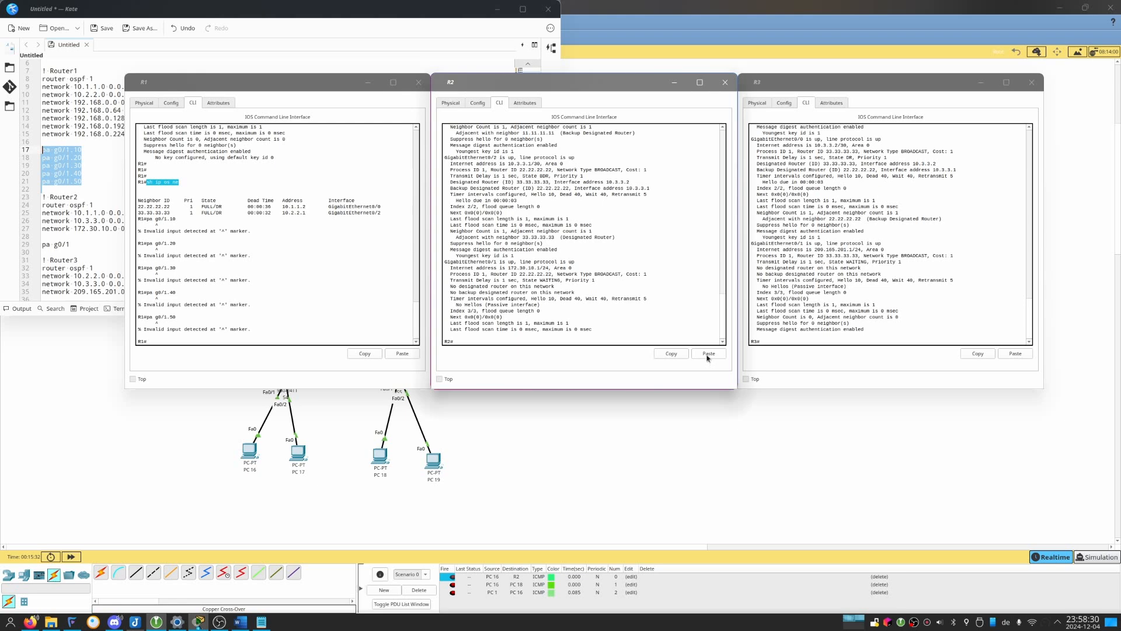
{"action": "key", "text": "Return"}
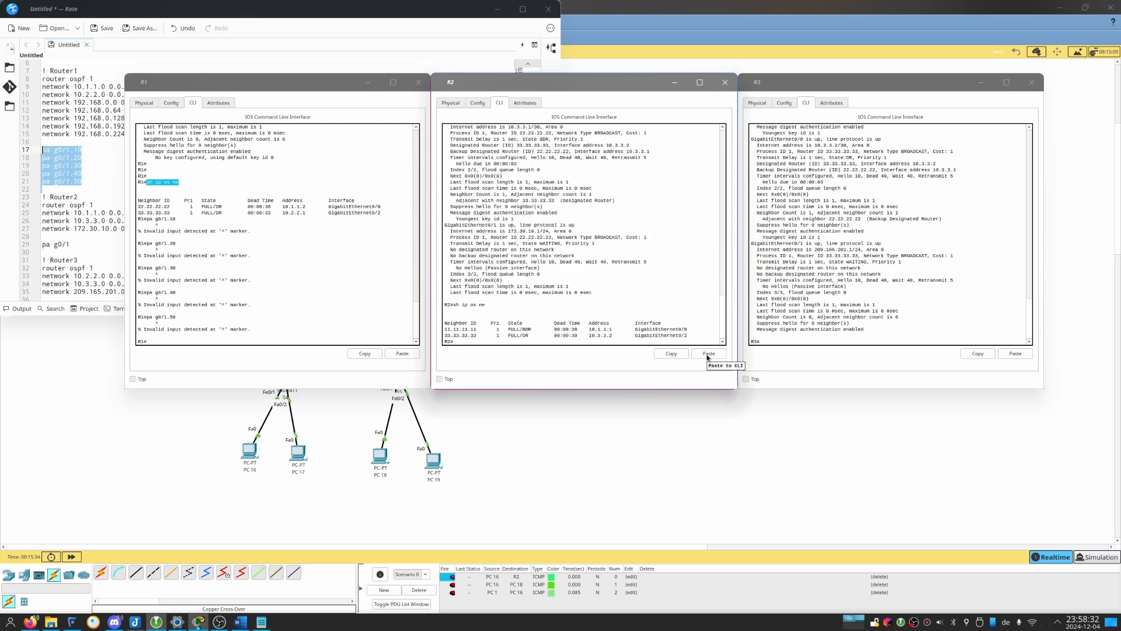
Run the copied sh ip os ne command on R3 and compare the neighbor tables of all three routers.
{"action": "left_click", "coordinate": [988, 329]}
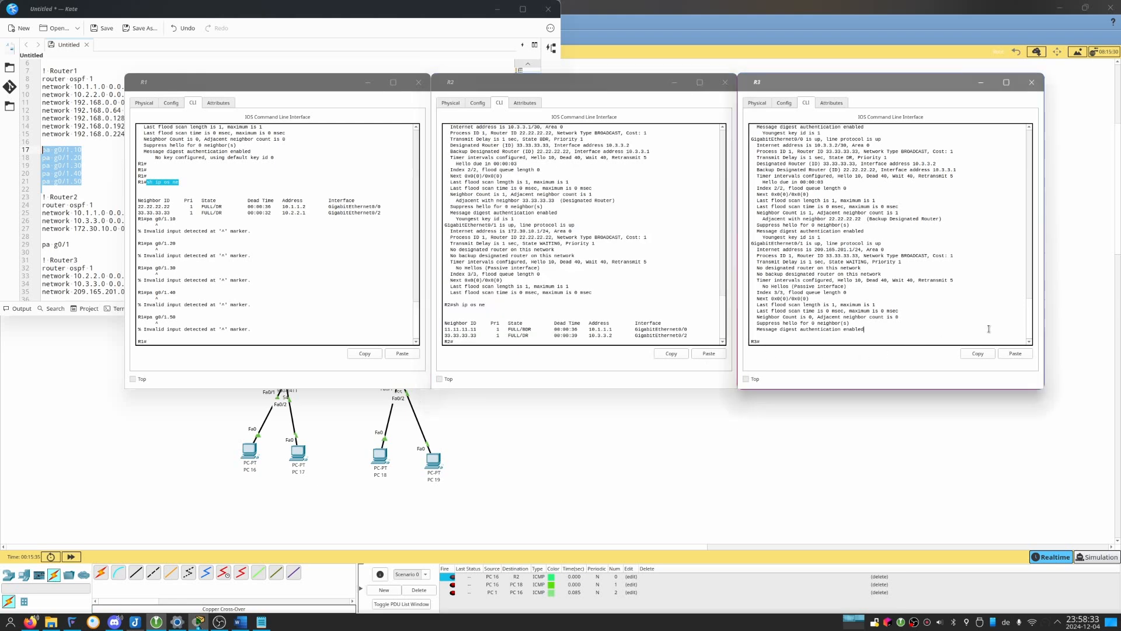
{"action": "left_click", "coordinate": [1008, 357]}
{"action": "key", "text": "Return"}
{"action": "left_click_drag", "start_coordinate": [445, 335], "coordinate": [633, 342]}
{"action": "left_click", "coordinate": [571, 273]}
{"action": "left_click_drag", "start_coordinate": [200, 281], "coordinate": [293, 280]}
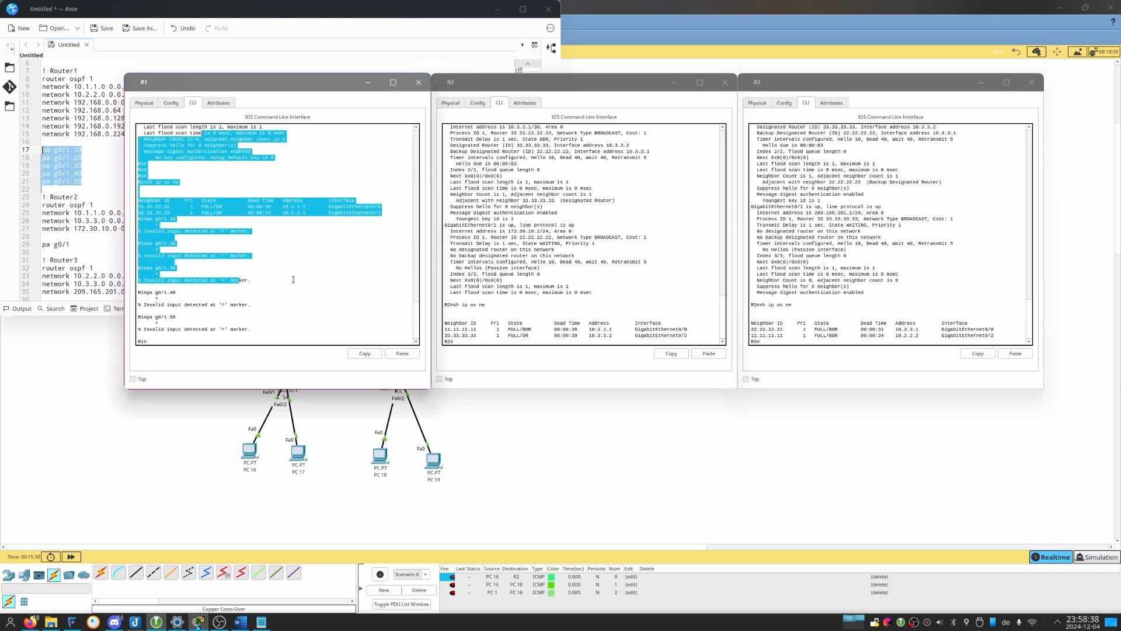
{"action": "left_click", "coordinate": [292, 280]}
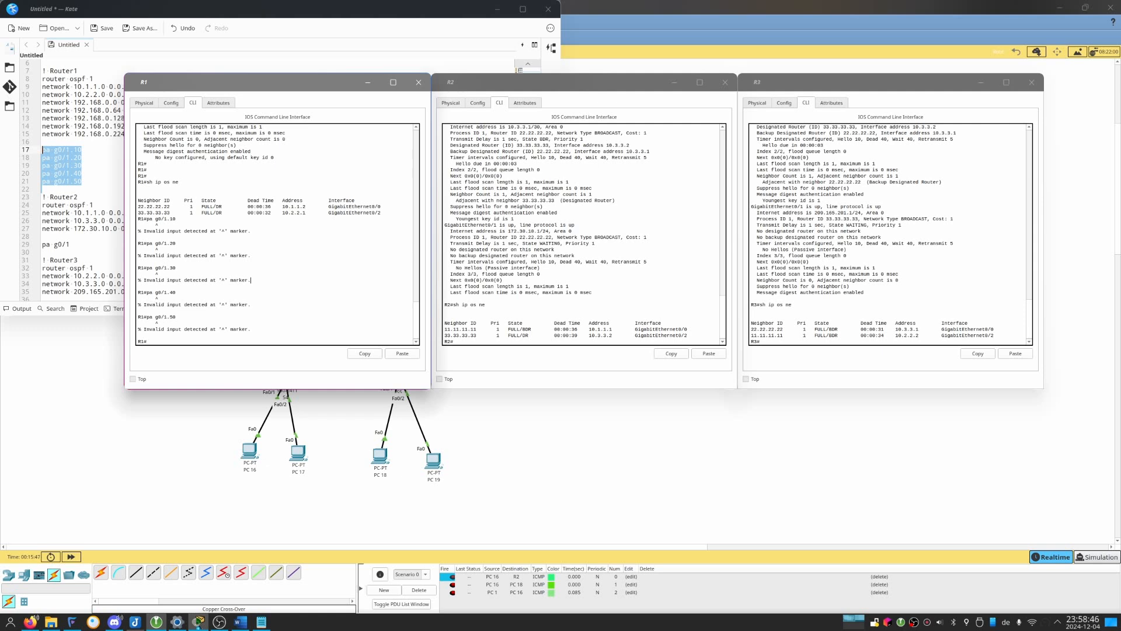
Bring the topology workspace to the front, activate the simple PDU tool and delete the three existing PDUs from Scenario 0.
{"action": "key", "text": "alt+Tab"}
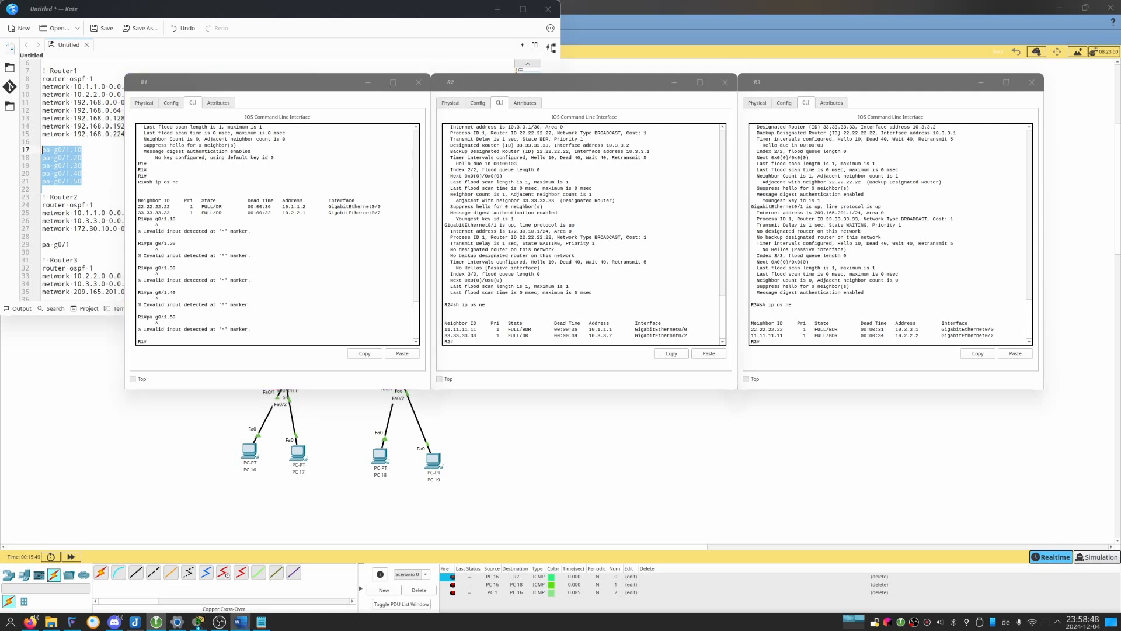
{"action": "left_click", "coordinate": [737, 469]}
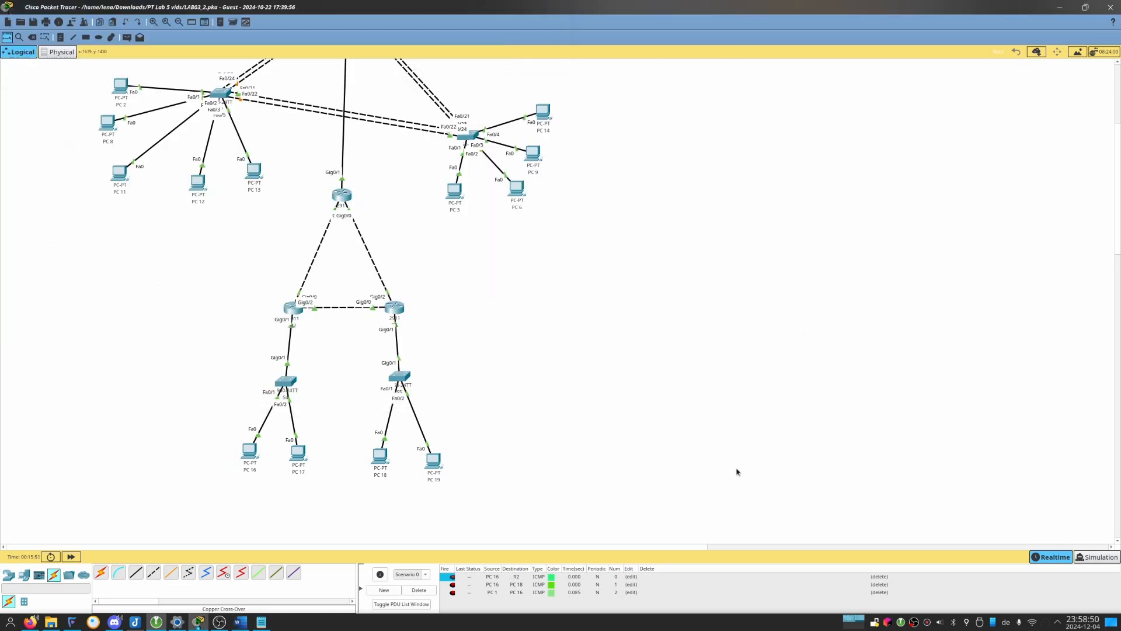
{"action": "scroll", "coordinate": [486, 295], "scroll_direction": "up", "scroll_amount": 3}
{"action": "scroll", "coordinate": [486, 294], "scroll_direction": "down", "scroll_amount": 2}
{"action": "scroll", "coordinate": [484, 287], "scroll_direction": "up", "scroll_amount": 1}
{"action": "scroll", "coordinate": [484, 287], "scroll_direction": "up", "scroll_amount": 1}
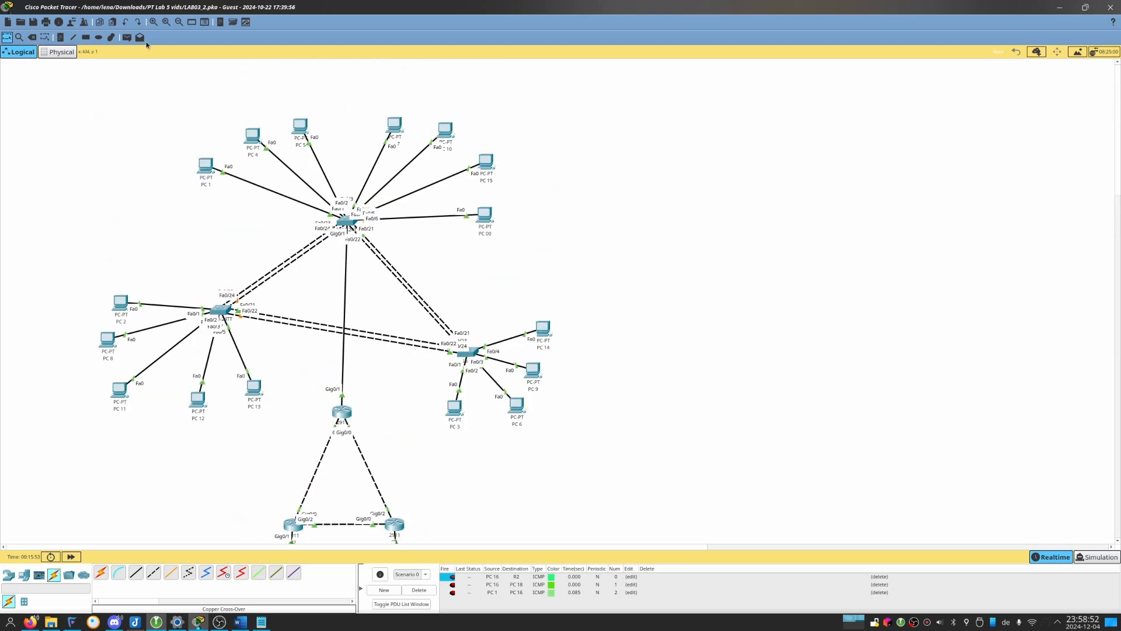
{"action": "left_click", "coordinate": [127, 36]}
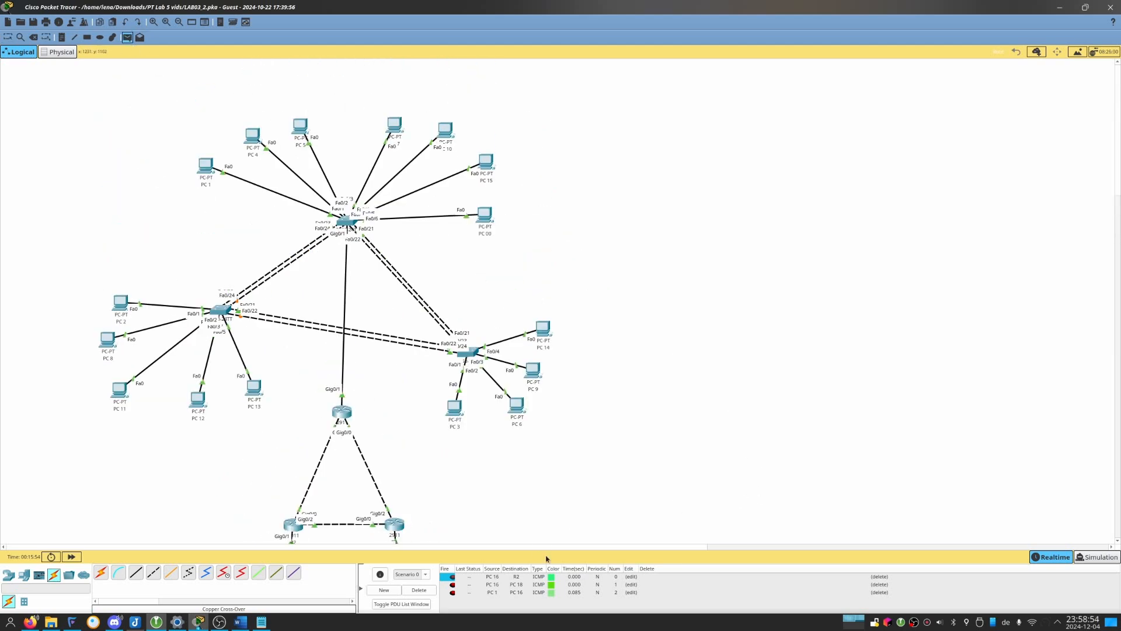
{"action": "left_click", "coordinate": [887, 576]}
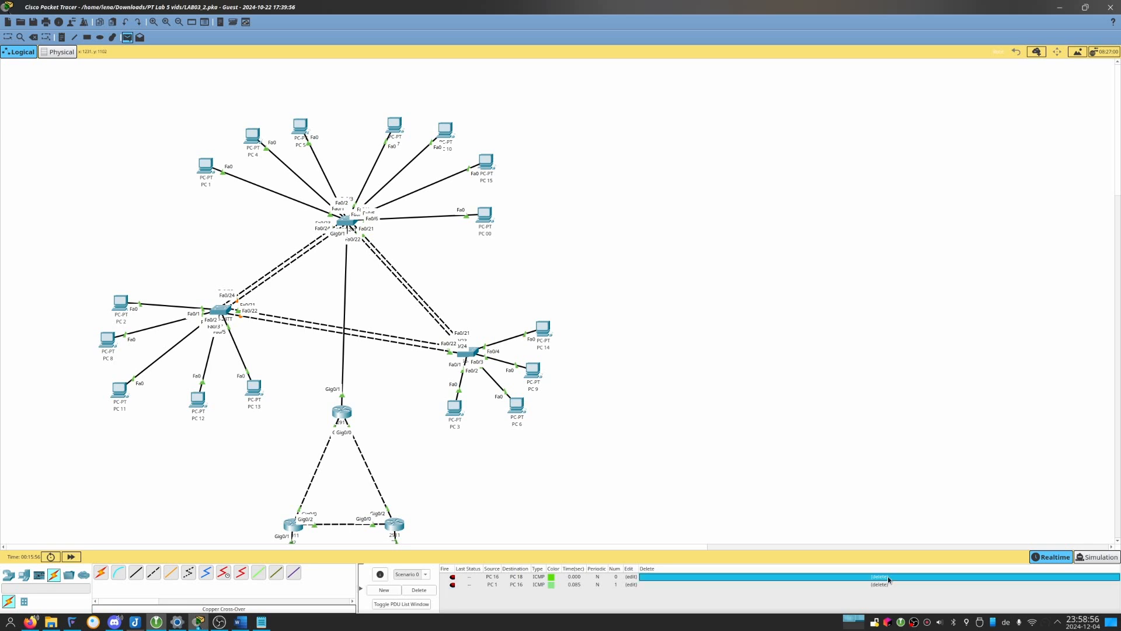
{"action": "left_click", "coordinate": [887, 576]}
{"action": "left_click", "coordinate": [887, 576]}
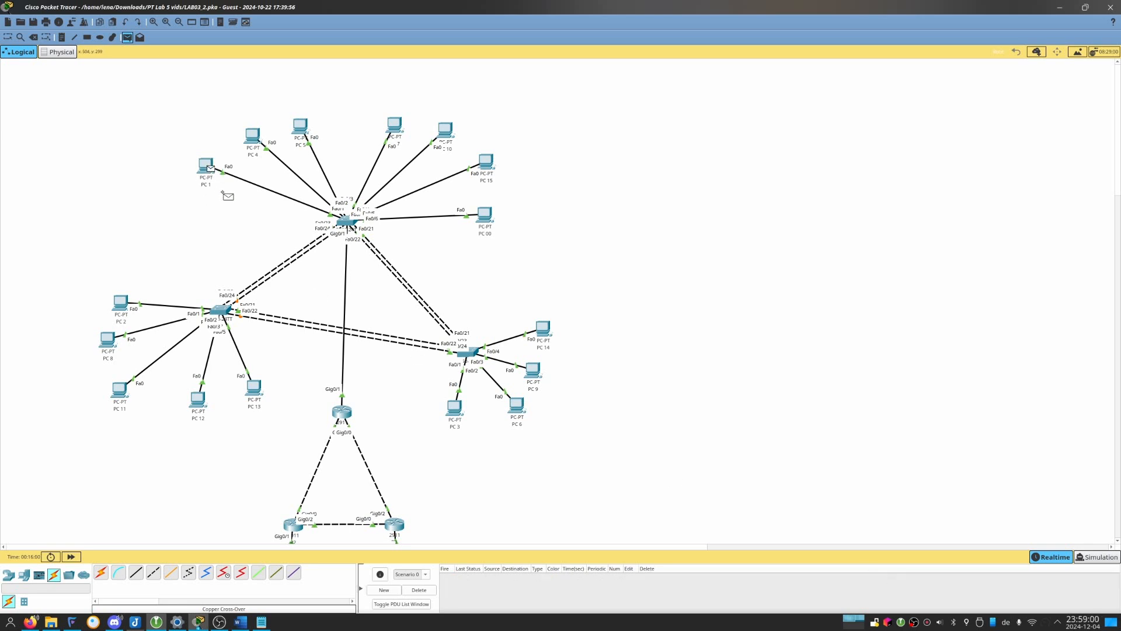
Send a simple PDU from PC 1 to PC 18 and fire it a second time.
{"action": "scroll", "coordinate": [393, 362], "scroll_direction": "down", "scroll_amount": 5}
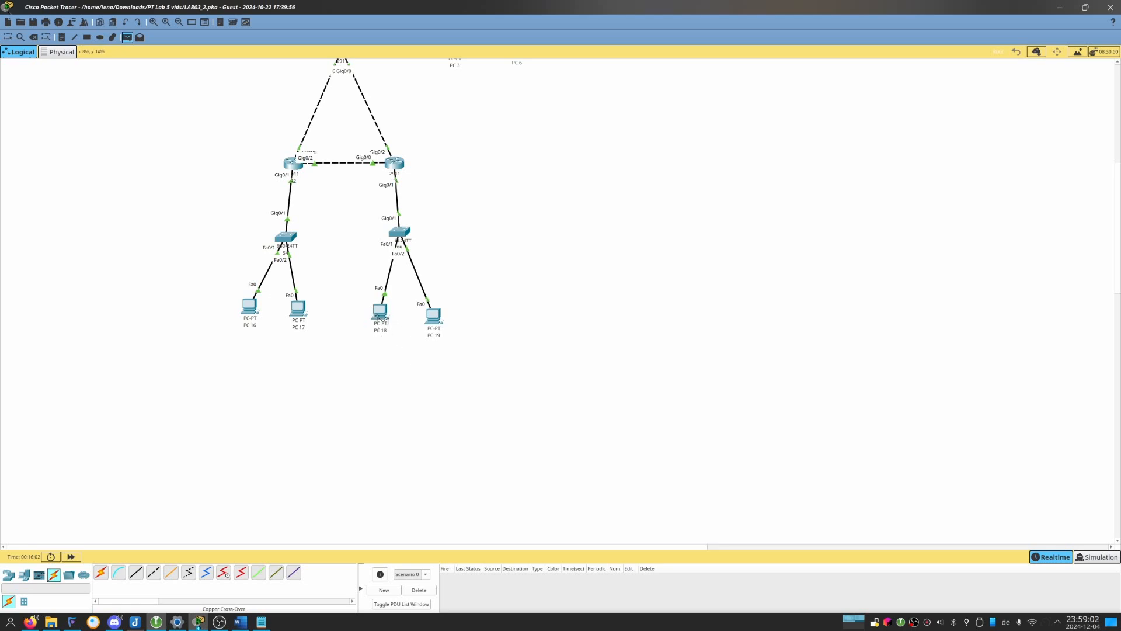
{"action": "left_click", "coordinate": [379, 315]}
{"action": "left_click", "coordinate": [378, 319]}
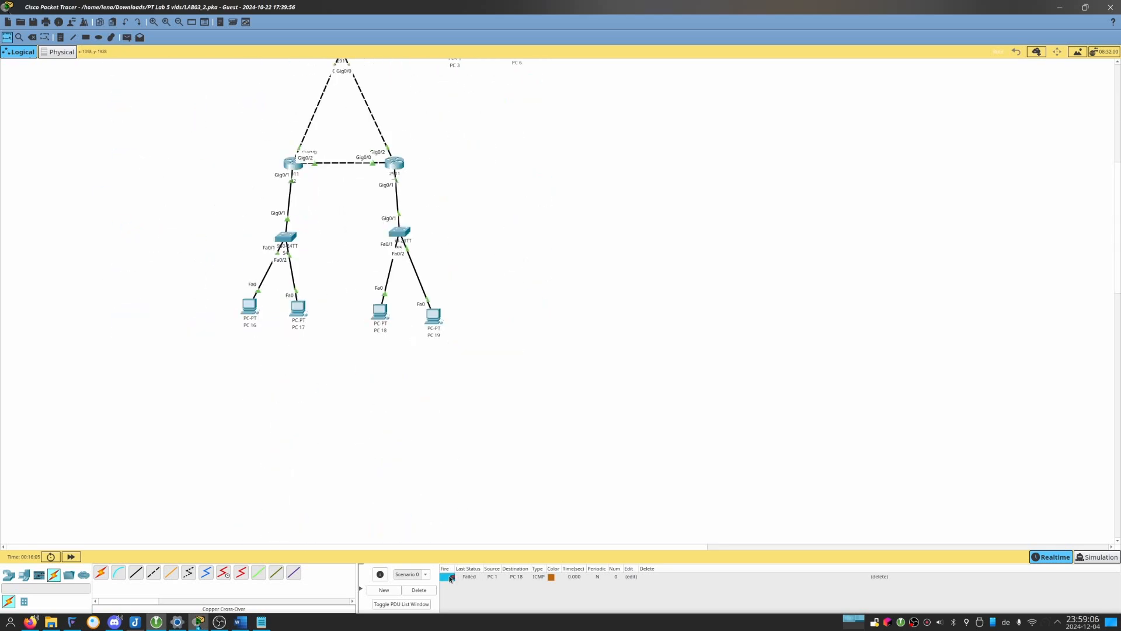
Switch to simulation mode and step the PDU hop by hop from PC 1 to PC 18 and back.
{"action": "scroll", "coordinate": [432, 473], "scroll_direction": "up", "scroll_amount": 6}
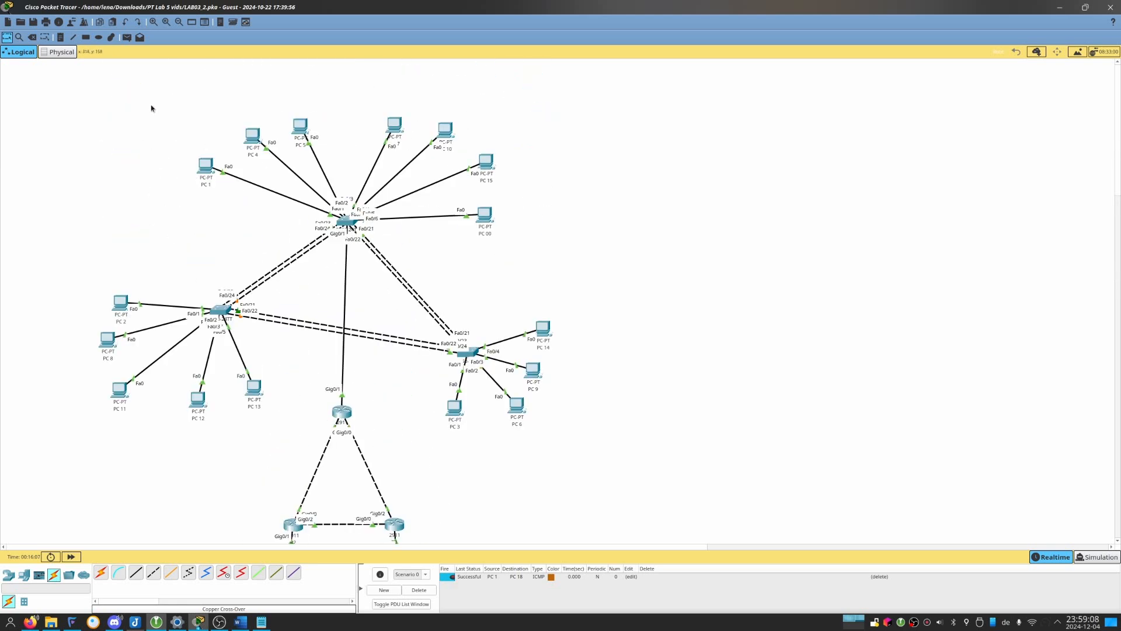
{"action": "left_click", "coordinate": [1087, 556]}
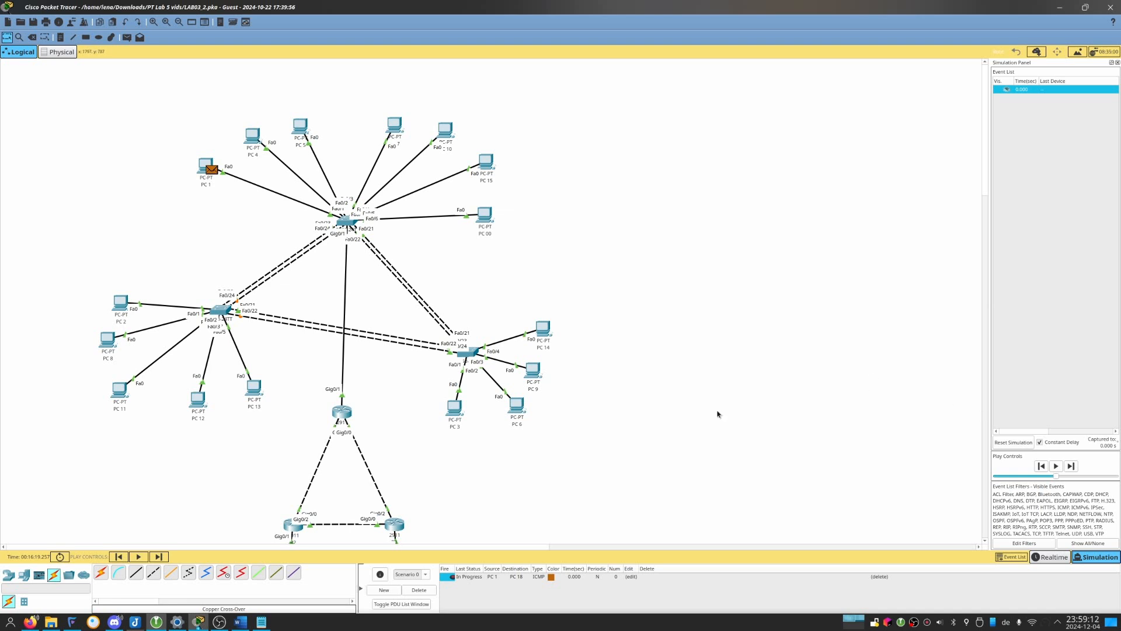
{"action": "key", "text": "alt+c"}
{"action": "key", "text": "alt+c"}
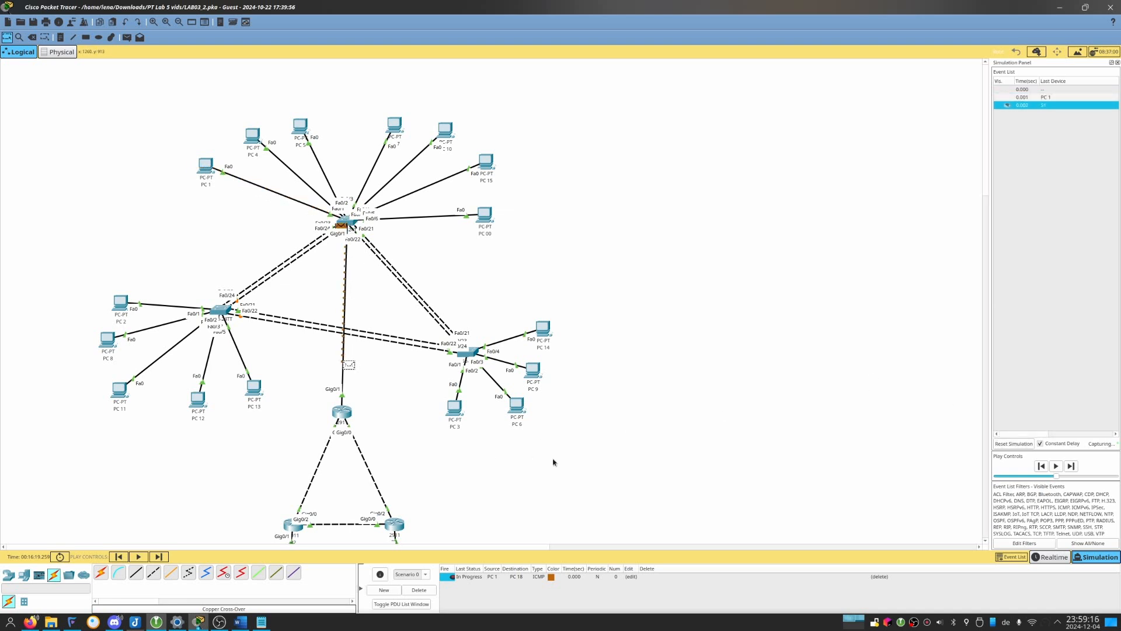
{"action": "key", "text": "alt+c"}
{"action": "scroll", "coordinate": [530, 453], "scroll_direction": "down", "scroll_amount": 5}
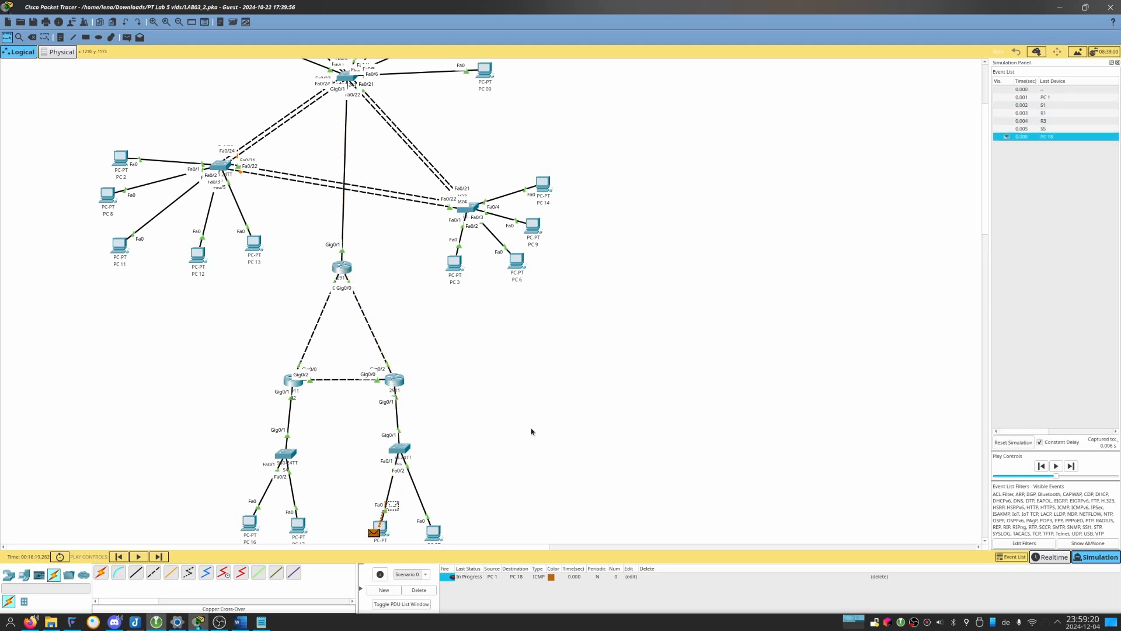
{"action": "scroll", "coordinate": [531, 432], "scroll_direction": "up", "scroll_amount": 5}
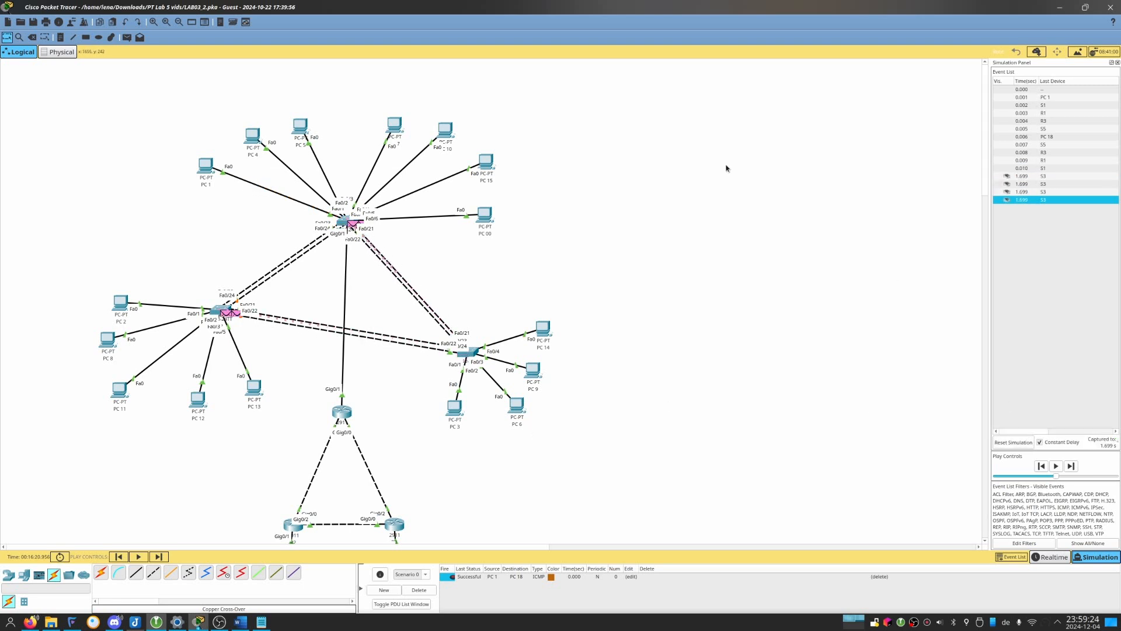
Return the network to realtime mode, then switch to the LAB 05 handout in LibreOffice Writer and highlight the Part 3 Step 1 instructions.
{"action": "left_click", "coordinate": [1050, 557]}
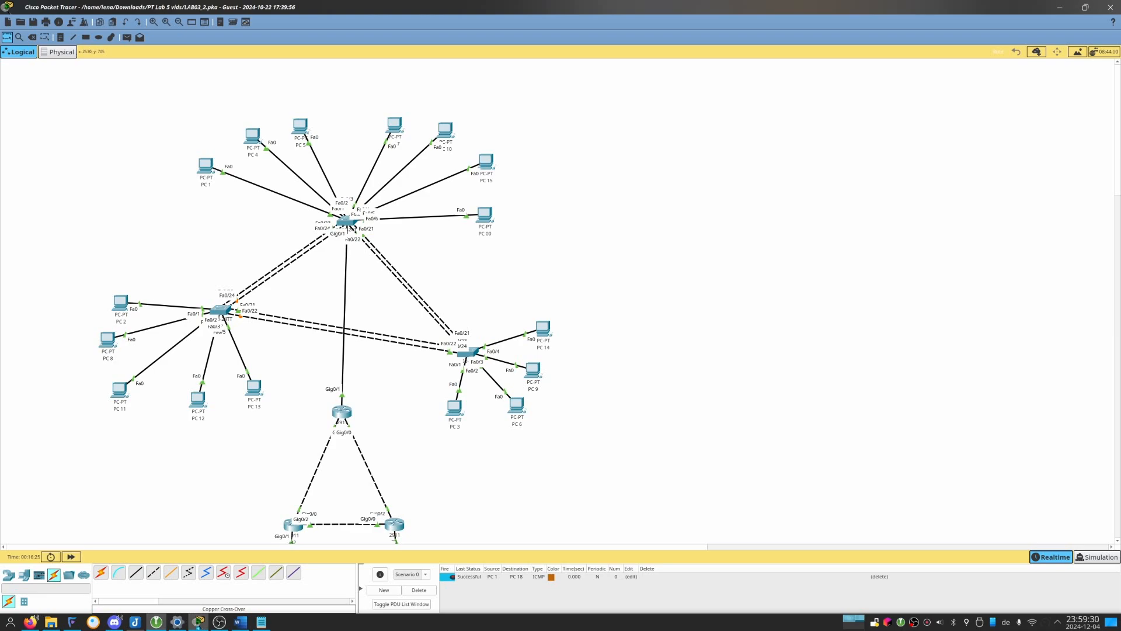
{"action": "key", "text": "alt+Tab"}
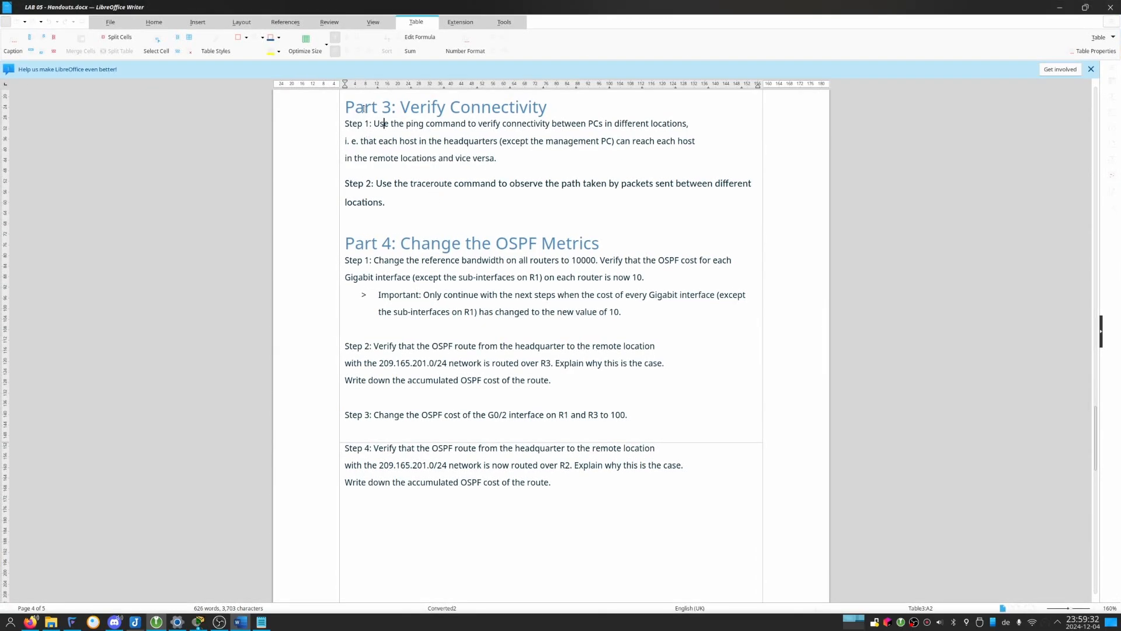
{"action": "left_click_drag", "start_coordinate": [362, 109], "coordinate": [329, 155]}
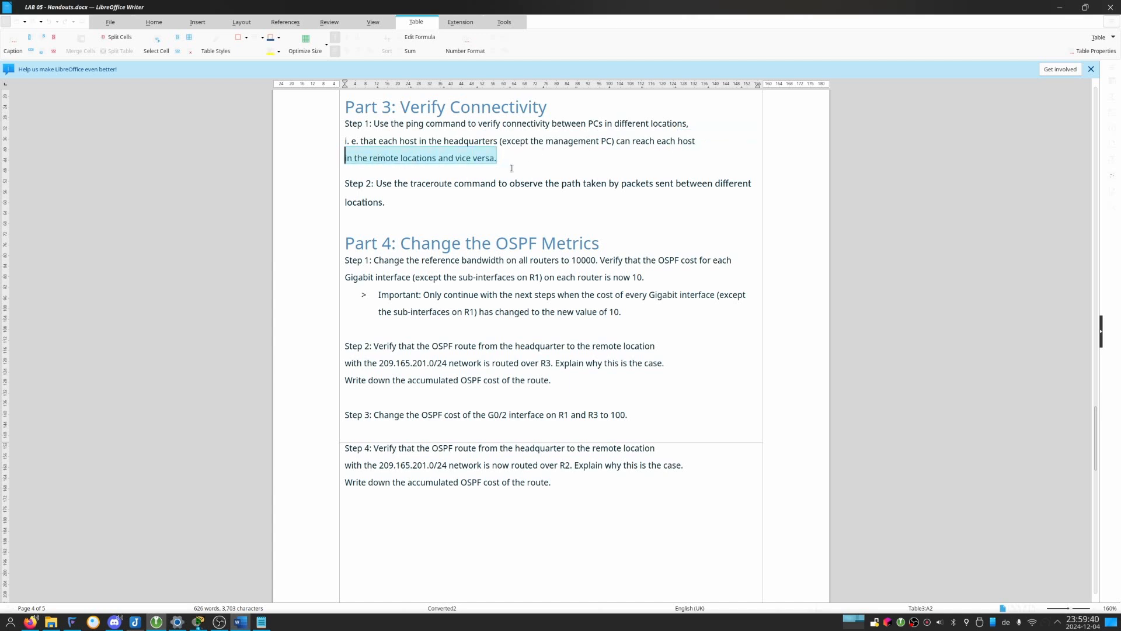
{"action": "left_click", "coordinate": [545, 167]}
{"action": "left_click_drag", "start_coordinate": [544, 160], "coordinate": [244, 125]}
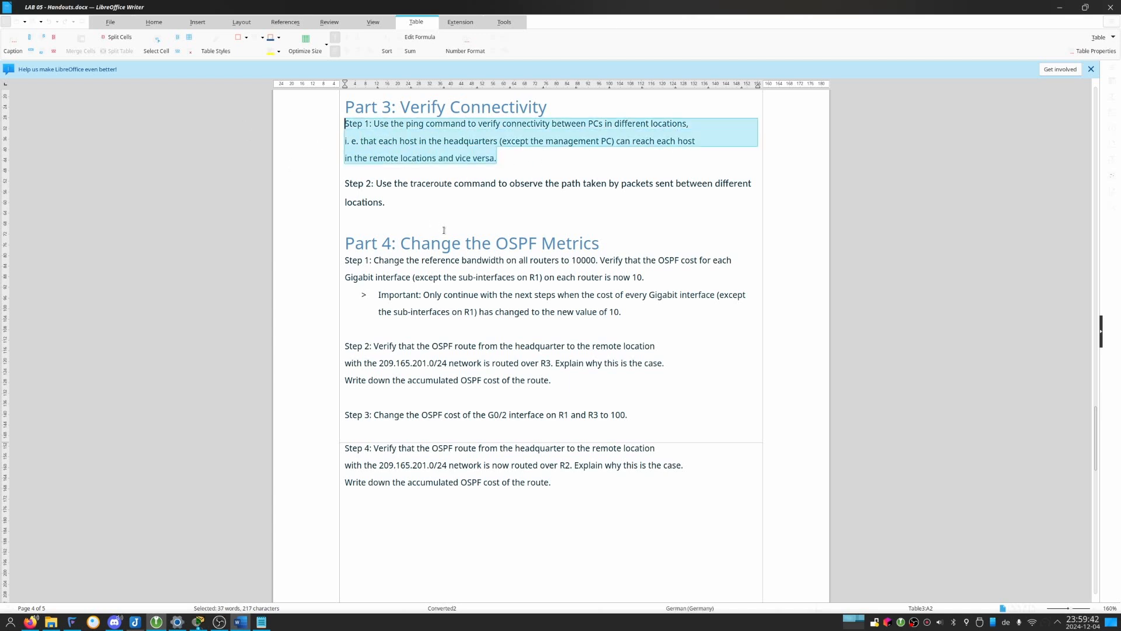
Move the handout window off this screen and examine which headquarters and remote-location PCs in the Packet Tracer topology must reach each other.
{"action": "left_click_drag", "start_coordinate": [491, 7], "coordinate": [1120, 2]}
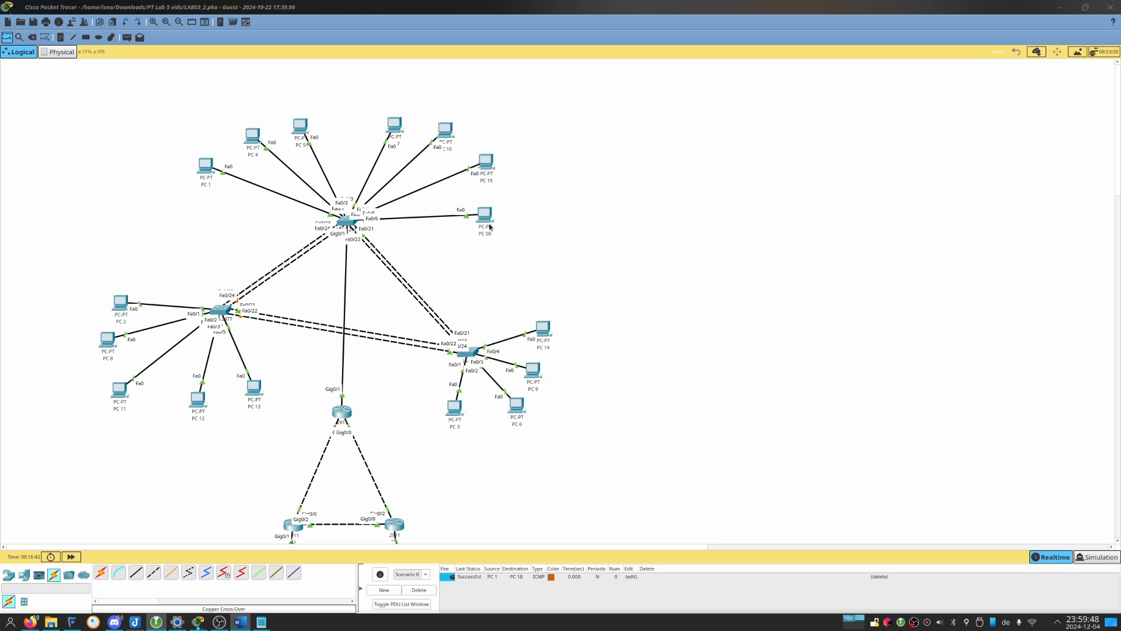
{"action": "scroll", "coordinate": [444, 286], "scroll_direction": "down", "scroll_amount": 4}
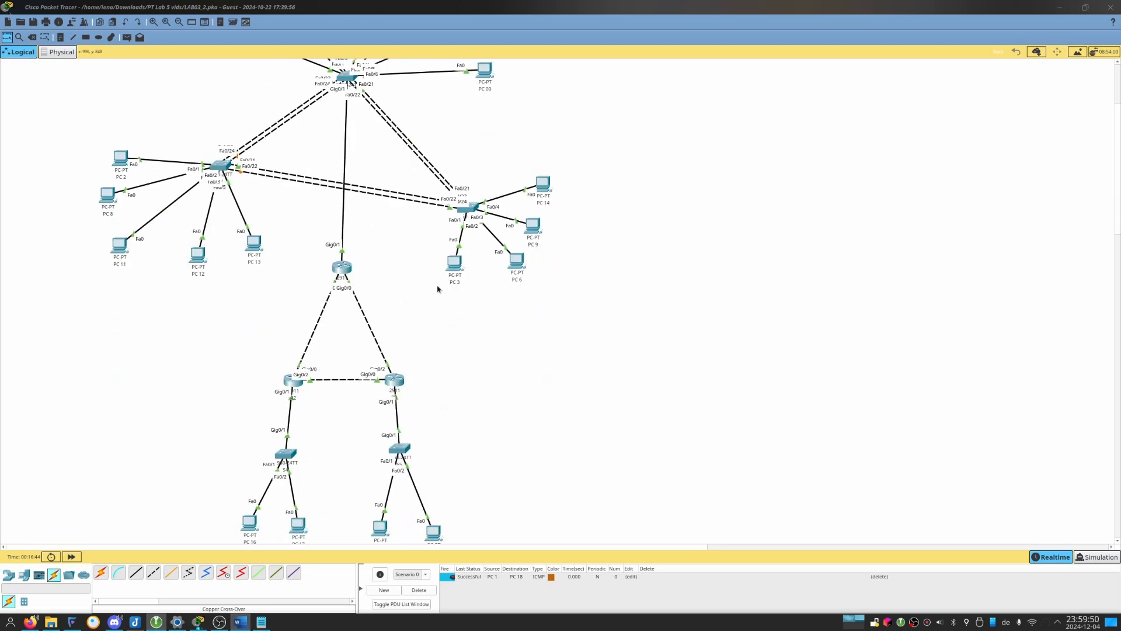
{"action": "scroll", "coordinate": [453, 208], "scroll_direction": "up", "scroll_amount": 4}
{"action": "scroll", "coordinate": [453, 207], "scroll_direction": "down", "scroll_amount": 4}
{"action": "scroll", "coordinate": [720, 333], "scroll_direction": "down", "scroll_amount": 4}
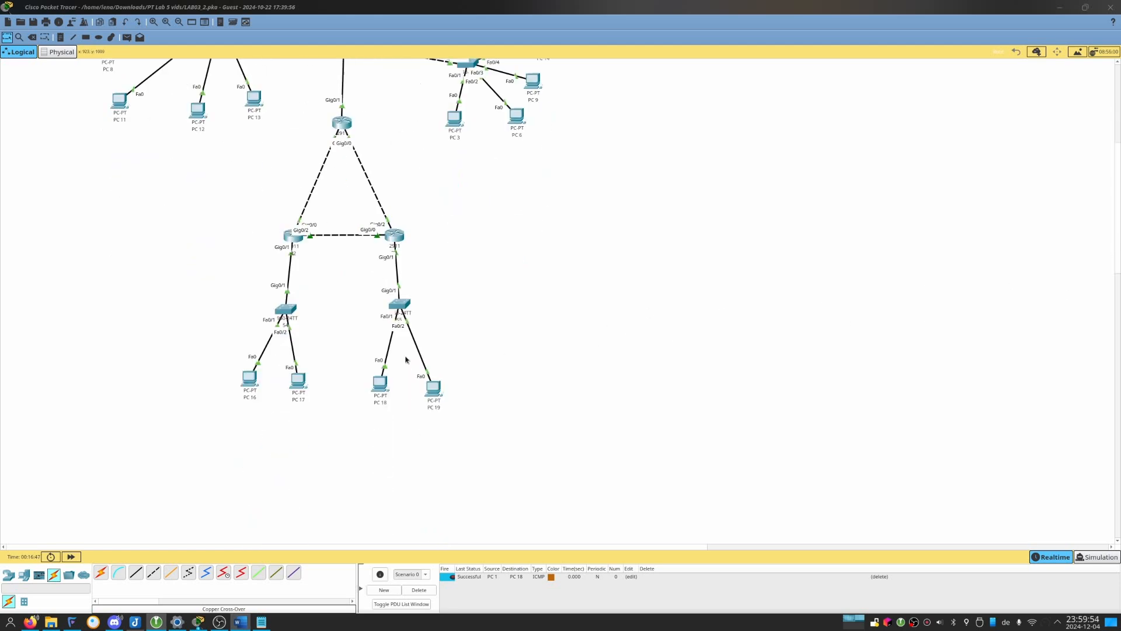
{"action": "scroll", "coordinate": [454, 403], "scroll_direction": "up", "scroll_amount": 8}
{"action": "scroll", "coordinate": [337, 216], "scroll_direction": "down", "scroll_amount": 4}
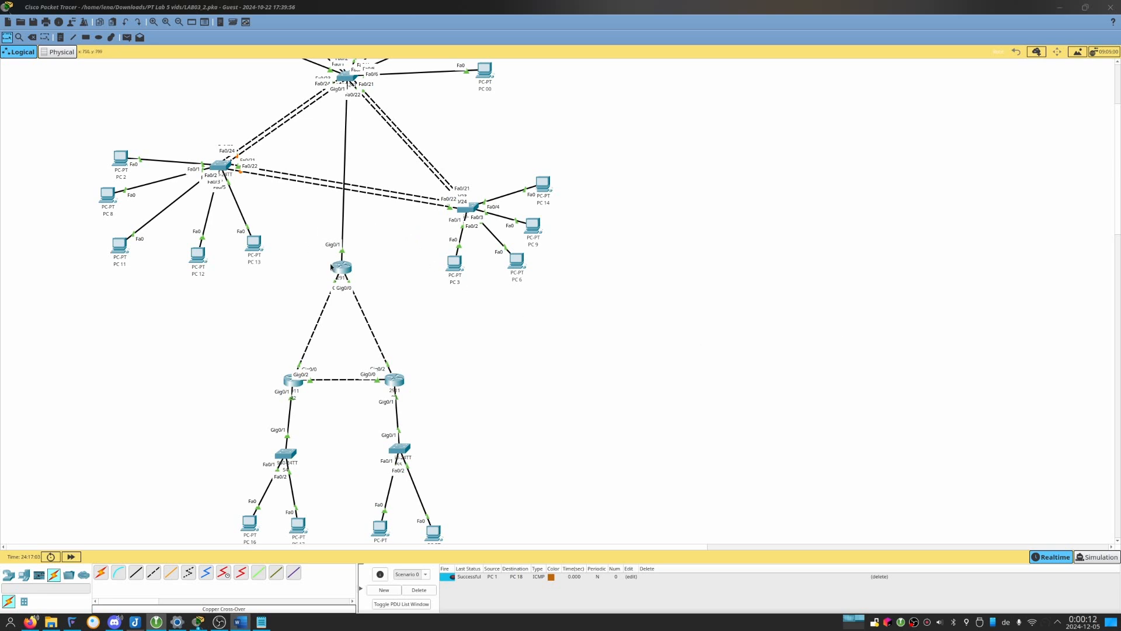
Open R1's command line and enter global configuration mode.
{"action": "left_click", "coordinate": [336, 267]}
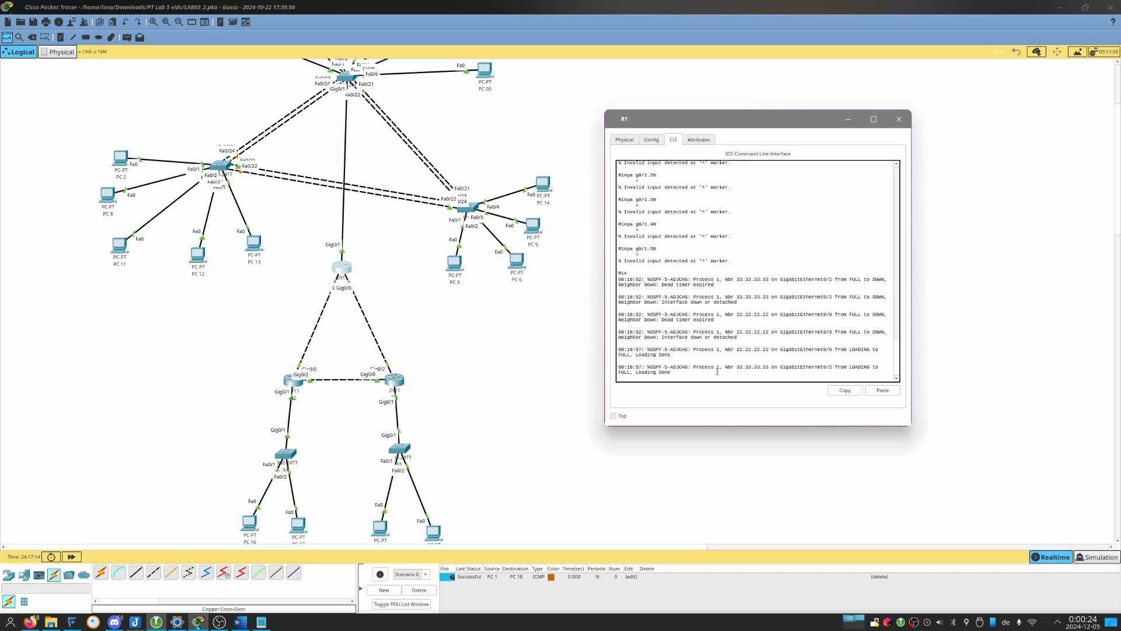
{"action": "key", "text": "Return"}
{"action": "key", "text": "Return"}
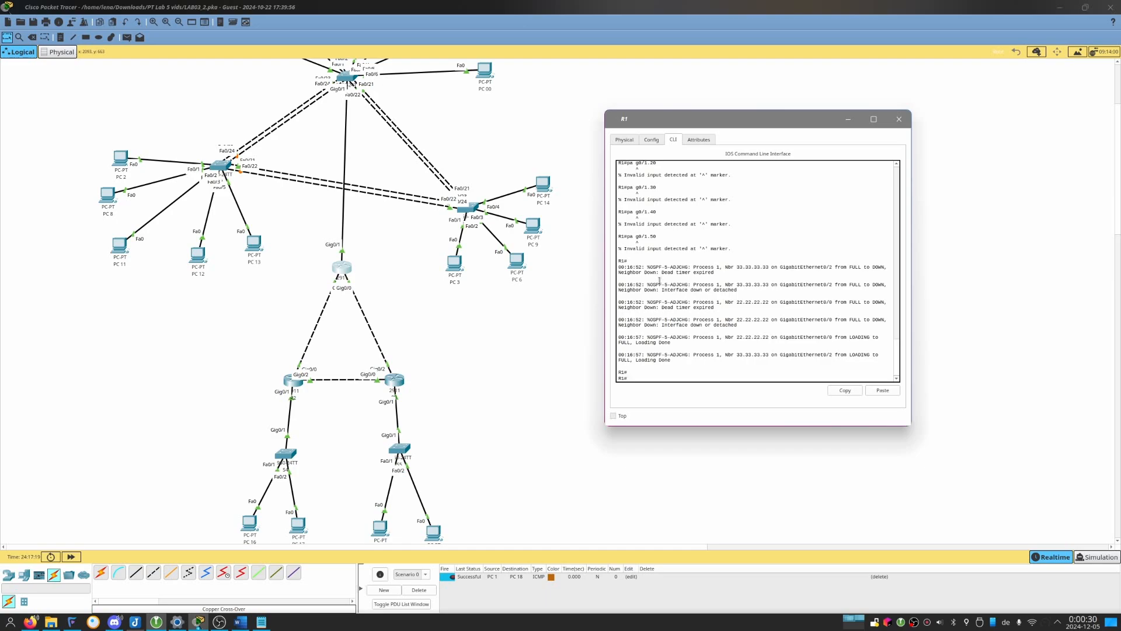
{"action": "type", "text": "conf t"}
{"action": "key", "text": "Return"}
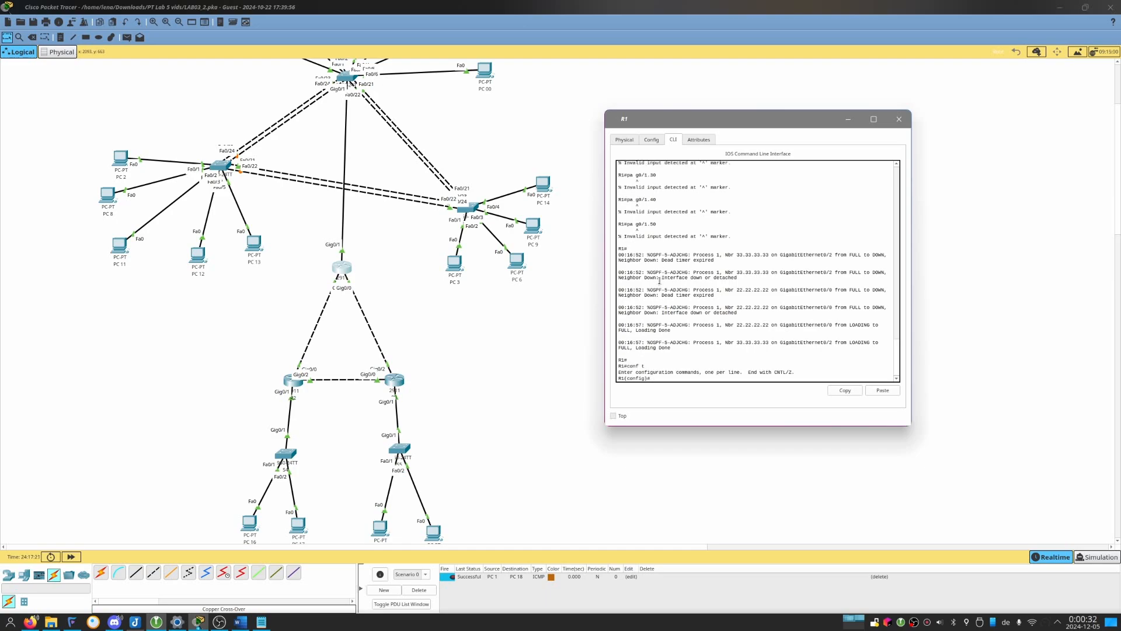
Switch to the Kate draft and add the lines "conf t" and "router ospf 1" below the Router3 commands.
{"action": "key", "text": "alt+Tab"}
{"action": "key", "text": "alt+Tab"}
{"action": "key", "text": "alt+Tab"}
{"action": "key", "text": "alt+Tab"}
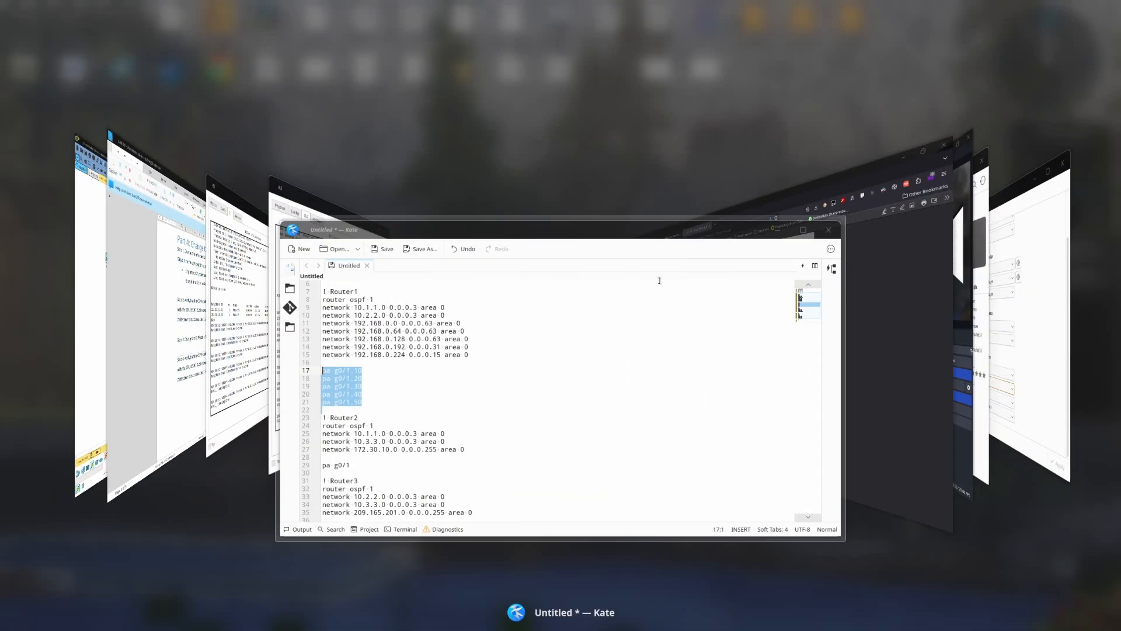
{"action": "key", "text": "Down"}
{"action": "key", "text": "Down"}
{"action": "key", "text": "Down"}
{"action": "key", "text": "Down"}
{"action": "key", "text": "Down"}
{"action": "key", "text": "Down"}
{"action": "key", "text": "Down"}
{"action": "key", "text": "Down"}
{"action": "key", "text": "Down"}
{"action": "key", "text": "Down"}
{"action": "key", "text": "Down"}
{"action": "key", "text": "Down"}
{"action": "key", "text": "Down"}
{"action": "key", "text": "Down"}
{"action": "key", "text": "Down"}
{"action": "key", "text": "Down"}
{"action": "key", "text": "Down"}
{"action": "key", "text": "Down"}
{"action": "key", "text": "Down"}
{"action": "key", "text": "Down"}
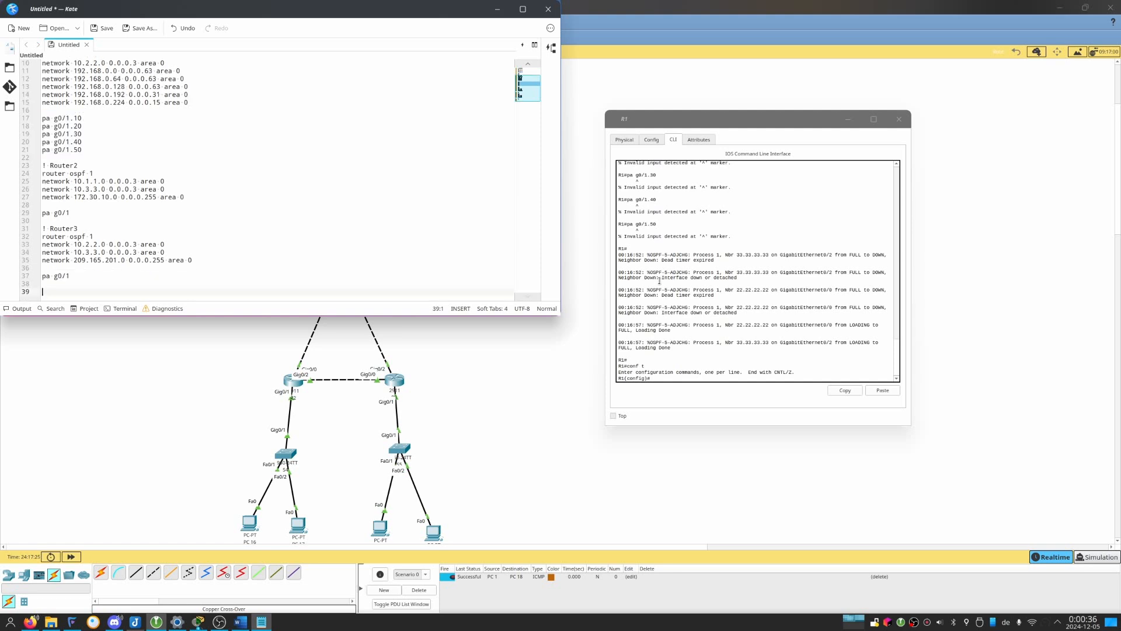
{"action": "type", "text": "conf"}
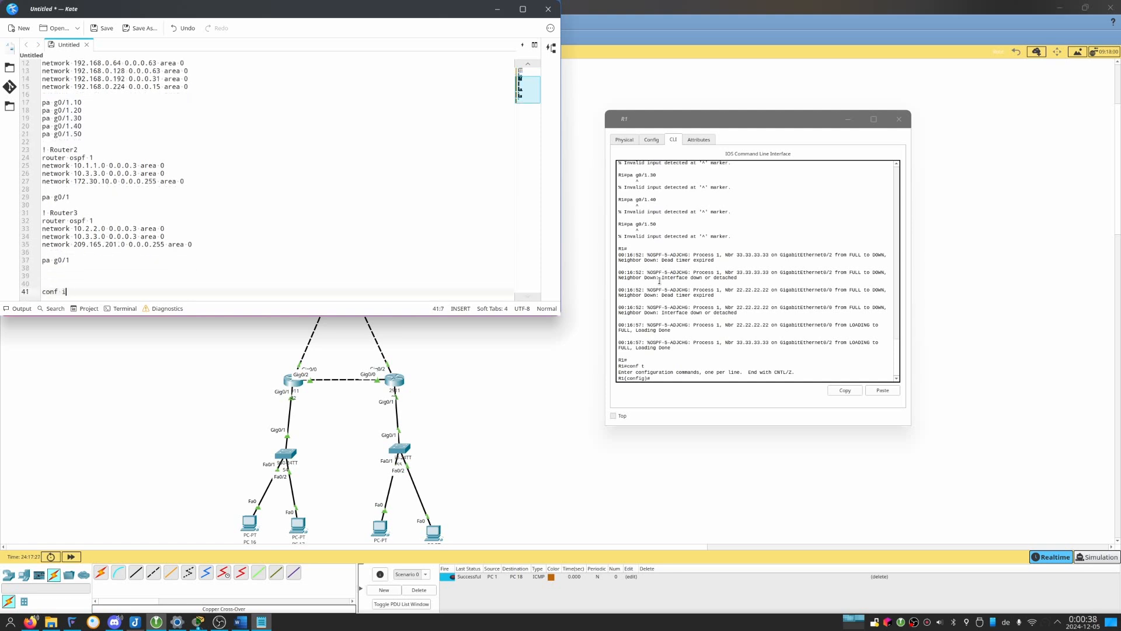
{"action": "type", "text": " t"}
{"action": "key", "text": "Return"}
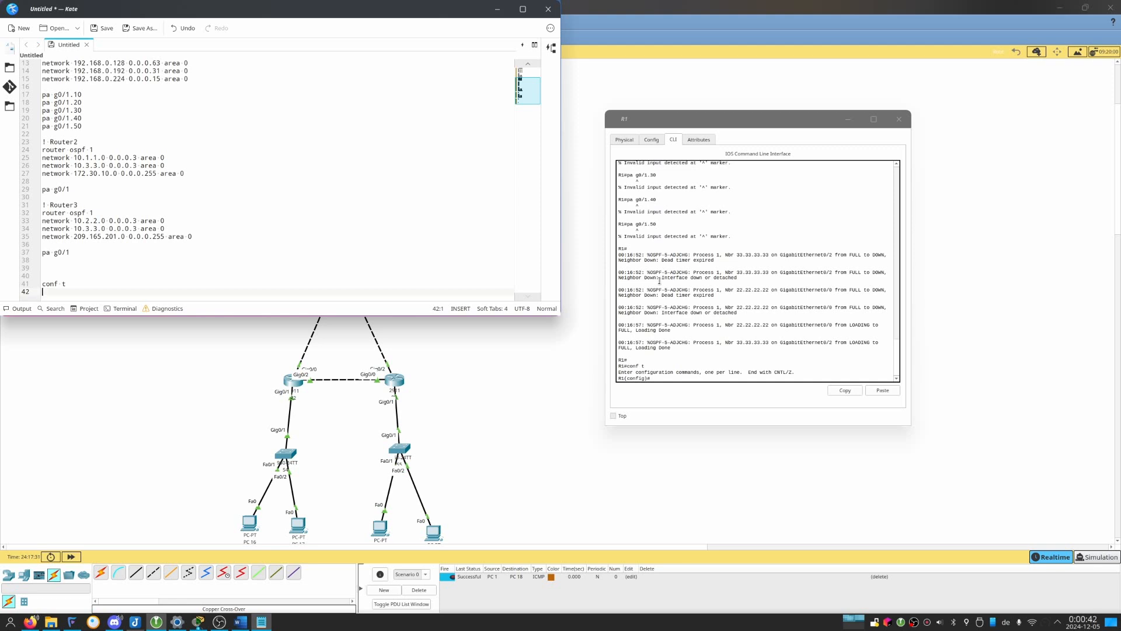
{"action": "type", "text": "router ospf 1"}
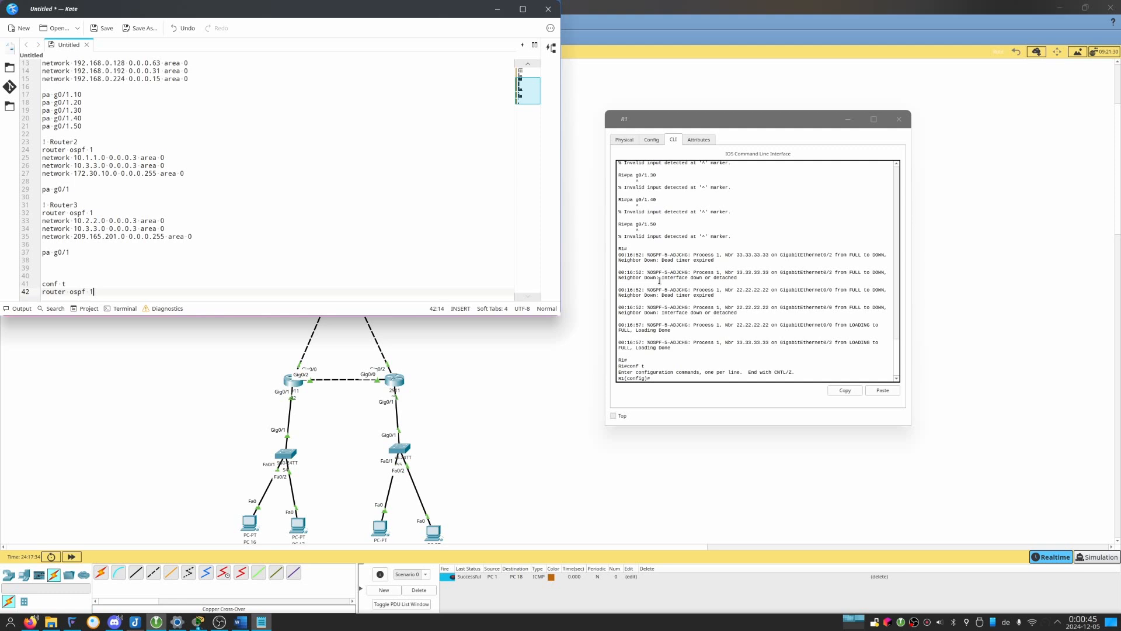
{"action": "key", "text": "Return"}
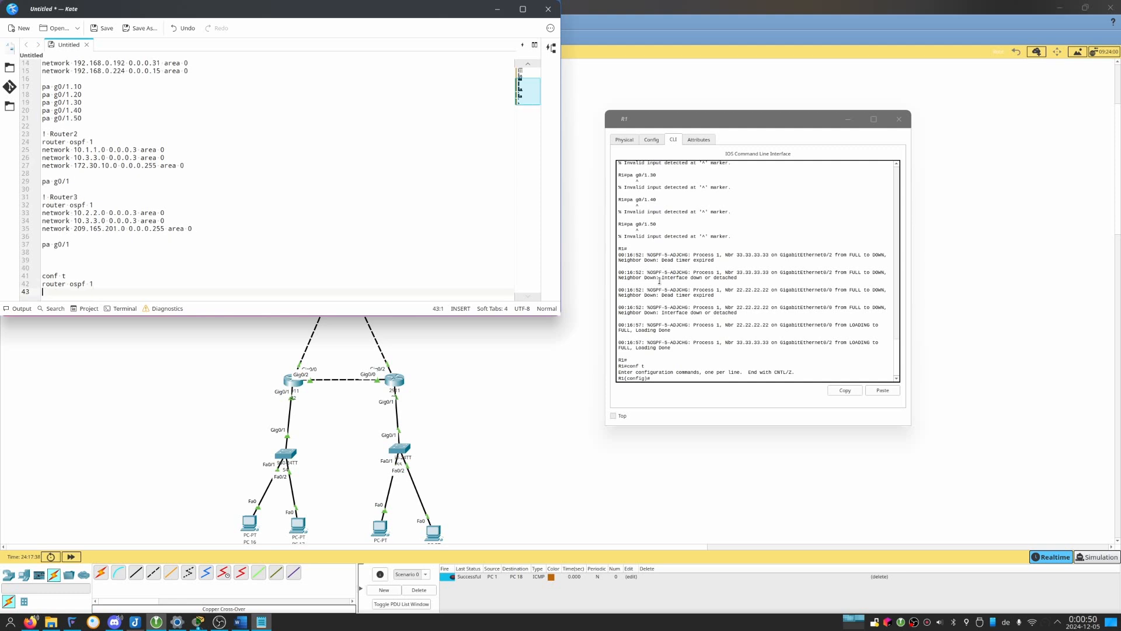
Add the line "auto-cost reference-bandwidth 10000" to the draft and select the new three-line command block for copying.
{"action": "key", "text": "alt+Tab"}
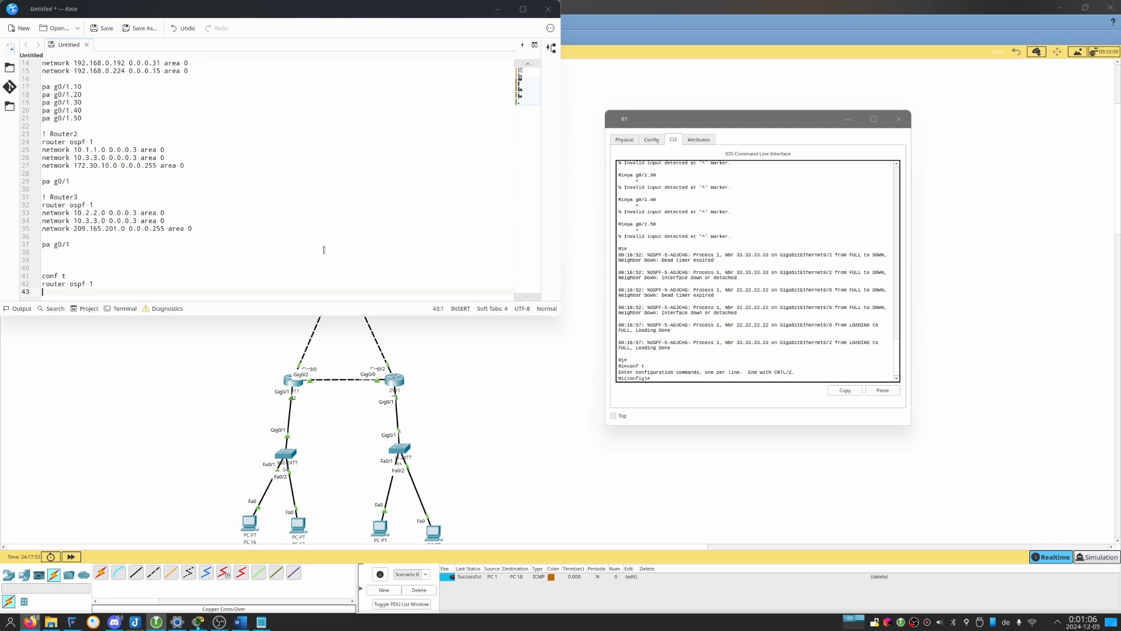
{"action": "type", "text": "auto-cost reference-bandwidth"}
{"action": "type", "text": "1"}
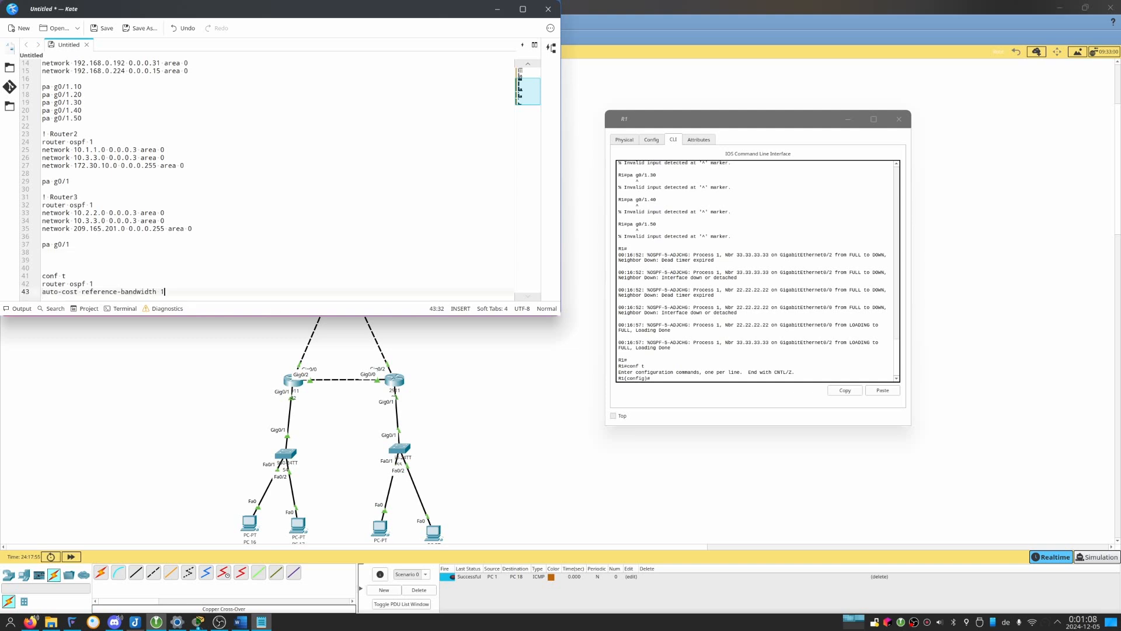
{"action": "type", "text": "0000"}
{"action": "key", "text": "shift+Up"}
{"action": "key", "text": "shift+Up"}
{"action": "key", "text": "shift+Home"}
{"action": "key", "text": "ctrl+c"}
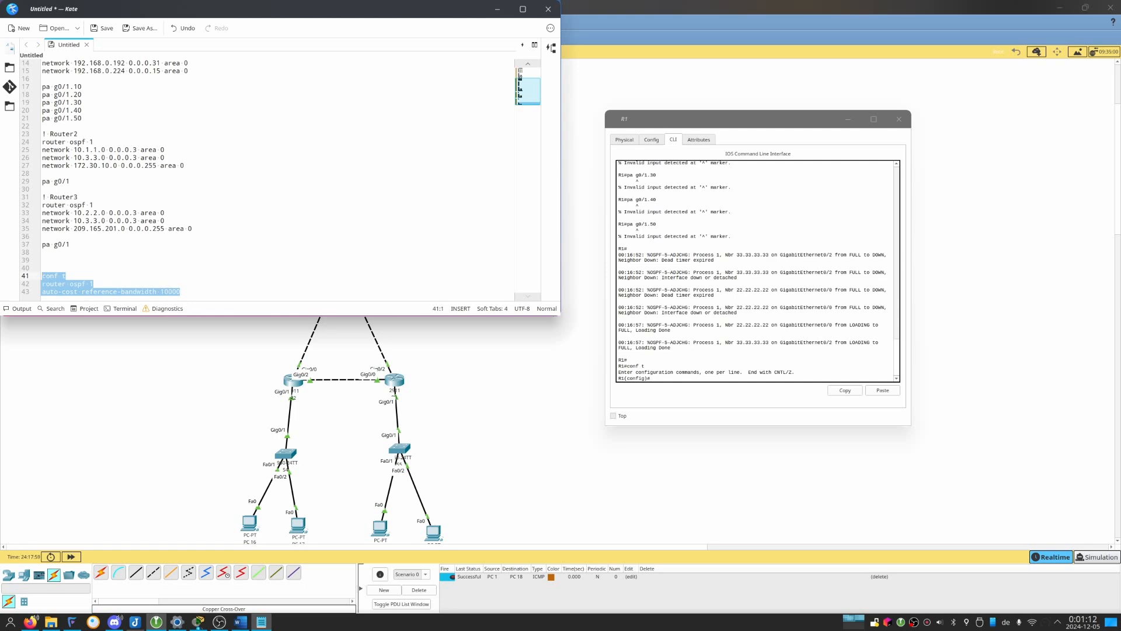
Switch to Packet Tracer, line R1's window up beside R2 and R3, and run the pasted reference-bandwidth 10000 block on R1.
{"action": "left_click", "coordinate": [677, 125]}
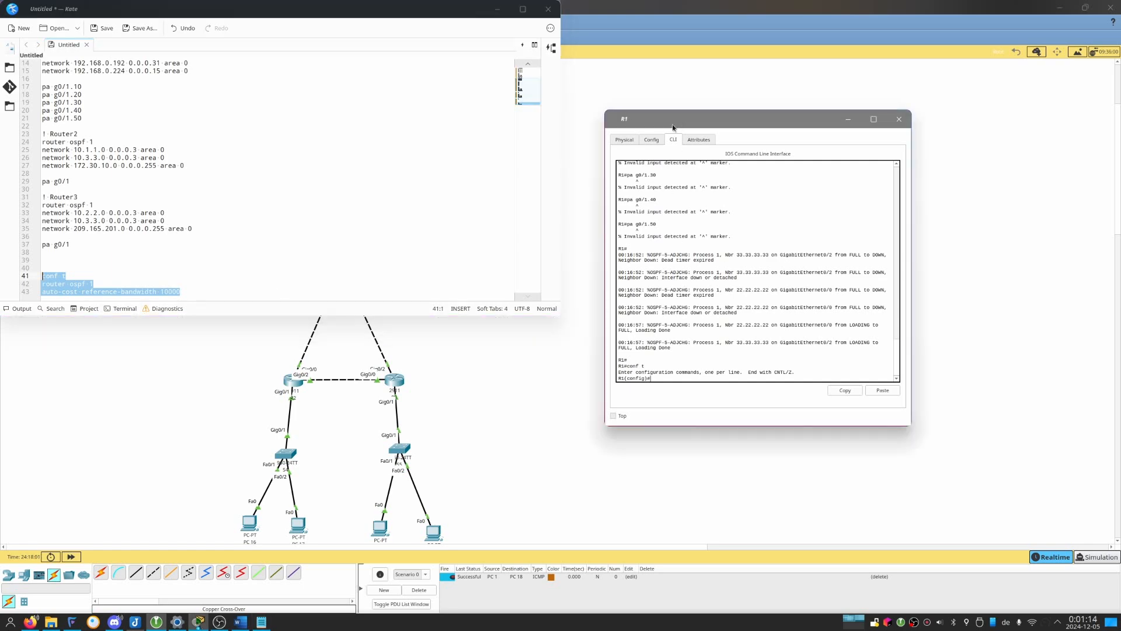
{"action": "left_click", "coordinate": [198, 621]}
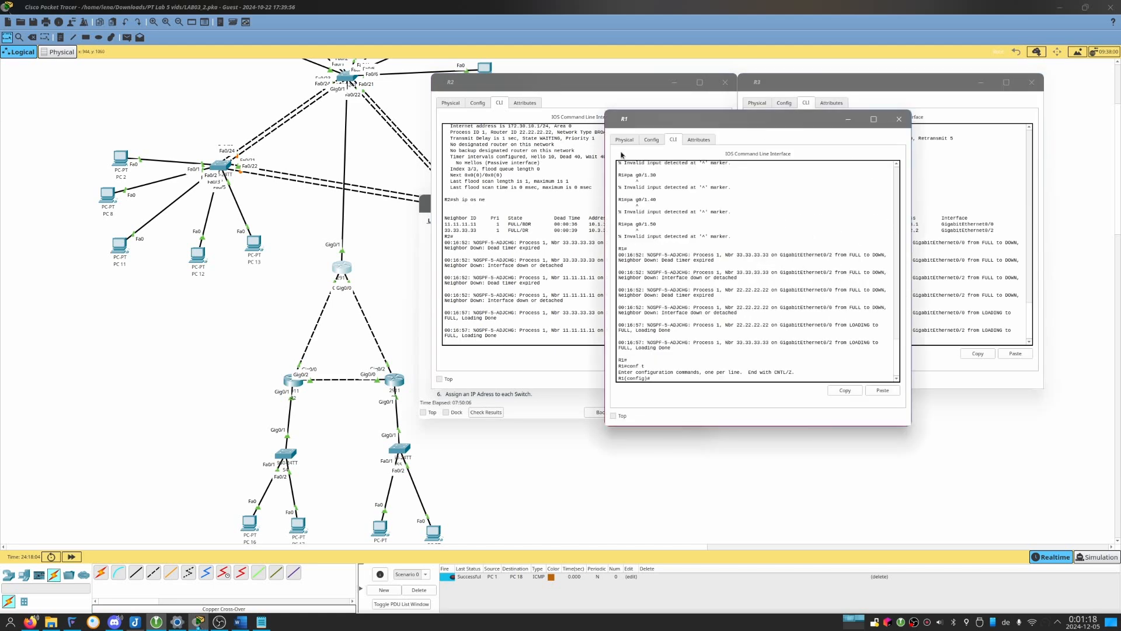
{"action": "left_click_drag", "start_coordinate": [635, 124], "coordinate": [156, 91]}
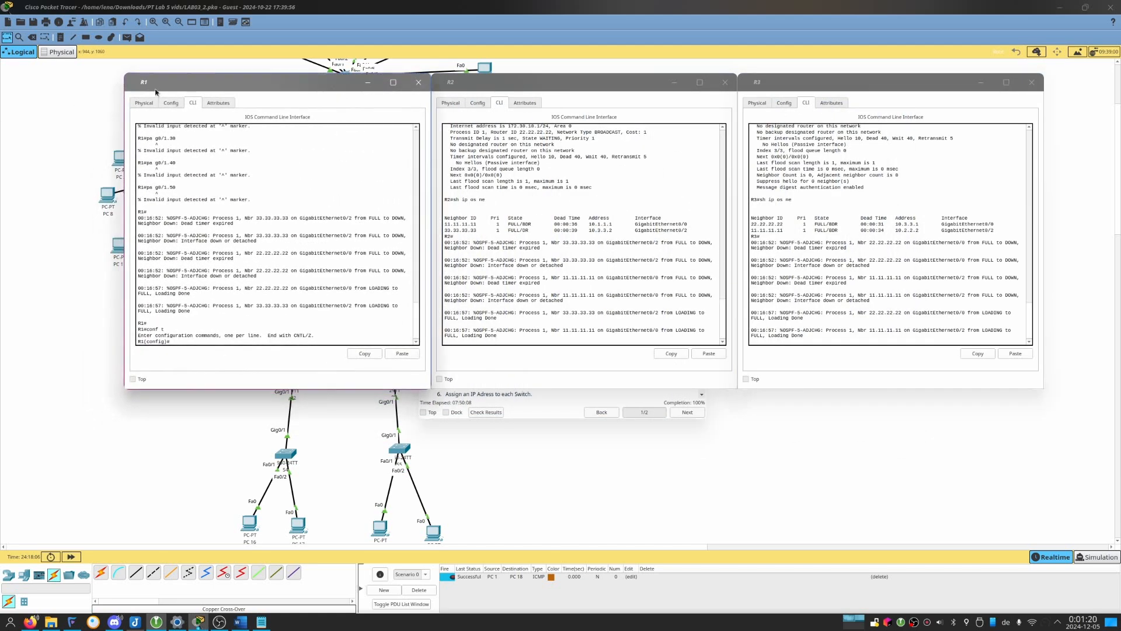
{"action": "left_click", "coordinate": [401, 353]}
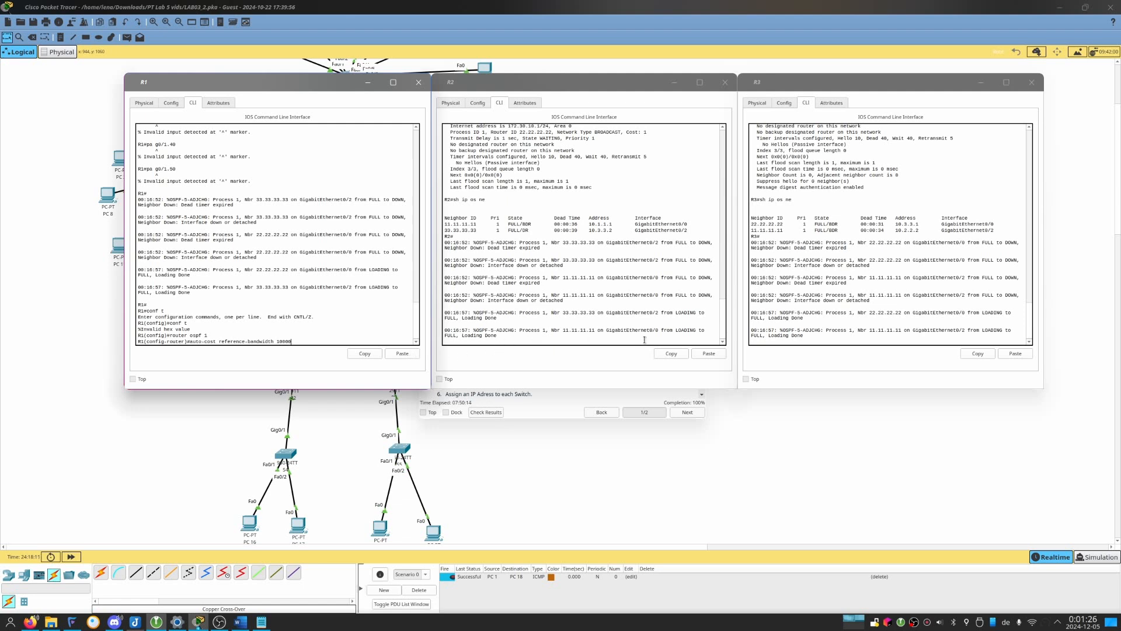
{"action": "key", "text": "Return"}
Ready R2's prompt, then return to the Kate draft and reselect the command block with a trailing line break after the bandwidth line.
{"action": "left_click", "coordinate": [696, 349]}
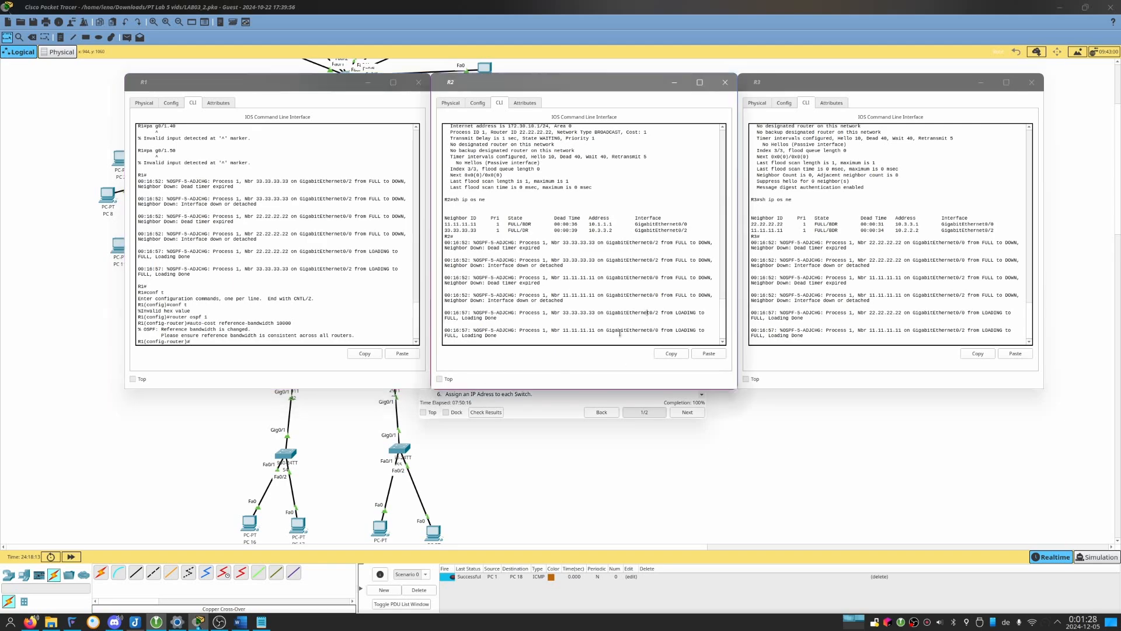
{"action": "key", "text": "Return"}
{"action": "key", "text": "alt+Tab"}
{"action": "key", "text": "alt+Tab"}
{"action": "key", "text": "alt+Tab"}
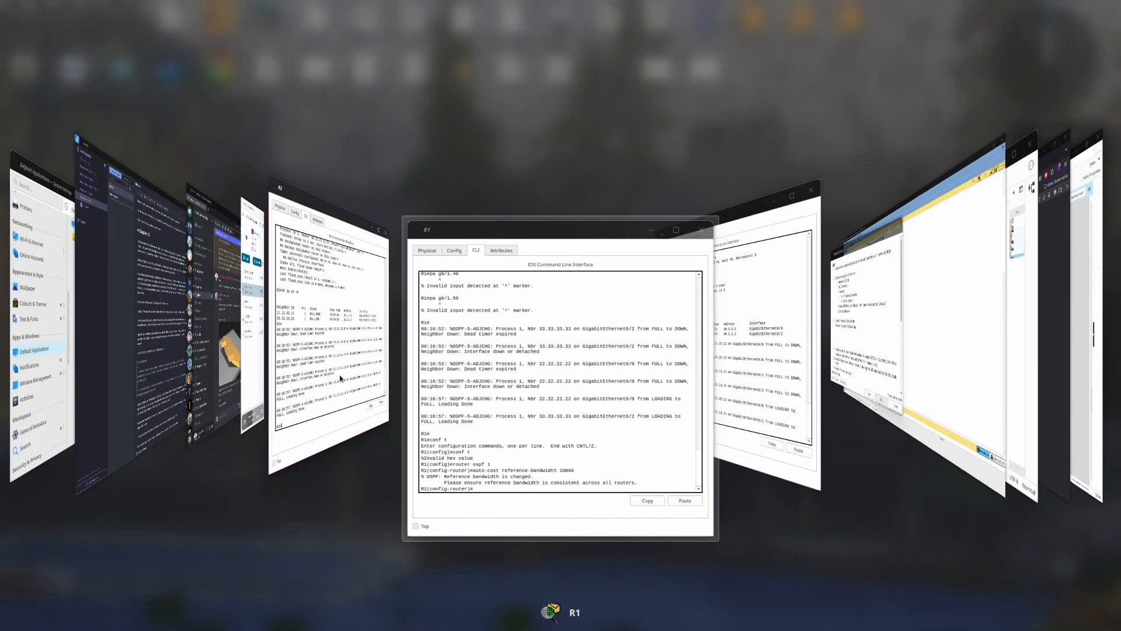
{"action": "key", "text": "alt+Tab"}
{"action": "key", "text": "alt+Tab"}
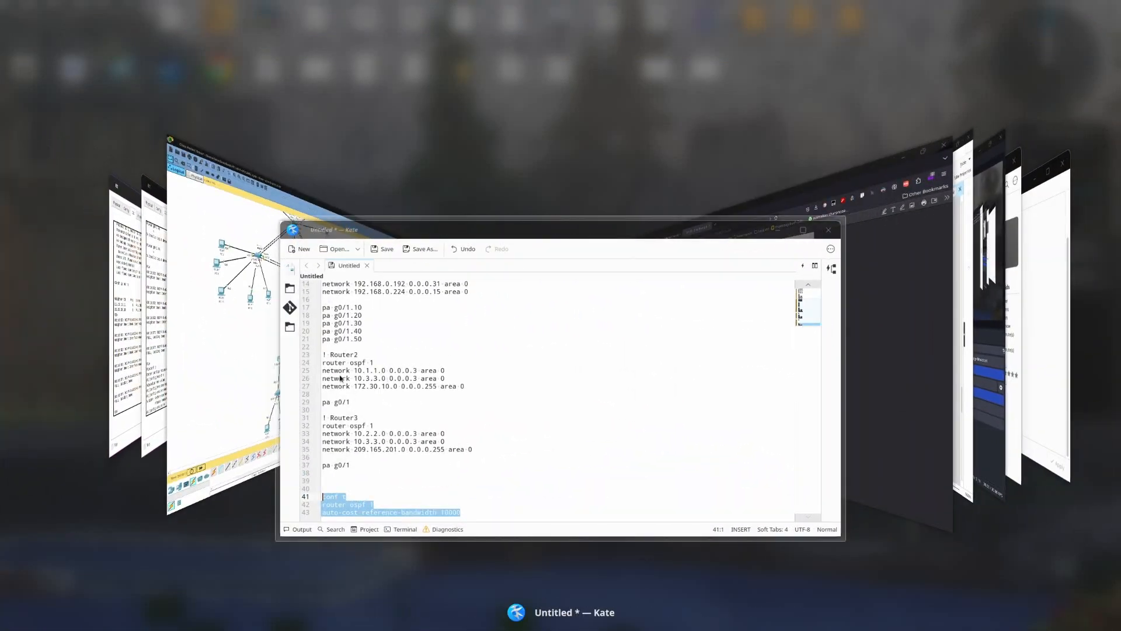
{"action": "key", "text": "shift+Up"}
{"action": "key", "text": "shift+Up"}
{"action": "key", "text": "shift+Up"}
{"action": "key", "text": "ctrl+c"}
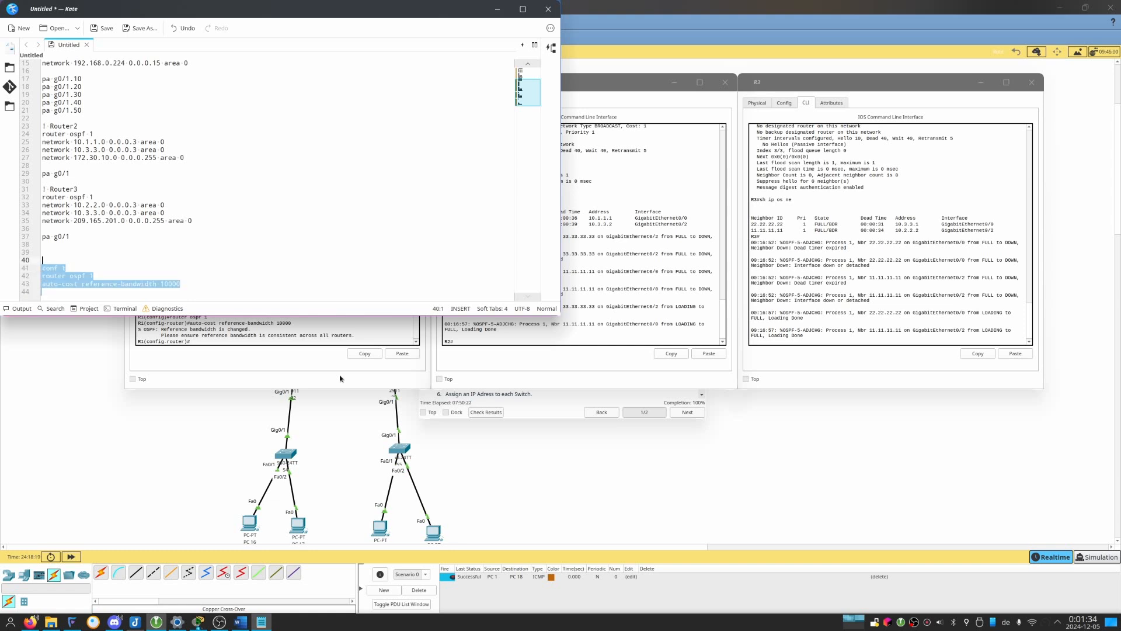
Paste the command block into R2 and R3 to set their OSPF auto-cost reference bandwidth to 10000.
{"action": "left_click", "coordinate": [682, 323]}
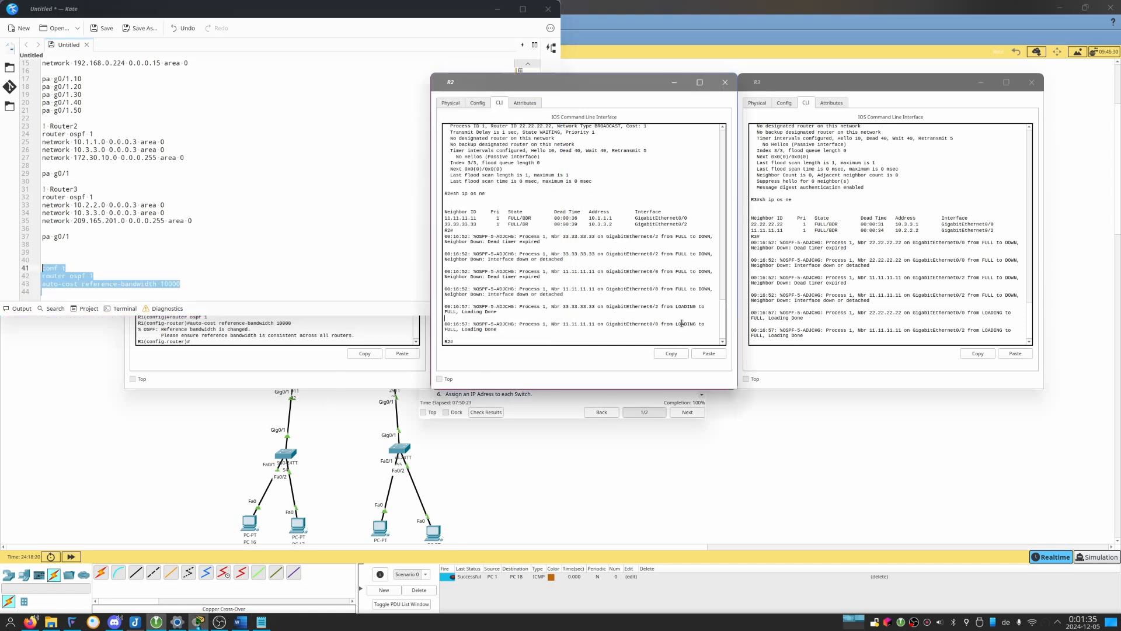
{"action": "left_click", "coordinate": [704, 354]}
{"action": "left_click", "coordinate": [799, 323]}
{"action": "key", "text": "Return"}
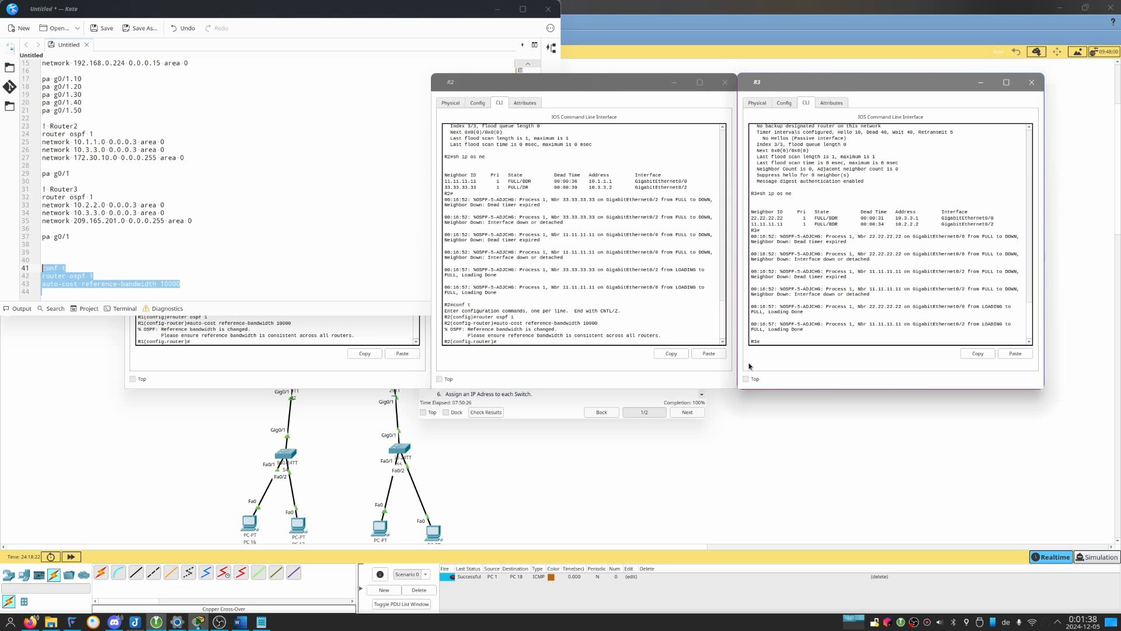
{"action": "left_click", "coordinate": [1030, 352]}
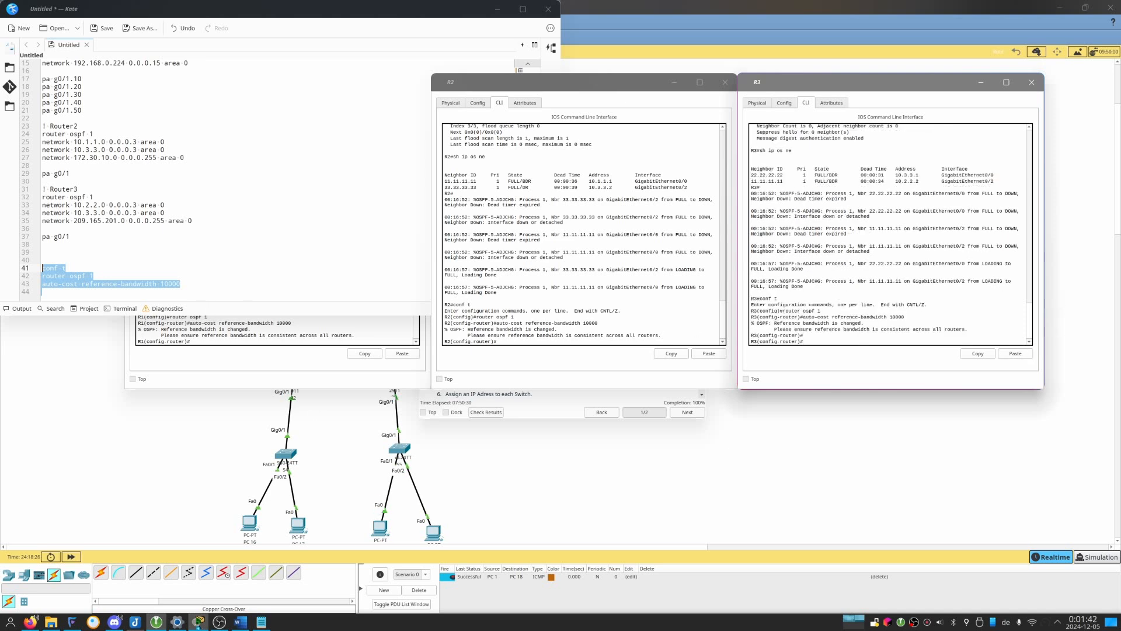
On R1, enter interface g0/2 configuration and begin an "ip ospf cost" command, then bring up the lab handout.
{"action": "left_click", "coordinate": [513, 433]}
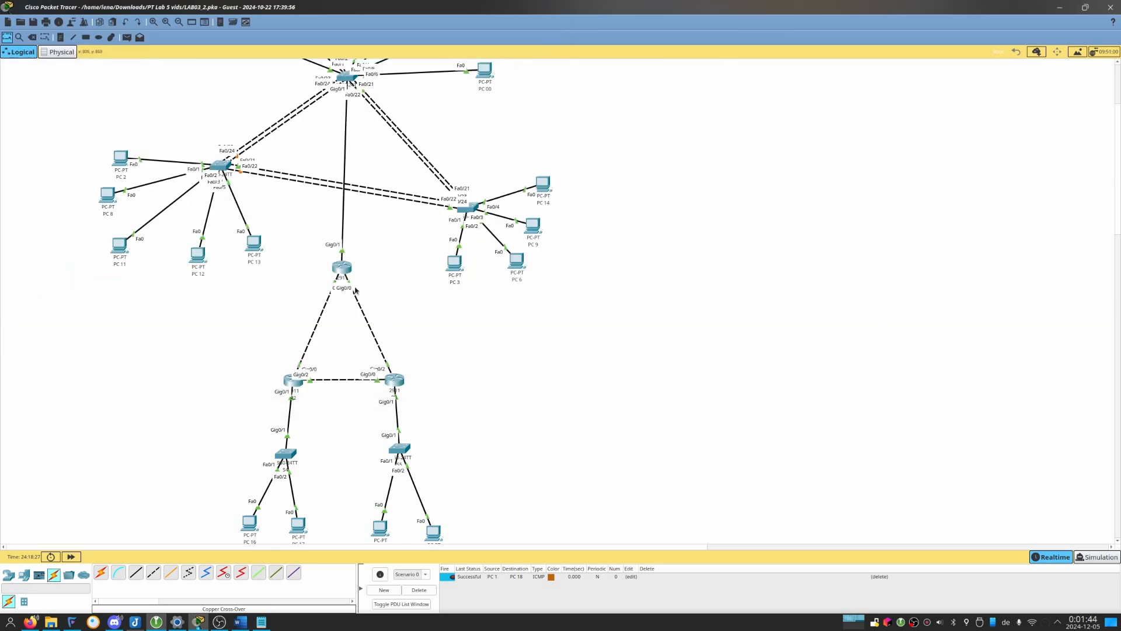
{"action": "left_click", "coordinate": [345, 269]}
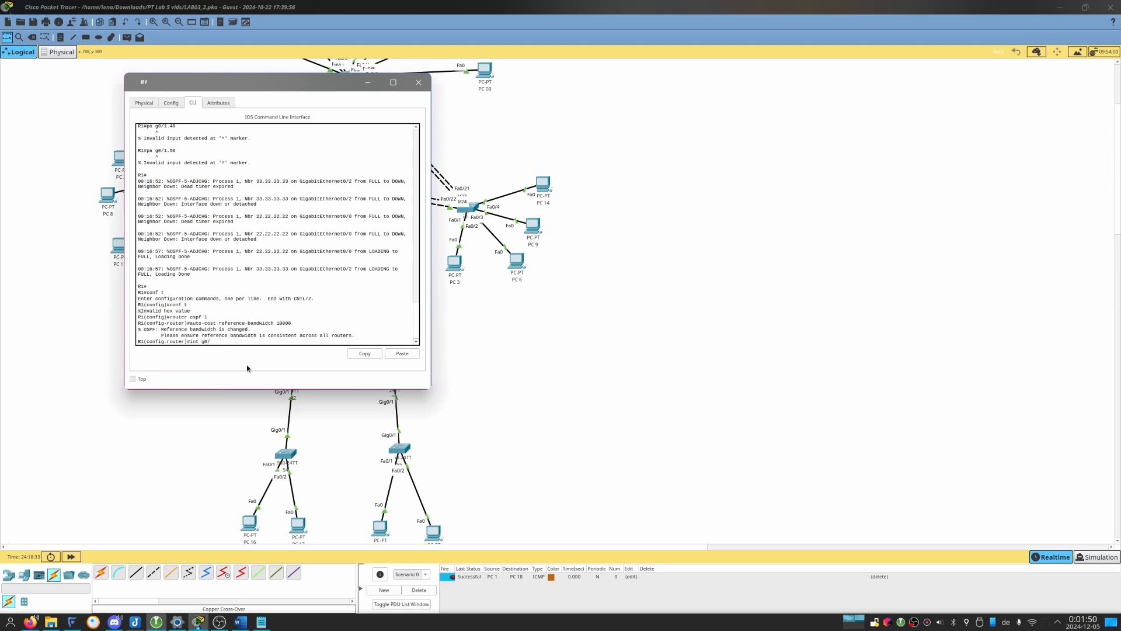
{"action": "left_click_drag", "start_coordinate": [276, 78], "coordinate": [652, 93]}
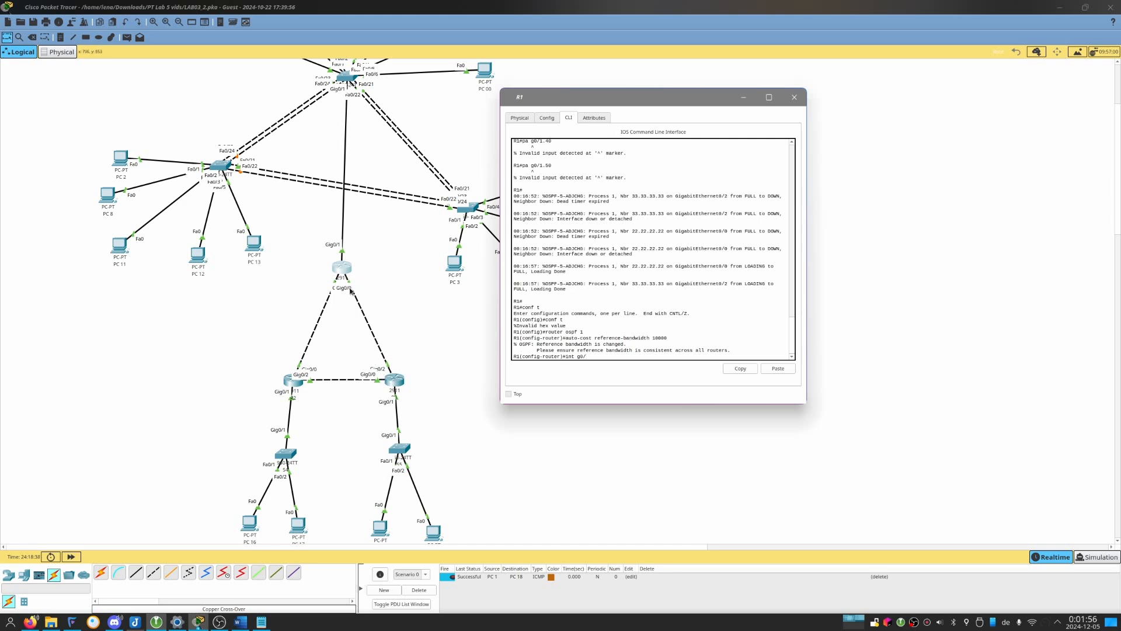
{"action": "mouse_move", "coordinate": [349, 275]}
{"action": "left_mouse_down"}
{"action": "mouse_move", "coordinate": [321, 285]}
{"action": "mouse_move", "coordinate": [337, 345]}
{"action": "mouse_move", "coordinate": [341, 281]}
{"action": "left_mouse_up"}
{"action": "key", "text": "alt+Tab"}
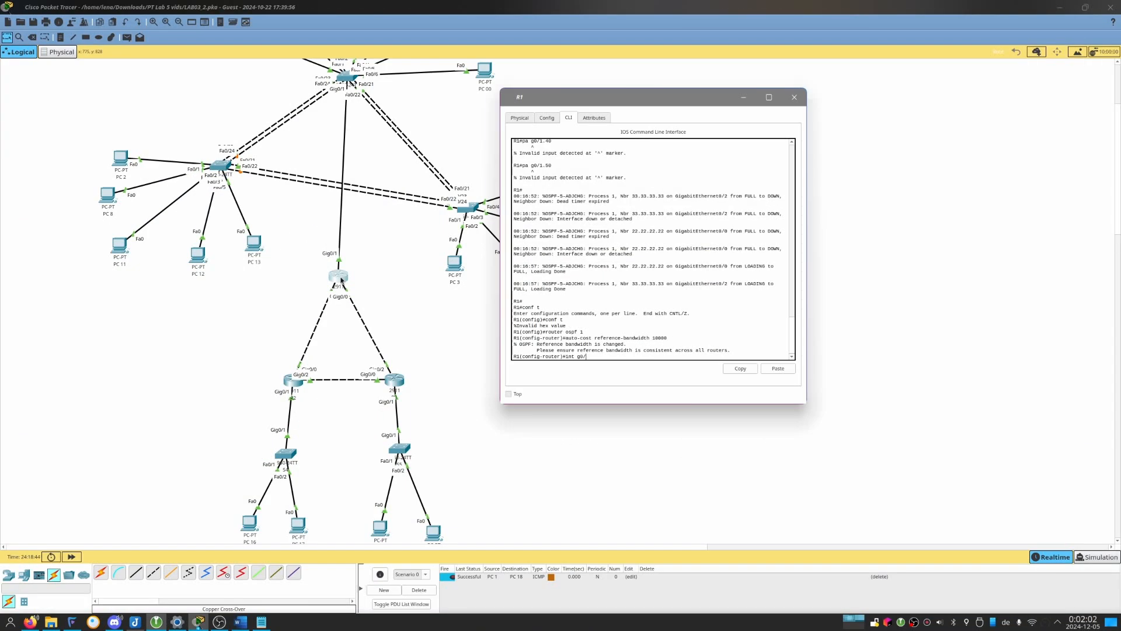
{"action": "key", "text": "Return"}
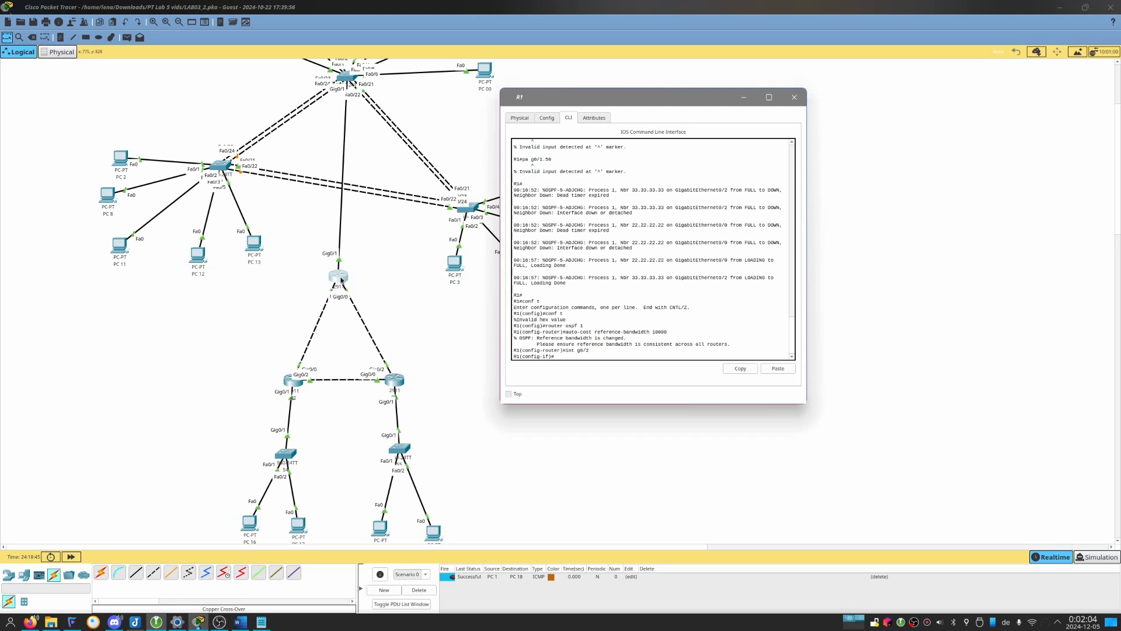
{"action": "type", "text": "ip ospf cost"}
{"action": "left_click", "coordinate": [240, 622]}
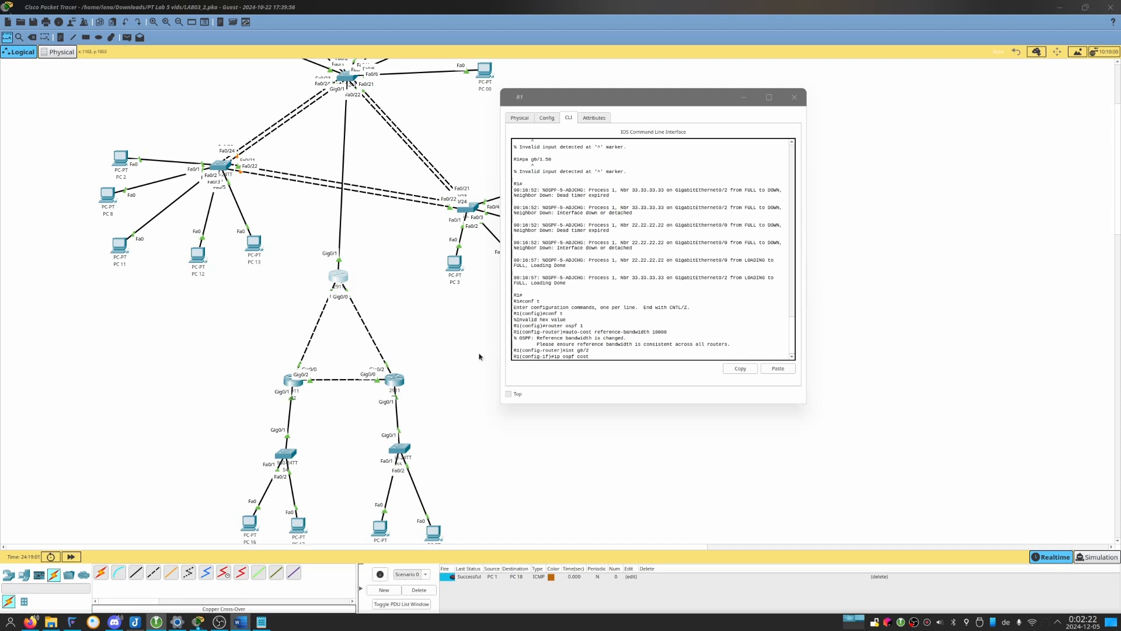
Return to the topology, switch the network to simulation mode and set the playback speed to maximum.
{"action": "left_click", "coordinate": [474, 311]}
{"action": "scroll", "coordinate": [473, 310], "scroll_direction": "down", "scroll_amount": 3}
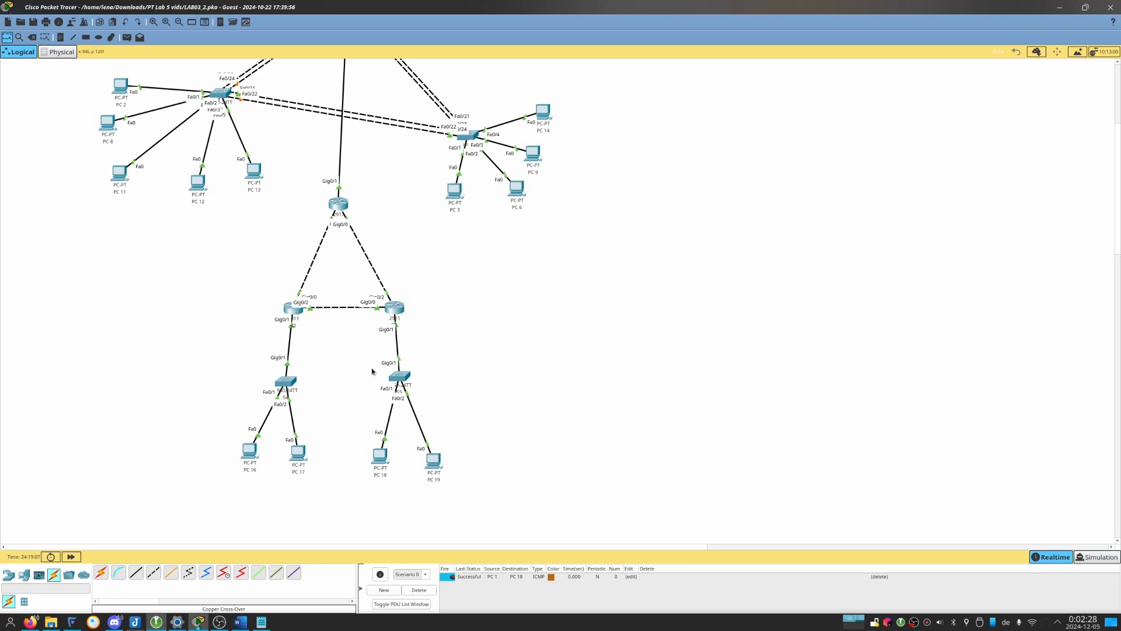
{"action": "scroll", "coordinate": [608, 267], "scroll_direction": "up", "scroll_amount": 9}
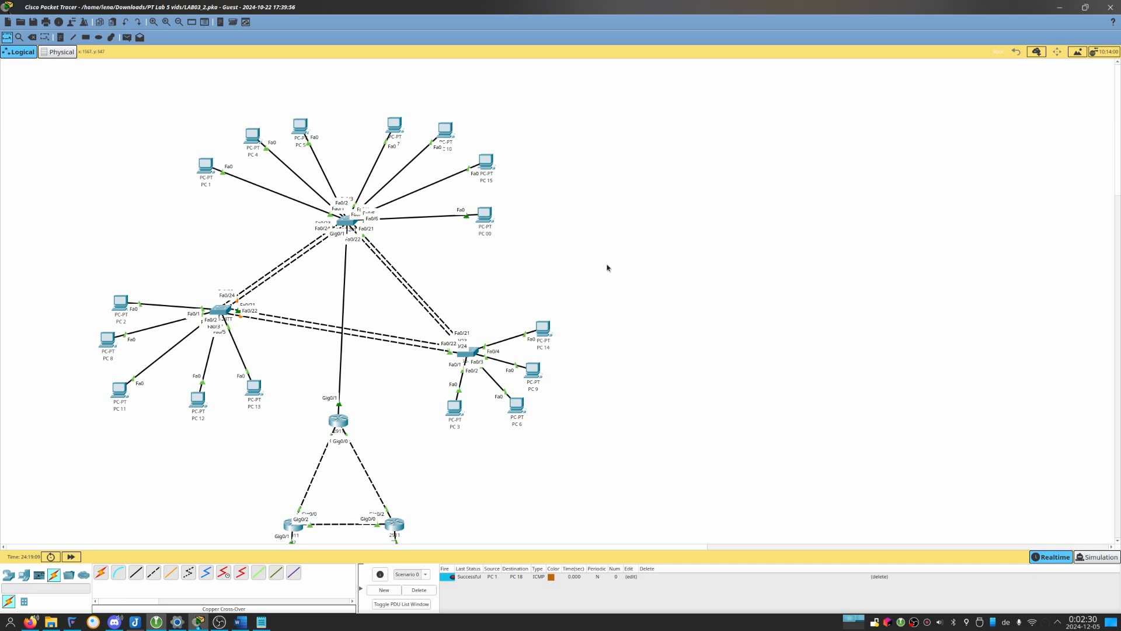
{"action": "left_click", "coordinate": [128, 38]}
{"action": "key", "text": "Escape"}
{"action": "left_click", "coordinate": [1097, 557]}
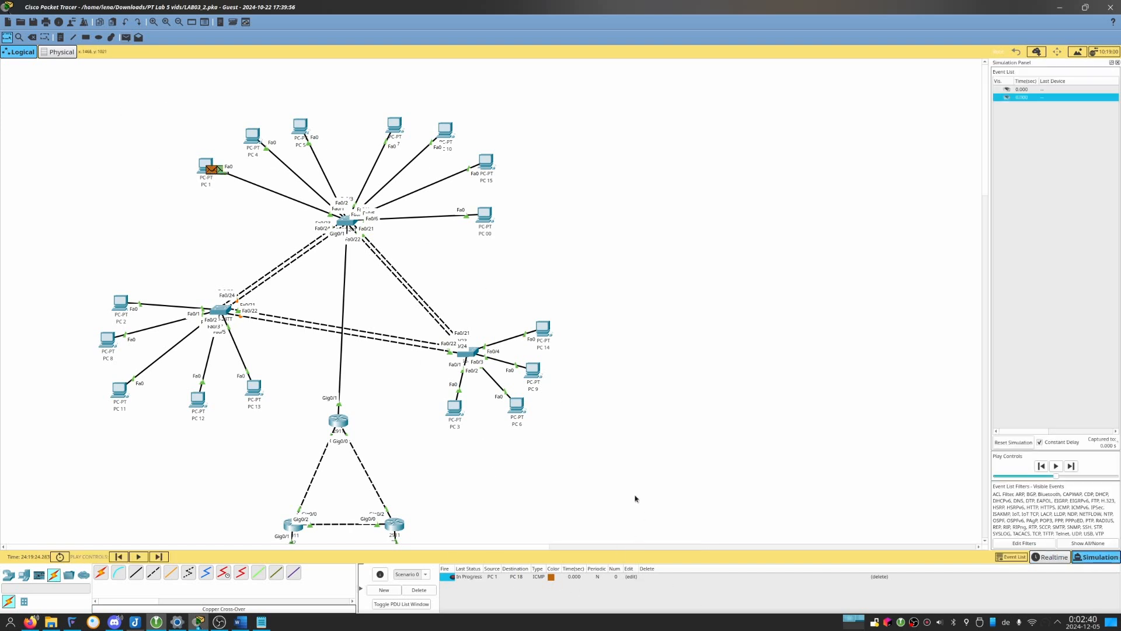
{"action": "scroll", "coordinate": [458, 470], "scroll_direction": "down", "scroll_amount": 2}
{"action": "scroll", "coordinate": [458, 467], "scroll_direction": "up", "scroll_amount": 2}
{"action": "left_click_drag", "start_coordinate": [1056, 476], "coordinate": [1116, 476]}
{"action": "scroll", "coordinate": [643, 318], "scroll_direction": "down", "scroll_amount": 4}
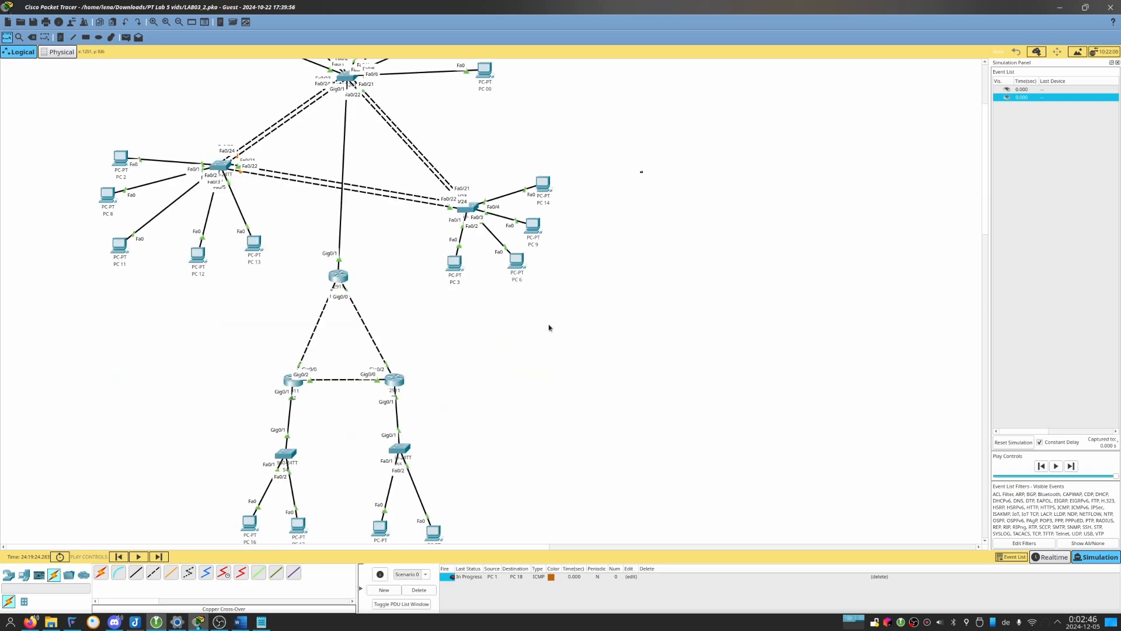
Run the simulation of the PC 1 to PC 18 ICMP packet and refire it to trace its route through the routers.
{"action": "left_click_drag", "start_coordinate": [402, 353], "coordinate": [343, 412]}
{"action": "left_click", "coordinate": [437, 381]}
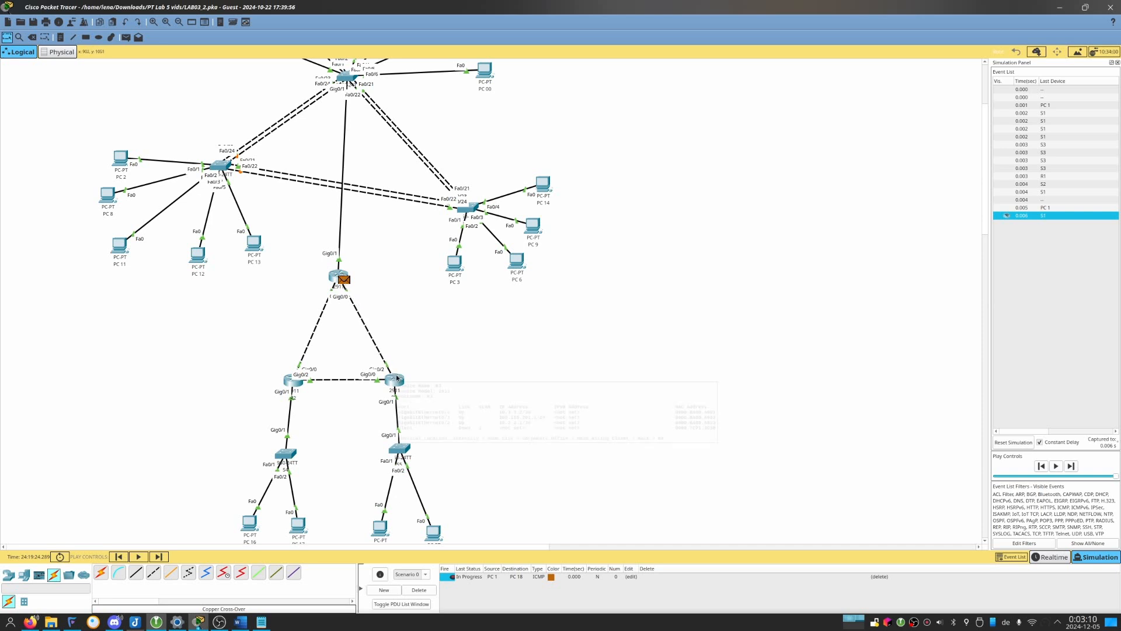
{"action": "mouse_move", "coordinate": [397, 377]}
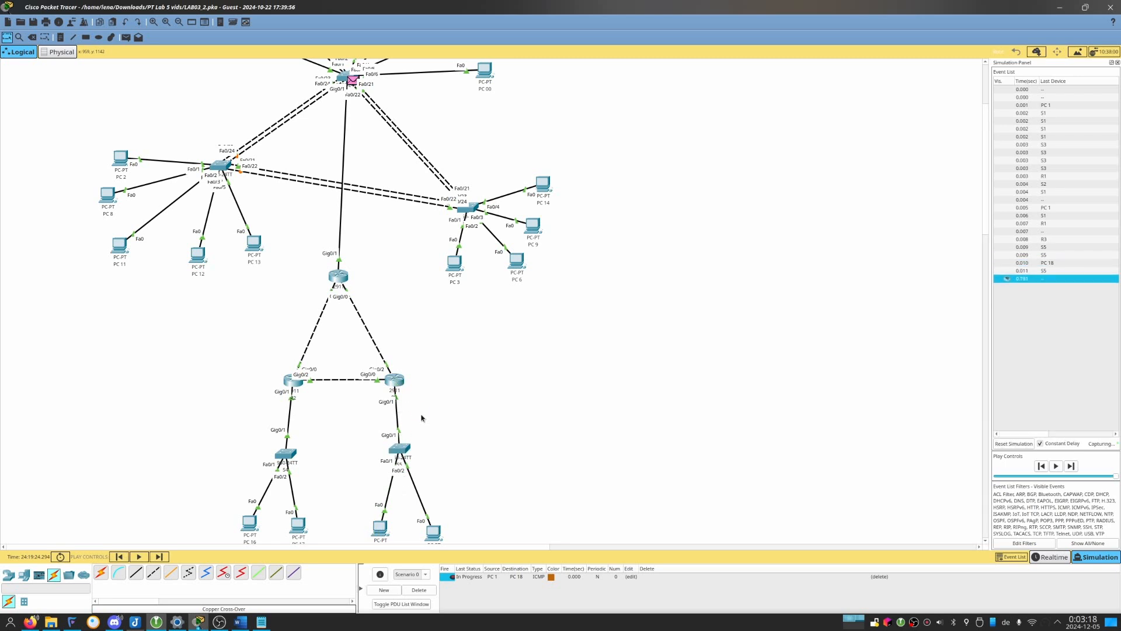
{"action": "left_click", "coordinate": [455, 577]}
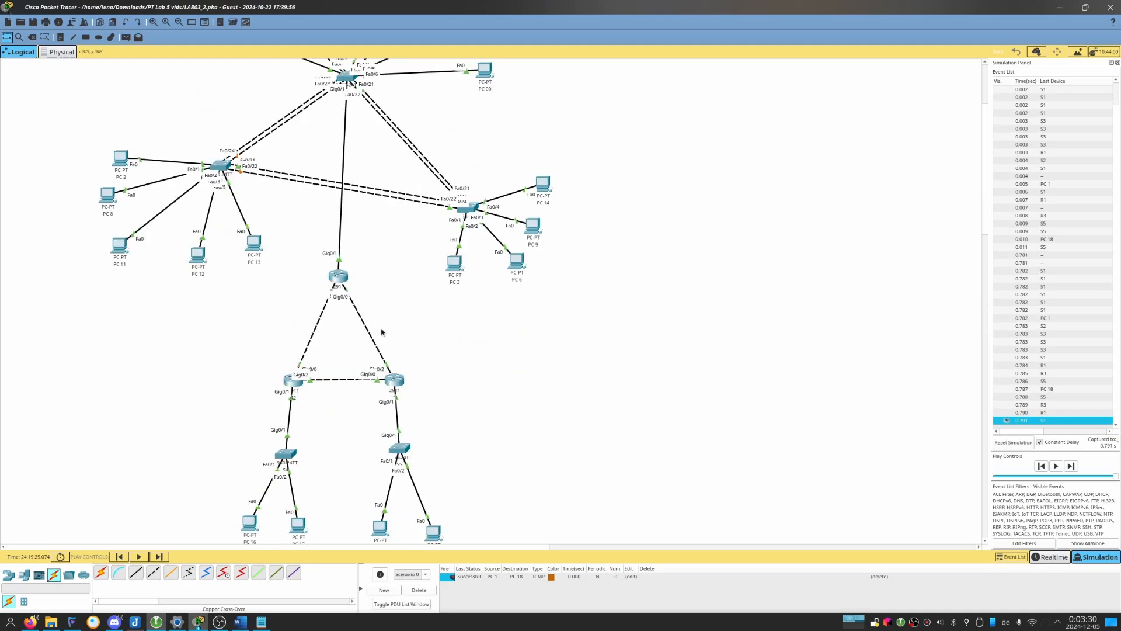
Examine the possible routes from PC 1 through the three-router triangle down to PC 18.
{"action": "left_click_drag", "start_coordinate": [420, 302], "coordinate": [341, 358]}
{"action": "scroll", "coordinate": [420, 397], "scroll_direction": "down", "scroll_amount": 3}
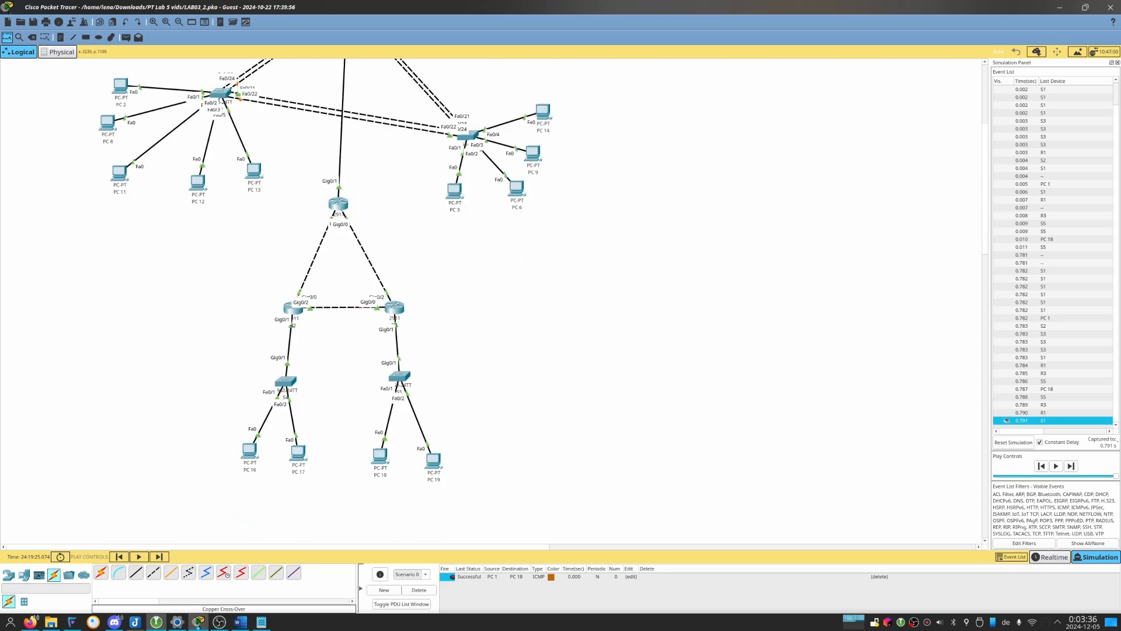
{"action": "key", "text": "alt+Tab"}
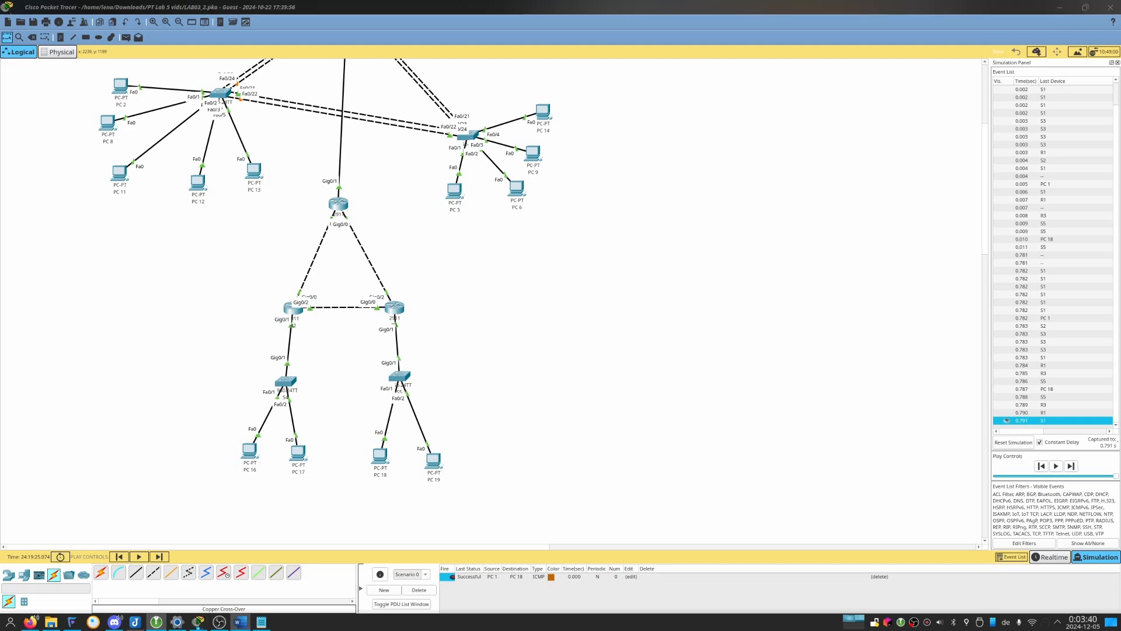
{"action": "scroll", "coordinate": [288, 208], "scroll_direction": "up", "scroll_amount": 9}
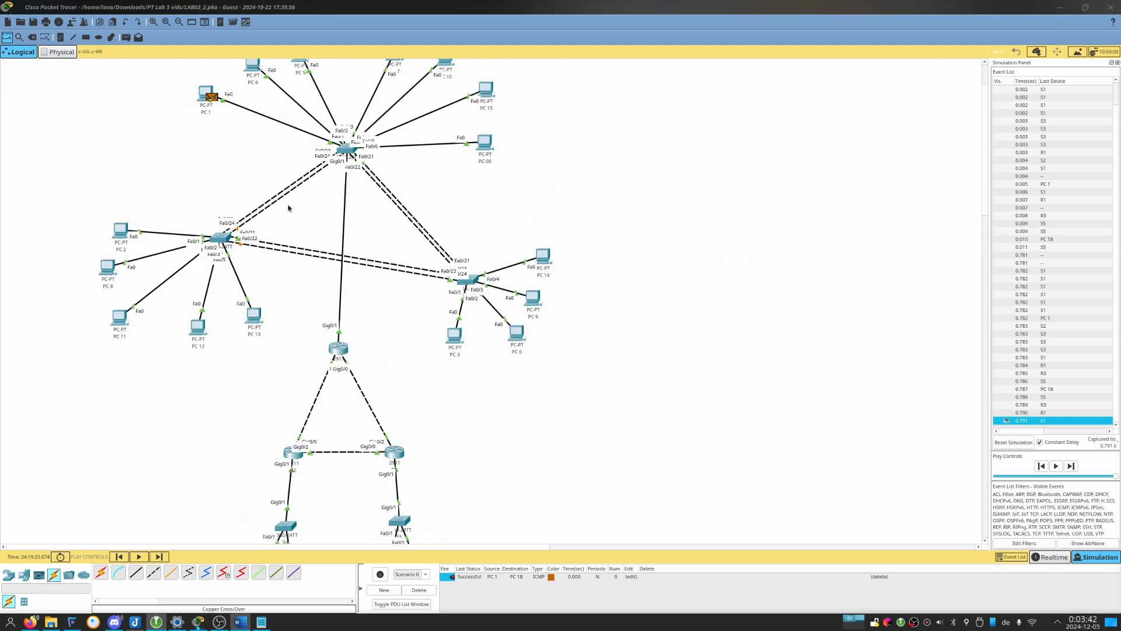
{"action": "scroll", "coordinate": [288, 207], "scroll_direction": "down", "scroll_amount": 6}
{"action": "scroll", "coordinate": [290, 207], "scroll_direction": "up", "scroll_amount": 3}
{"action": "scroll", "coordinate": [349, 364], "scroll_direction": "down", "scroll_amount": 6}
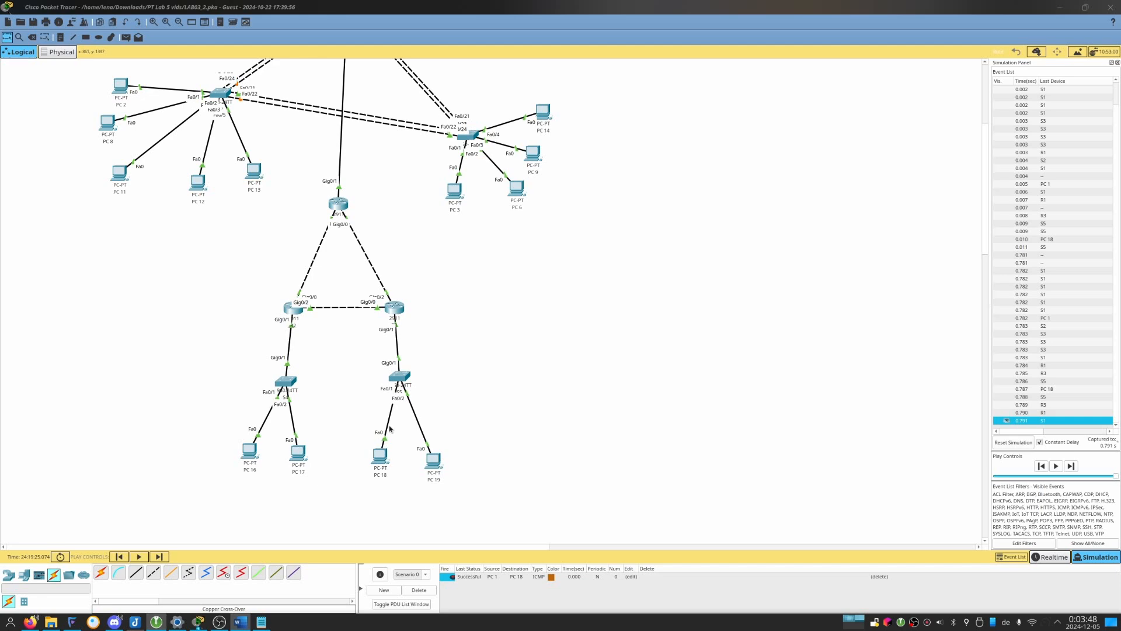
{"action": "scroll", "coordinate": [338, 170], "scroll_direction": "up", "scroll_amount": 9}
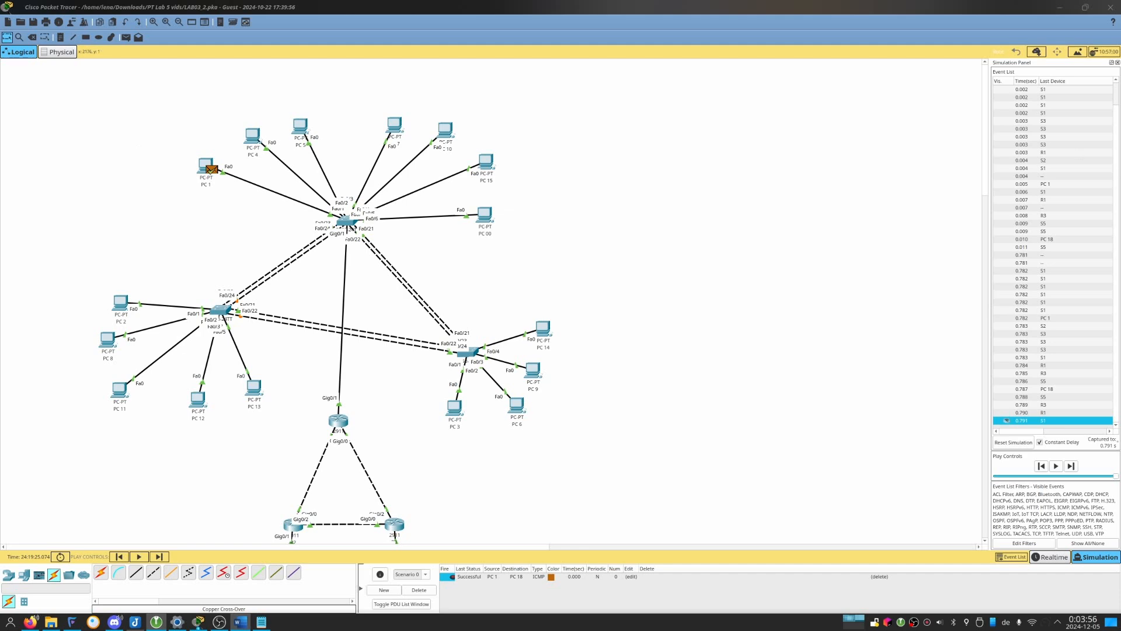
{"action": "left_click_drag", "start_coordinate": [1120, 88], "coordinate": [1120, 117]}
{"action": "left_click_drag", "start_coordinate": [1120, 7], "coordinate": [1120, 7]}
On R1, cancel the unfinished command, re-enter configuration mode and set the OSPF cost of interface g0/2 to 100.
{"action": "left_click", "coordinate": [338, 425]}
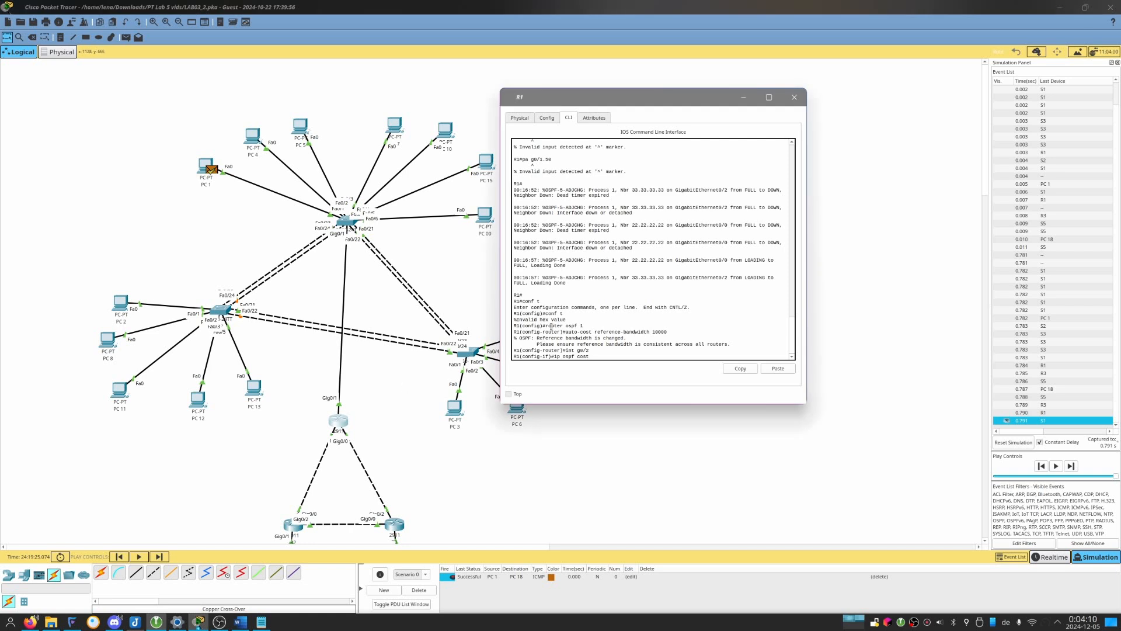
{"action": "key", "text": "ctrl+c"}
{"action": "type", "text": "conf t"}
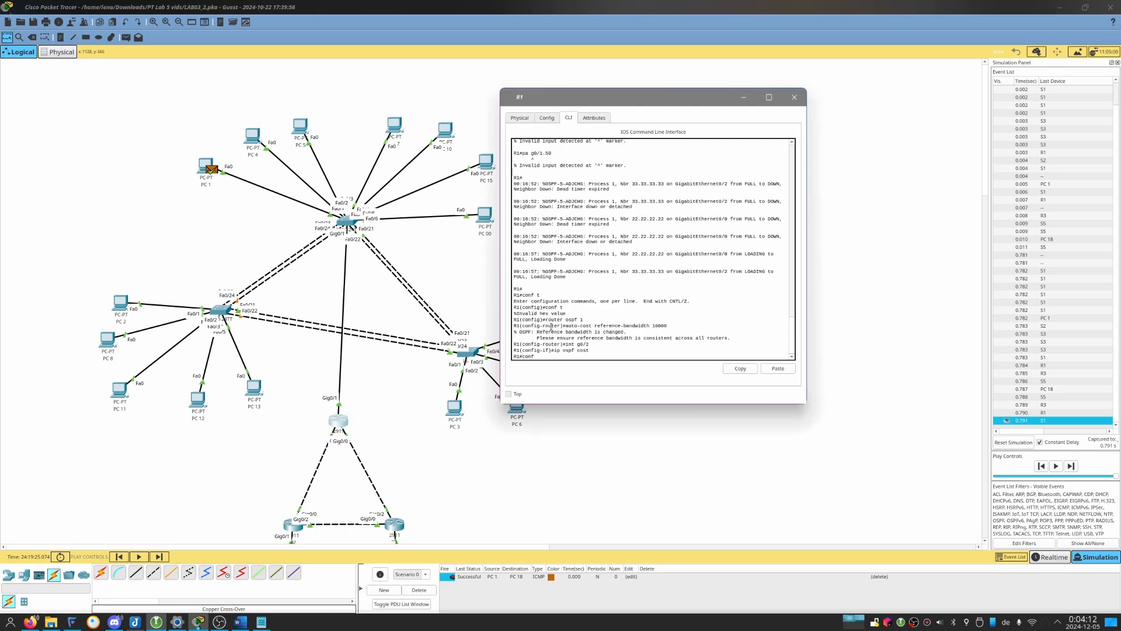
{"action": "key", "text": "Return"}
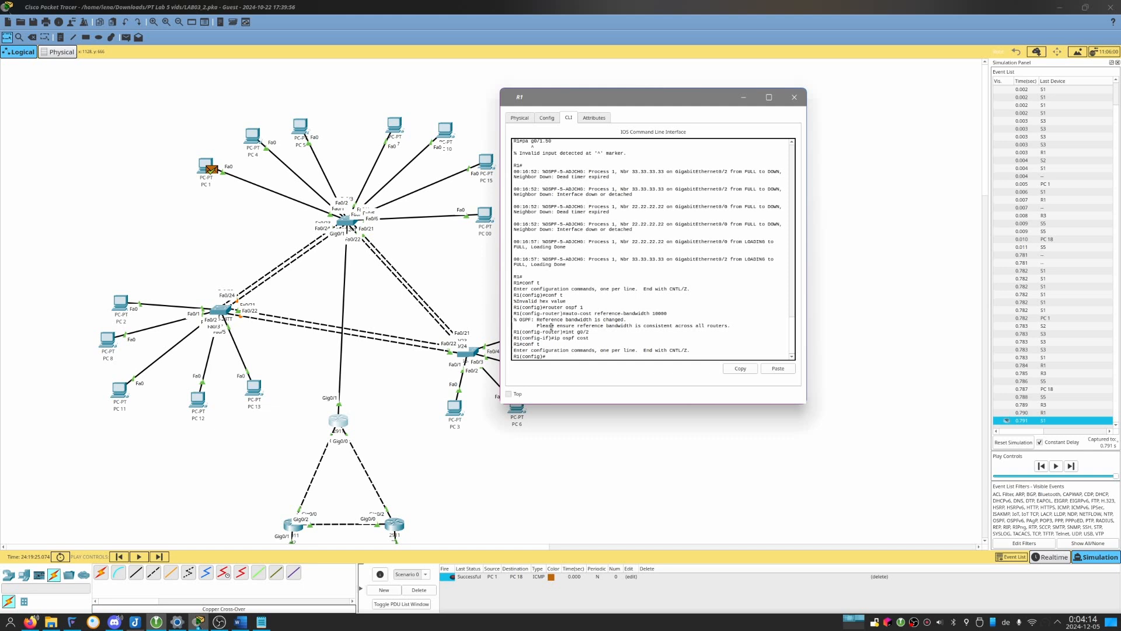
{"action": "type", "text": "int g0/2"}
{"action": "key", "text": "Return"}
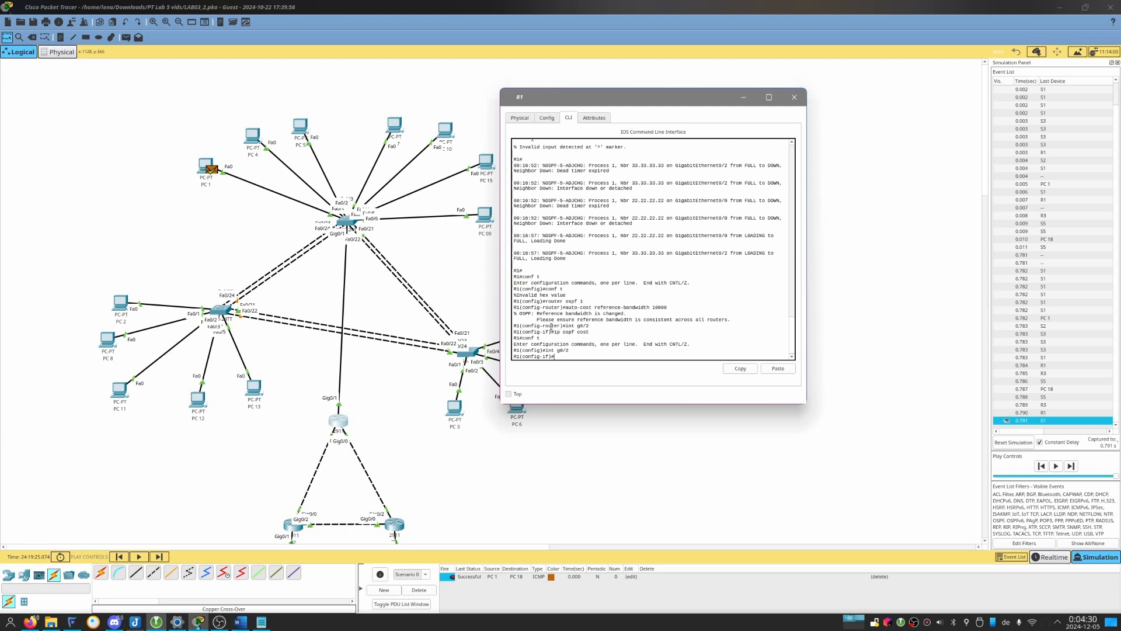
{"action": "key", "text": "alt+Tab"}
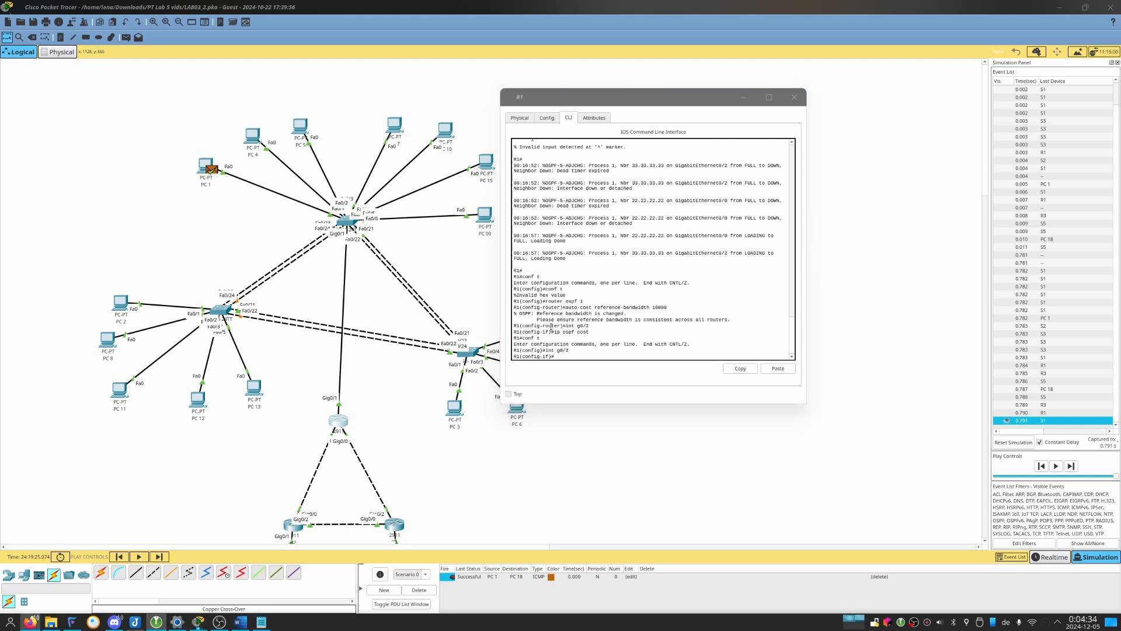
{"action": "key", "text": "alt+Tab"}
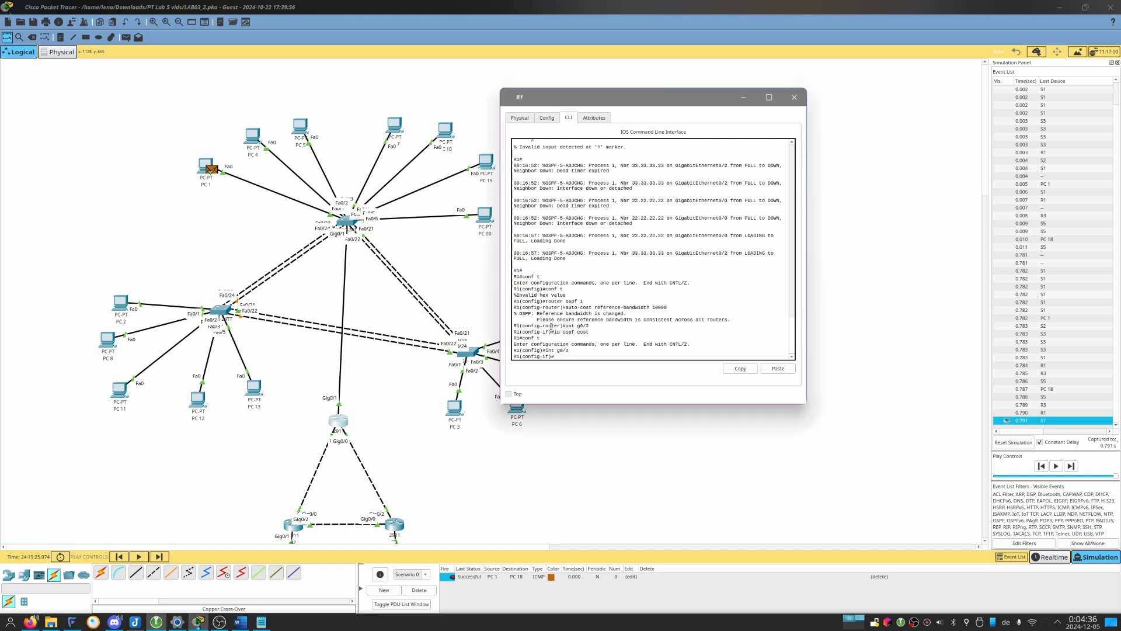
{"action": "type", "text": "ip ospf cost 100"}
{"action": "key", "text": "Return"}
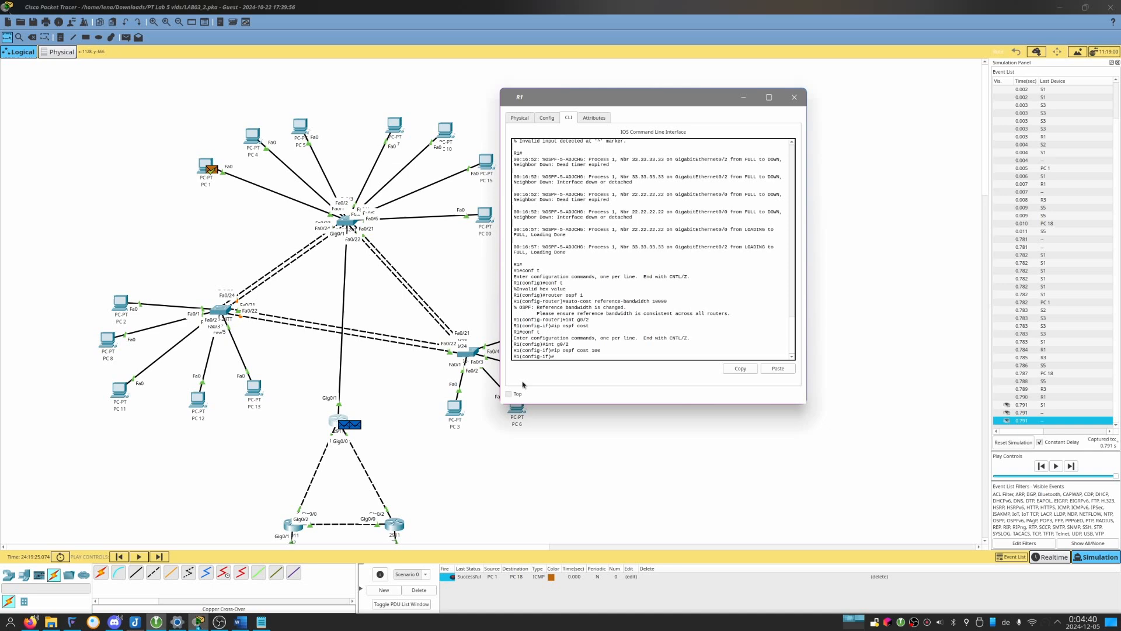
On R3, enter interface g0/2 configuration and set its OSPF cost to 100.
{"action": "scroll", "coordinate": [391, 458], "scroll_direction": "down", "scroll_amount": 3}
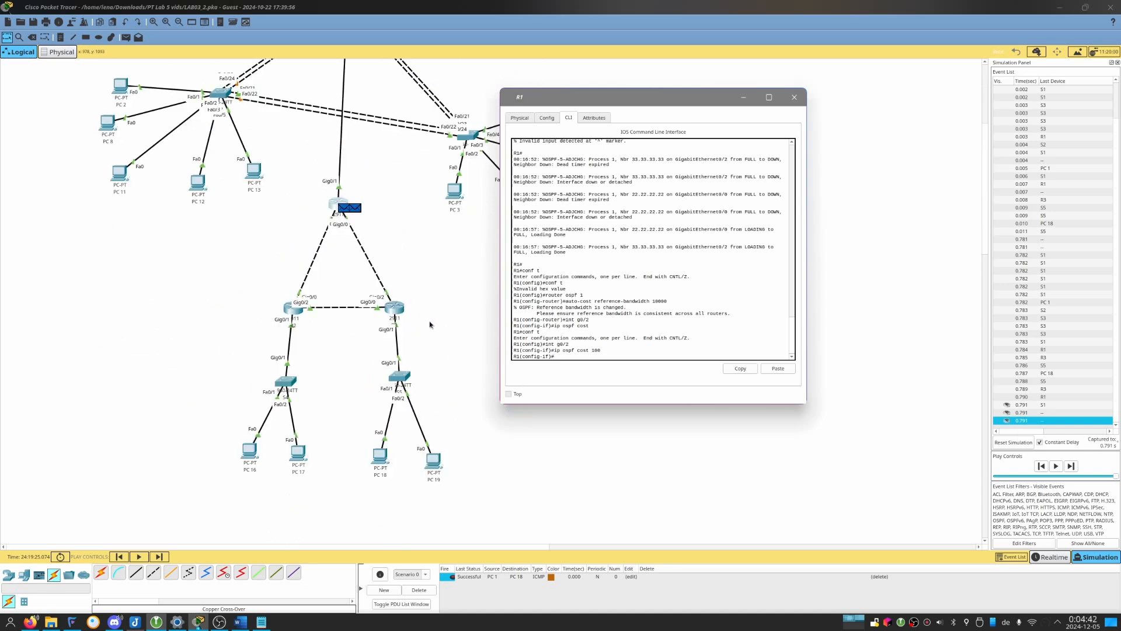
{"action": "left_click", "coordinate": [398, 315]}
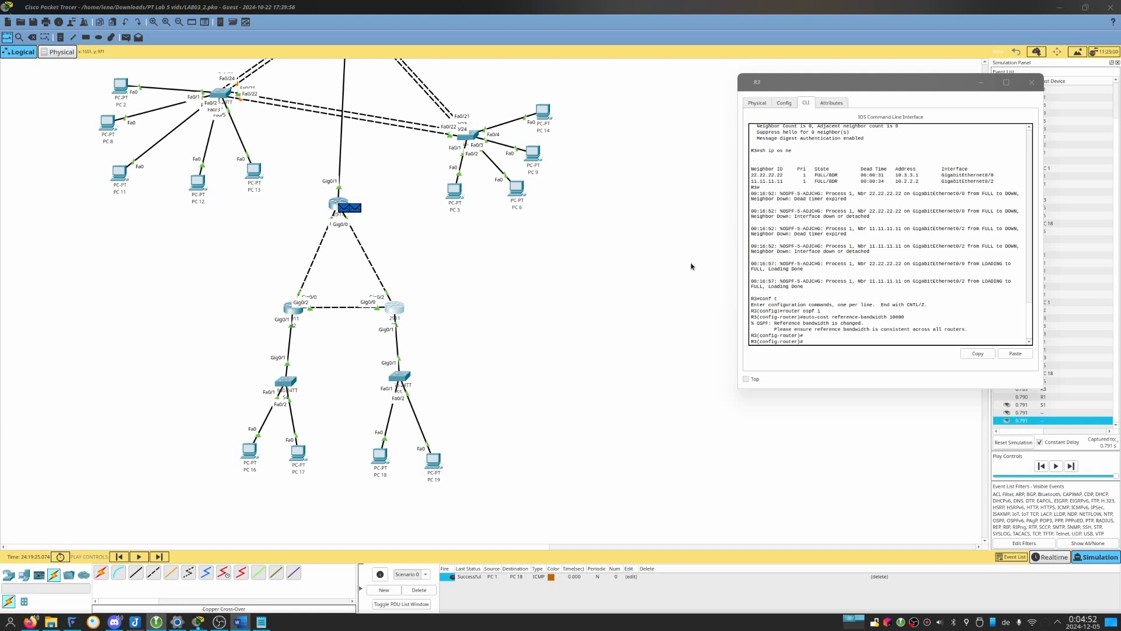
{"action": "left_click", "coordinate": [878, 330]}
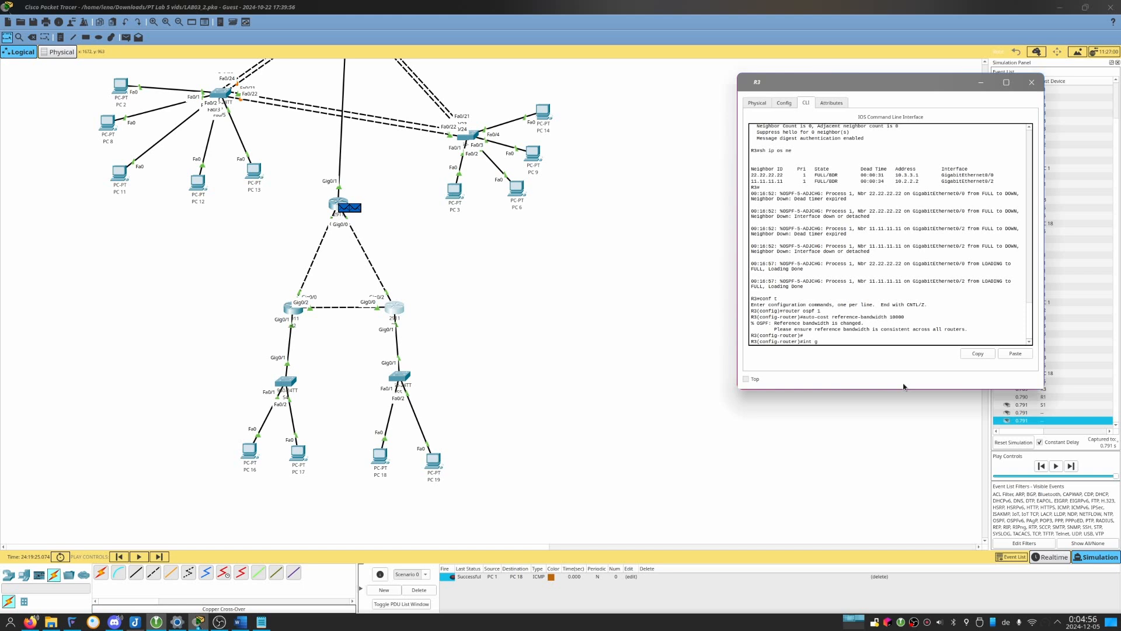
{"action": "key", "text": "Return"}
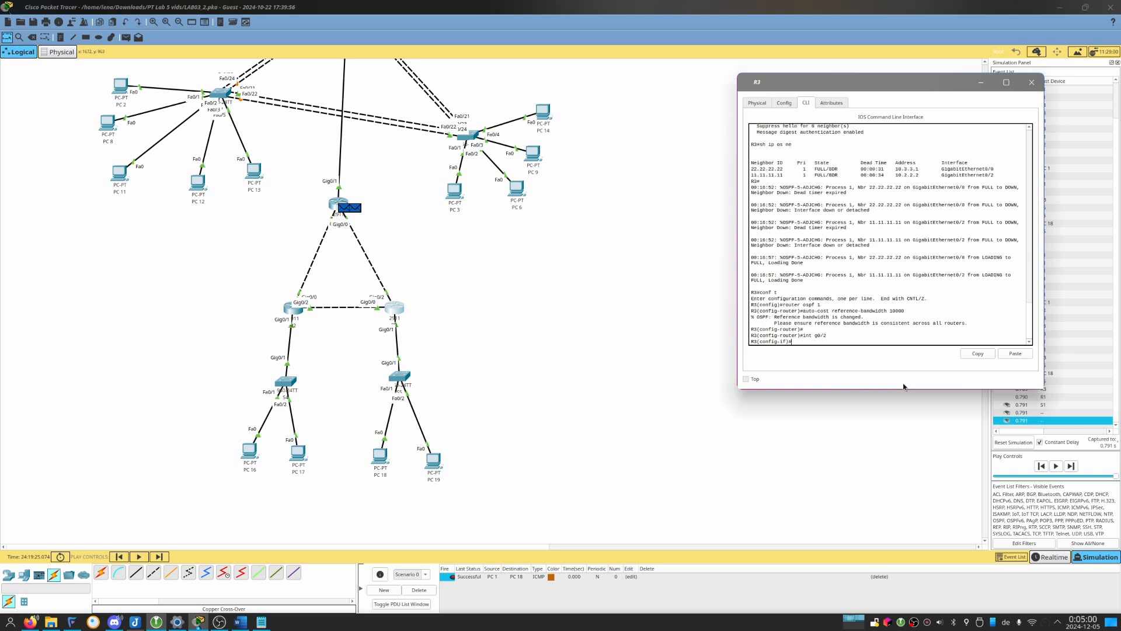
{"action": "type", "text": "ip osp"}
{"action": "key", "text": "alt+Tab"}
{"action": "key", "text": "alt+Tab"}
{"action": "key", "text": "alt+Tab"}
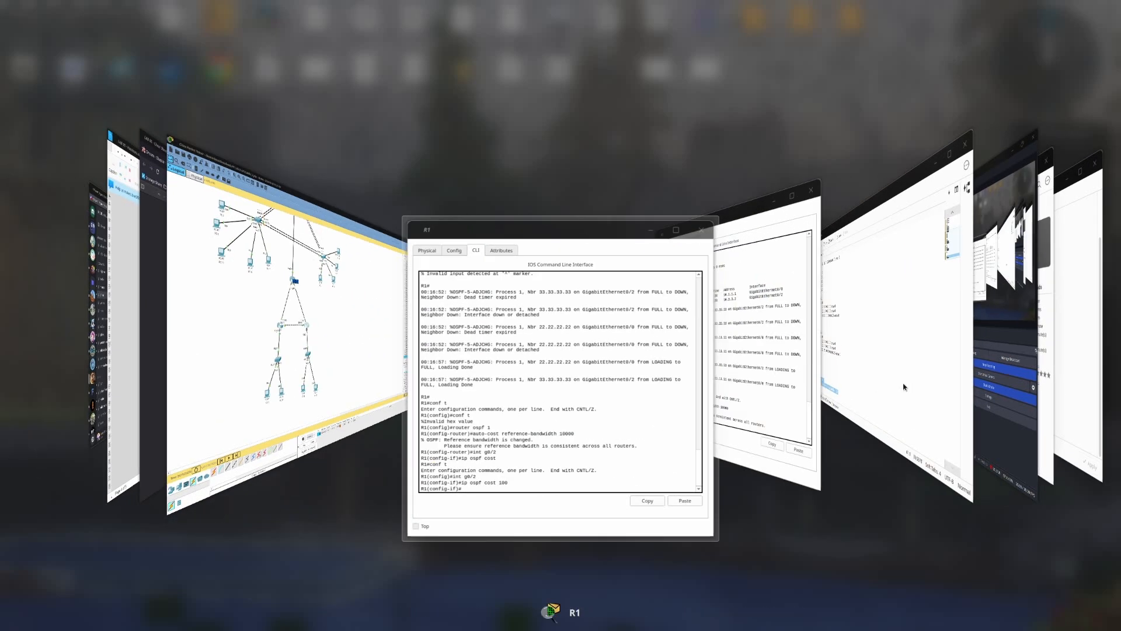
{"action": "key", "text": "alt+Tab"}
{"action": "key", "text": "alt+Tab"}
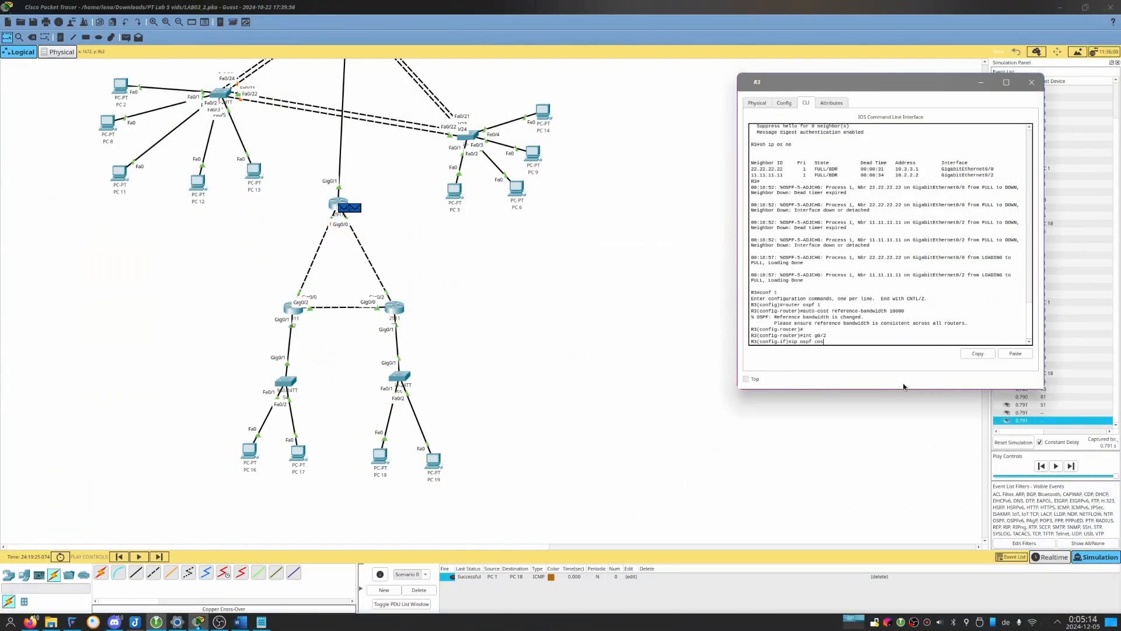
{"action": "type", "text": "0"}
{"action": "key", "text": "Return"}
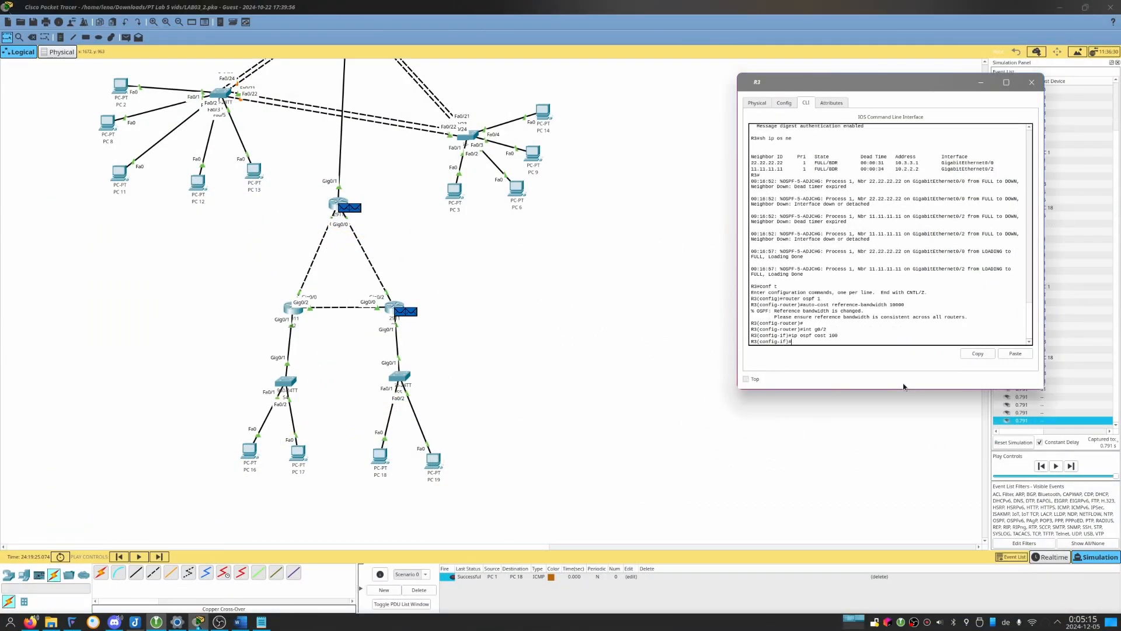
Advance the simulation event by event so that the OSPF updates from R1 and R3 propagate between the routers.
{"action": "left_click", "coordinate": [1073, 467]}
{"action": "left_click", "coordinate": [1072, 467]}
{"action": "left_click", "coordinate": [1071, 468]}
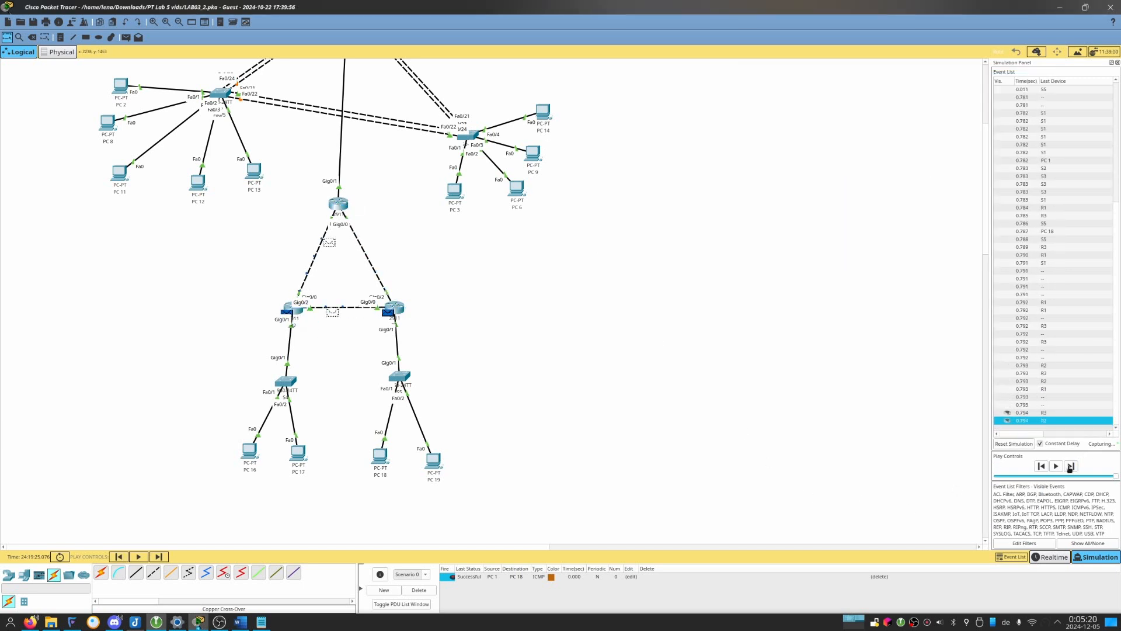
{"action": "left_click", "coordinate": [1071, 468]}
{"action": "scroll", "coordinate": [548, 401], "scroll_direction": "up", "scroll_amount": 2}
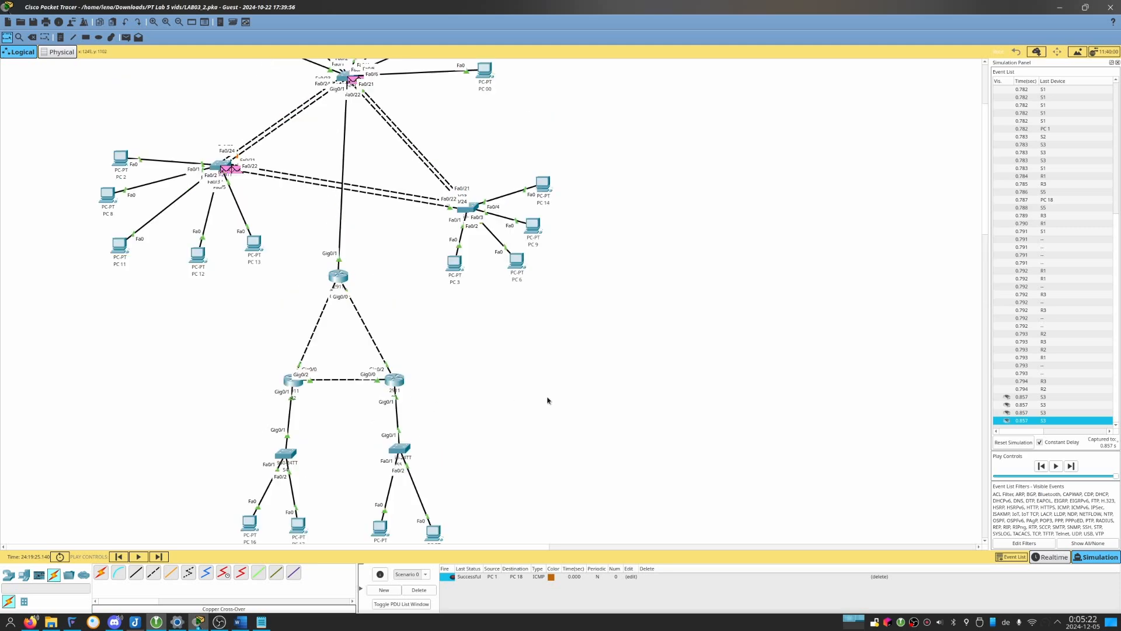
{"action": "scroll", "coordinate": [547, 400], "scroll_direction": "down", "scroll_amount": 2}
{"action": "key", "text": "alt+Tab"}
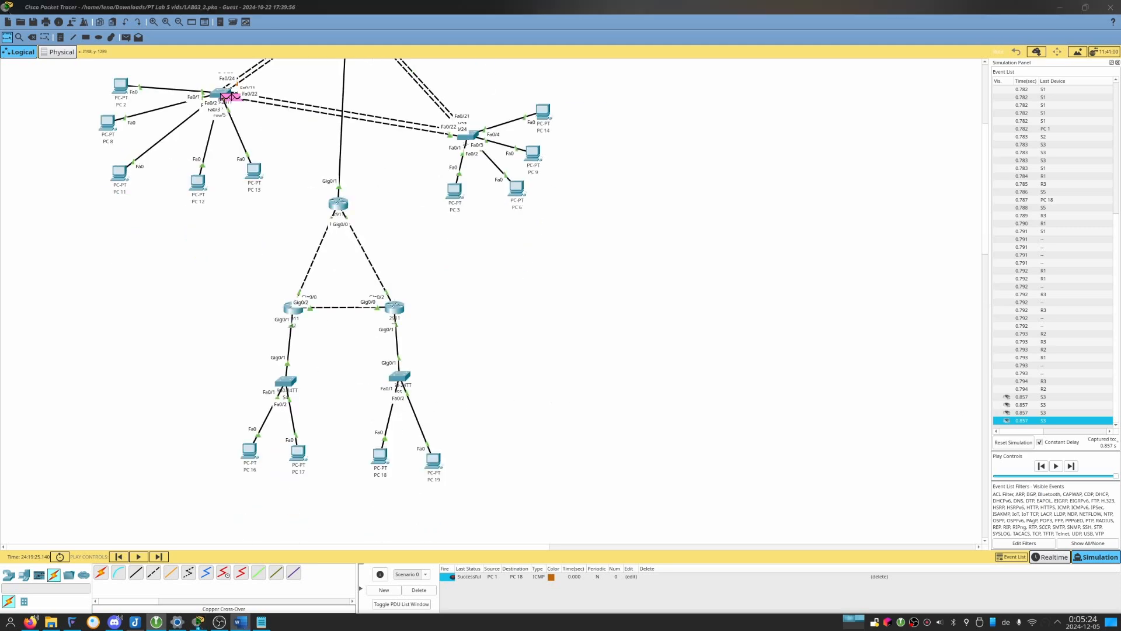
{"action": "scroll", "coordinate": [705, 350], "scroll_direction": "up", "scroll_amount": 4}
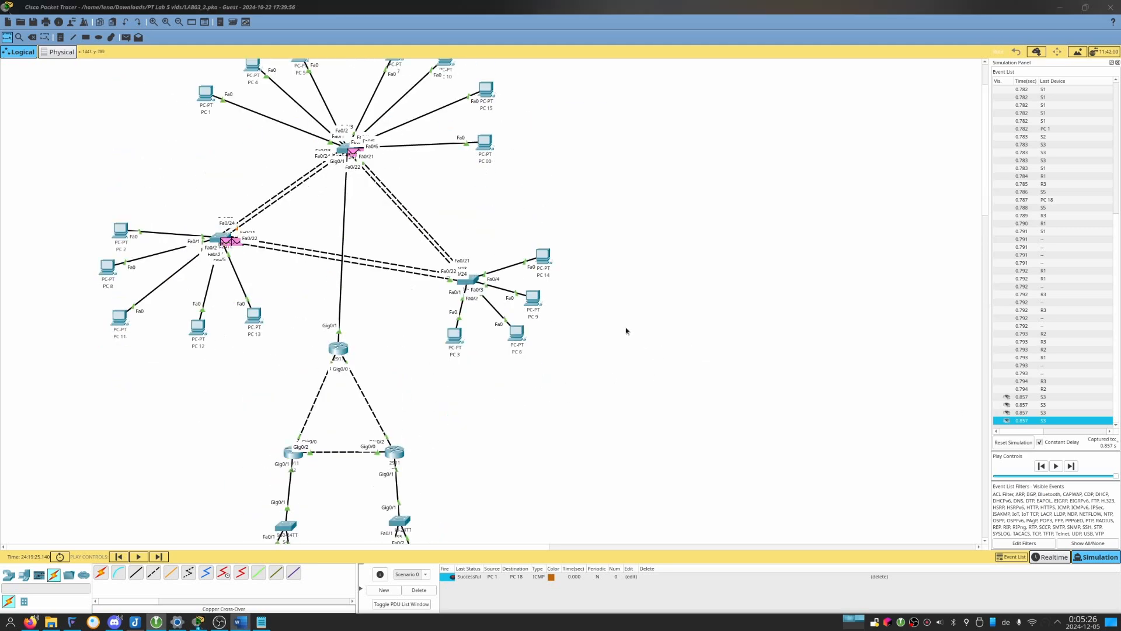
Refire the PC 1 to PC 18 ICMP packet and step the simulation forward to trace its path.
{"action": "left_click", "coordinate": [450, 576]}
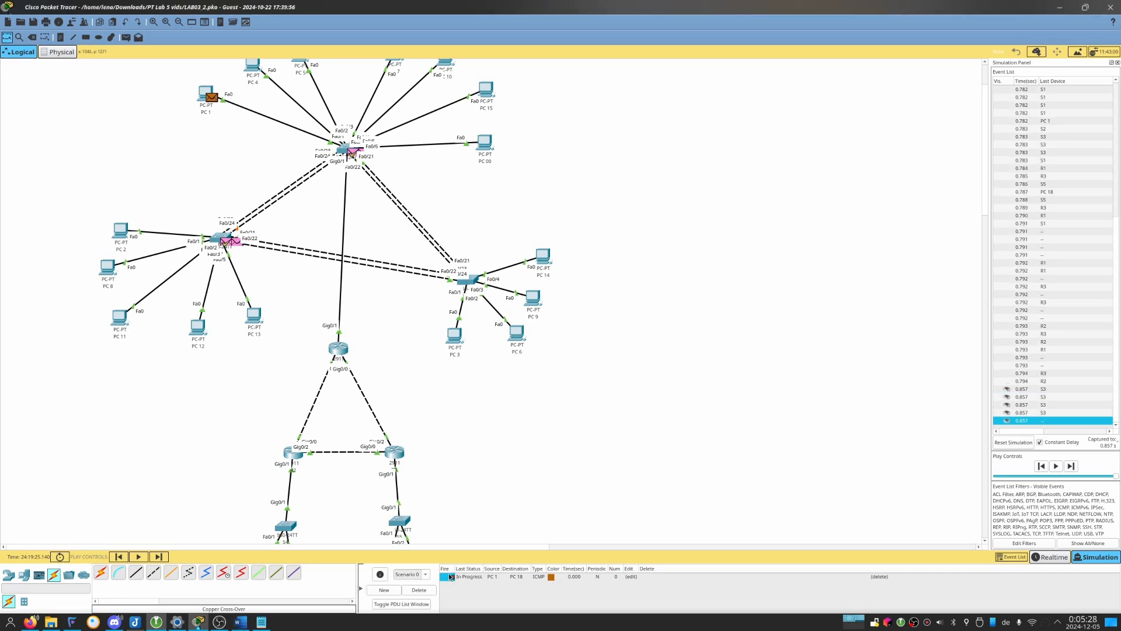
{"action": "scroll", "coordinate": [397, 251], "scroll_direction": "down", "scroll_amount": 2}
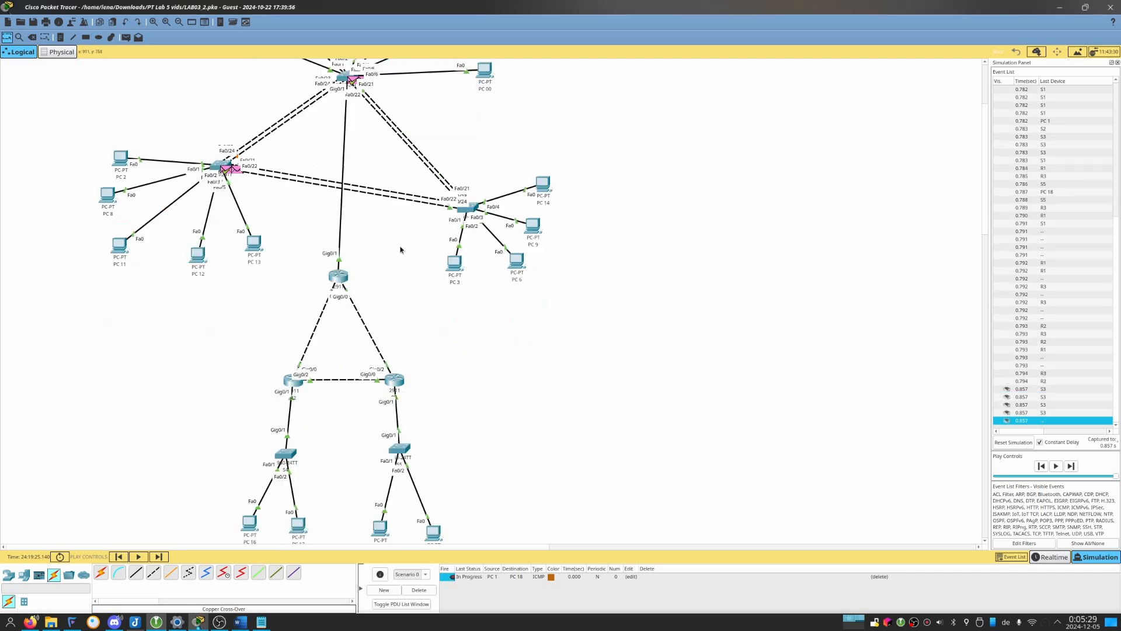
{"action": "left_click", "coordinate": [1071, 466]}
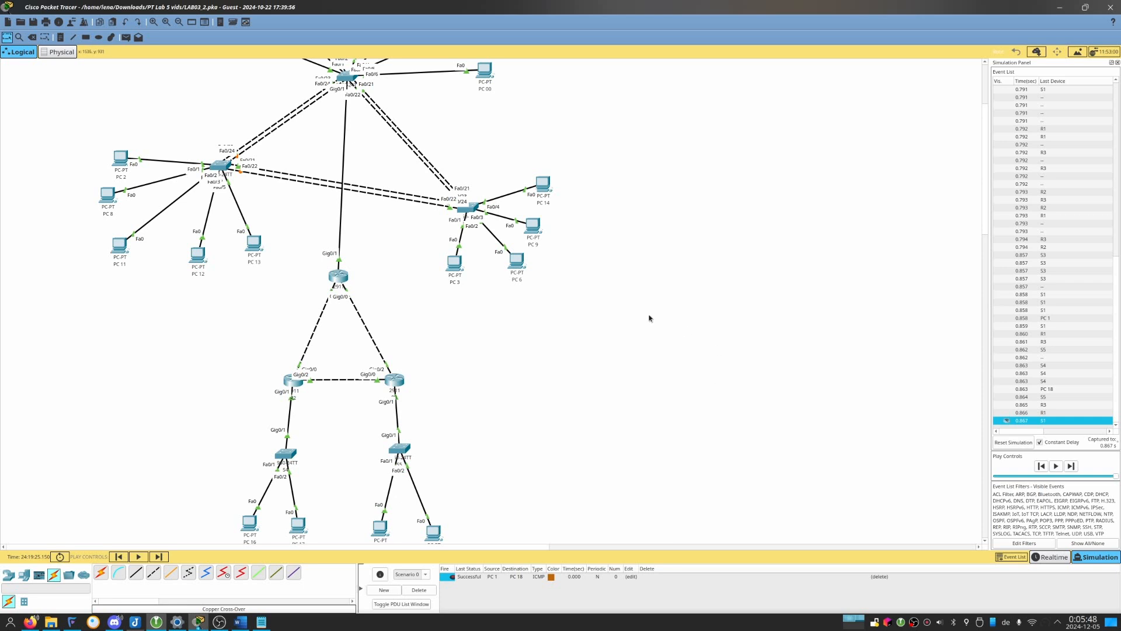
On R1, leave interface configuration for privileged EXEC mode, page through the list of available commands and return to the prompt.
{"action": "scroll", "coordinate": [651, 319], "scroll_direction": "down", "scroll_amount": 3}
{"action": "left_click", "coordinate": [350, 202]}
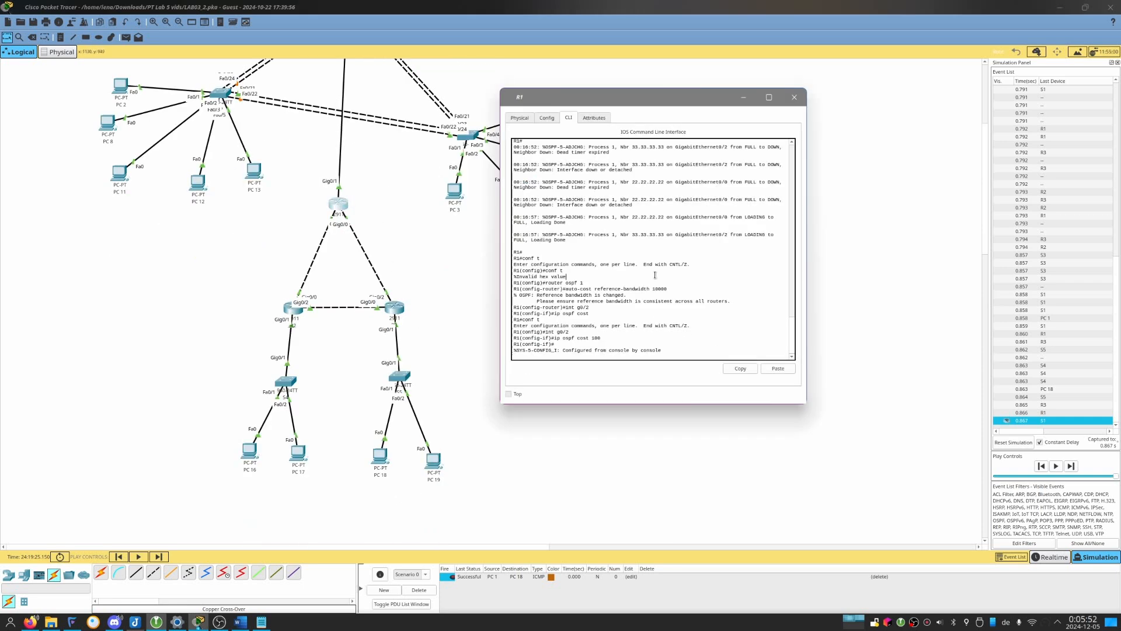
{"action": "key", "text": "Return"}
{"action": "key", "text": "ctrl+z"}
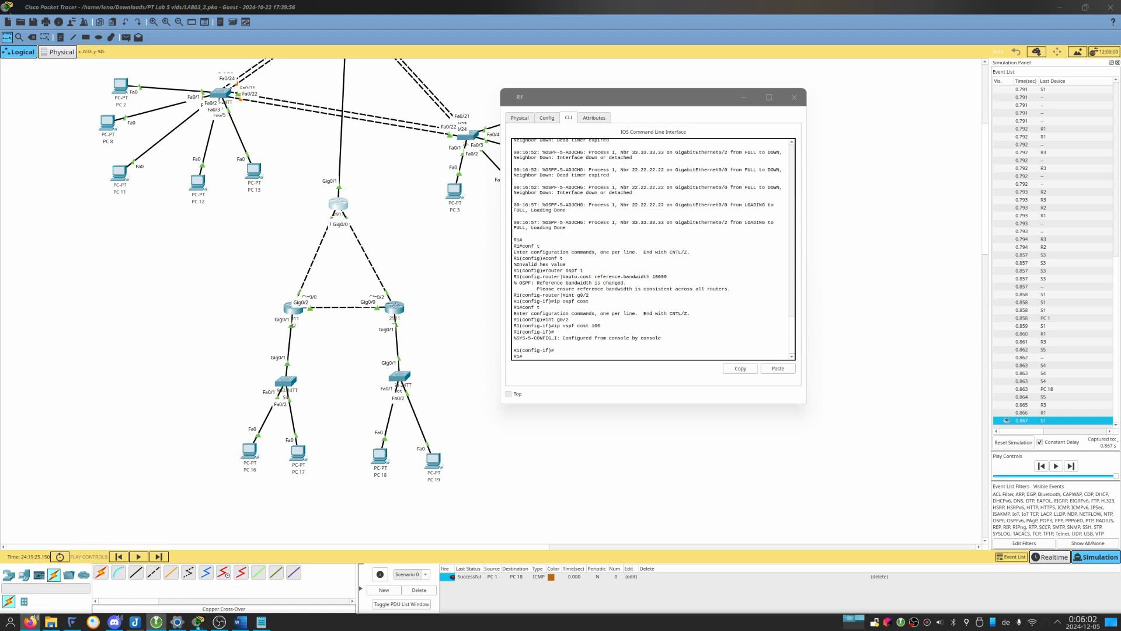
{"action": "left_click", "coordinate": [746, 269]}
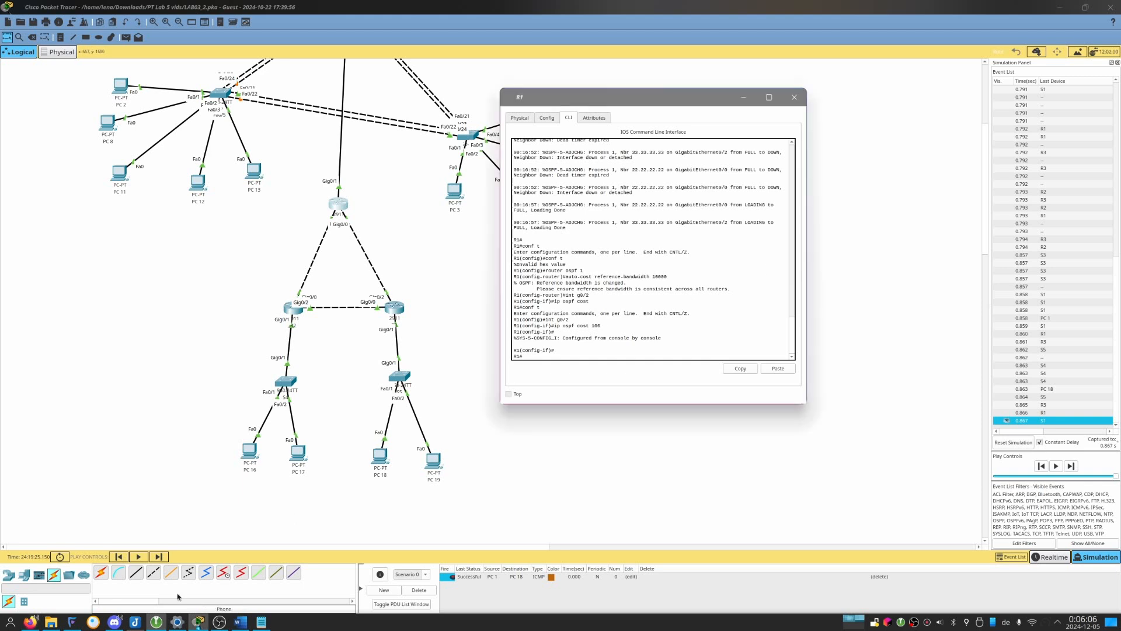
{"action": "type", "text": "?"}
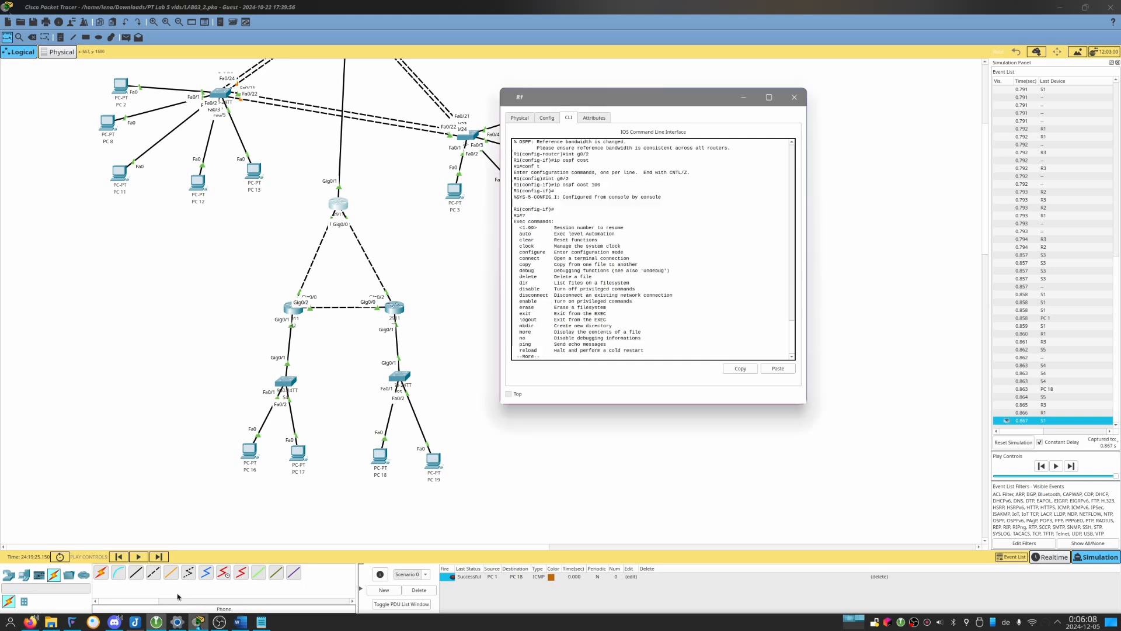
{"action": "key", "text": "Return"}
{"action": "key", "text": "Return"}
{"action": "key", "text": "Return"}
{"action": "key", "text": "Return"}
{"action": "key", "text": "Return"}
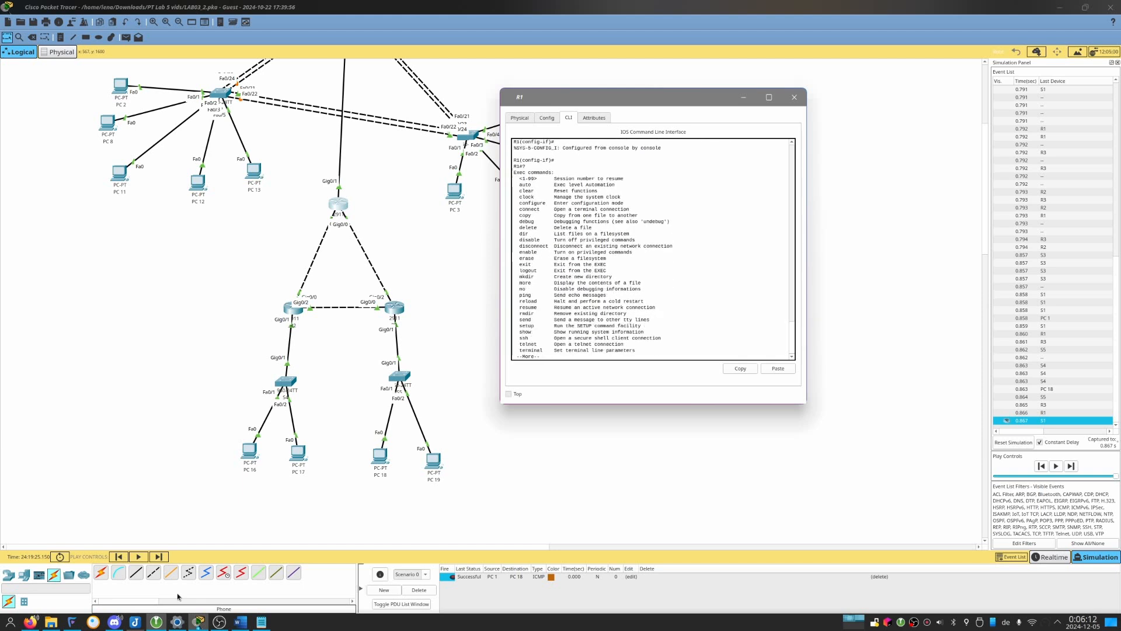
{"action": "key", "text": "q"}
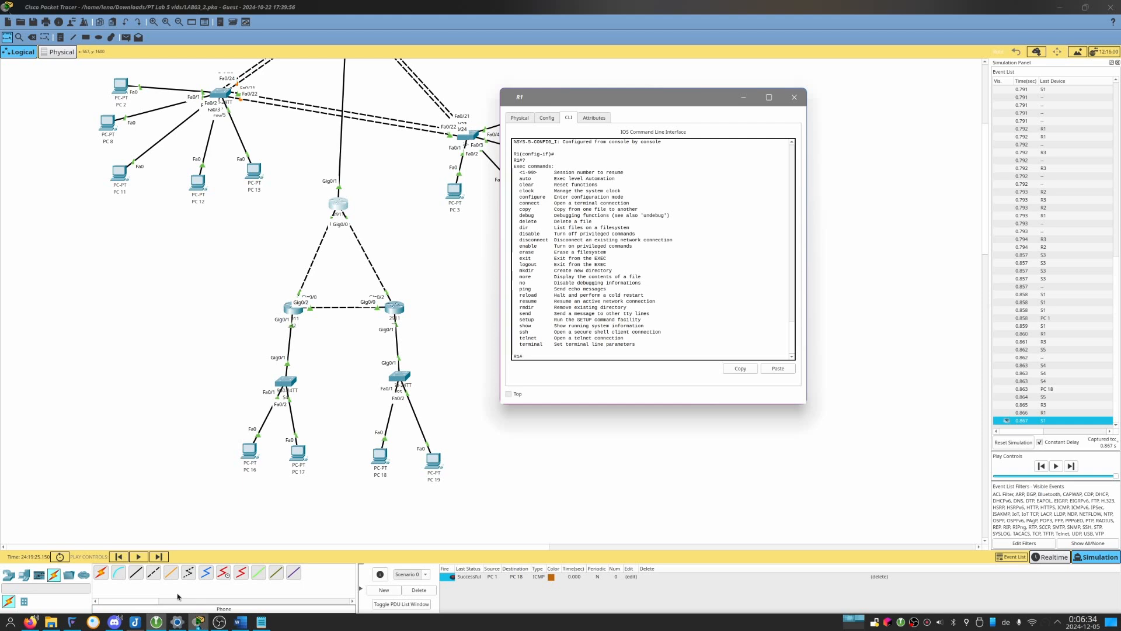
On R1, finish the command list, then look up commands starting with cl and the options of the clear command.
{"action": "key", "text": "Return"}
{"action": "key", "text": "Return"}
{"action": "key", "text": "Return"}
{"action": "key", "text": "Return"}
{"action": "key", "text": "Return"}
{"action": "key", "text": "Return"}
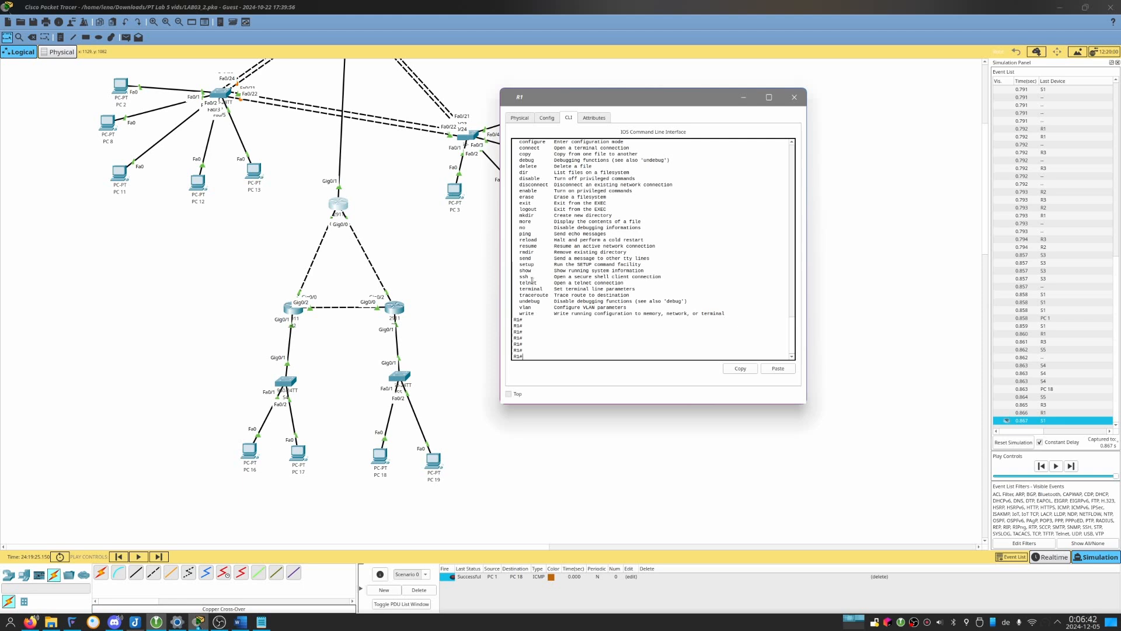
{"action": "scroll", "coordinate": [536, 299], "scroll_direction": "up", "scroll_amount": 3}
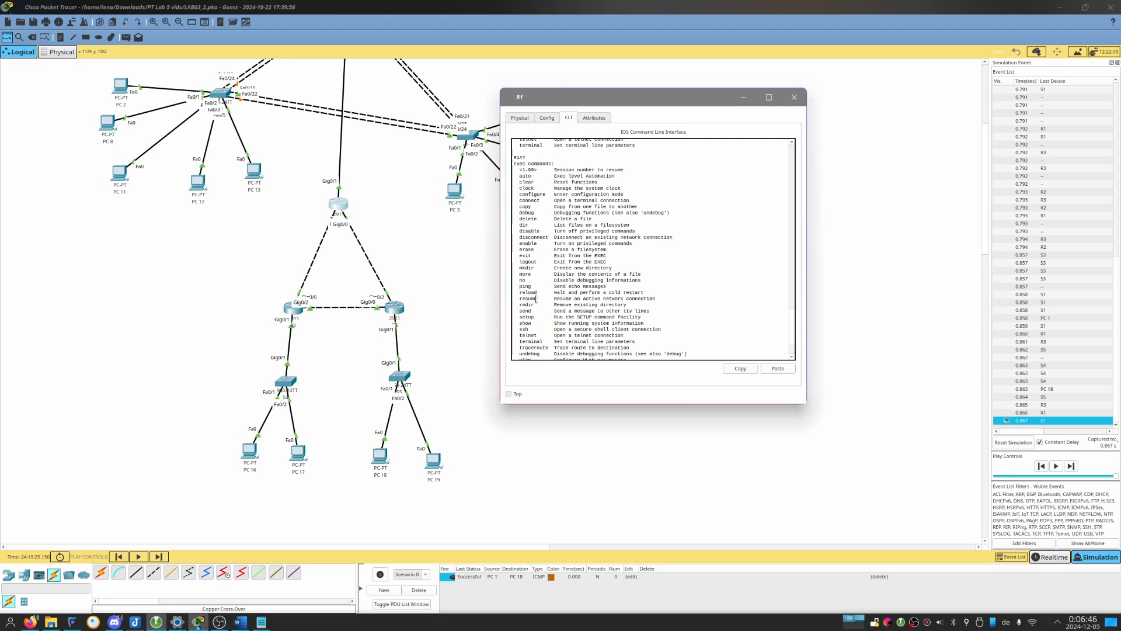
{"action": "type", "text": "cl"}
{"action": "type", "text": "?e"}
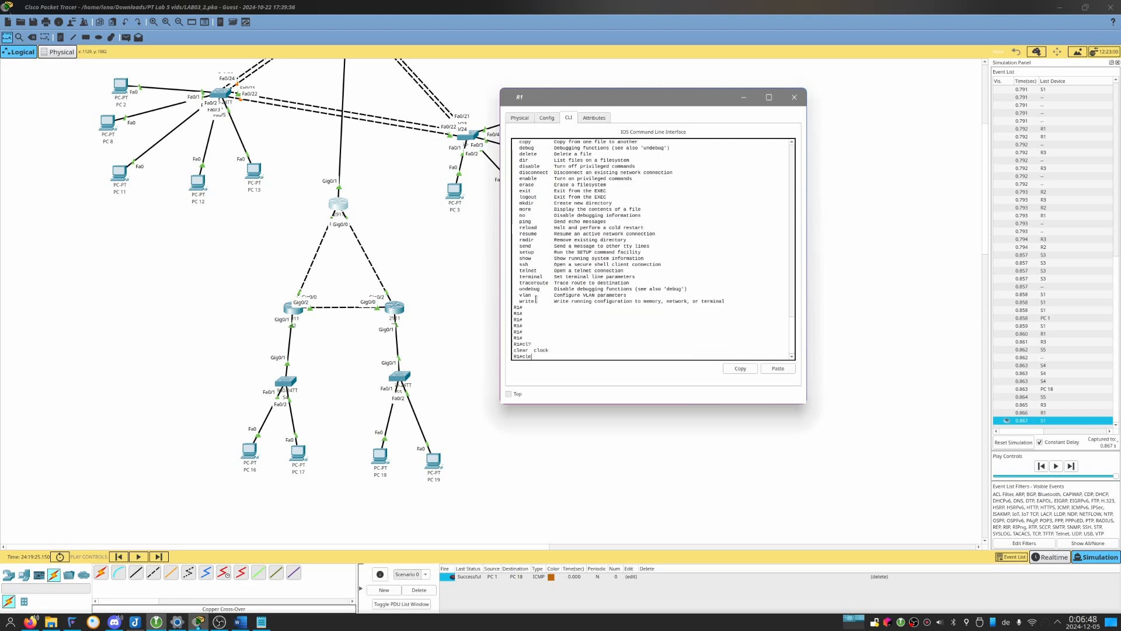
{"action": "key", "text": "Tab"}
{"action": "type", "text": "?"}
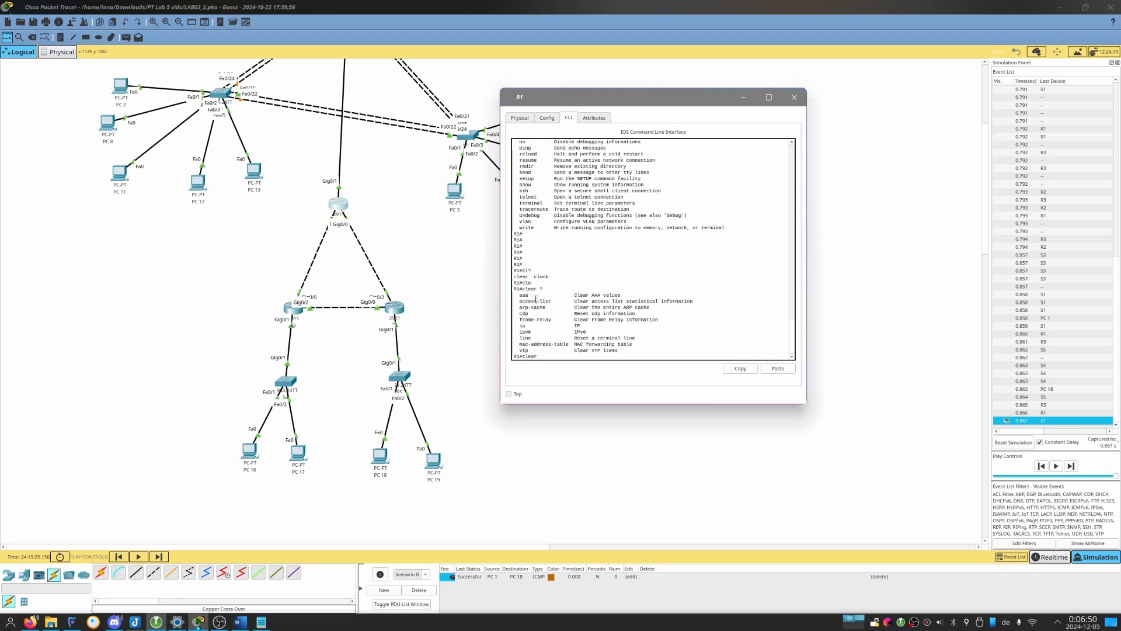
{"action": "type", "text": "ip"}
{"action": "type", "text": " ?o"}
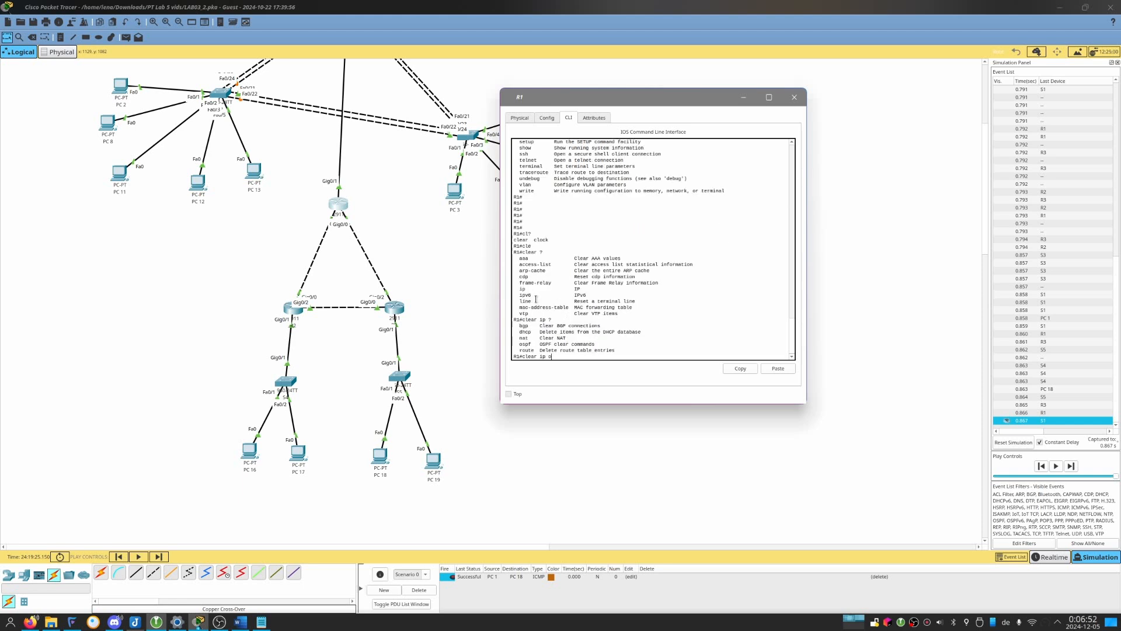
{"action": "type", "text": "spf "}
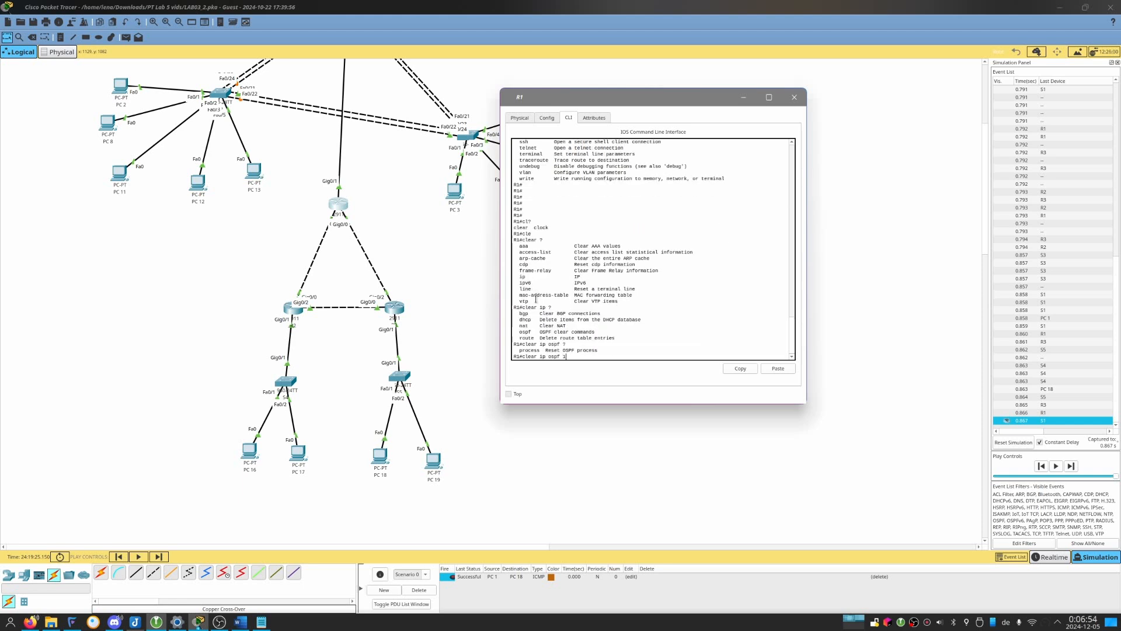
{"action": "type", "text": "?p"}
On R1, look up the clear ip ospf options and run clear ip ospf process, answering yes to reset all OSPF processes.
{"action": "key", "text": "Tab"}
{"action": "type", "text": "?"}
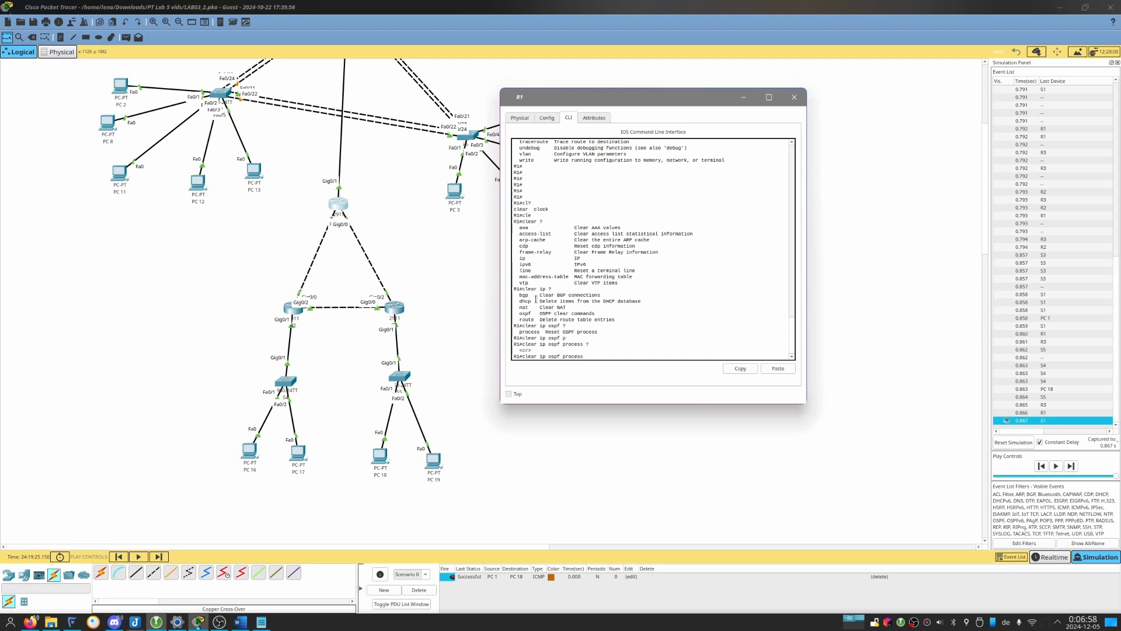
{"action": "key", "text": "Return"}
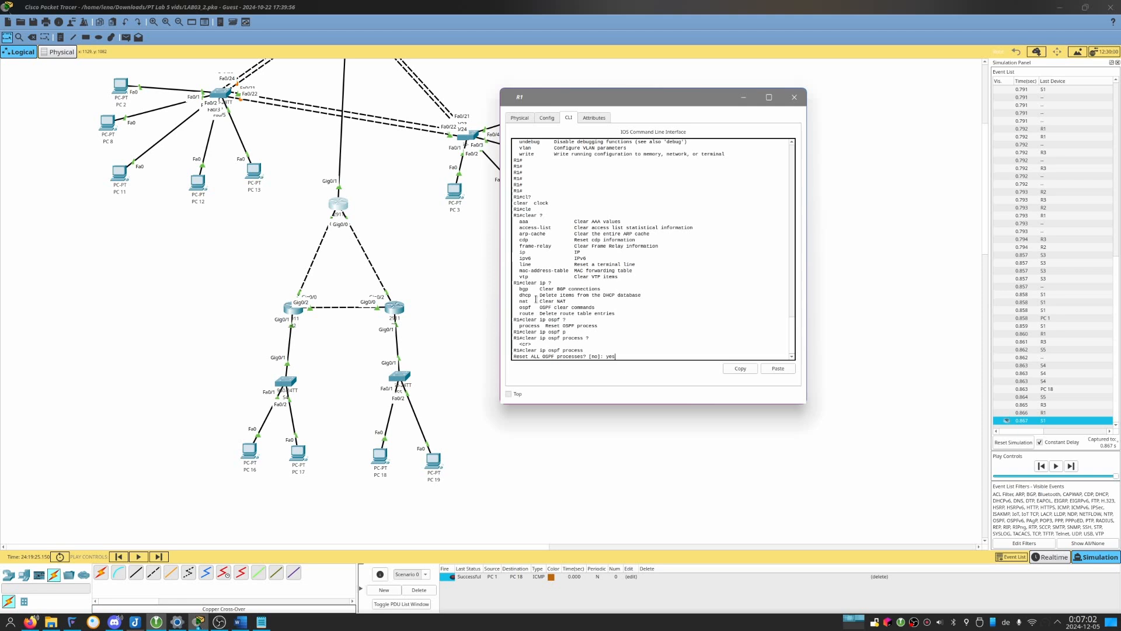
{"action": "type", "text": "yes"}
{"action": "key", "text": "Return"}
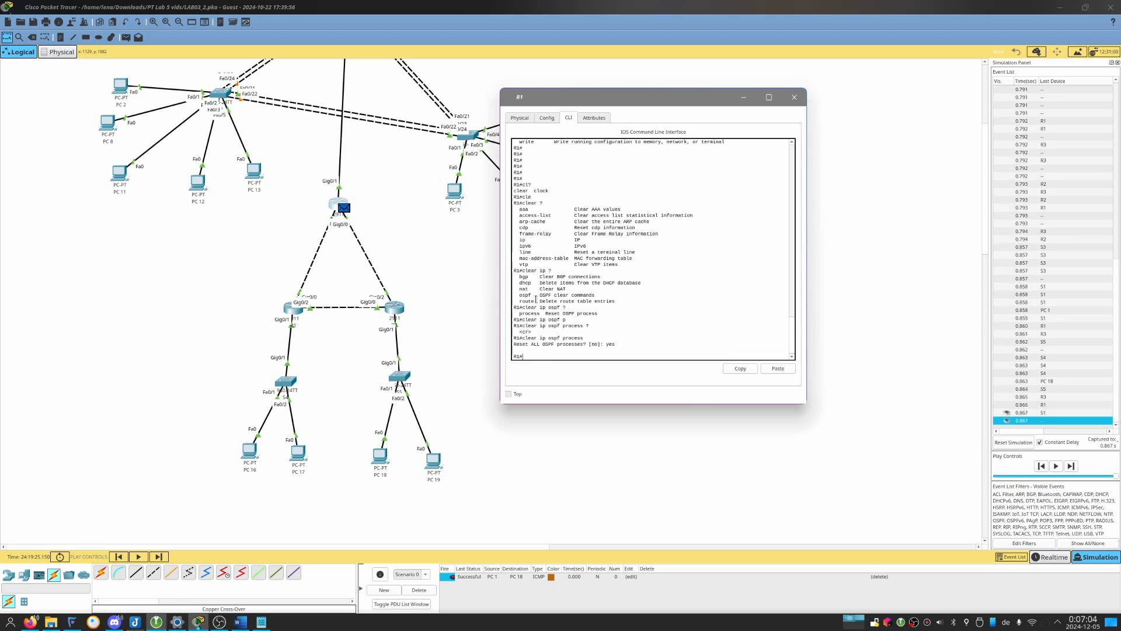
On R3, leave interface configuration and run clear ip ospf process, answering yes to the reset.
{"action": "left_click", "coordinate": [394, 308]}
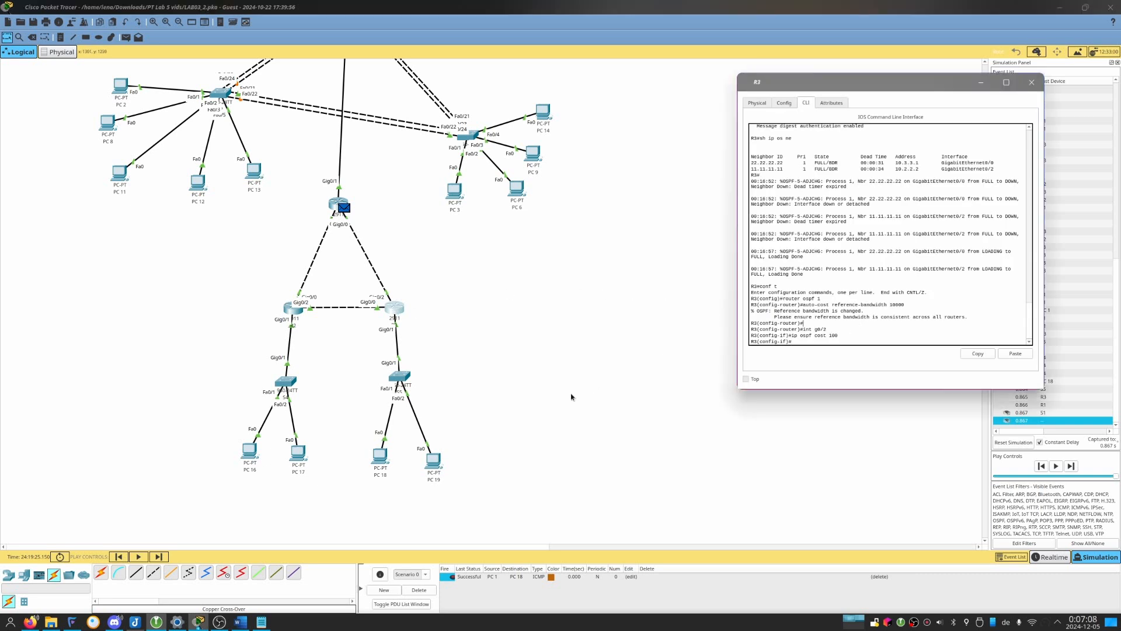
{"action": "key", "text": "ctrl+z"}
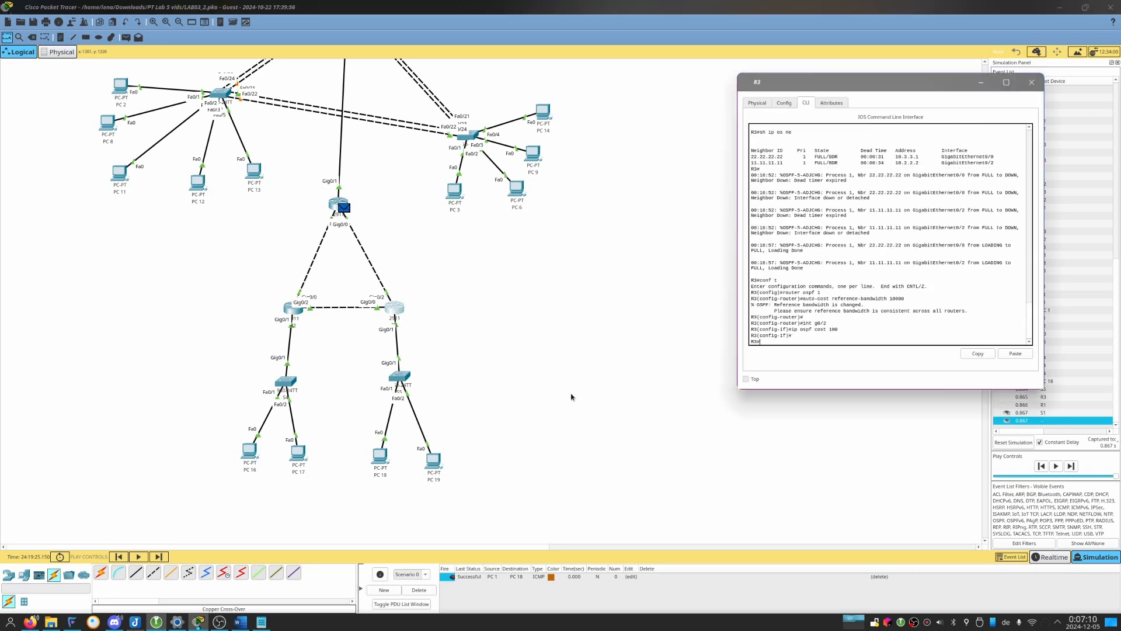
{"action": "type", "text": "clear ip ospf process"}
{"action": "key", "text": "Return"}
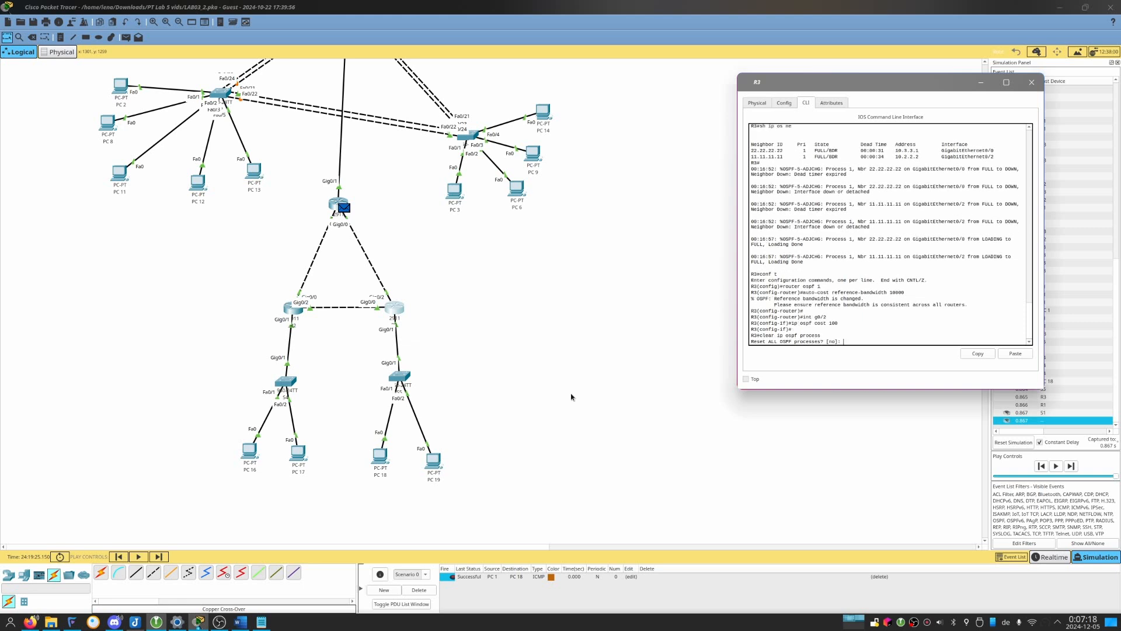
{"action": "key", "text": "Return"}
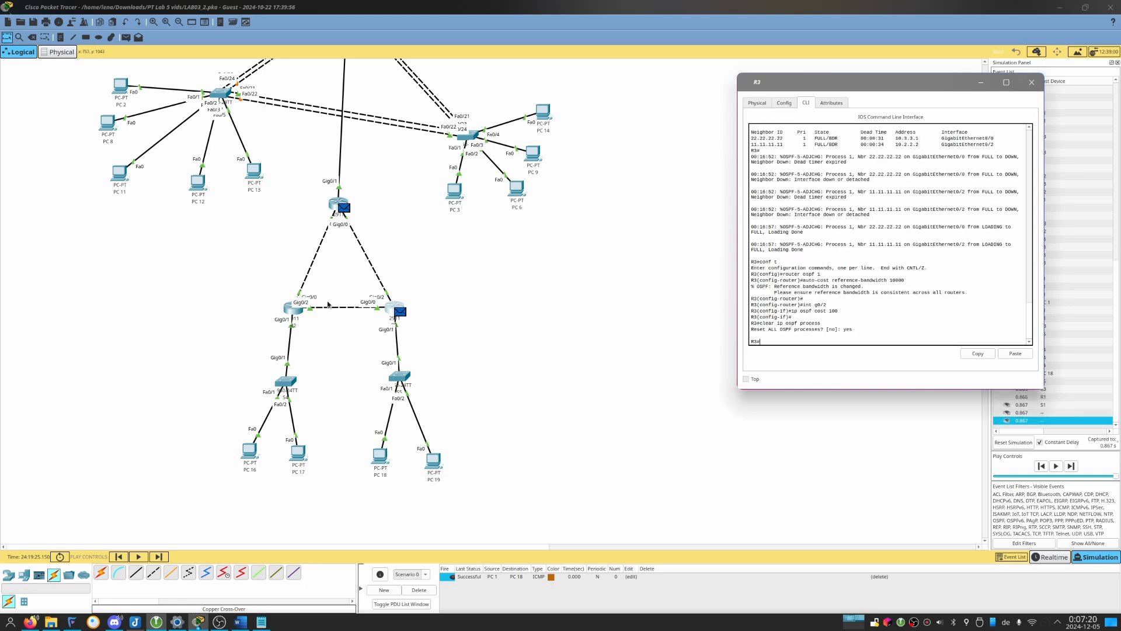
On R2, leave router configuration and run clear ip ospf process, answering yes to the reset.
{"action": "left_click", "coordinate": [299, 311]}
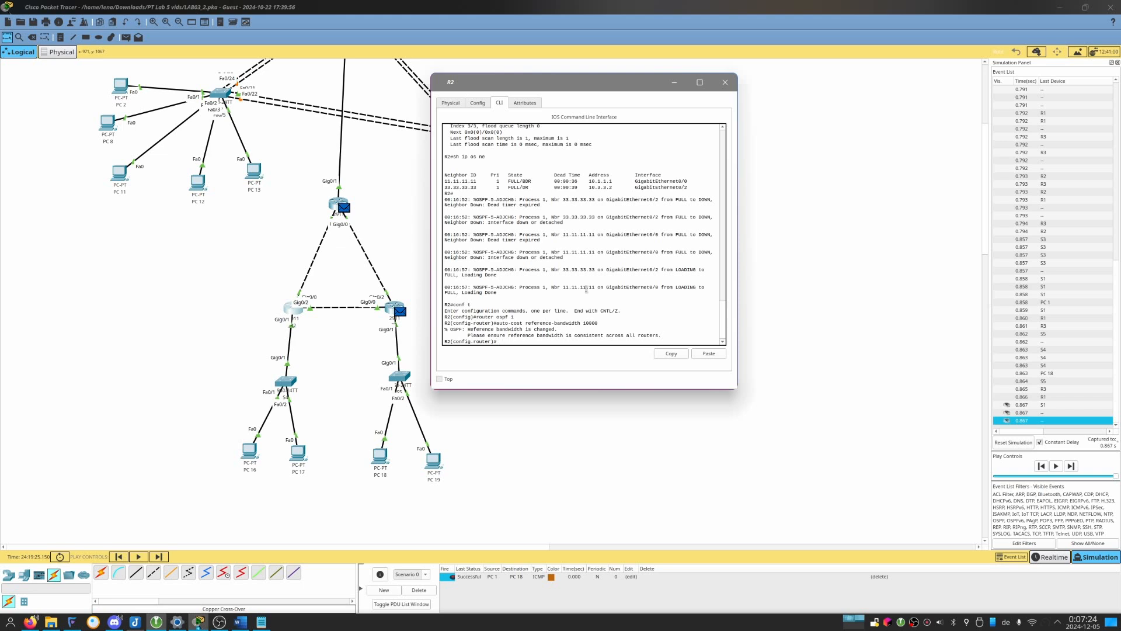
{"action": "key", "text": "ctrl+c"}
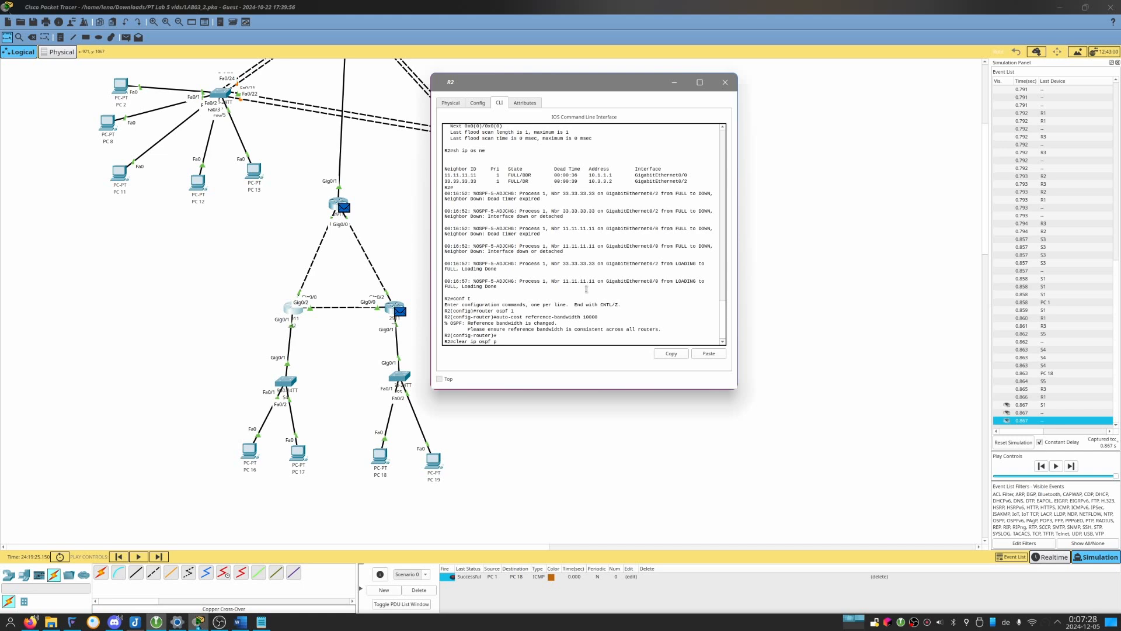
{"action": "type", "text": "clear ip ospf process"}
{"action": "key", "text": "Return"}
{"action": "type", "text": "ye"}
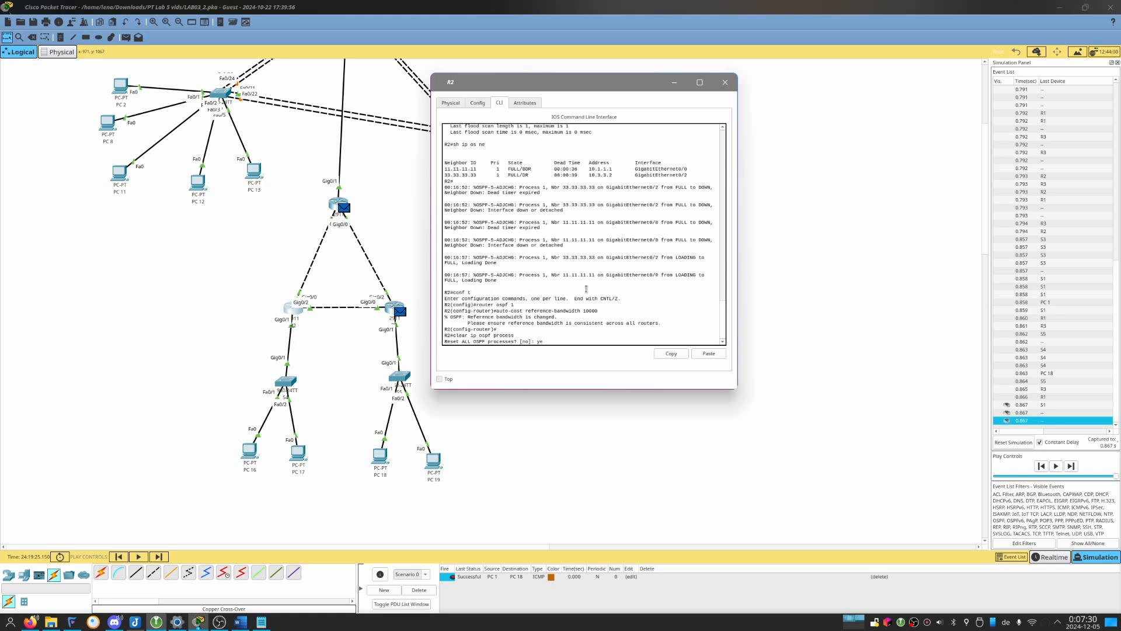
{"action": "type", "text": "s"}
{"action": "key", "text": "Return"}
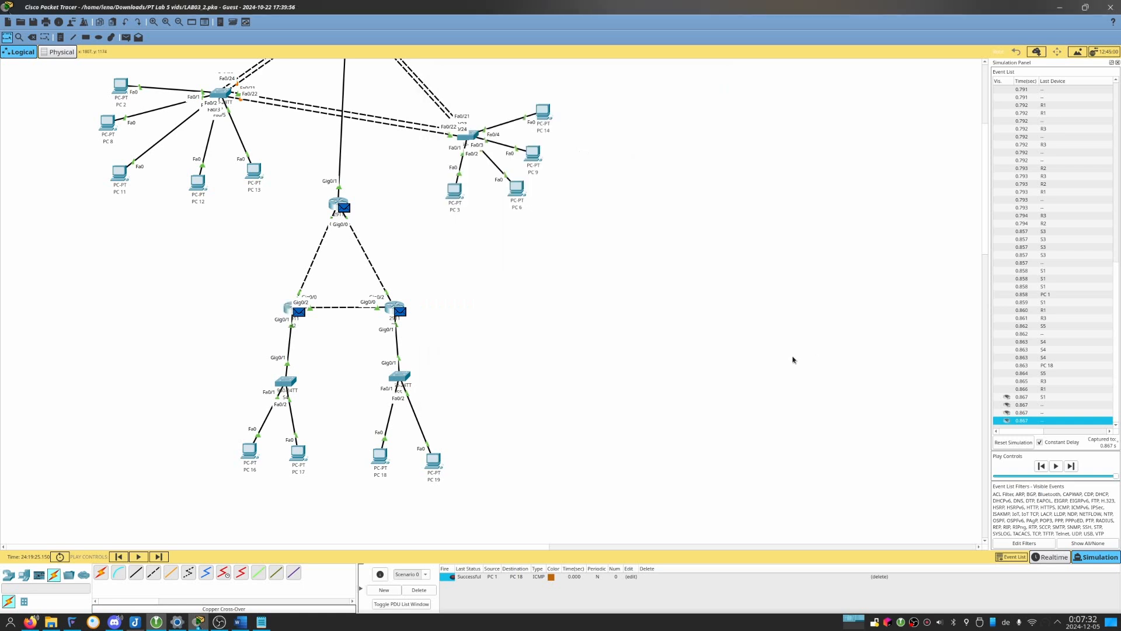
Advance the simulation past the OSPF reset events and refire the PC 1 to PC 18 ICMP packet to trace its path.
{"action": "left_click", "coordinate": [791, 360]}
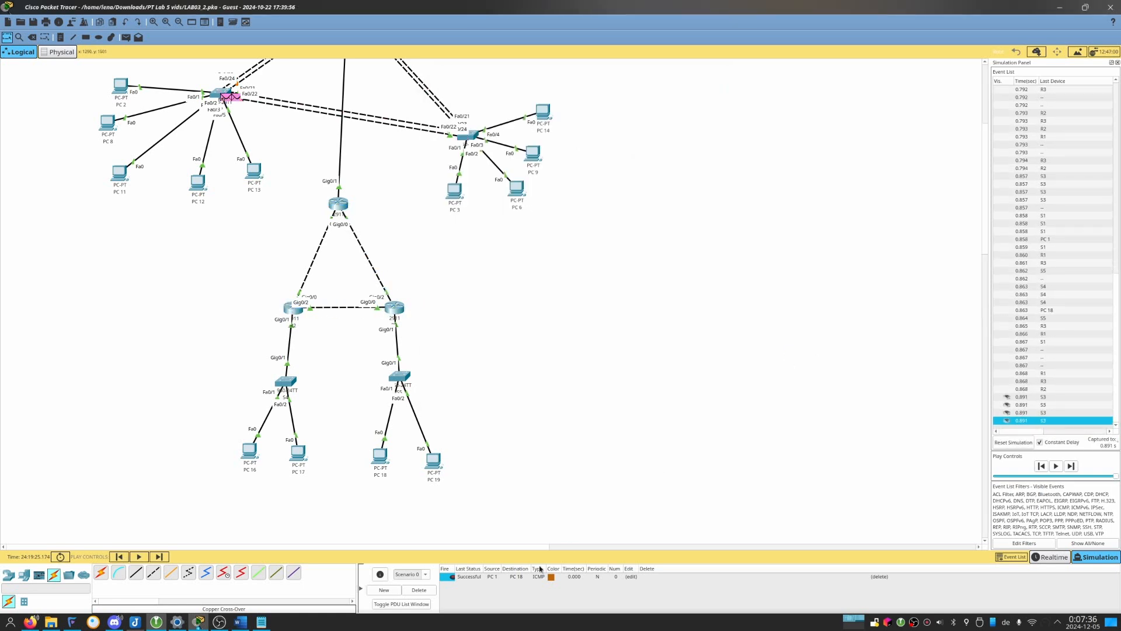
{"action": "left_click", "coordinate": [454, 577]}
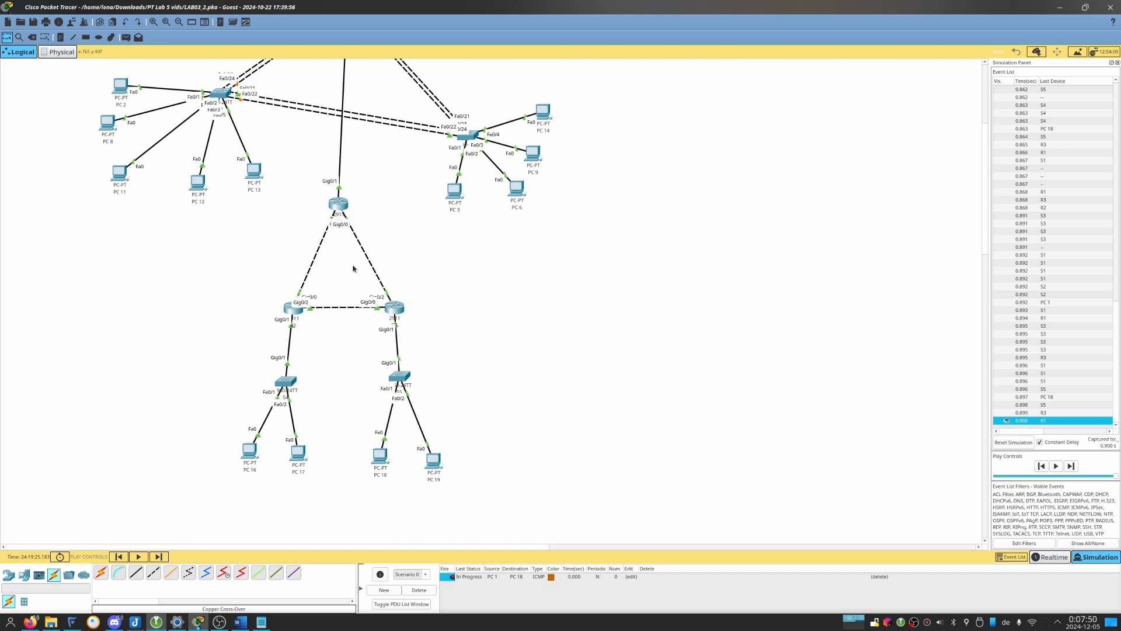
Bring up the R1, R2 and R3 console windows and place R1's window beside the other two.
{"action": "mouse_move", "coordinate": [337, 205]}
{"action": "left_mouse_down"}
{"action": "mouse_move", "coordinate": [343, 349]}
{"action": "mouse_move", "coordinate": [343, 206]}
{"action": "left_mouse_up"}
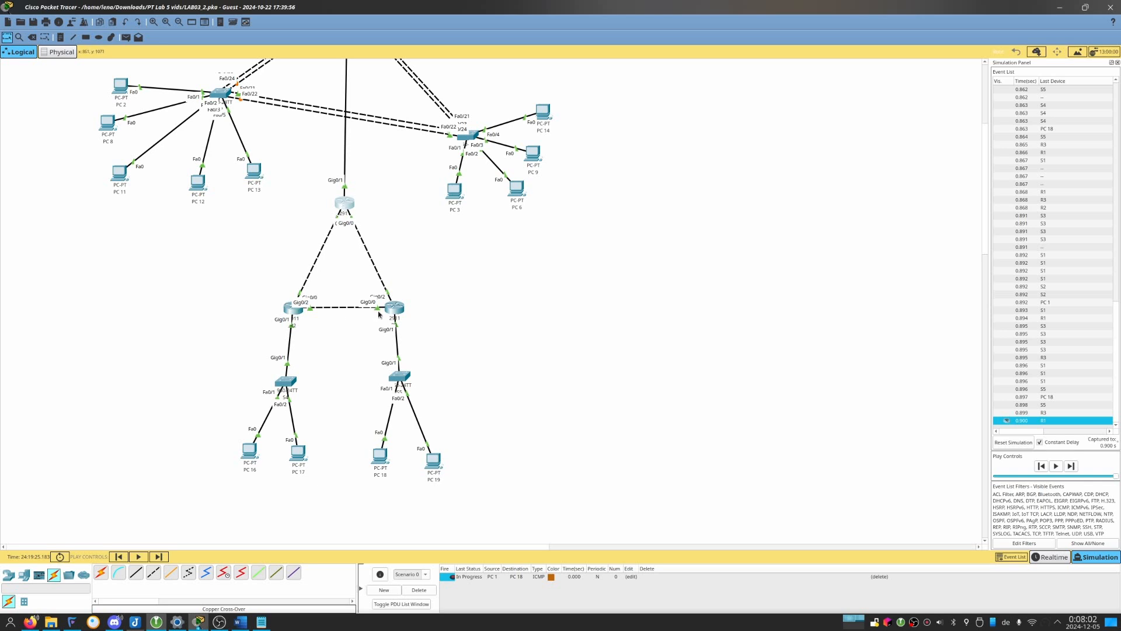
{"action": "left_click", "coordinate": [346, 207]}
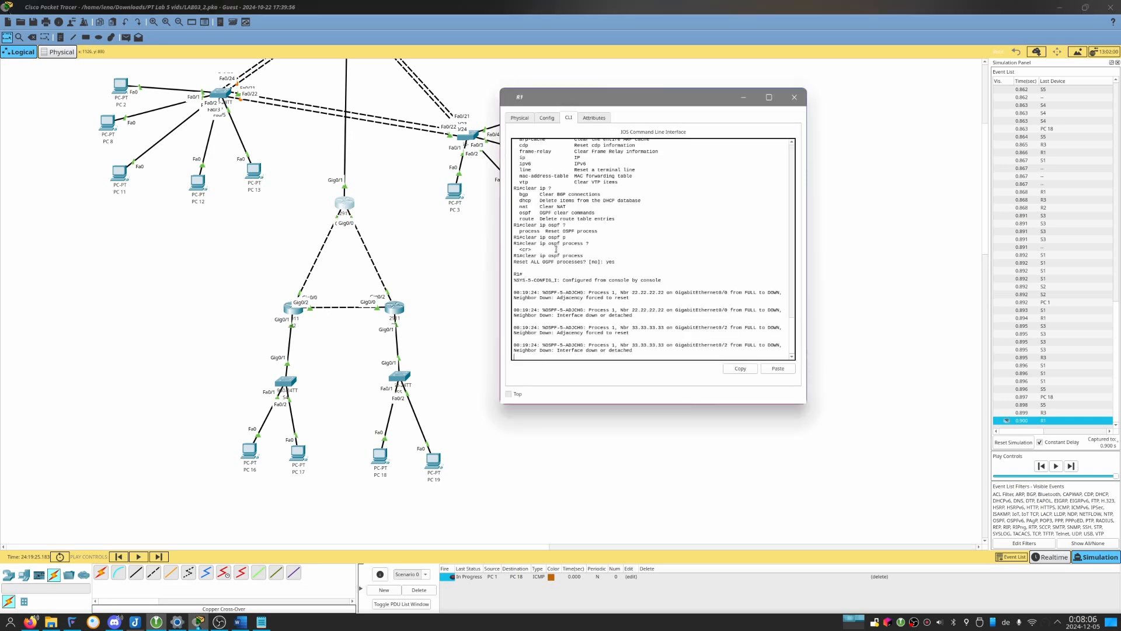
{"action": "left_click", "coordinate": [203, 624]}
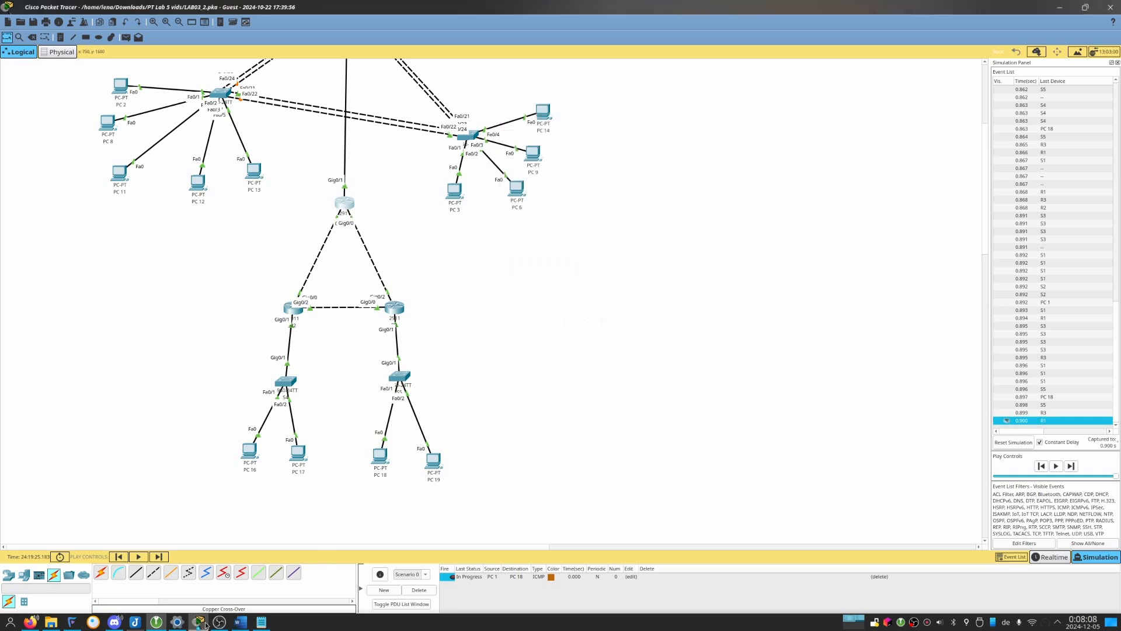
{"action": "left_click", "coordinate": [204, 624]}
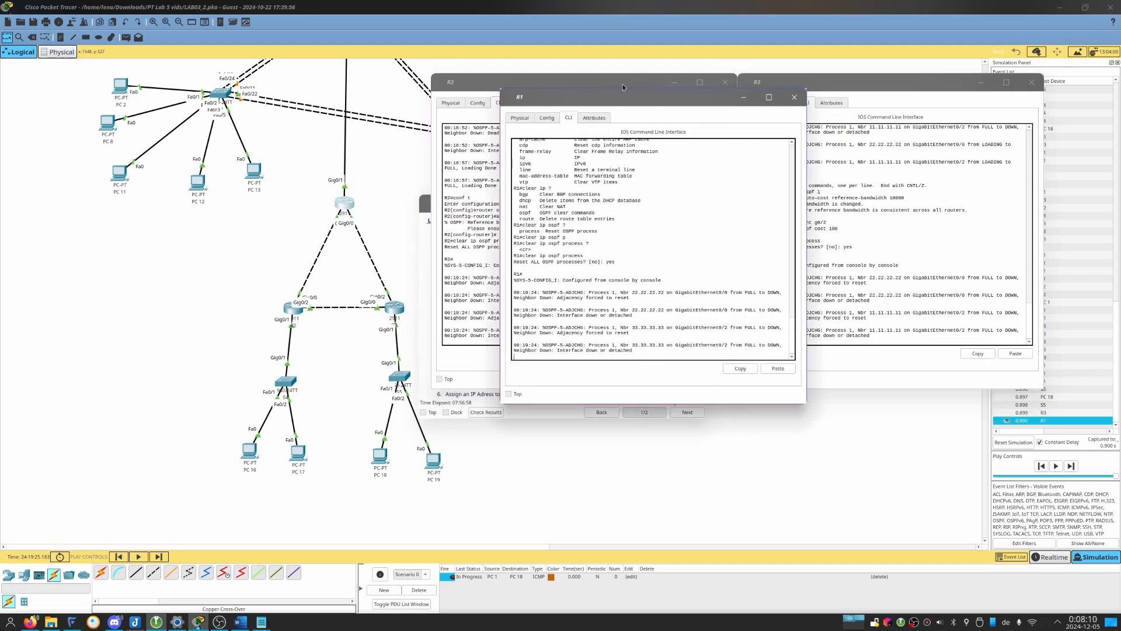
{"action": "left_click_drag", "start_coordinate": [610, 96], "coordinate": [234, 80]}
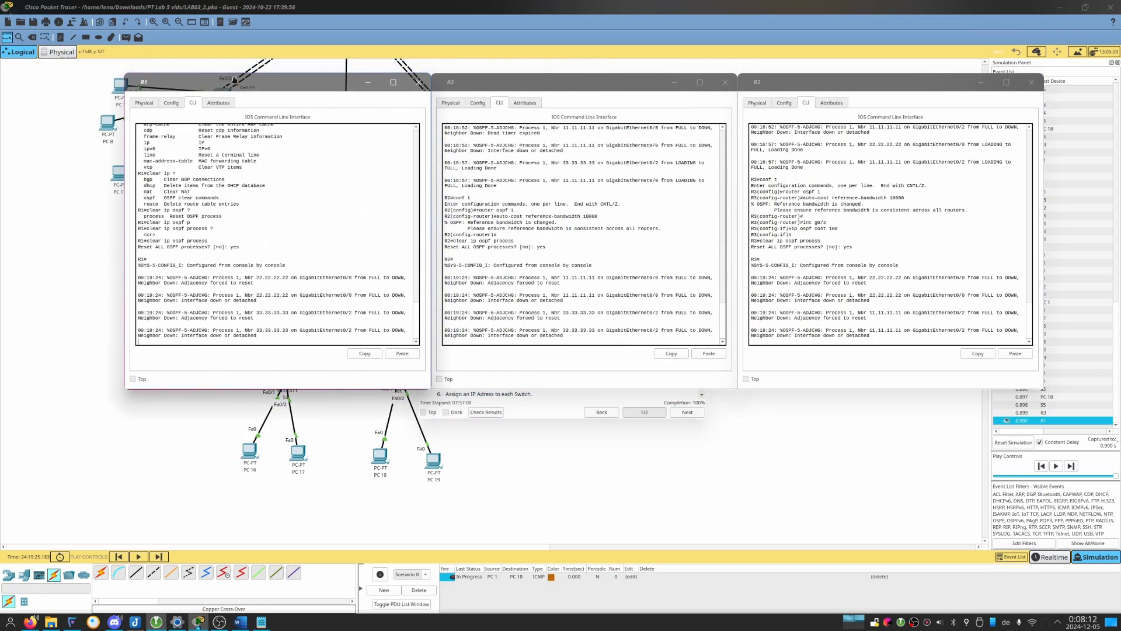
Review R1's earlier console entries for the OSPF reference bandwidth and the g0/2 cost command.
{"action": "scroll", "coordinate": [259, 148], "scroll_direction": "up", "scroll_amount": 3}
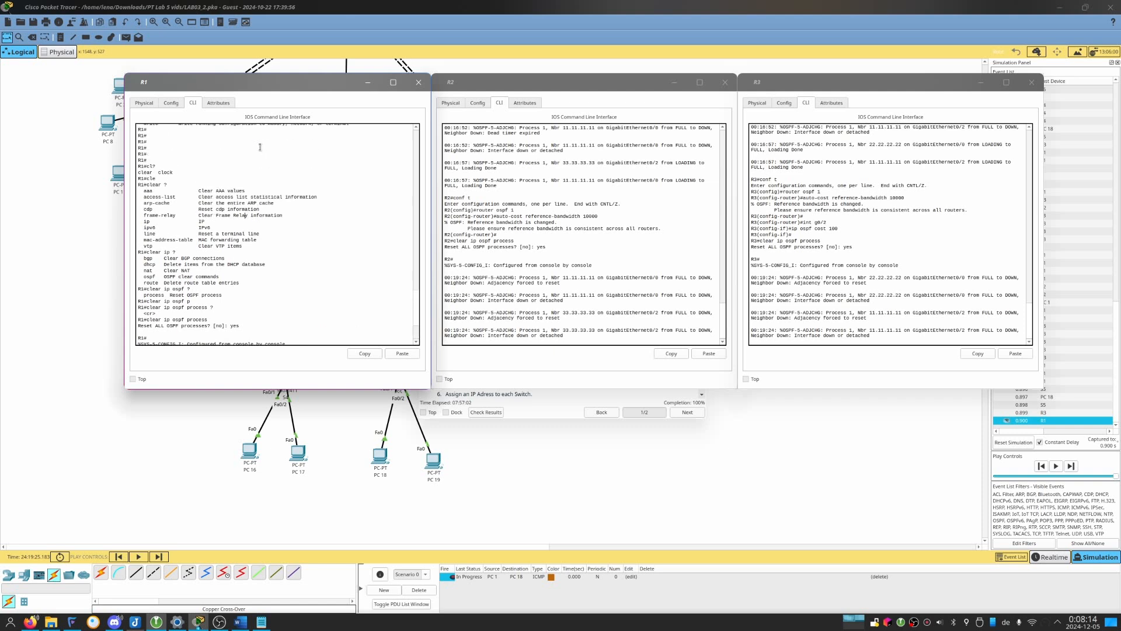
{"action": "scroll", "coordinate": [260, 147], "scroll_direction": "up", "scroll_amount": 15}
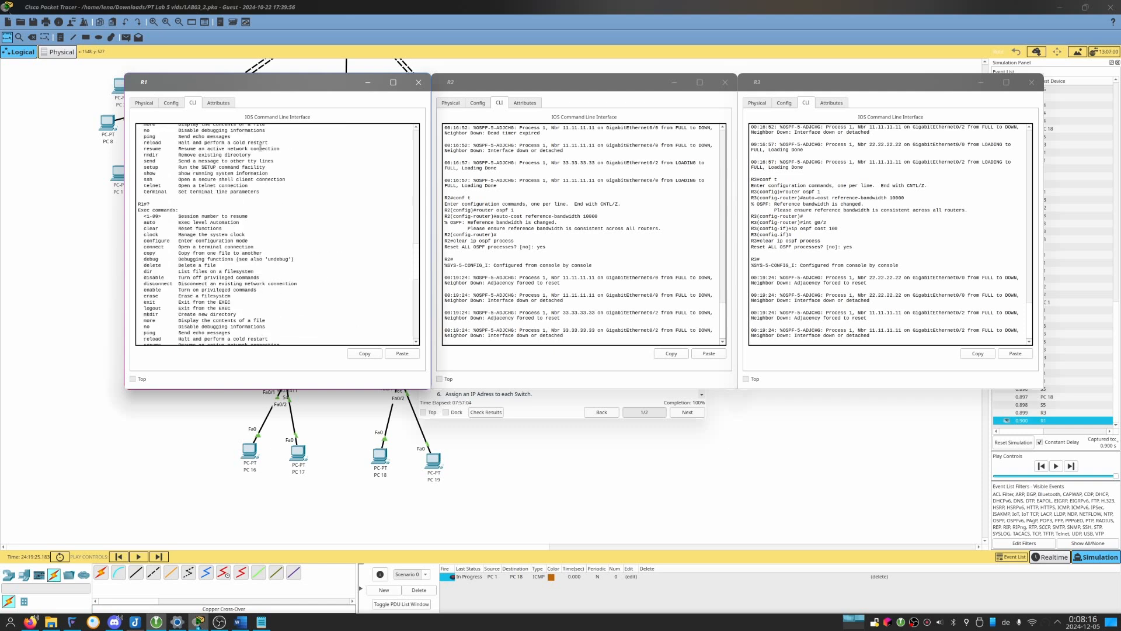
{"action": "scroll", "coordinate": [260, 148], "scroll_direction": "up", "scroll_amount": 10}
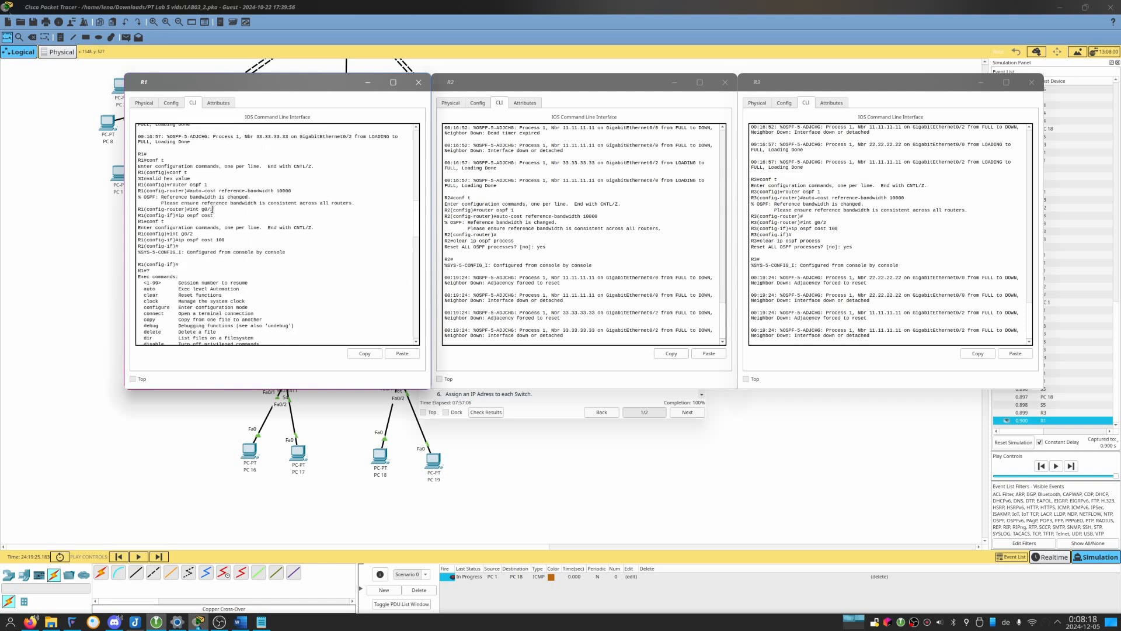
{"action": "left_click_drag", "start_coordinate": [172, 237], "coordinate": [221, 239]}
{"action": "left_click", "coordinate": [222, 240]}
On R1, look up the show ip ospf options, run show ip ospf int and page through the costs of all interfaces.
{"action": "type", "text": "ip os"}
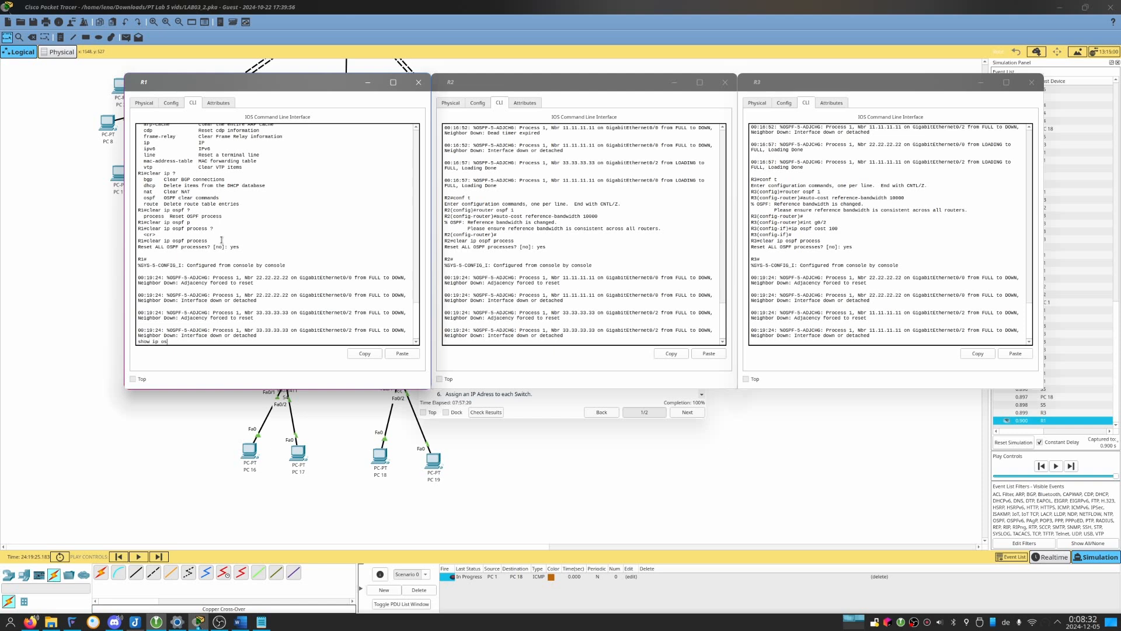
{"action": "type", "text": "?"}
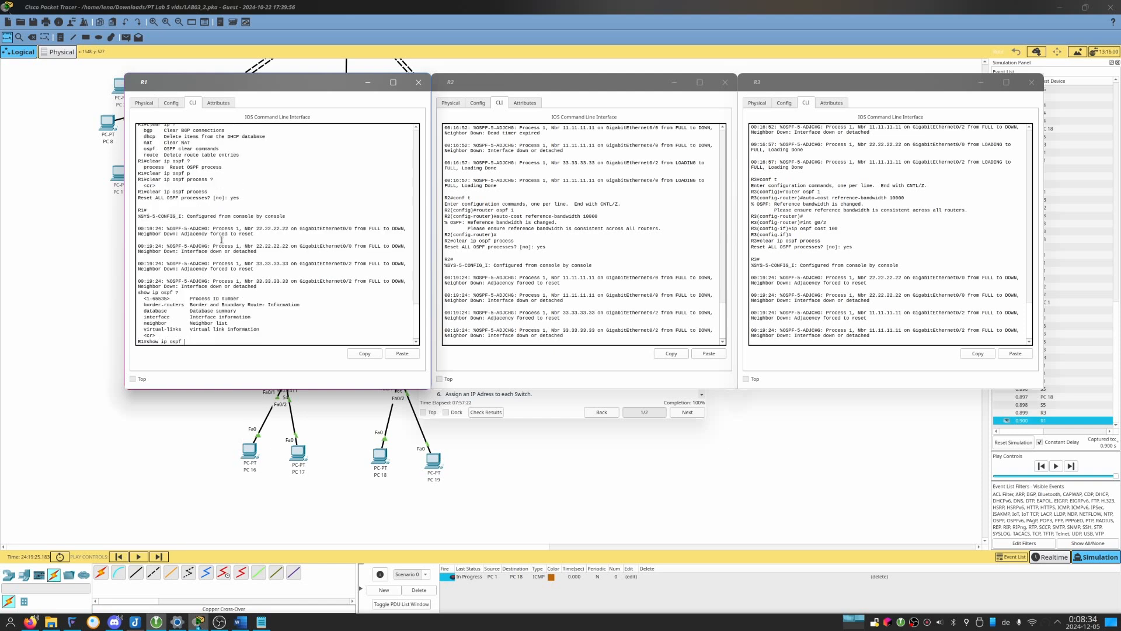
{"action": "type", "text": "int"}
{"action": "key", "text": "Return"}
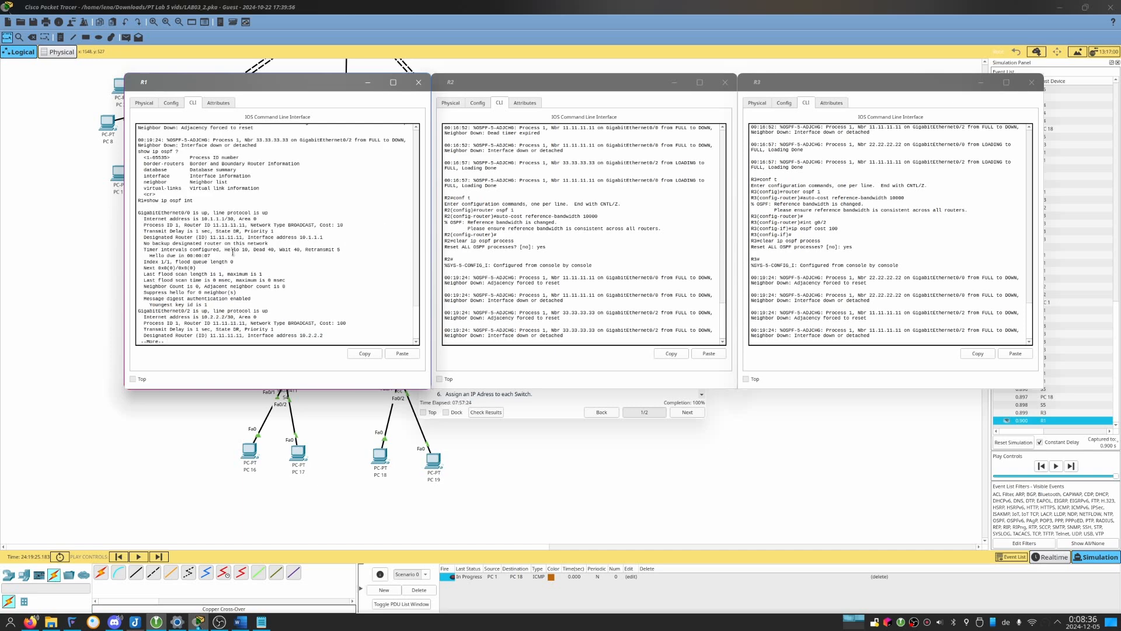
{"action": "key", "text": "Return"}
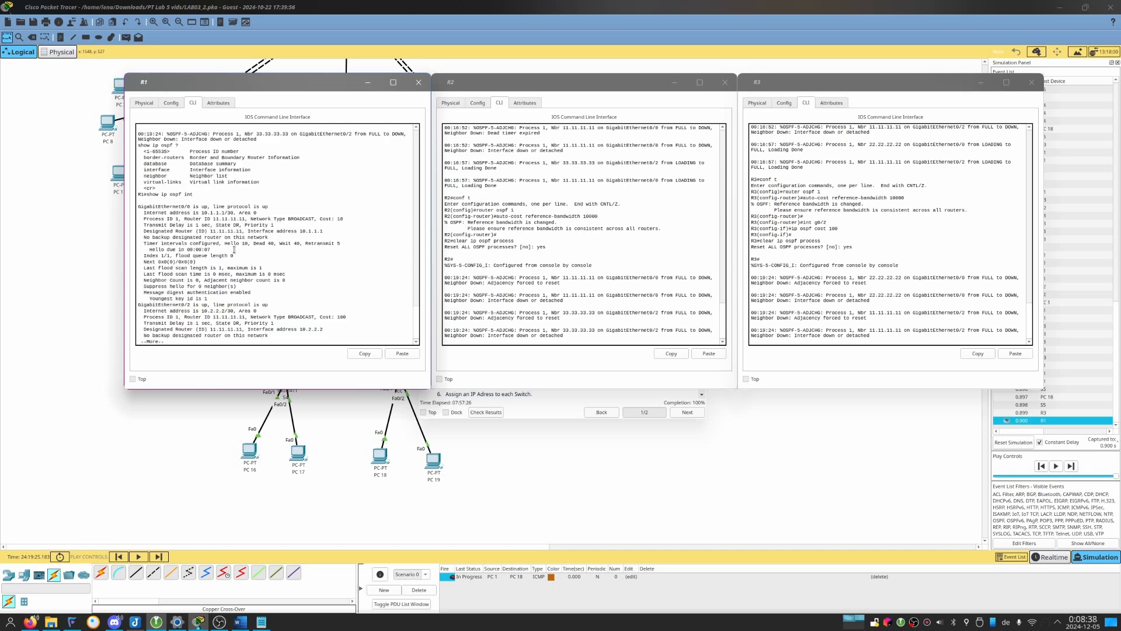
{"action": "key", "text": "Return"}
{"action": "key", "text": "Return"}
{"action": "key", "text": "Return"}
{"action": "key", "text": "Return"}
{"action": "key", "text": "Return"}
{"action": "key", "text": "Return"}
{"action": "key", "text": "Return"}
{"action": "key", "text": "Return"}
{"action": "key", "text": "Return"}
{"action": "key", "text": "Return"}
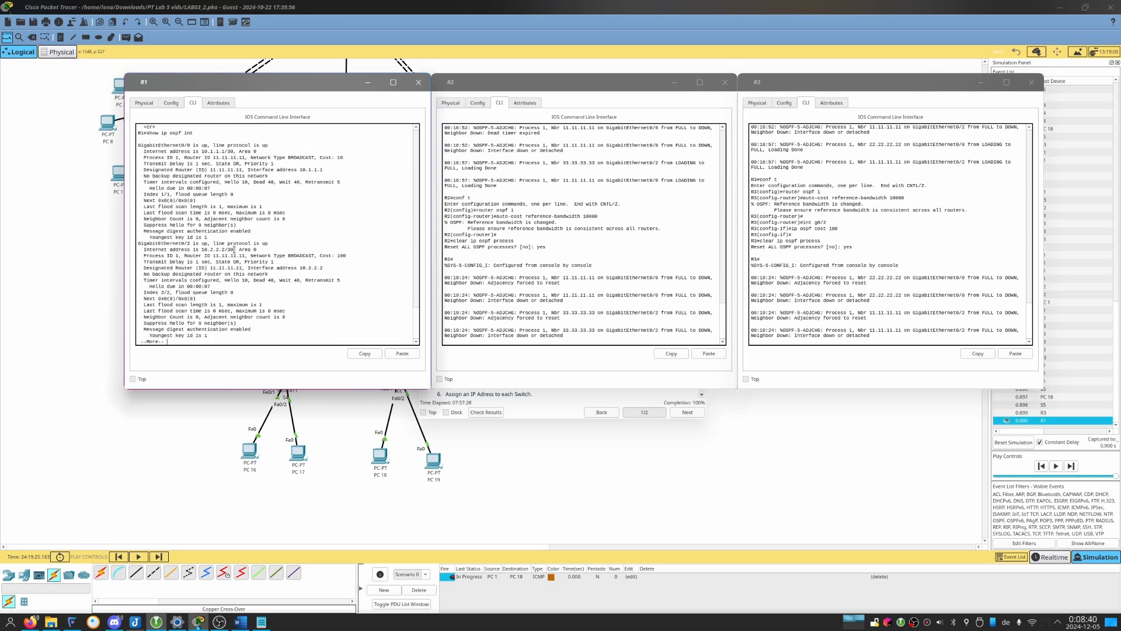
{"action": "key", "text": "Return"}
{"action": "key", "text": "Return"}
{"action": "key", "text": "Return"}
{"action": "key", "text": "Return"}
{"action": "key", "text": "Return"}
{"action": "key", "text": "Return"}
{"action": "key", "text": "Return"}
{"action": "key", "text": "Return"}
{"action": "key", "text": "Return"}
{"action": "key", "text": "Return"}
{"action": "key", "text": "Return"}
{"action": "key", "text": "Return"}
{"action": "key", "text": "Return"}
{"action": "key", "text": "Return"}
{"action": "key", "text": "Return"}
{"action": "key", "text": "Return"}
{"action": "key", "text": "Return"}
{"action": "key", "text": "Return"}
{"action": "key", "text": "Return"}
{"action": "key", "text": "Return"}
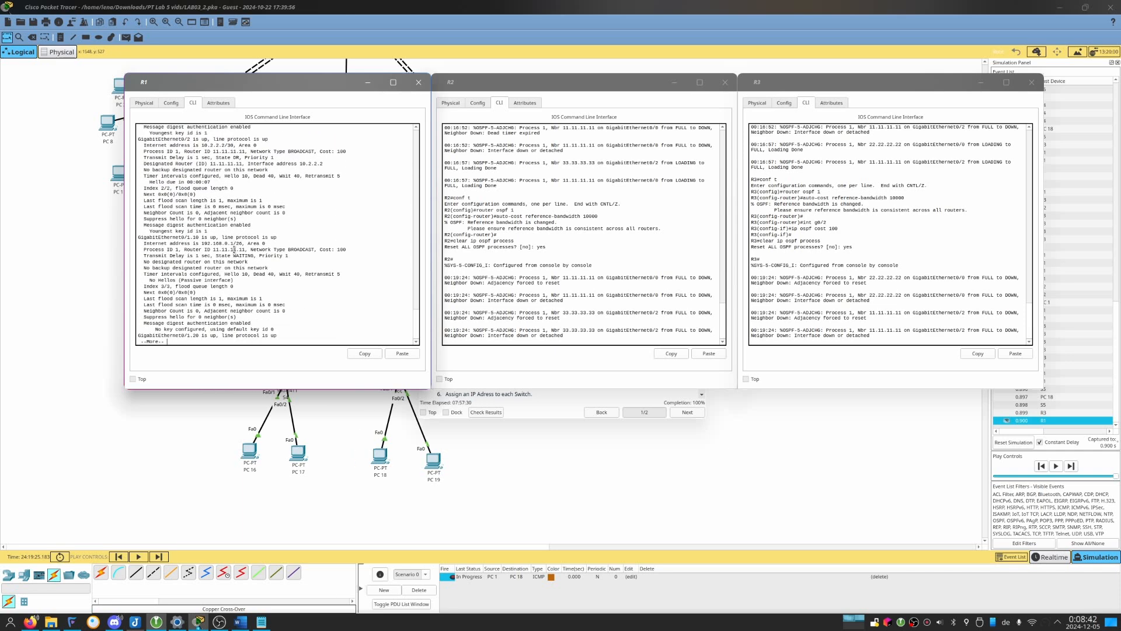
{"action": "key", "text": "Return"}
{"action": "key", "text": "Return"}
{"action": "key", "text": "Return"}
{"action": "key", "text": "Return"}
{"action": "key", "text": "Return"}
{"action": "key", "text": "Return"}
{"action": "key", "text": "Return"}
{"action": "key", "text": "Return"}
{"action": "key", "text": "Return"}
{"action": "key", "text": "Return"}
{"action": "key", "text": "Return"}
{"action": "key", "text": "Return"}
{"action": "key", "text": "Return"}
{"action": "key", "text": "Return"}
{"action": "key", "text": "Return"}
{"action": "key", "text": "Return"}
{"action": "key", "text": "Return"}
{"action": "key", "text": "Return"}
{"action": "key", "text": "Return"}
{"action": "key", "text": "Return"}
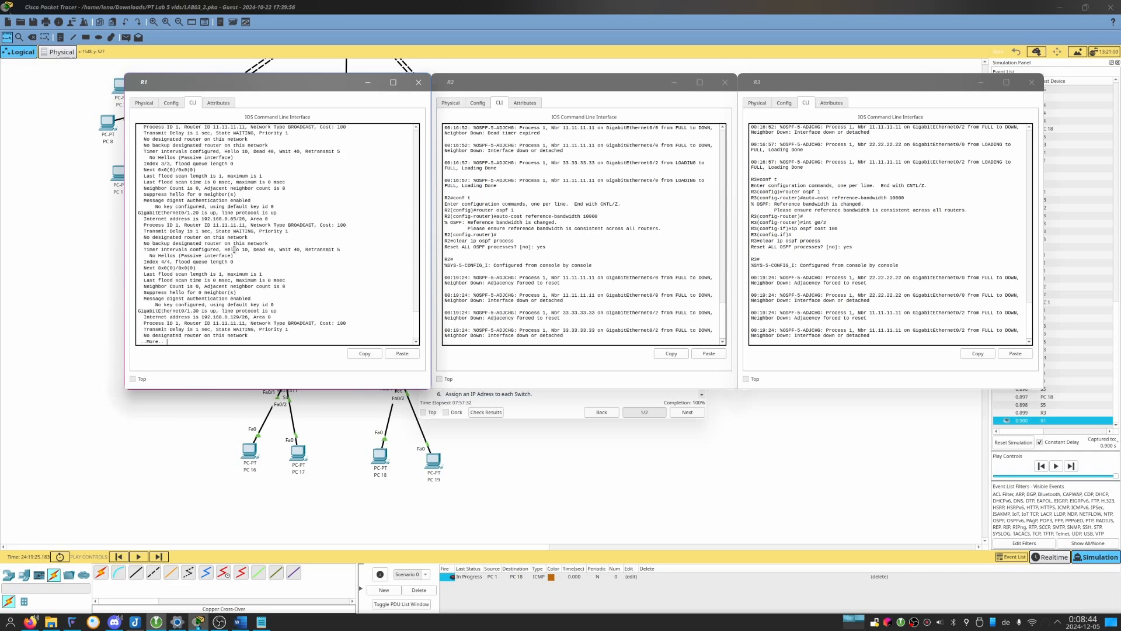
{"action": "key", "text": "Return"}
{"action": "key", "text": "Return"}
{"action": "key", "text": "Return"}
{"action": "key", "text": "Return"}
{"action": "key", "text": "Return"}
{"action": "key", "text": "Return"}
{"action": "key", "text": "Return"}
{"action": "key", "text": "Return"}
{"action": "key", "text": "Return"}
{"action": "key", "text": "Return"}
{"action": "key", "text": "Return"}
{"action": "key", "text": "Return"}
{"action": "key", "text": "Return"}
{"action": "key", "text": "Return"}
{"action": "key", "text": "Return"}
{"action": "key", "text": "Return"}
{"action": "key", "text": "Return"}
{"action": "key", "text": "Return"}
{"action": "key", "text": "Return"}
{"action": "key", "text": "Return"}
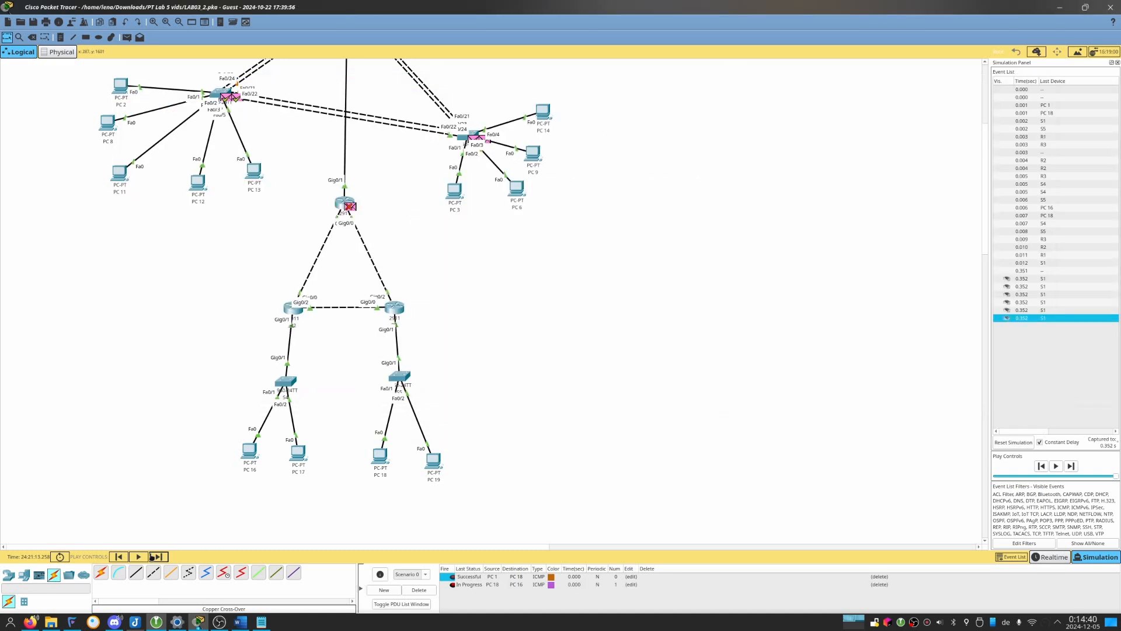
Advance the simulation through the pending switch events before resending the PC 18 to PC 16 packet.
{"action": "left_click", "coordinate": [156, 557]}
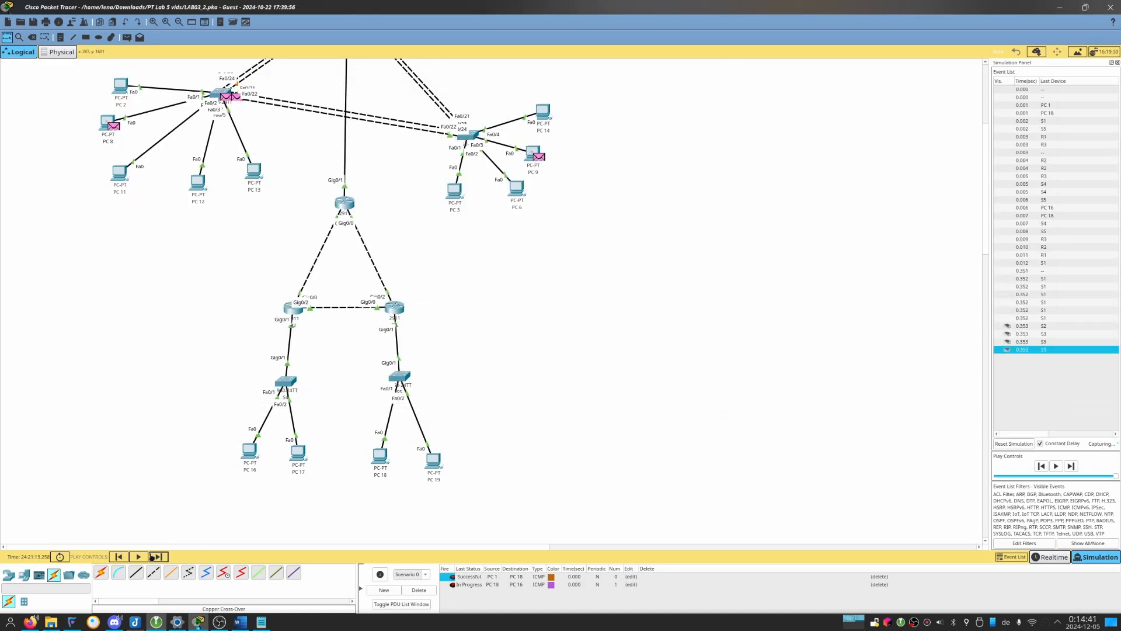
{"action": "left_click", "coordinate": [157, 556]}
{"action": "left_click", "coordinate": [157, 557]}
{"action": "left_click", "coordinate": [155, 556]}
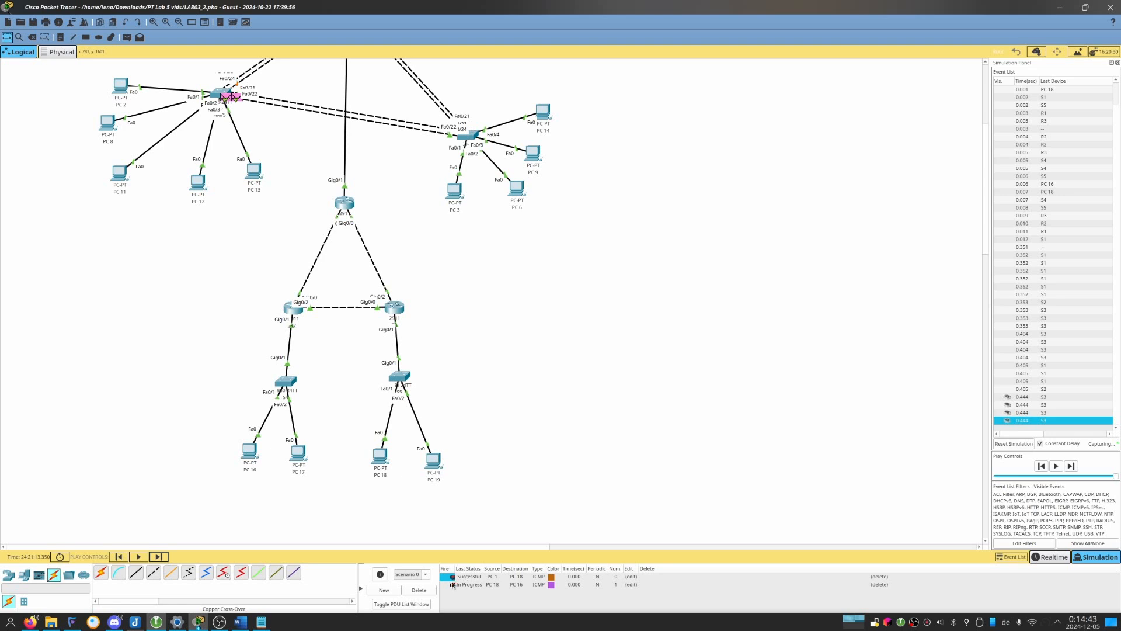
Refire the PC 18 to PC 16 ICMP packet and trace it event by event to PC 16 and back.
{"action": "left_click", "coordinate": [157, 556]}
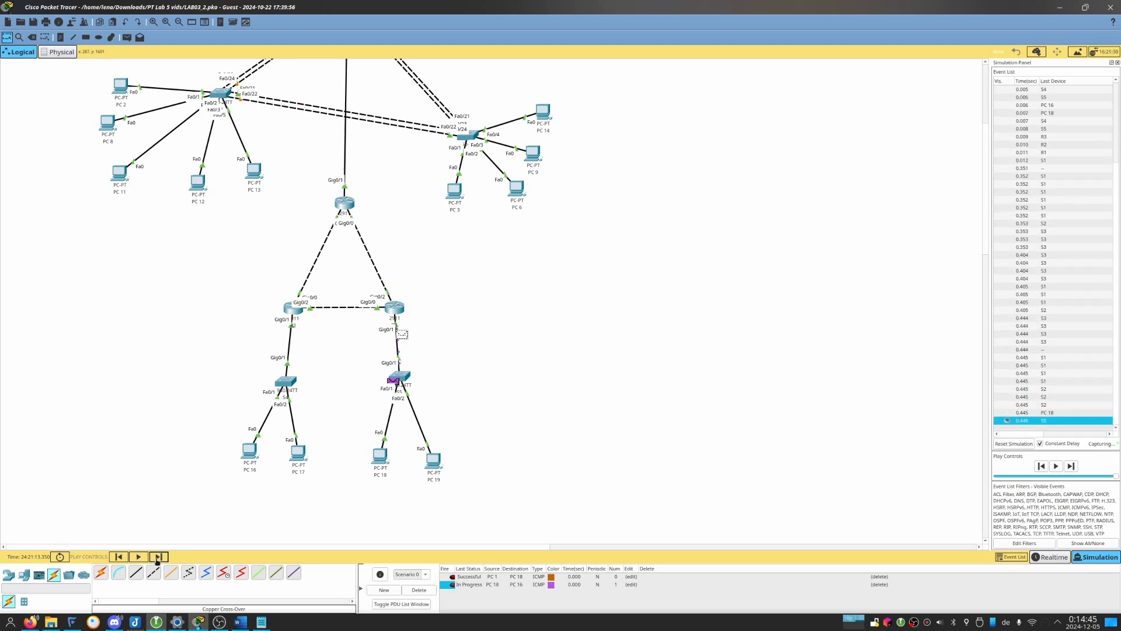
{"action": "left_click", "coordinate": [157, 556]}
{"action": "left_click", "coordinate": [157, 557]}
{"action": "left_click", "coordinate": [157, 556]}
{"action": "left_click", "coordinate": [157, 556]}
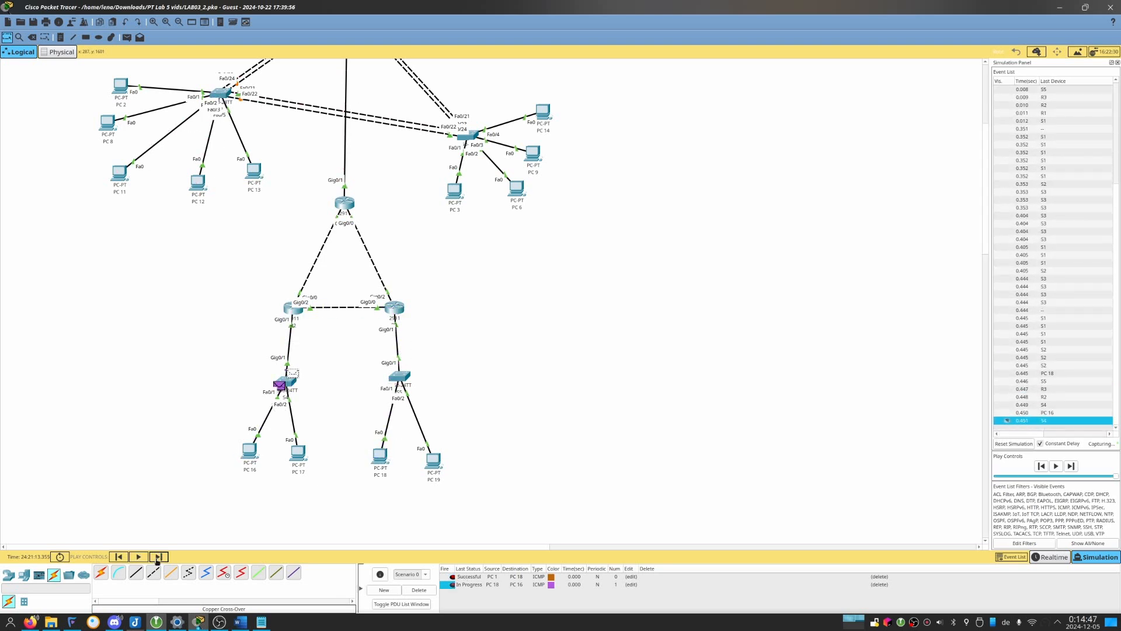
{"action": "left_click", "coordinate": [157, 556]}
{"action": "left_click", "coordinate": [158, 556]}
{"action": "left_click", "coordinate": [157, 556]}
{"action": "left_click", "coordinate": [157, 556]}
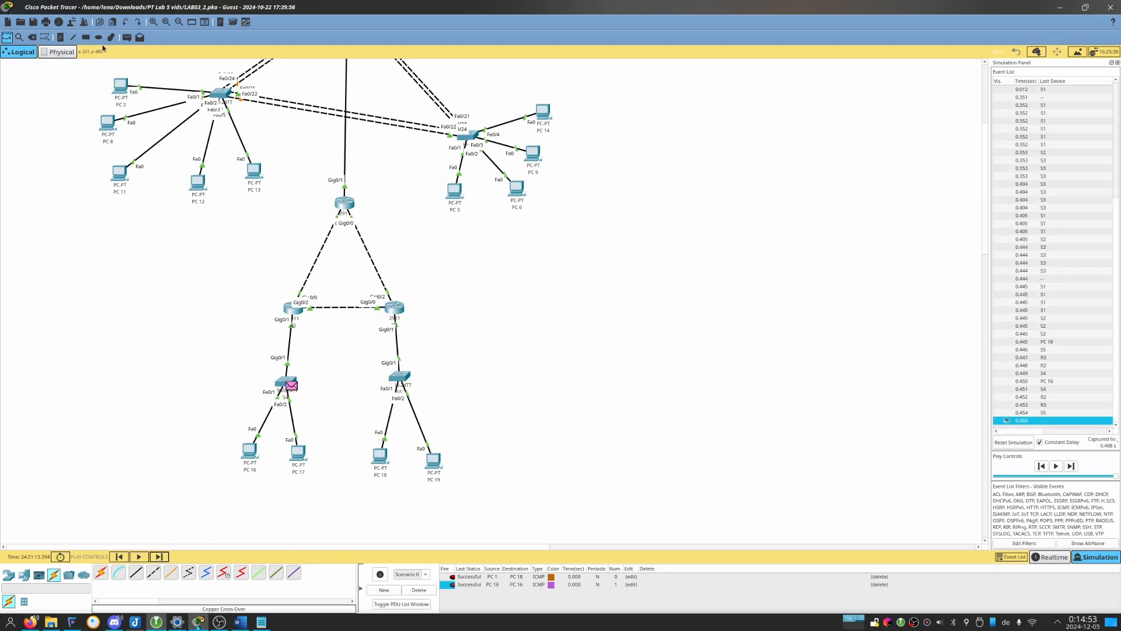
Send a simple PDU from PC 16 to R1 and trace its path there and back through the simulation.
{"action": "left_click", "coordinate": [126, 37]}
{"action": "left_click", "coordinate": [250, 452]}
{"action": "left_click", "coordinate": [350, 205]}
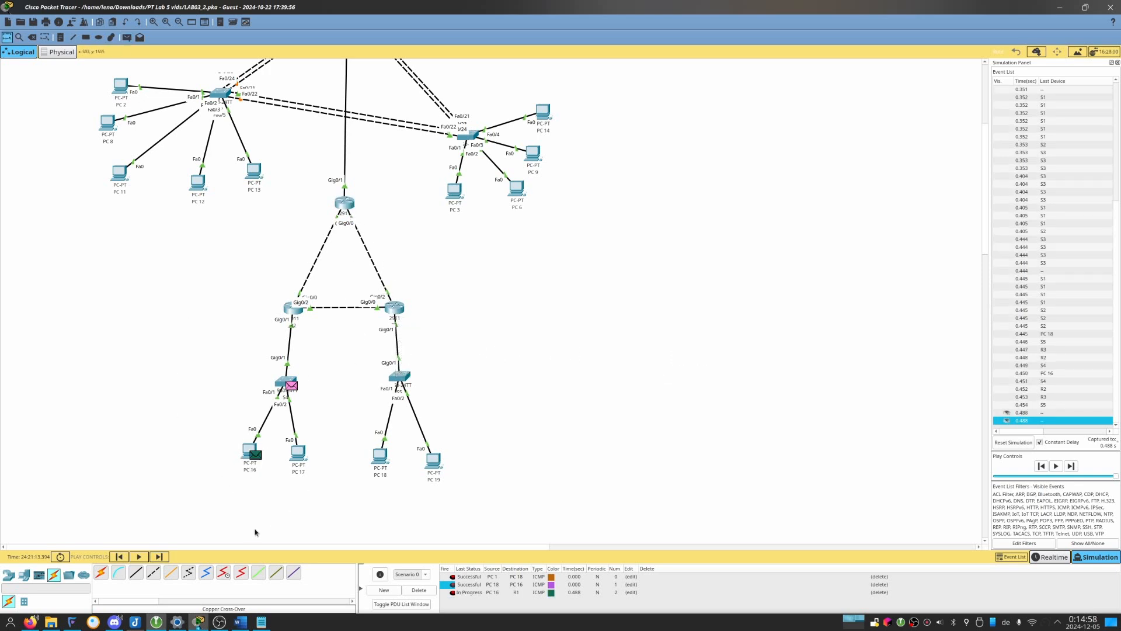
{"action": "left_click", "coordinate": [159, 556]}
{"action": "left_click", "coordinate": [159, 556]}
{"action": "left_click", "coordinate": [159, 556]}
{"action": "left_click", "coordinate": [159, 556]}
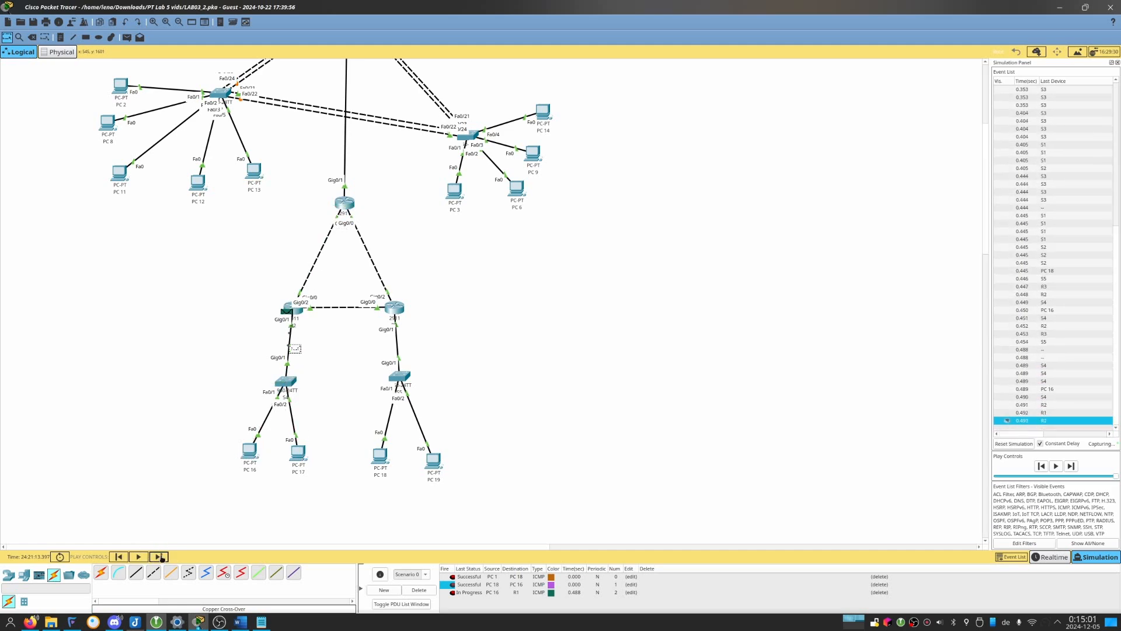
{"action": "left_click", "coordinate": [159, 557]}
{"action": "left_click", "coordinate": [159, 556]}
Add a simple PDU from PC 18 to PC 1.
{"action": "scroll", "coordinate": [166, 492], "scroll_direction": "up", "scroll_amount": 3}
{"action": "scroll", "coordinate": [165, 492], "scroll_direction": "up", "scroll_amount": 6}
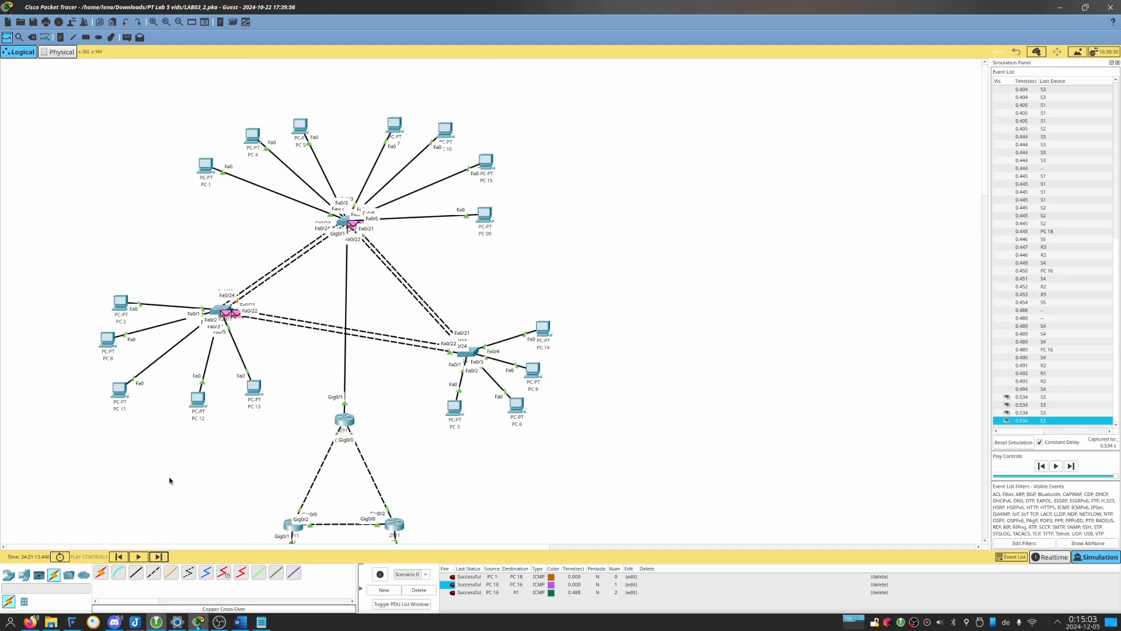
{"action": "scroll", "coordinate": [170, 481], "scroll_direction": "down", "scroll_amount": 6}
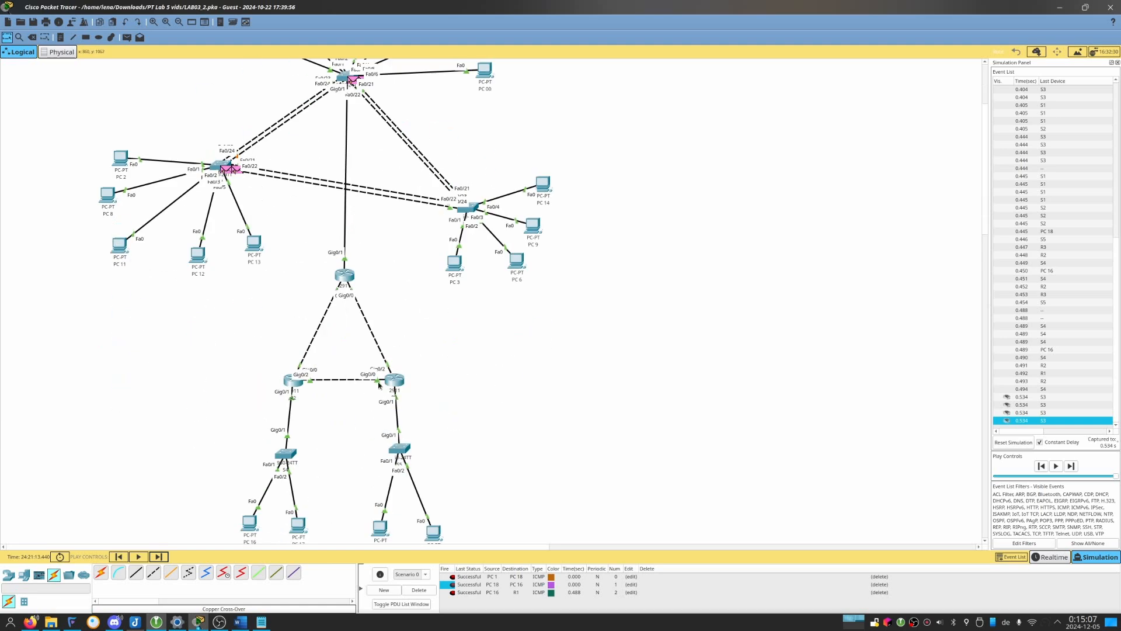
{"action": "scroll", "coordinate": [333, 426], "scroll_direction": "down", "scroll_amount": 6}
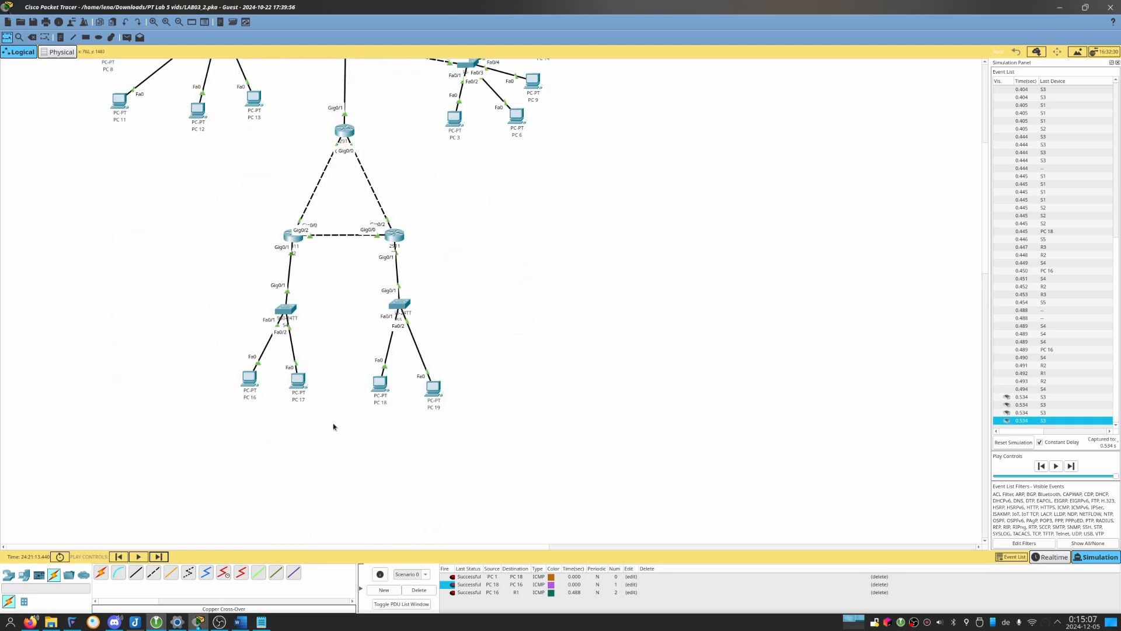
{"action": "left_click", "coordinate": [126, 37]}
{"action": "scroll", "coordinate": [244, 196], "scroll_direction": "up", "scroll_amount": 12}
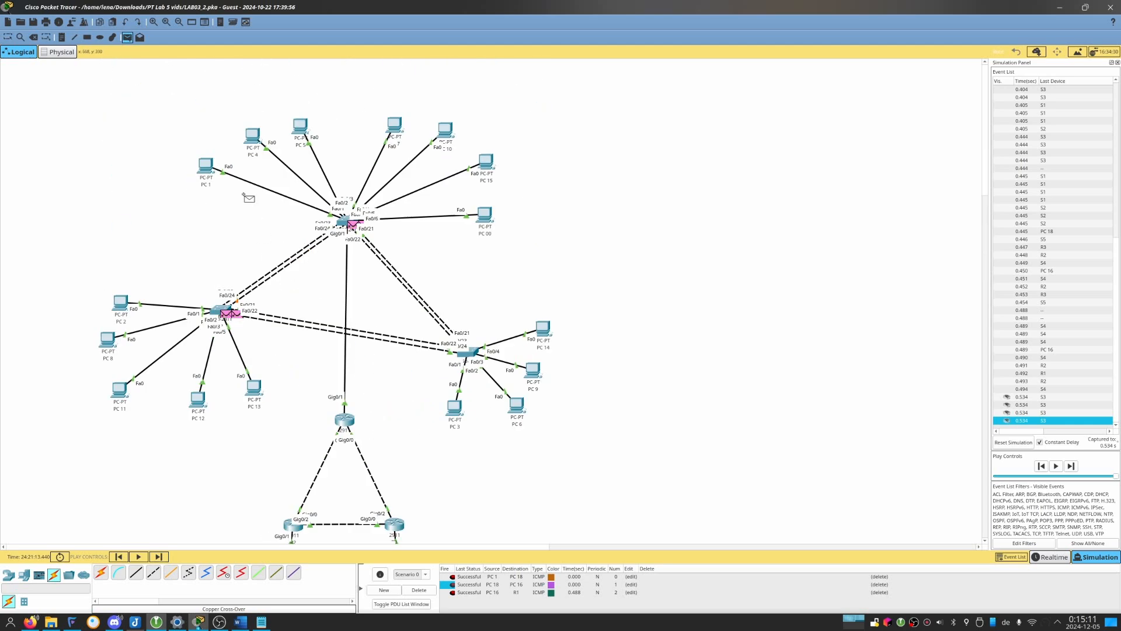
{"action": "left_click", "coordinate": [206, 167]}
{"action": "scroll", "coordinate": [323, 243], "scroll_direction": "down", "scroll_amount": 9}
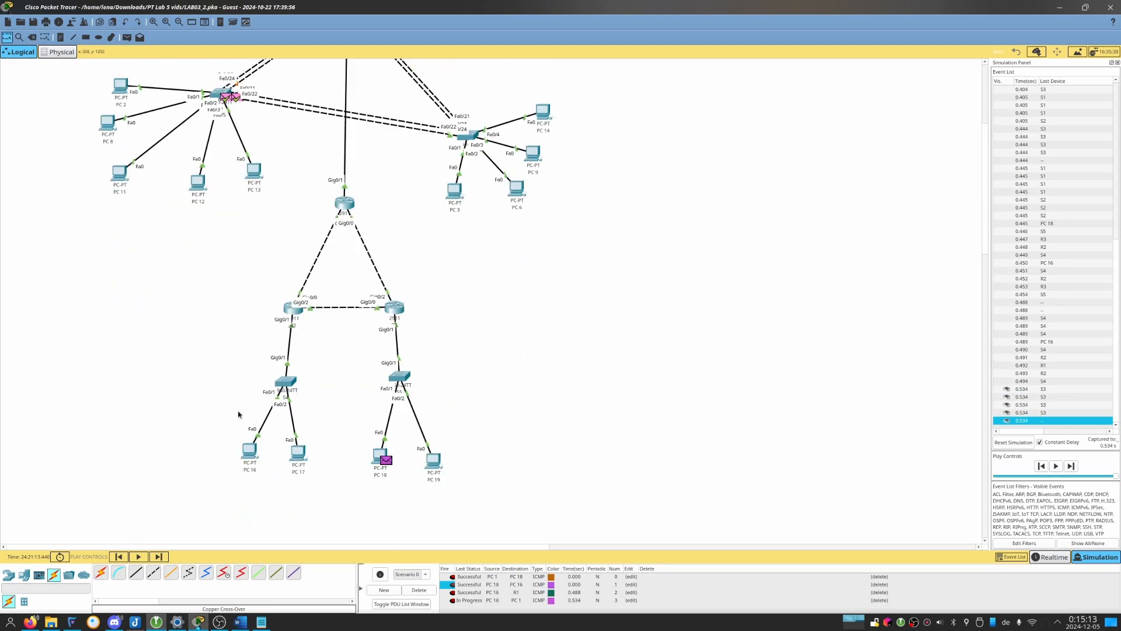
Advance the simulation event by event to trace the PC 18 to PC 1 packet until it reaches PC 1.
{"action": "left_click", "coordinate": [154, 557]}
{"action": "left_click", "coordinate": [154, 558]}
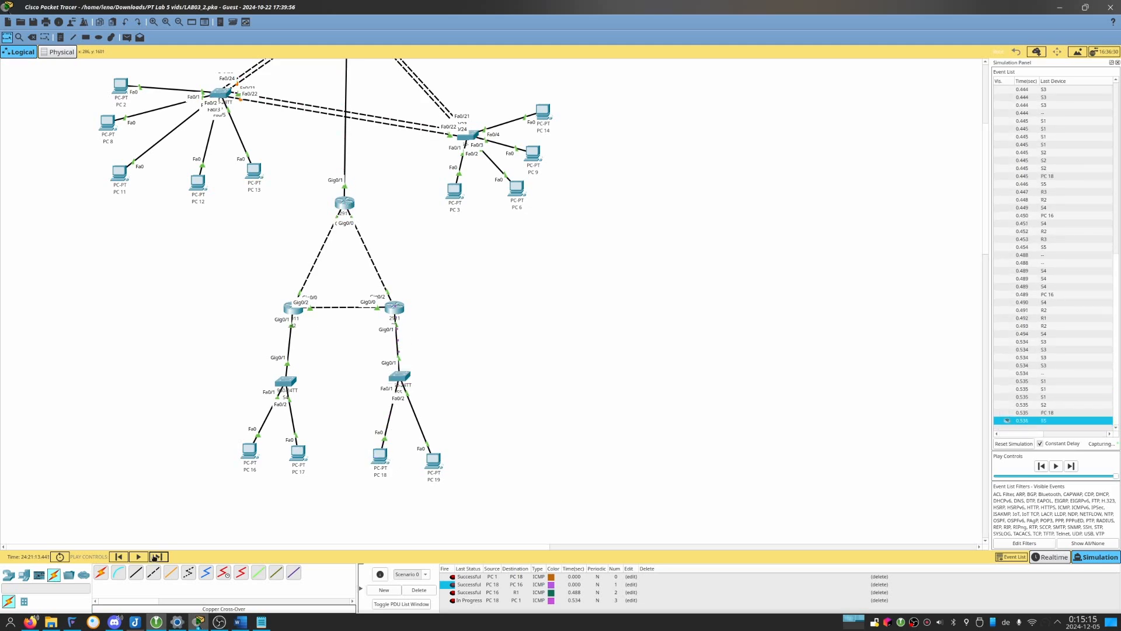
{"action": "left_click", "coordinate": [154, 558]}
{"action": "left_click", "coordinate": [155, 558]}
{"action": "left_click", "coordinate": [154, 557]}
{"action": "left_click", "coordinate": [155, 557]}
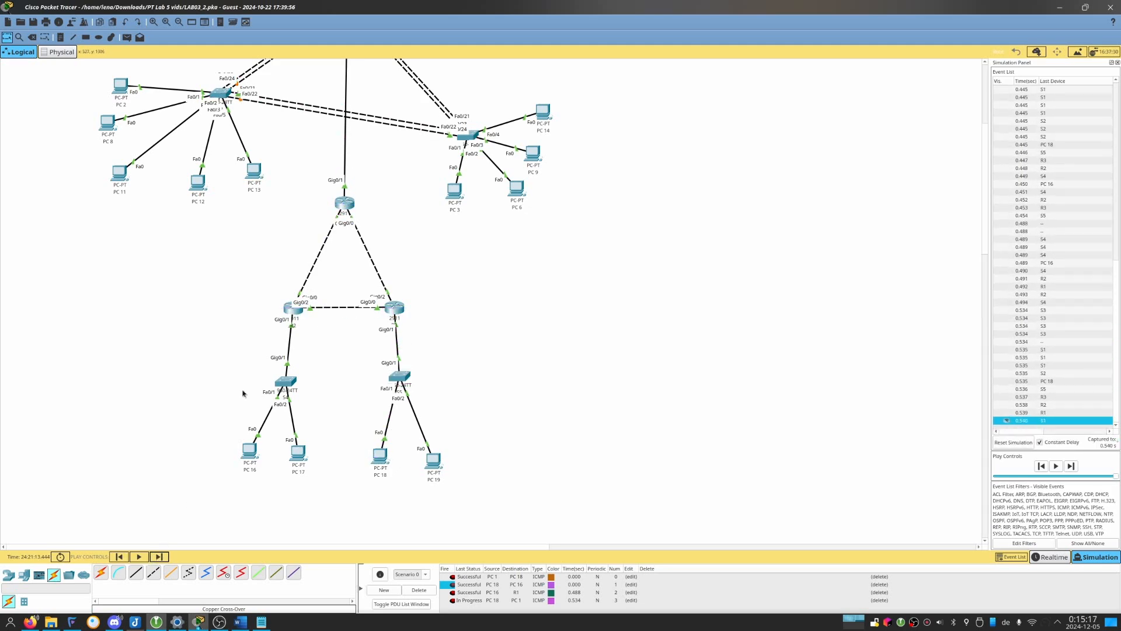
{"action": "scroll", "coordinate": [245, 408], "scroll_direction": "up", "scroll_amount": 9}
{"action": "left_click", "coordinate": [157, 558]}
Trace PC 1's reply event by event from S1 through the routers towards PC 18.
{"action": "scroll", "coordinate": [277, 316], "scroll_direction": "down", "scroll_amount": 6}
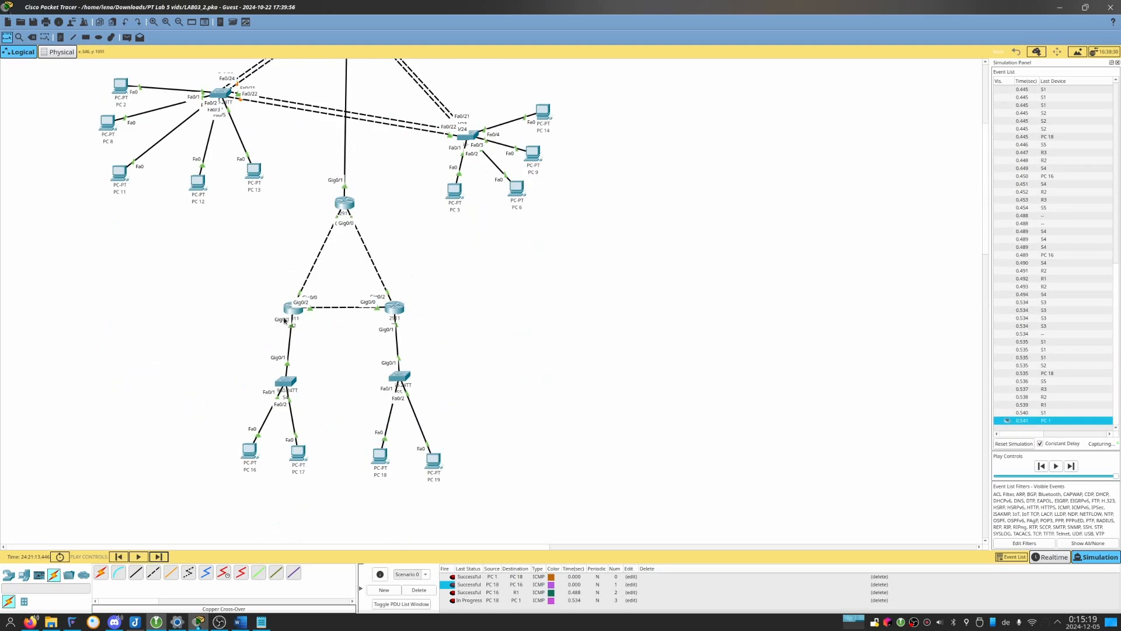
{"action": "left_click", "coordinate": [165, 560]}
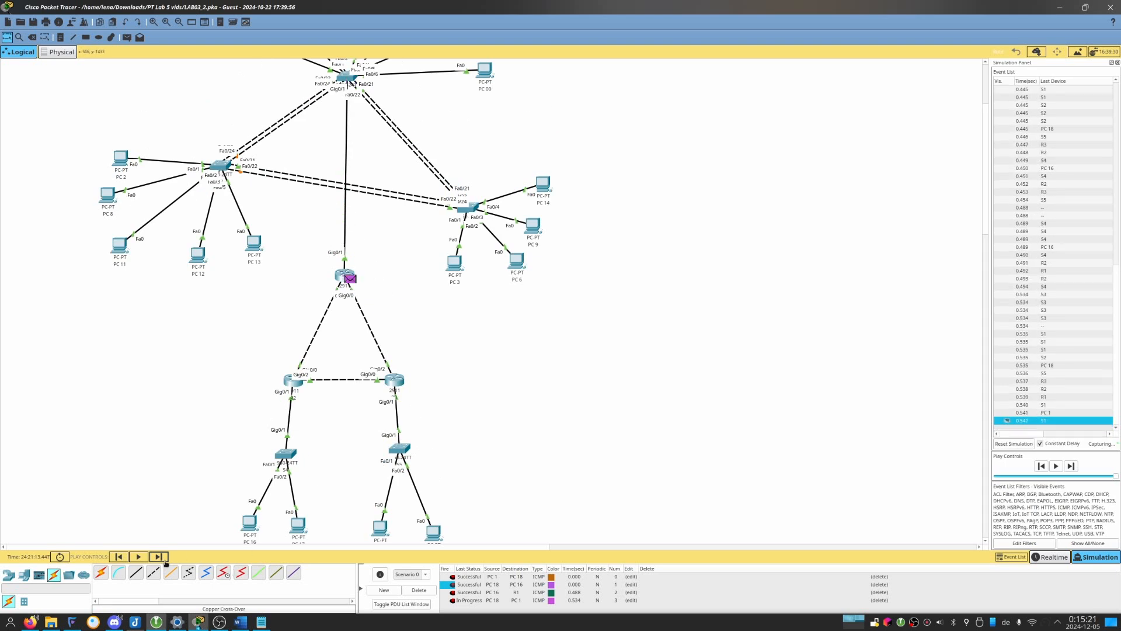
{"action": "left_click", "coordinate": [166, 562]}
{"action": "left_click", "coordinate": [166, 561]}
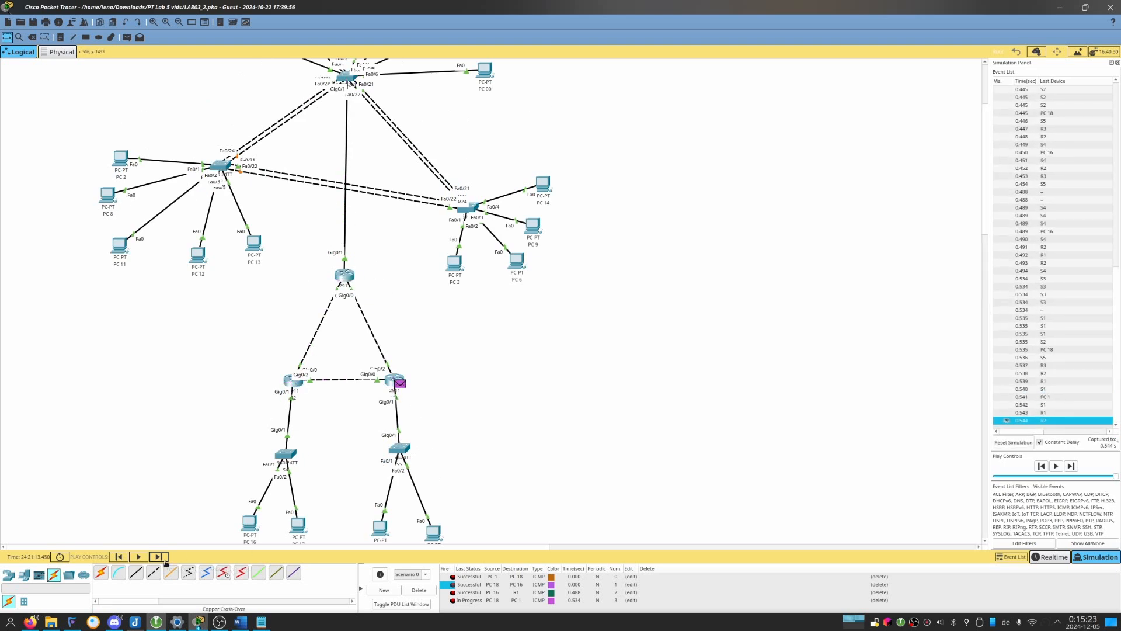
{"action": "left_click", "coordinate": [166, 561]}
{"action": "left_click", "coordinate": [165, 561]}
{"action": "scroll", "coordinate": [421, 500], "scroll_direction": "up", "scroll_amount": 3}
{"action": "scroll", "coordinate": [390, 481], "scroll_direction": "down", "scroll_amount": 3}
Refire the PC 18 to PC 1 packet and trace its full round trip through the routers again.
{"action": "left_click", "coordinate": [452, 600]}
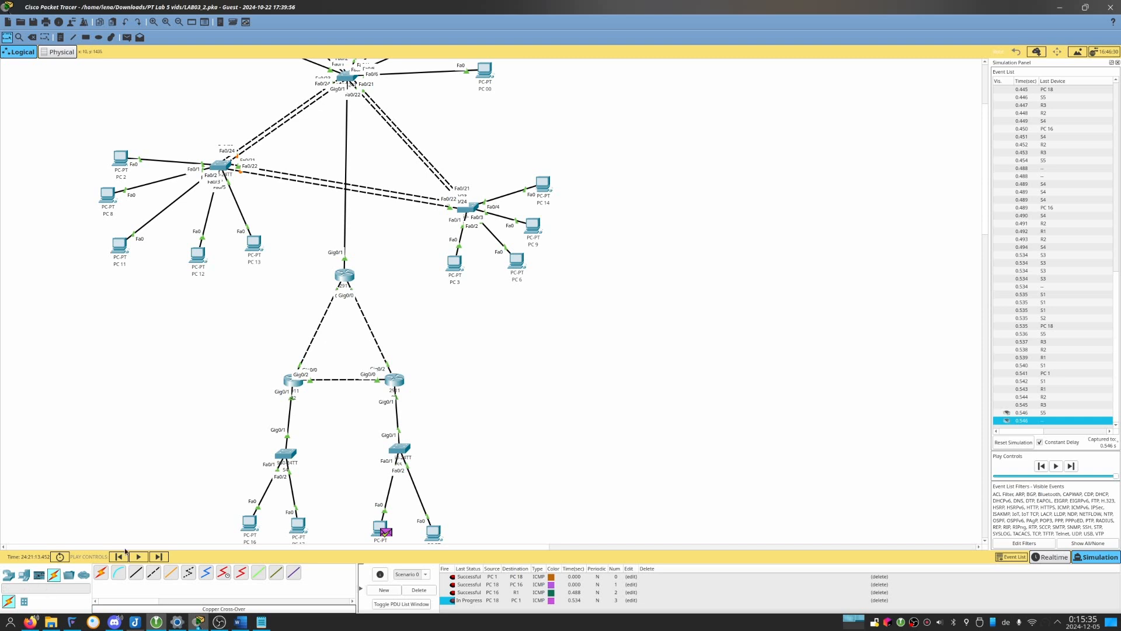
{"action": "left_click", "coordinate": [159, 557]}
{"action": "left_click", "coordinate": [159, 557]}
{"action": "left_click", "coordinate": [158, 557]}
{"action": "left_click", "coordinate": [159, 556]}
{"action": "left_click", "coordinate": [159, 557]}
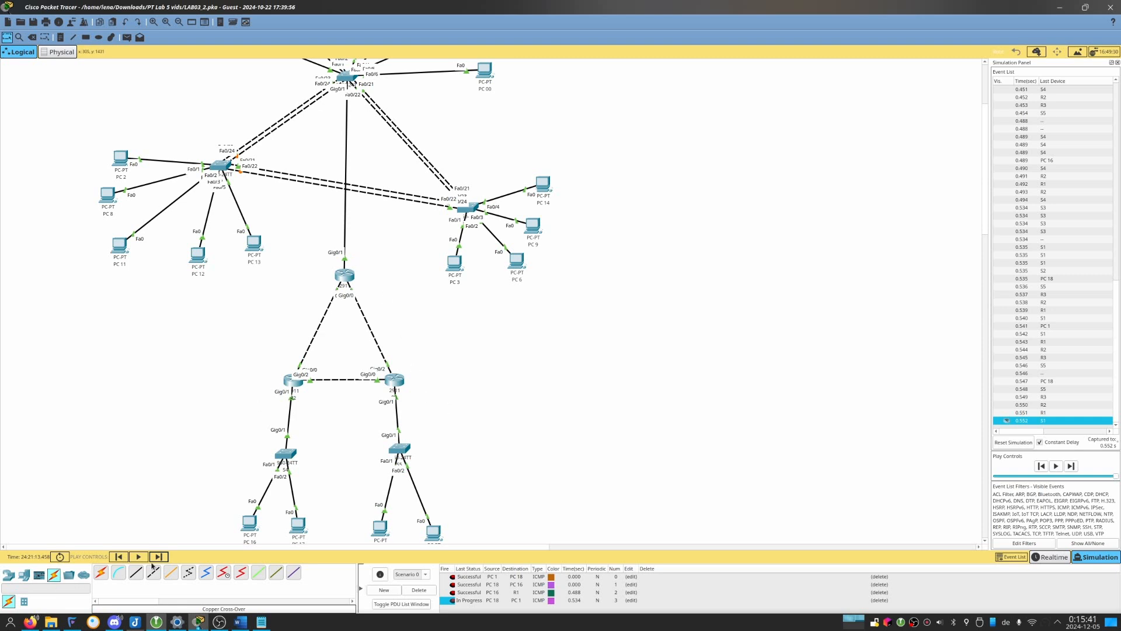
{"action": "left_click", "coordinate": [157, 558]}
{"action": "left_click", "coordinate": [158, 558]}
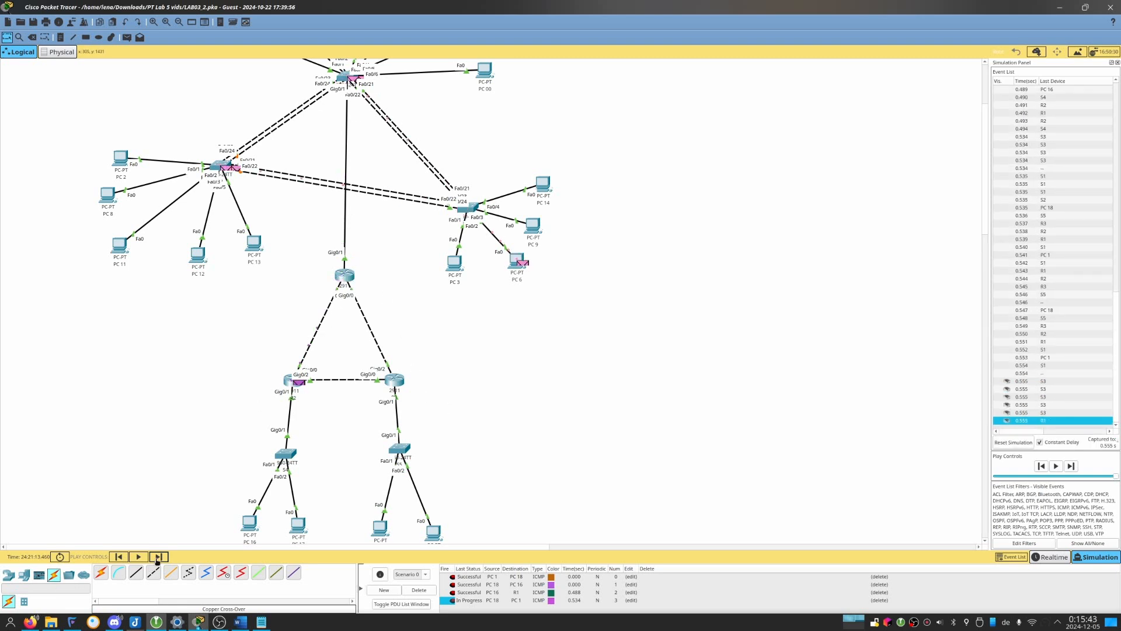
{"action": "left_click", "coordinate": [158, 557]}
{"action": "left_click", "coordinate": [158, 557]}
{"action": "left_click", "coordinate": [157, 558]}
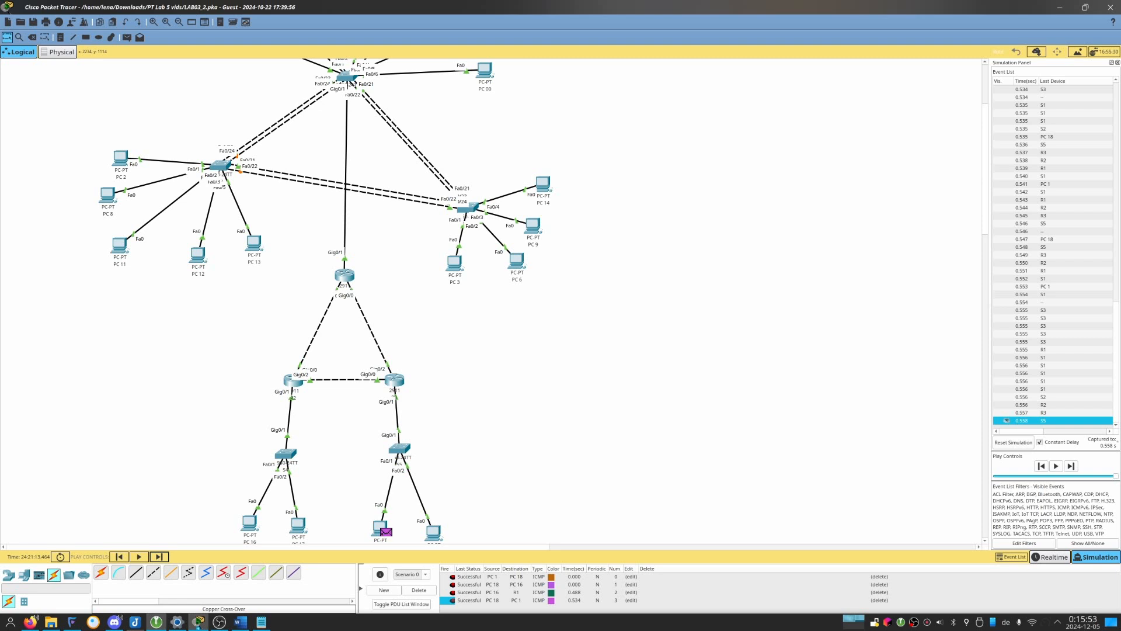
Check the OSPF messages in R2's console and close its window.
{"action": "left_click", "coordinate": [294, 383]}
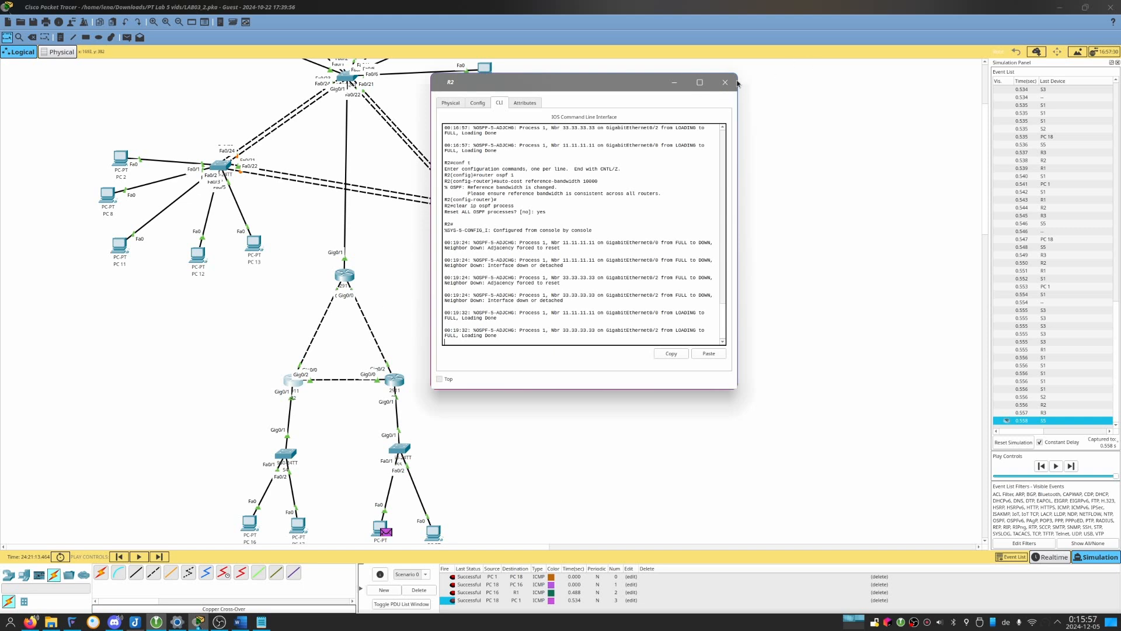
{"action": "left_click", "coordinate": [725, 82]}
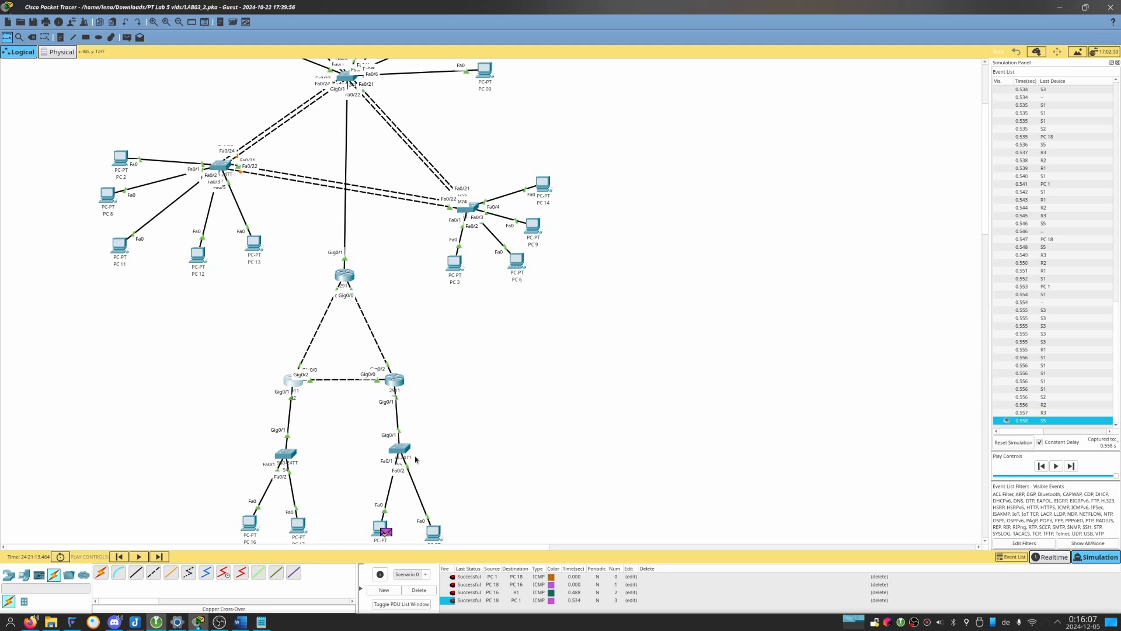
Save the activity as LAB05.pka in the PT Lab 5 vids folder.
{"action": "key", "text": "ctrl+s"}
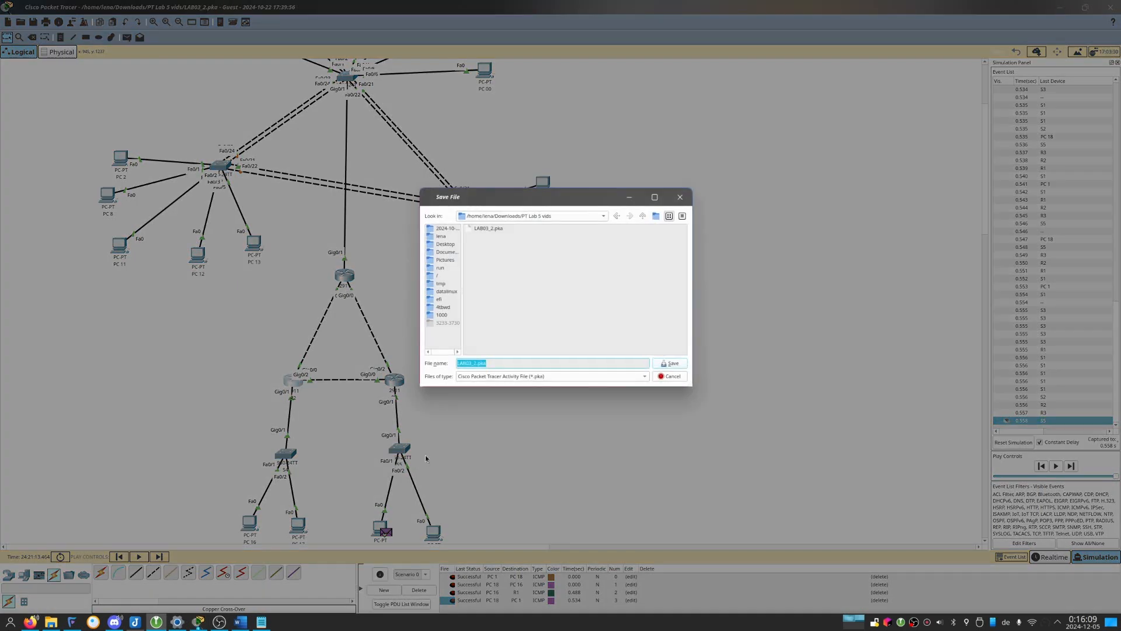
{"action": "key", "text": "Left"}
{"action": "key", "text": "Left"}
{"action": "key", "text": "BackSpace"}
{"action": "key", "text": "BackSpace"}
{"action": "key", "text": "BackSpace"}
{"action": "type", "text": "4"}
{"action": "key", "text": "Return"}
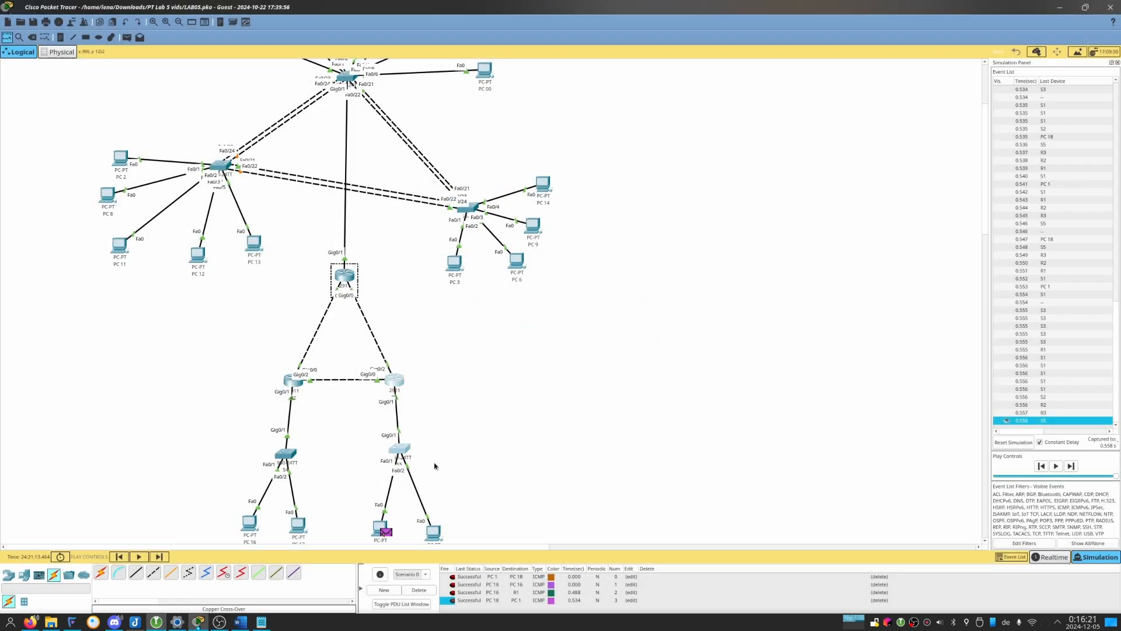
Check the OSPF messages in R1's console and close its window.
{"action": "left_click", "coordinate": [354, 272]}
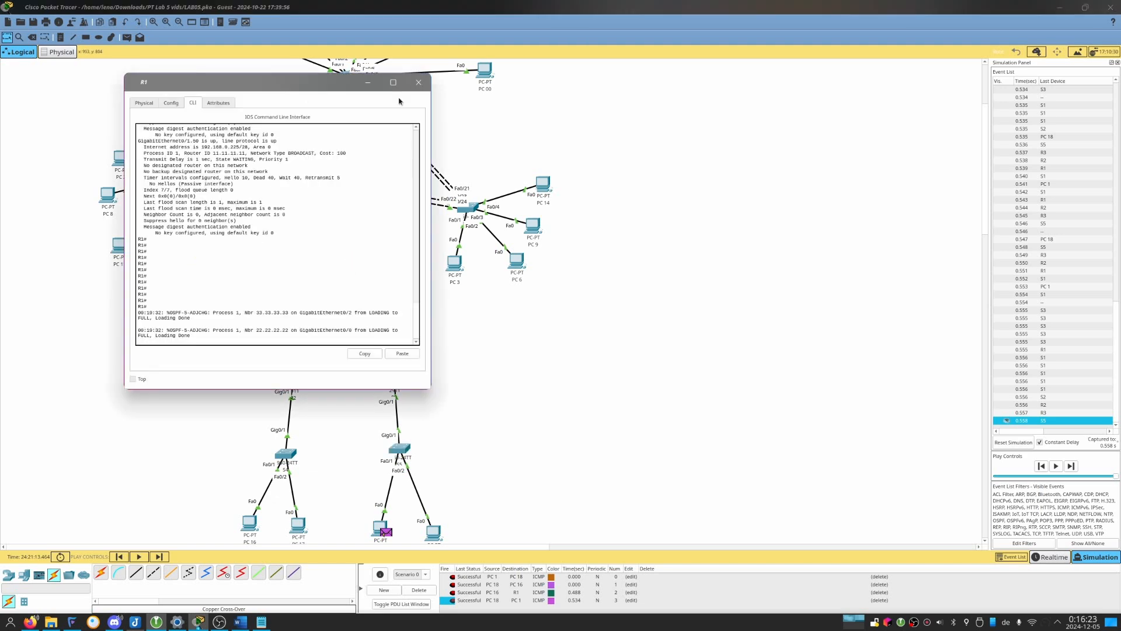
{"action": "left_click", "coordinate": [418, 82]}
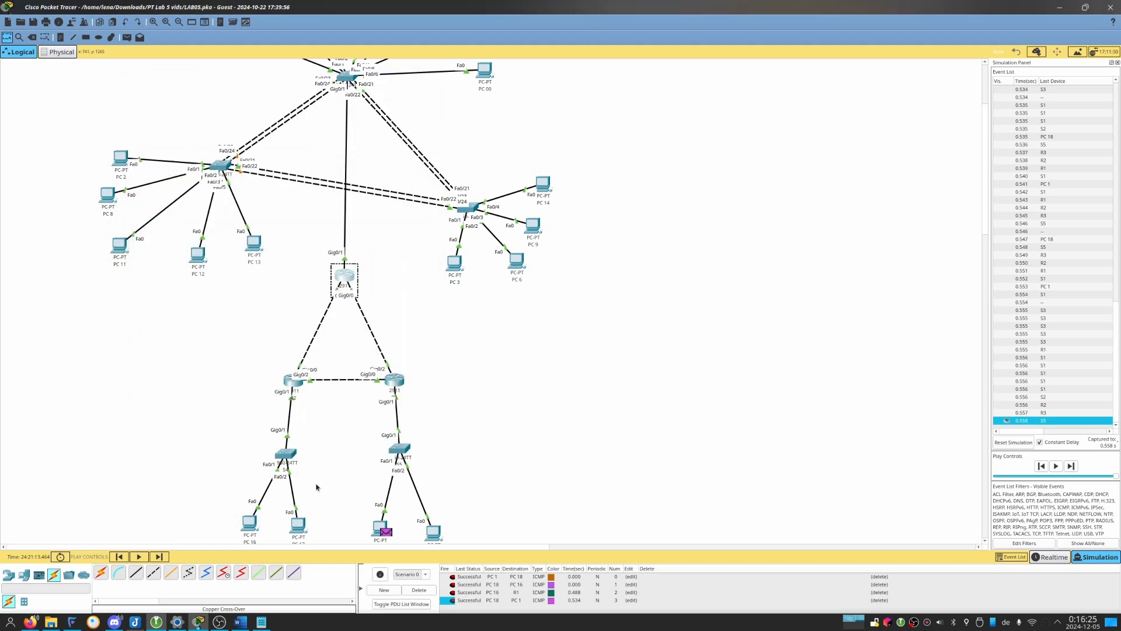